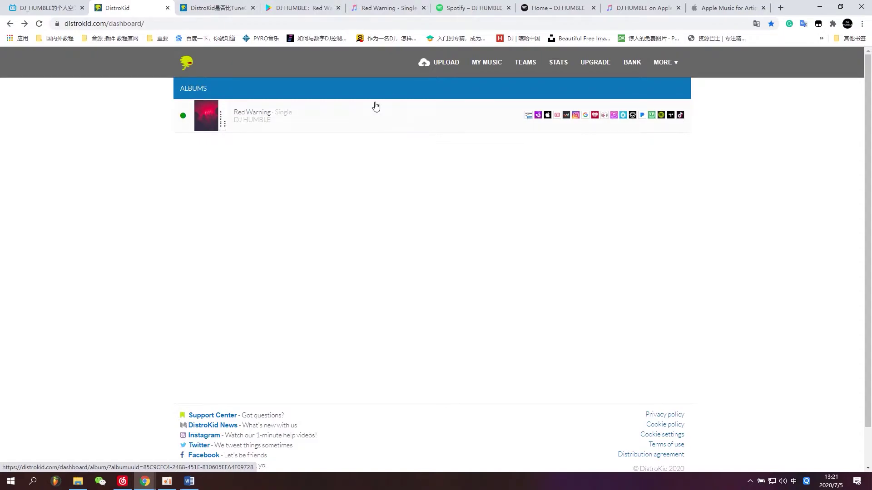
Step: Review the Red Warning release on Google Play and Apple Music, plus the DJ HUMBLE artist page on Spotify
{"action": "left_click", "coordinate": [297, 8]}
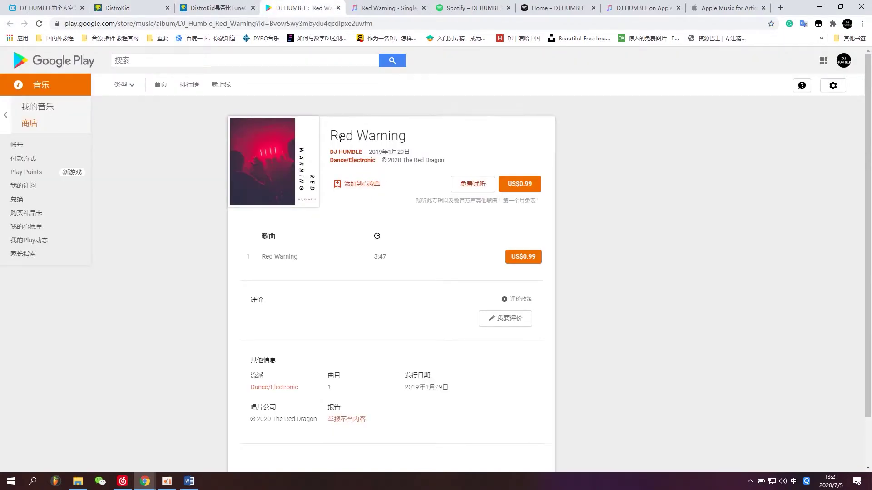
{"action": "left_click", "coordinate": [358, 6]}
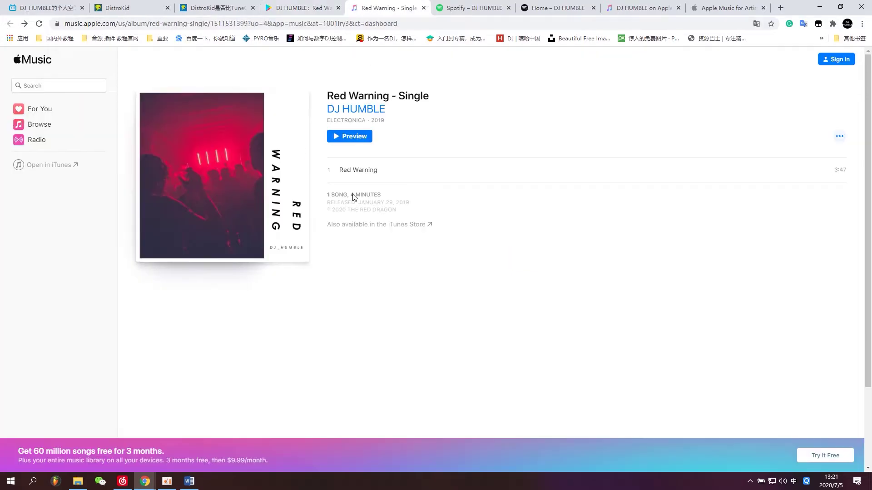
{"action": "left_click", "coordinate": [480, 10]}
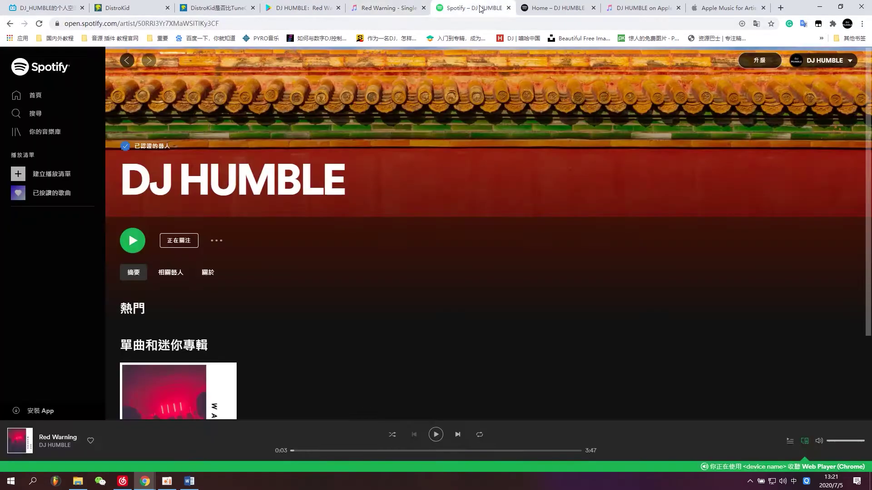
{"action": "scroll", "coordinate": [137, 168], "scroll_direction": "down", "scroll_amount": 2}
{"action": "scroll", "coordinate": [162, 182], "scroll_direction": "up", "scroll_amount": 2}
{"action": "left_click_drag", "start_coordinate": [133, 150], "coordinate": [316, 191]}
{"action": "left_click", "coordinate": [300, 191]}
{"action": "left_click_drag", "start_coordinate": [134, 146], "coordinate": [144, 146]}
{"action": "left_click_drag", "start_coordinate": [121, 158], "coordinate": [366, 200]}
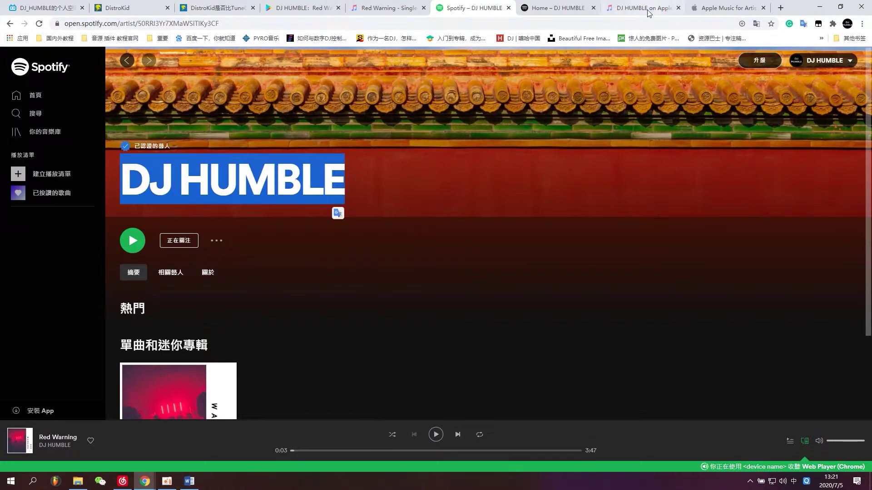
Step: View the DJ HUMBLE pages on Spotify for Artists, Apple Music and Apple Music for Artists
{"action": "left_click", "coordinate": [558, 8]}
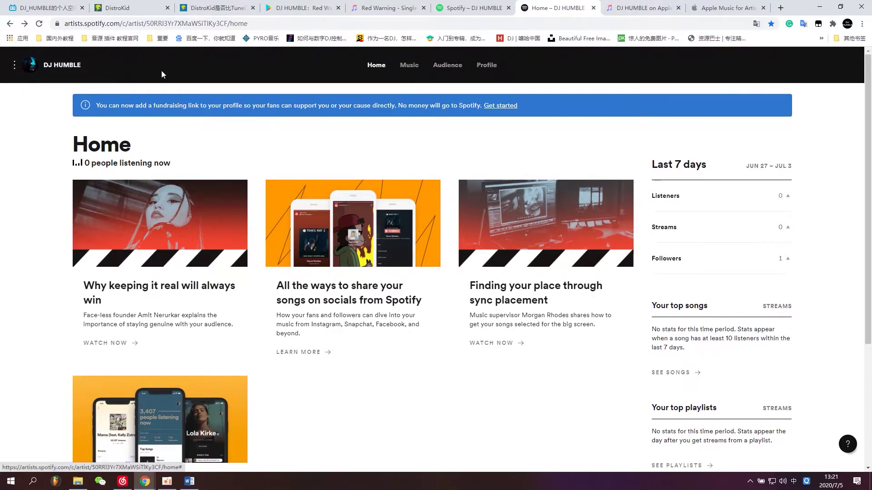
{"action": "left_click", "coordinate": [616, 7]}
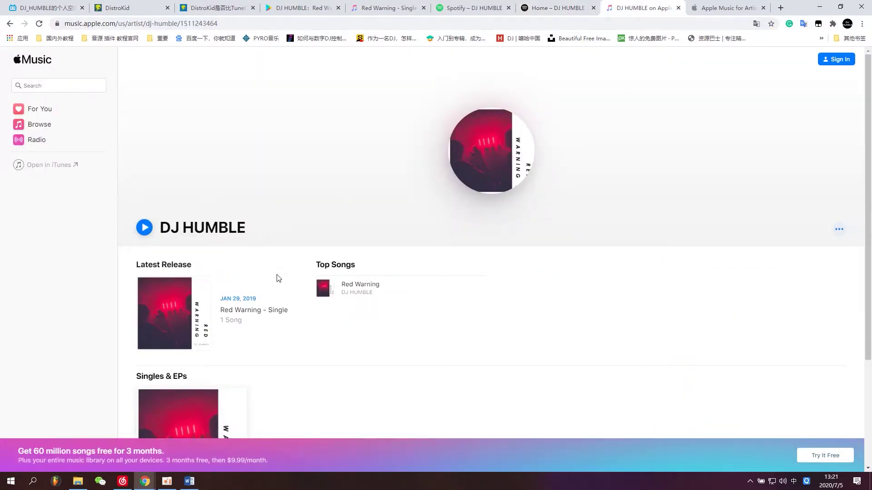
{"action": "scroll", "coordinate": [278, 279], "scroll_direction": "down", "scroll_amount": 3}
{"action": "left_click", "coordinate": [727, 8]}
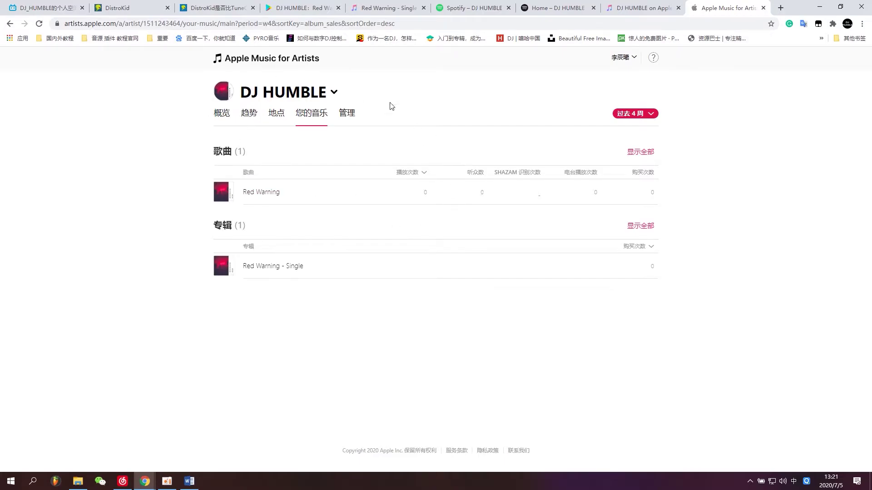
Step: Start a new music upload on DistroKid and exclude NetEase (beta) from the services
{"action": "left_click", "coordinate": [132, 7]}
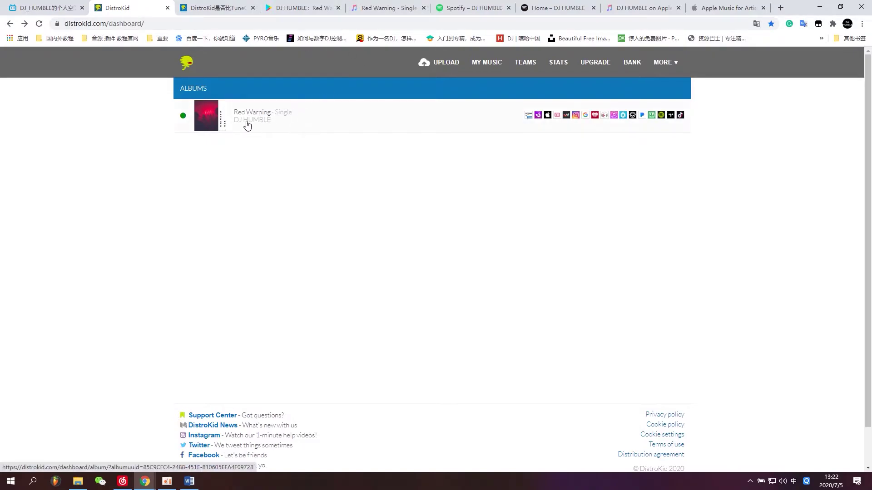
{"action": "left_click", "coordinate": [443, 63]}
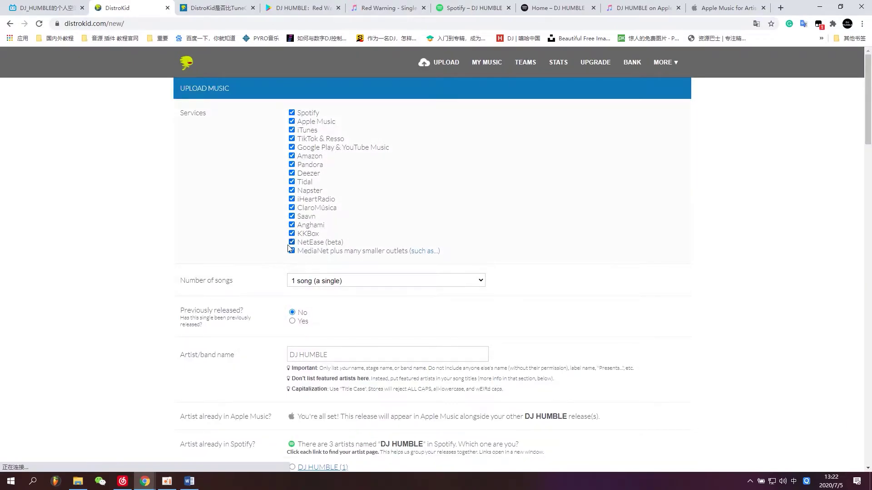
{"action": "left_click", "coordinate": [292, 243]}
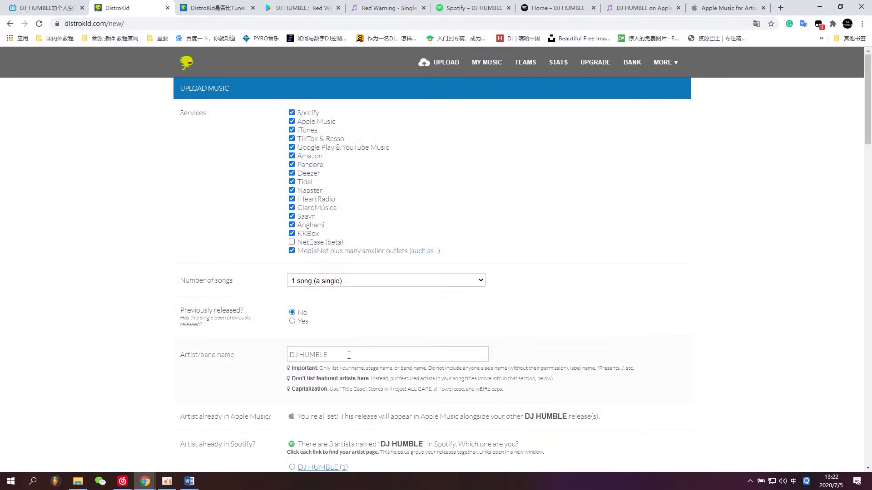
{"action": "key", "text": "ctrl+a"}
{"action": "key", "text": "BackSpace"}
Step: Review the upload form from the artist details through the optional extras to the mandatory checkboxes
{"action": "scroll", "coordinate": [323, 354], "scroll_direction": "down", "scroll_amount": 2}
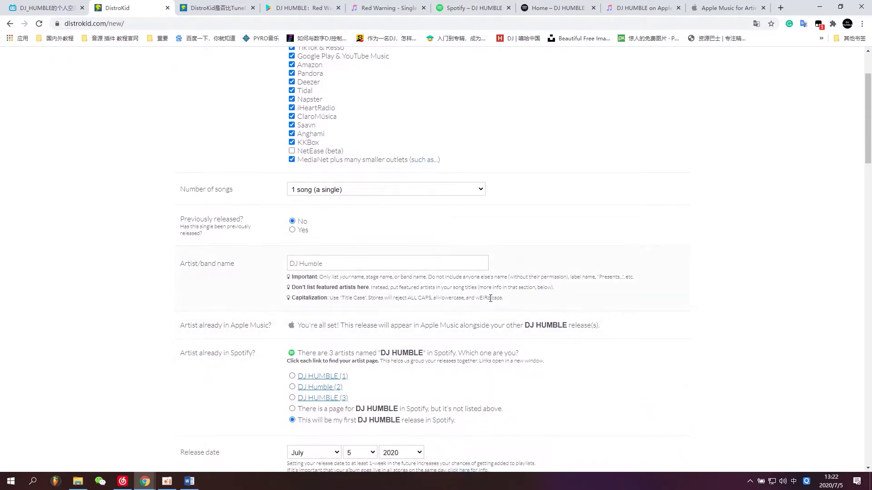
{"action": "scroll", "coordinate": [440, 320], "scroll_direction": "down", "scroll_amount": 10}
{"action": "scroll", "coordinate": [281, 153], "scroll_direction": "down", "scroll_amount": 15}
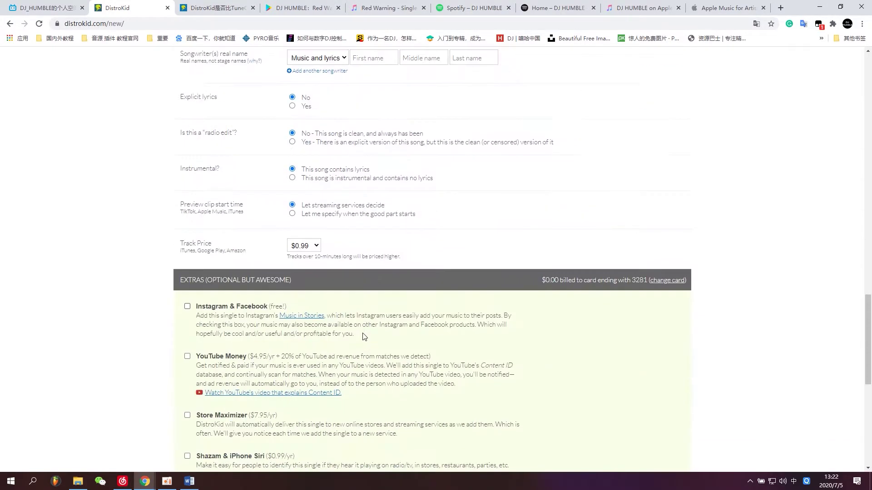
{"action": "scroll", "coordinate": [298, 231], "scroll_direction": "down", "scroll_amount": 1}
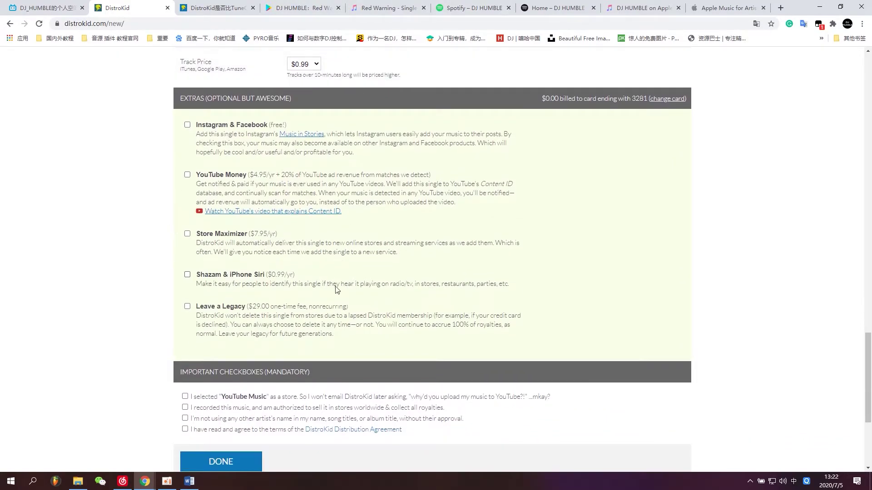
{"action": "scroll", "coordinate": [229, 437], "scroll_direction": "down", "scroll_amount": 4}
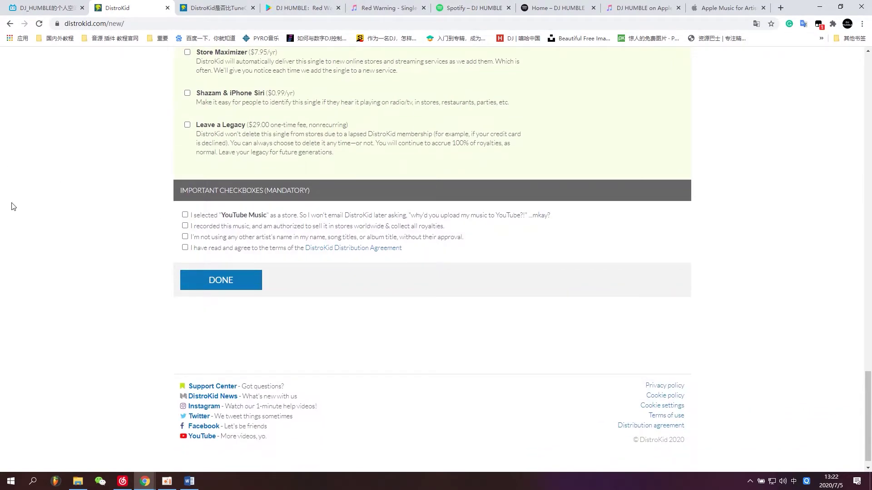
{"action": "scroll", "coordinate": [60, 354], "scroll_direction": "up", "scroll_amount": 20}
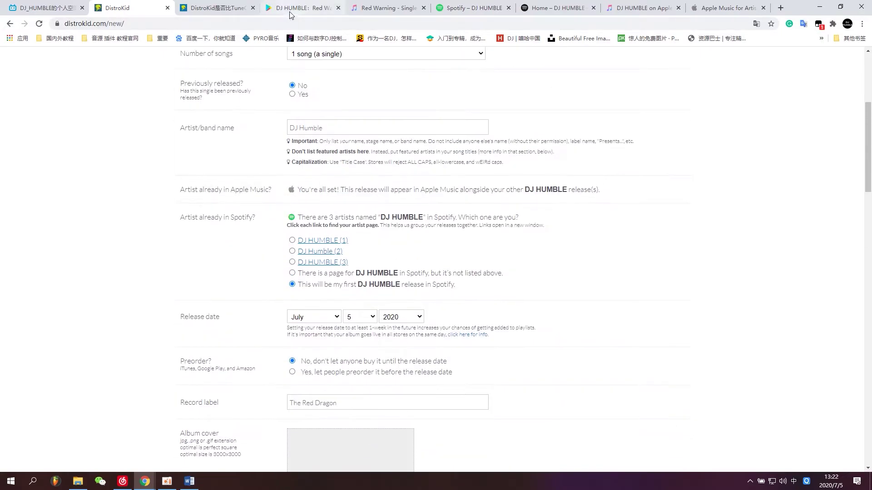
{"action": "scroll", "coordinate": [315, 234], "scroll_direction": "up", "scroll_amount": 2}
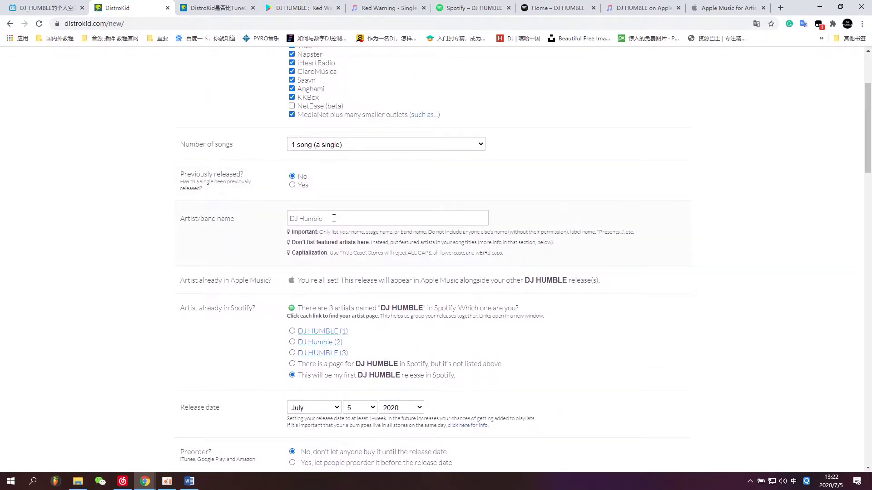
Step: Enable preserving non-standard capitalization for the artist/band name
{"action": "left_click_drag", "start_coordinate": [321, 220], "coordinate": [282, 214]}
{"action": "left_click", "coordinate": [347, 217]}
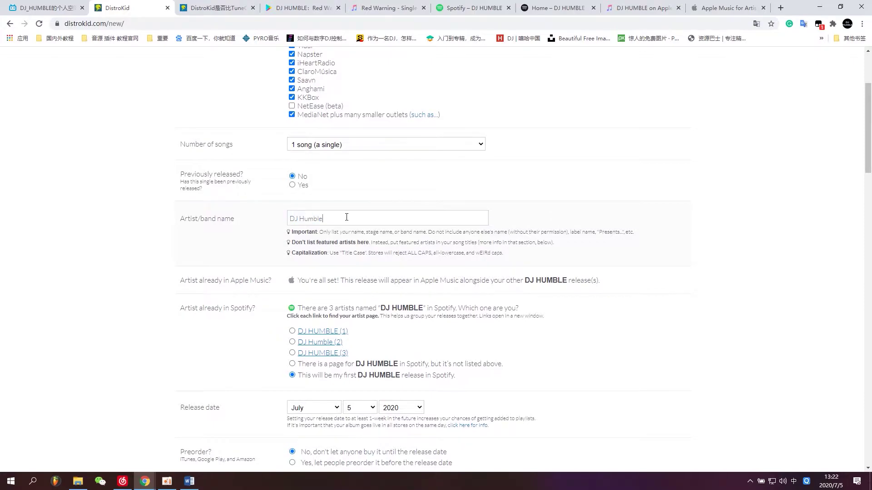
{"action": "left_click", "coordinate": [204, 225]}
{"action": "left_click", "coordinate": [186, 230]}
Step: Change the artist/band name to all capitals as DJ HUMBLE
{"action": "left_click_drag", "start_coordinate": [305, 218], "coordinate": [330, 219]}
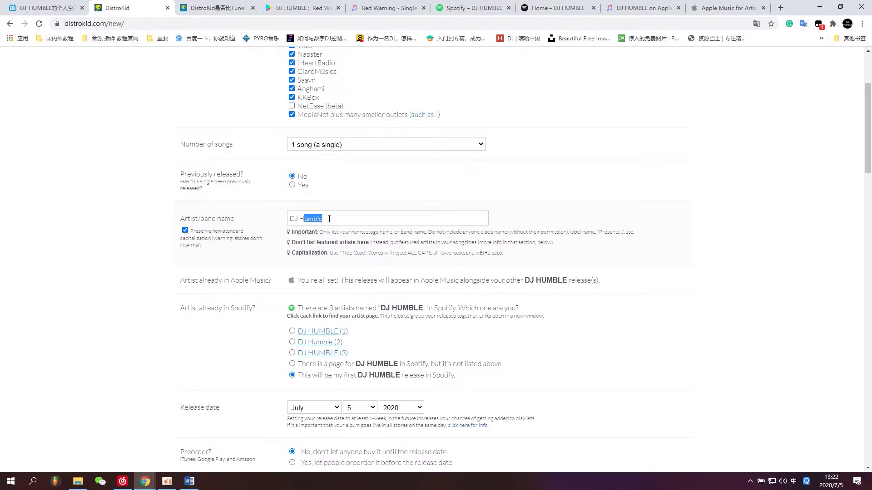
{"action": "key", "text": "BackSpace"}
{"action": "key", "text": "Caps_Lock"}
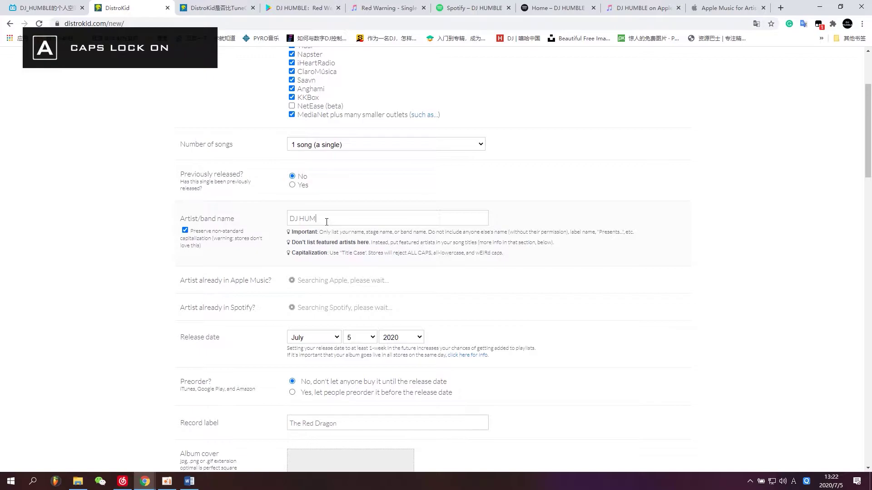
{"action": "type", "text": "UMBLE"}
{"action": "key", "text": "Caps_Lock"}
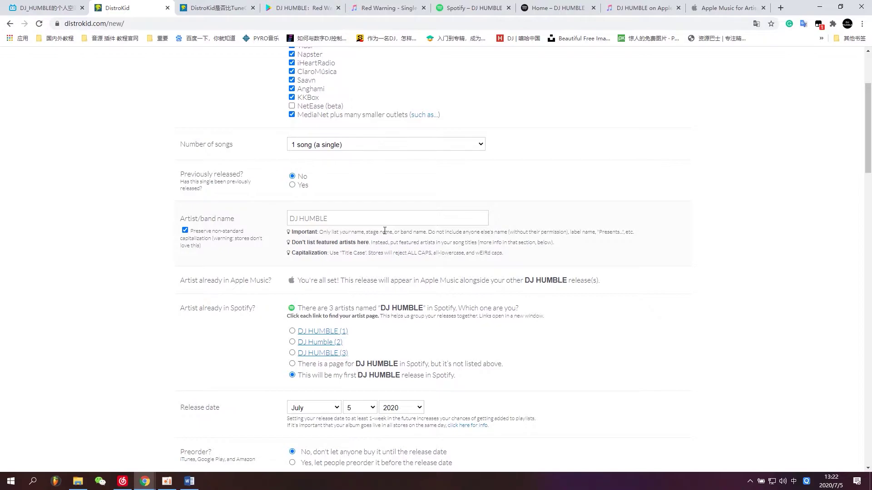
Step: Switch the artist name's non-standard capitalization option off and on again
{"action": "left_click", "coordinate": [185, 230]}
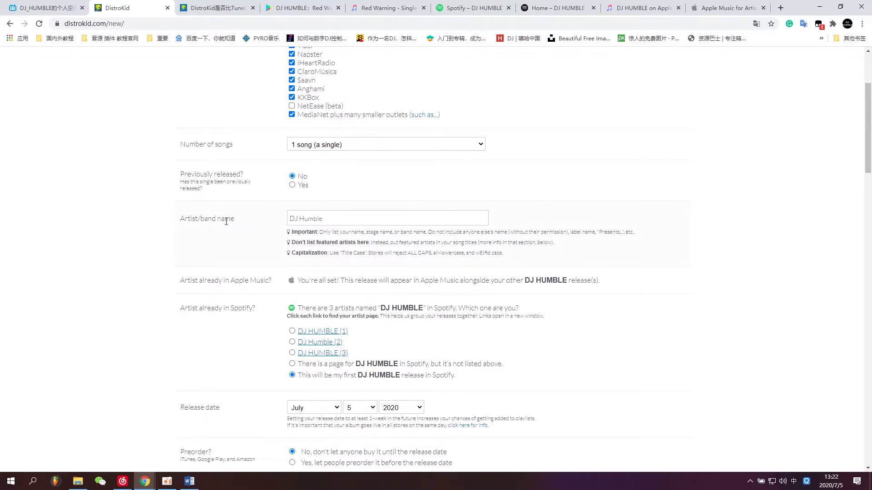
{"action": "mouse_move", "coordinate": [212, 227]}
{"action": "left_click", "coordinate": [184, 231]}
{"action": "scroll", "coordinate": [350, 255], "scroll_direction": "up", "scroll_amount": 3}
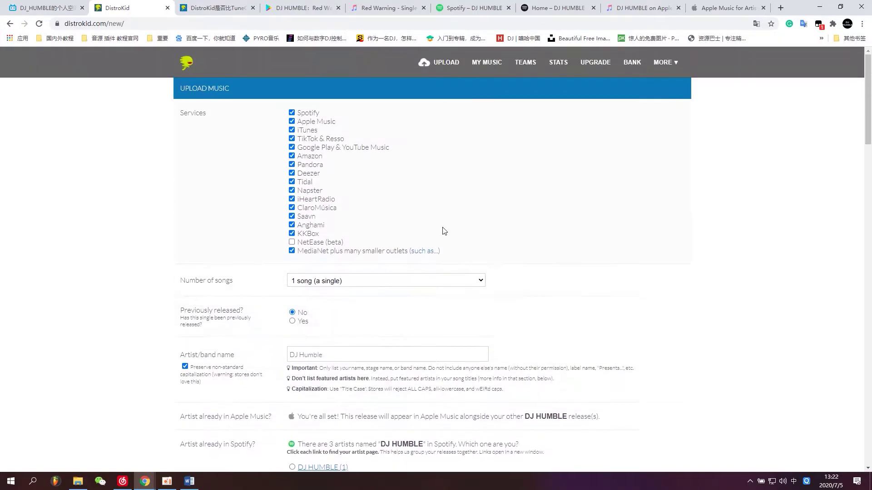
{"action": "left_click_drag", "start_coordinate": [336, 355], "coordinate": [277, 352]}
Step: Check the recordings in the oCam folder and look up 7 May 2020 in the system calendar
{"action": "left_click", "coordinate": [78, 482]}
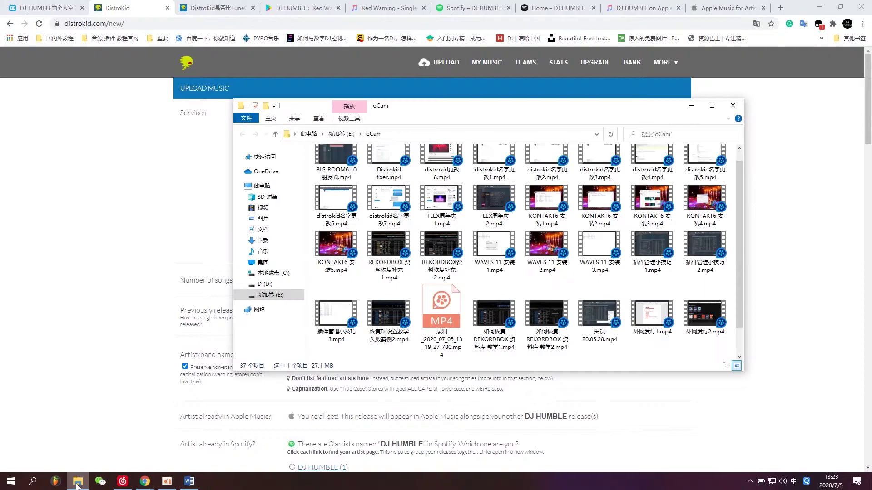
{"action": "scroll", "coordinate": [454, 227], "scroll_direction": "up", "scroll_amount": 1}
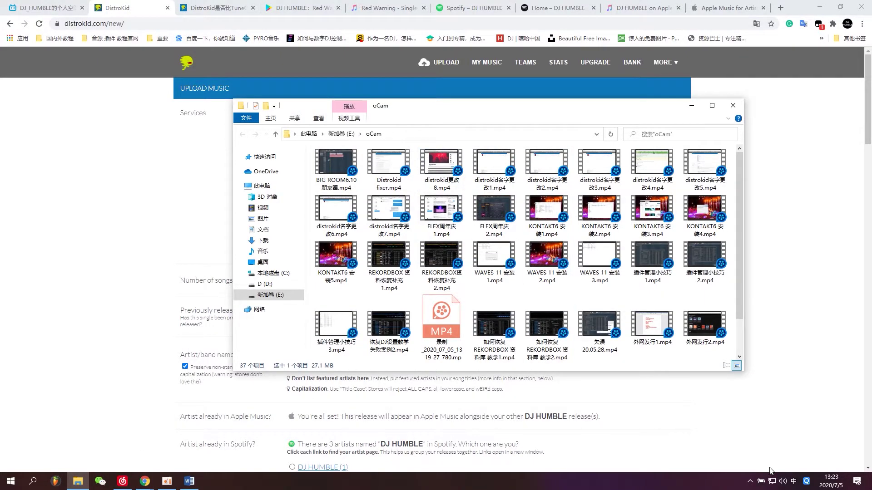
{"action": "left_click", "coordinate": [830, 481]}
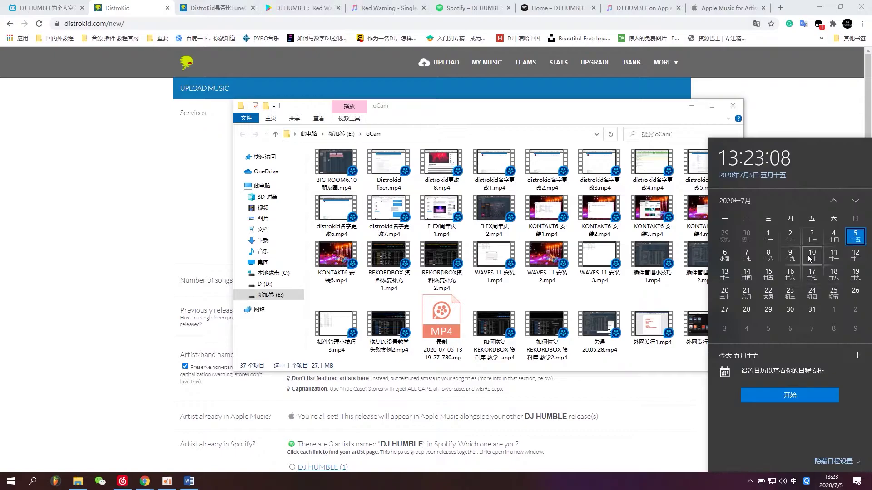
{"action": "left_click", "coordinate": [833, 200]}
{"action": "left_click", "coordinate": [833, 199]}
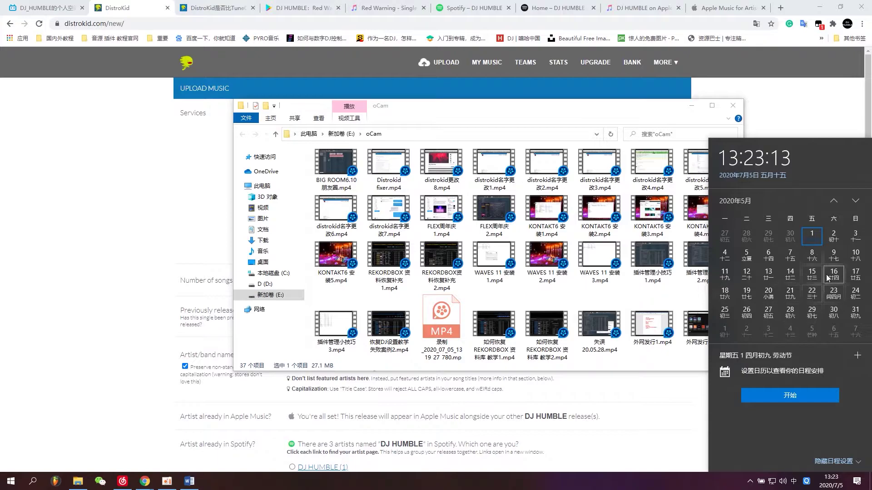
{"action": "left_click", "coordinate": [786, 259]}
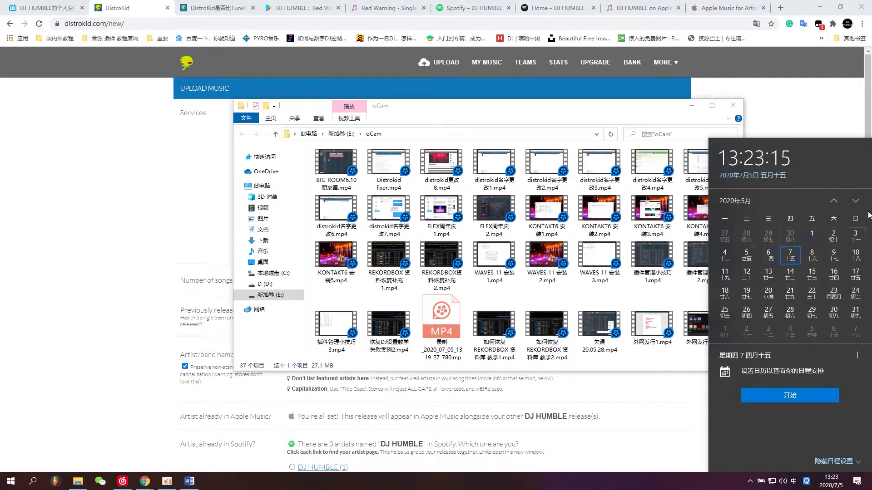
{"action": "left_click", "coordinate": [832, 485]}
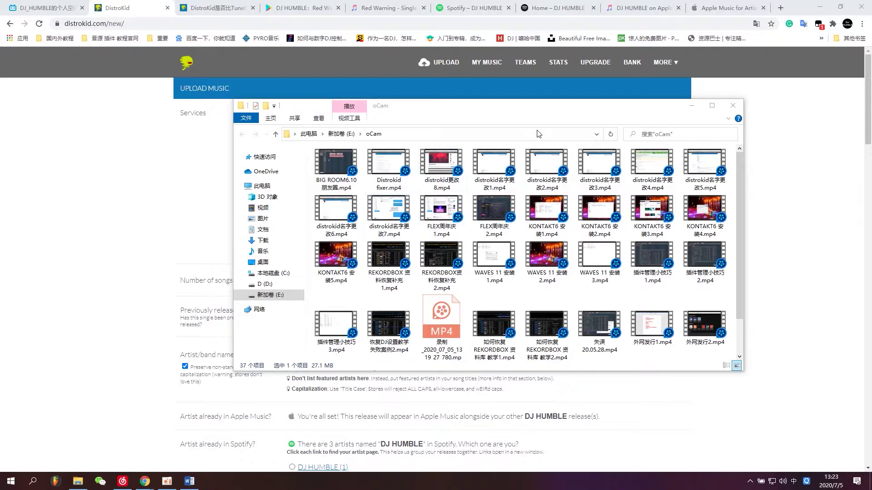
Step: Close the oCam folder window and return to the list of uploaded albums on DistroKid
{"action": "left_click_drag", "start_coordinate": [554, 110], "coordinate": [470, 193]}
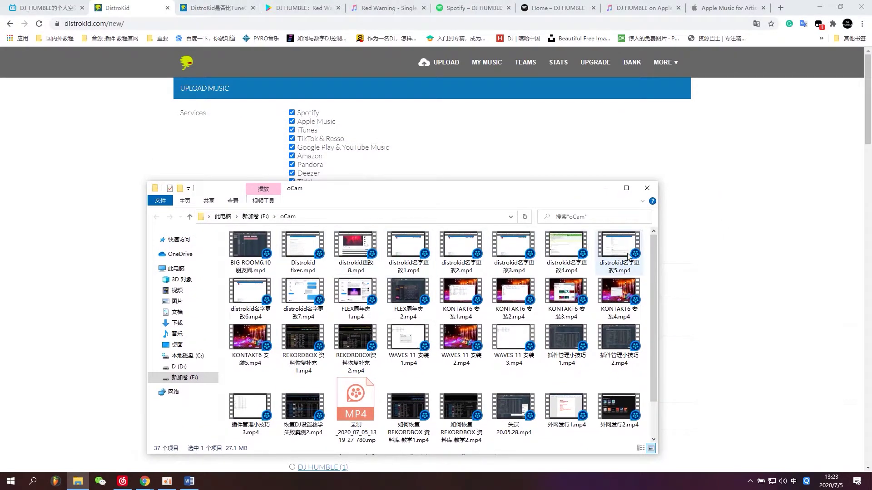
{"action": "left_click", "coordinate": [647, 188]}
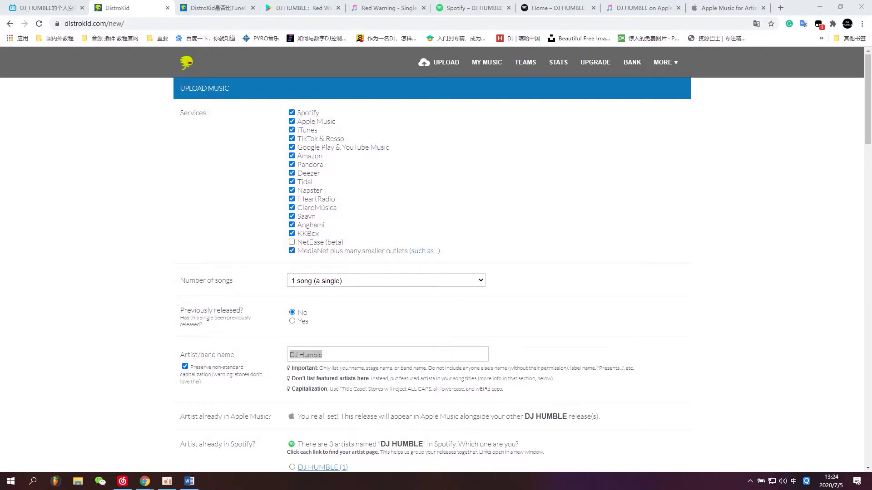
{"action": "left_click", "coordinate": [198, 65]}
{"action": "left_click", "coordinate": [478, 71]}
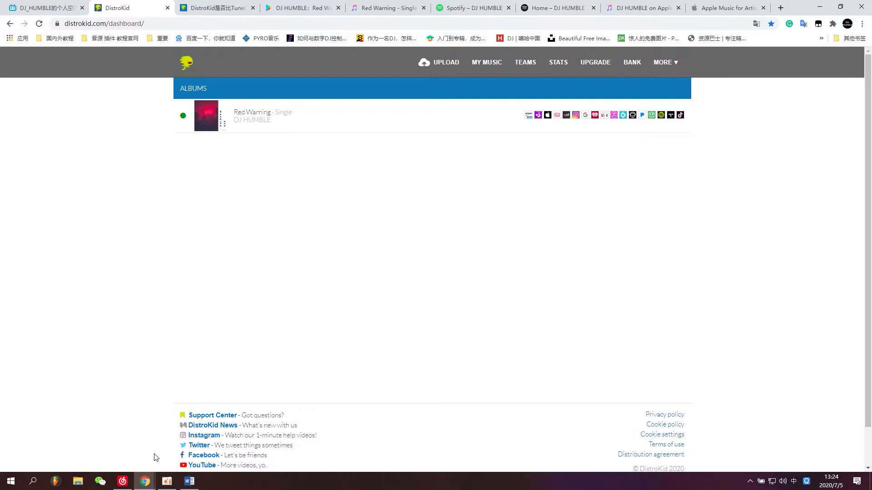
Step: Switch to NetEase Cloud Music and browse the albums on the DJ HUMBLE artist page
{"action": "left_click", "coordinate": [123, 482]}
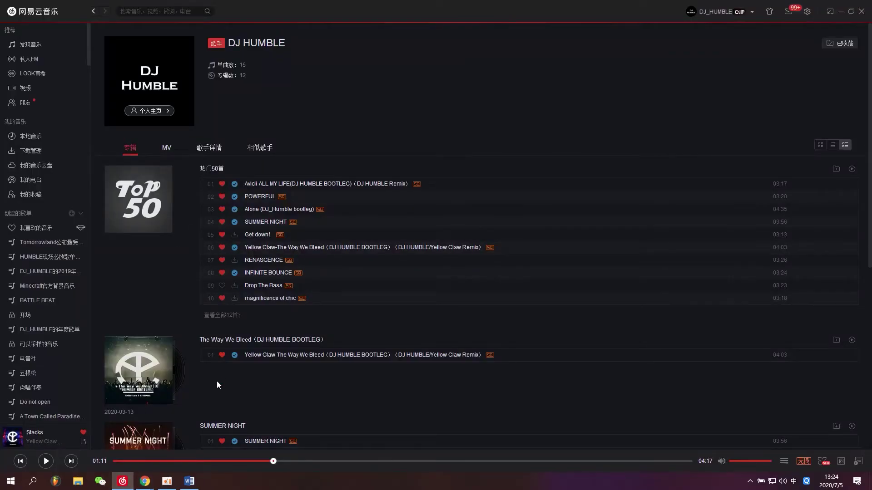
{"action": "scroll", "coordinate": [217, 384], "scroll_direction": "down", "scroll_amount": 15}
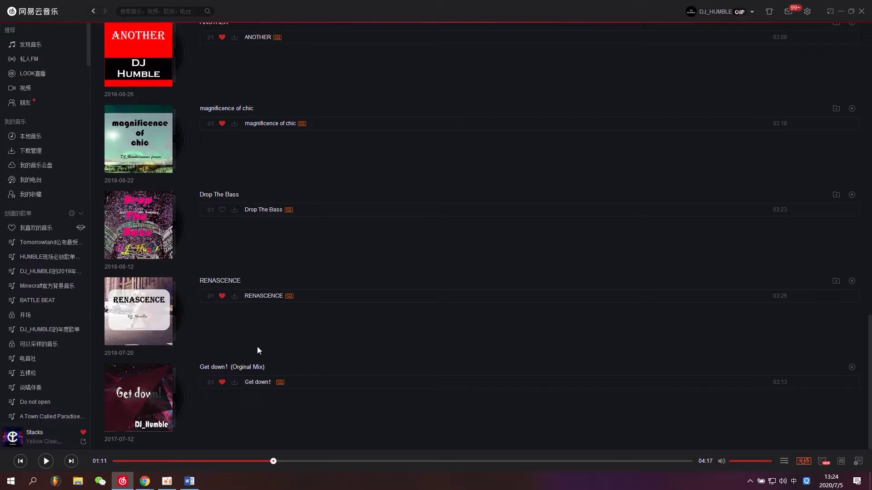
{"action": "scroll", "coordinate": [257, 347], "scroll_direction": "up", "scroll_amount": 12}
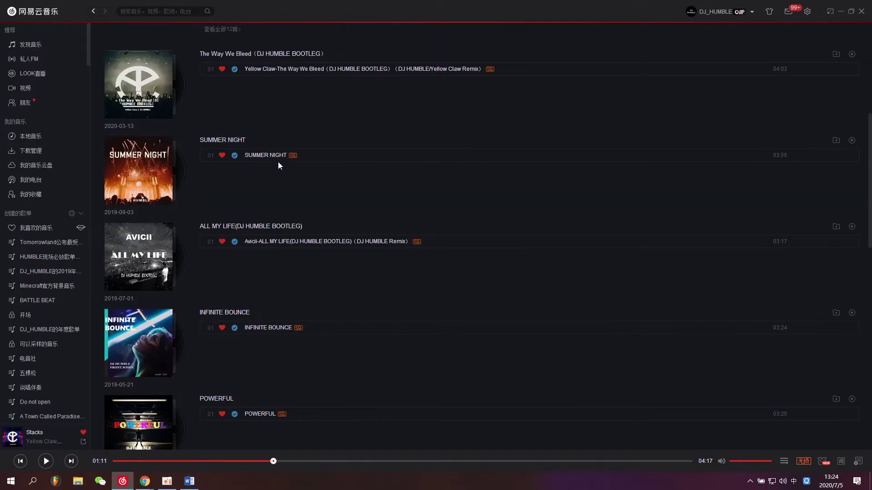
{"action": "mouse_move", "coordinate": [139, 477]}
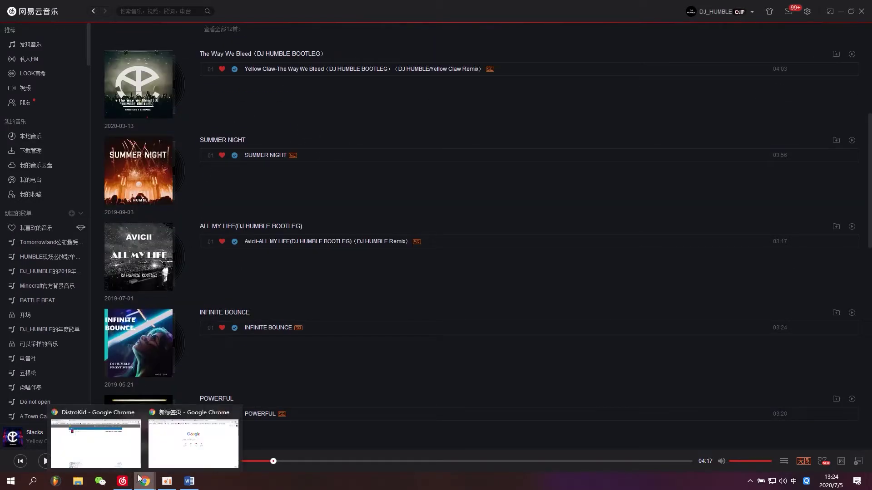
Step: View the song authorization management page (授权管理) in NetEase's creator center in Chrome, and return to the DJ HUMBLE artist page in NetEase Cloud Music
{"action": "left_click", "coordinate": [100, 435]}
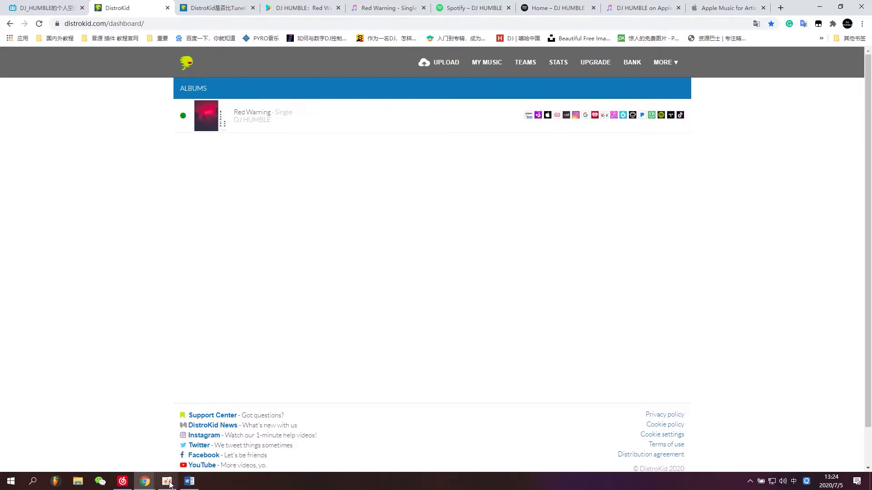
{"action": "mouse_move", "coordinate": [145, 480]}
{"action": "left_click", "coordinate": [172, 459]}
{"action": "left_click", "coordinate": [519, 5]}
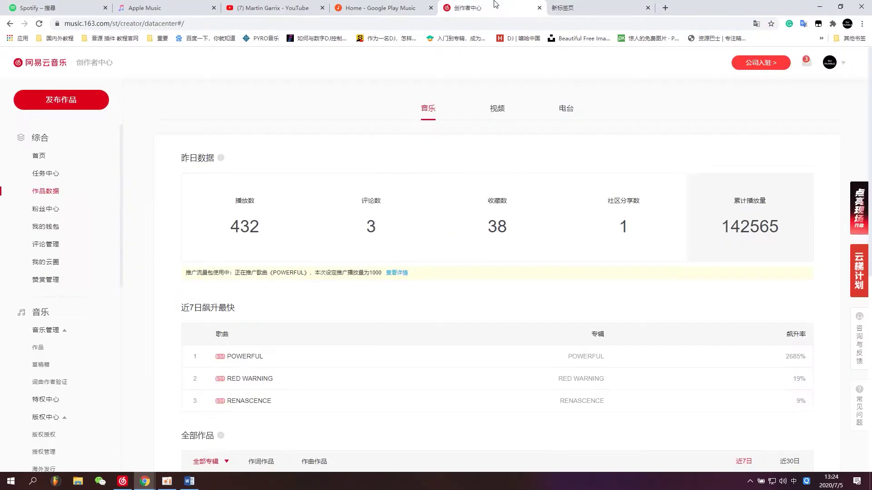
{"action": "scroll", "coordinate": [69, 355], "scroll_direction": "down", "scroll_amount": 1}
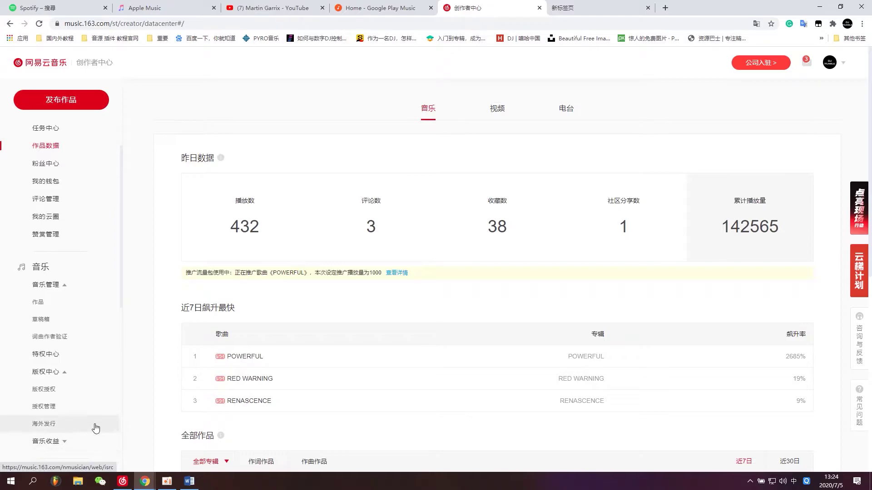
{"action": "left_click", "coordinate": [53, 407]}
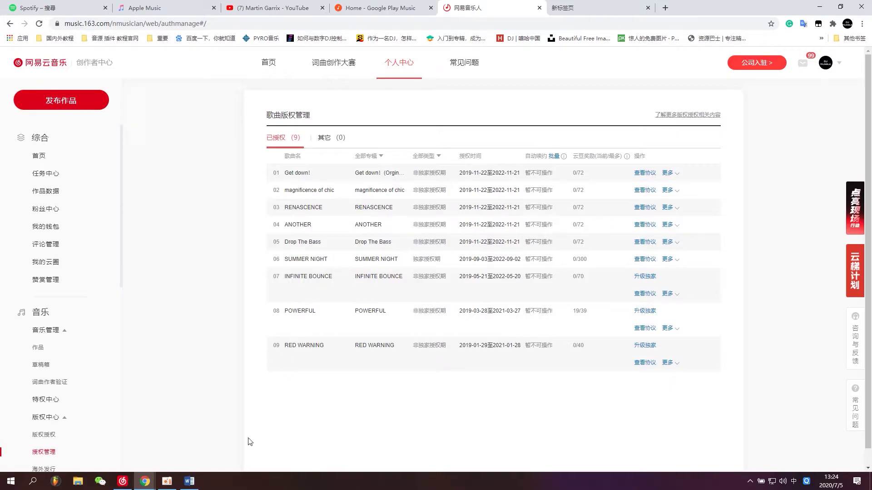
{"action": "left_click", "coordinate": [126, 477]}
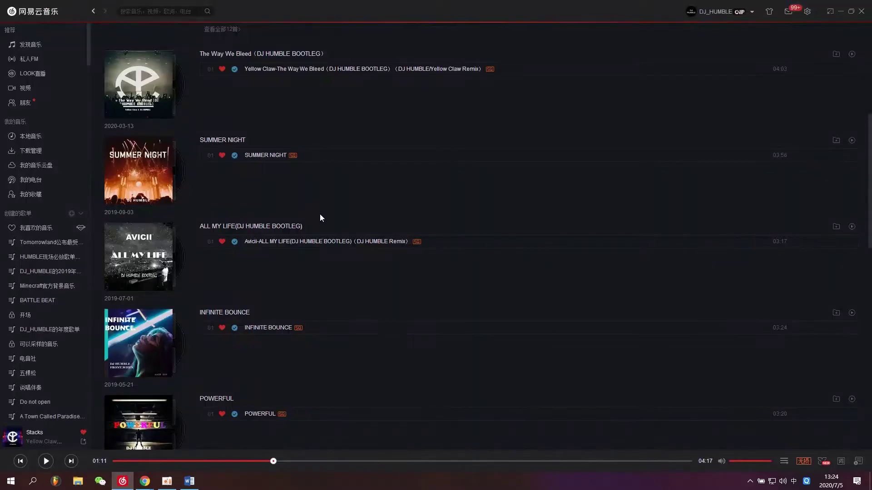
{"action": "scroll", "coordinate": [320, 214], "scroll_direction": "up", "scroll_amount": 5}
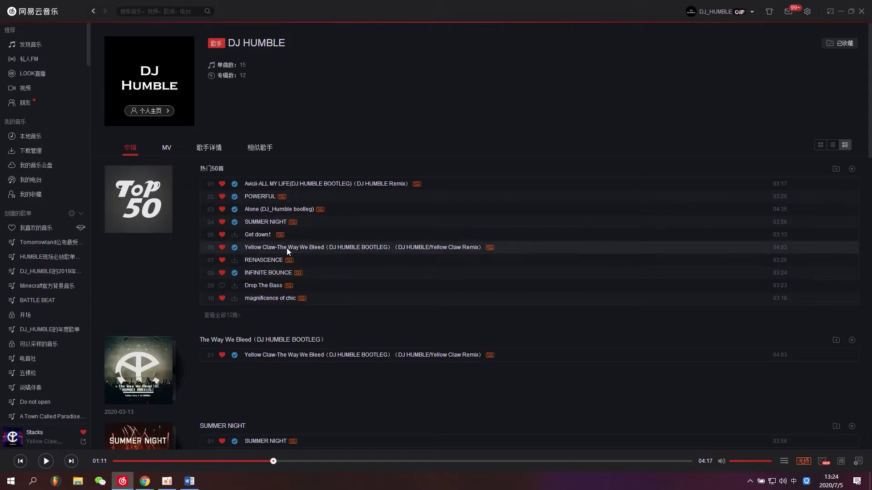
Step: Switch to DistroKid in Chrome, open the music upload form and close the DistroKid comparison article
{"action": "mouse_move", "coordinate": [142, 484]}
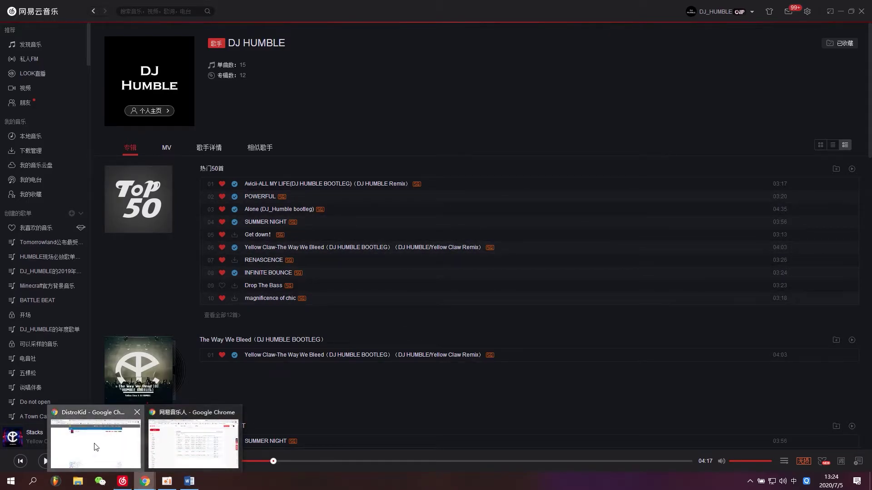
{"action": "left_click", "coordinate": [133, 452]}
{"action": "left_click", "coordinate": [446, 64]}
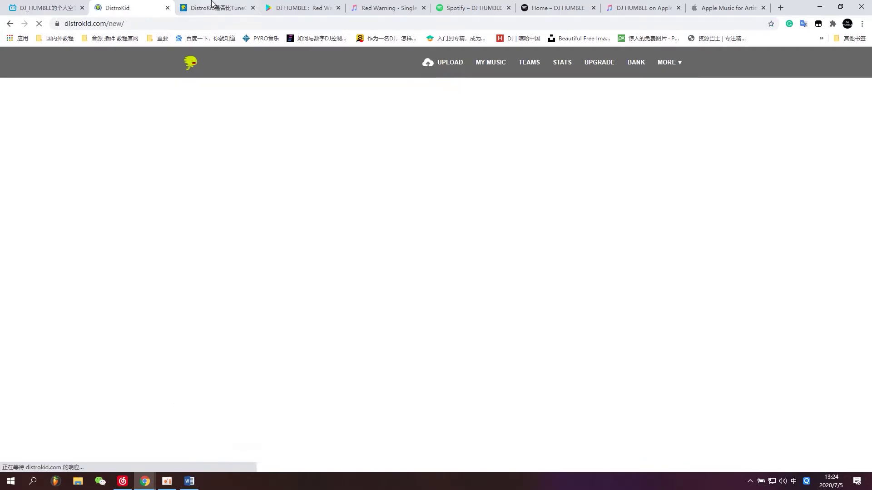
{"action": "left_click", "coordinate": [243, 9]}
{"action": "left_click", "coordinate": [251, 8]}
{"action": "left_click", "coordinate": [132, 8]}
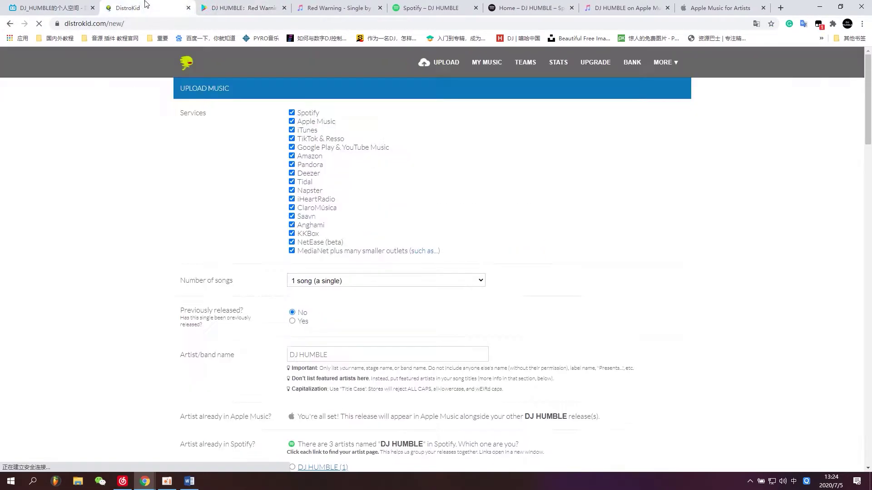
Step: Go through the upload form to the track price options and choose $0.99 for the single
{"action": "scroll", "coordinate": [345, 354], "scroll_direction": "down", "scroll_amount": 3}
{"action": "scroll", "coordinate": [345, 354], "scroll_direction": "down", "scroll_amount": 10}
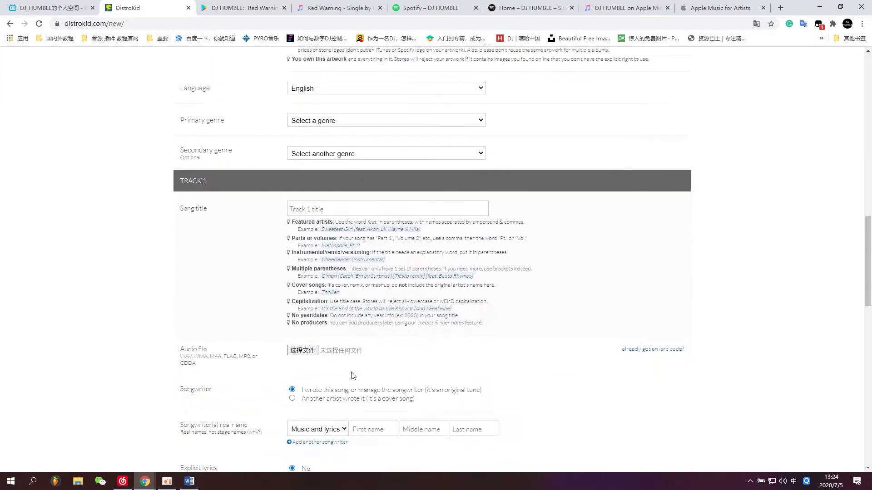
{"action": "scroll", "coordinate": [318, 398], "scroll_direction": "down", "scroll_amount": 10}
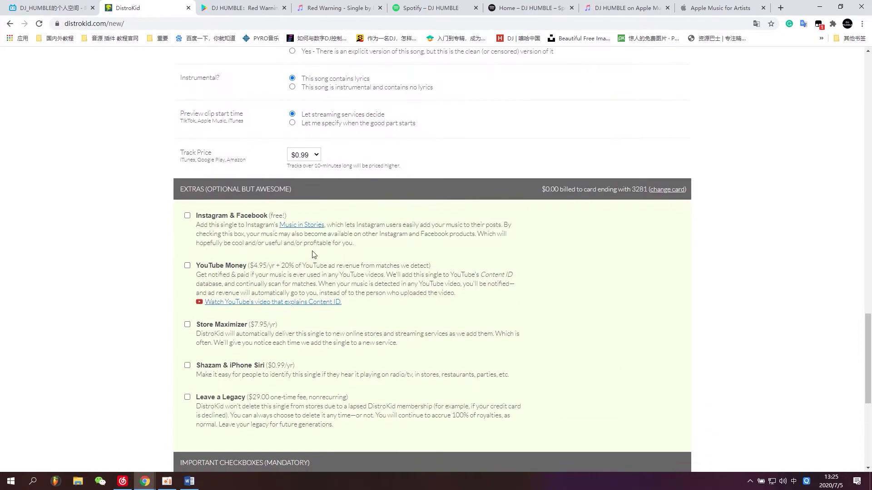
{"action": "left_click", "coordinate": [303, 155]}
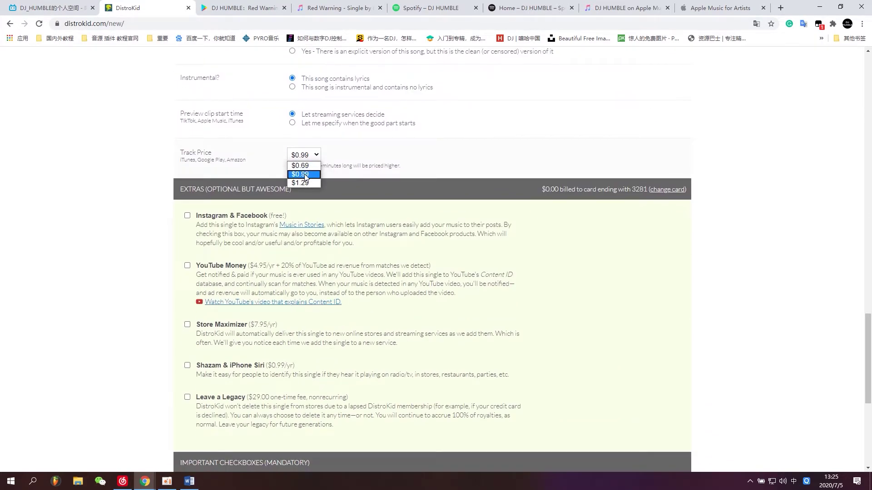
{"action": "left_click", "coordinate": [305, 175]}
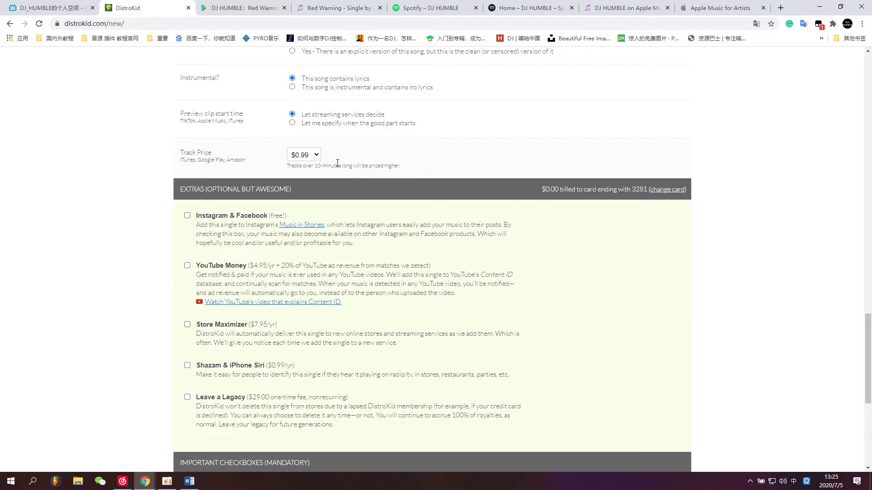
Step: Switch to NetEase Cloud Music, check comment counts of the popular songs, and view the comments on ALL MY LIFE before returning to the artist page
{"action": "left_click", "coordinate": [123, 481]}
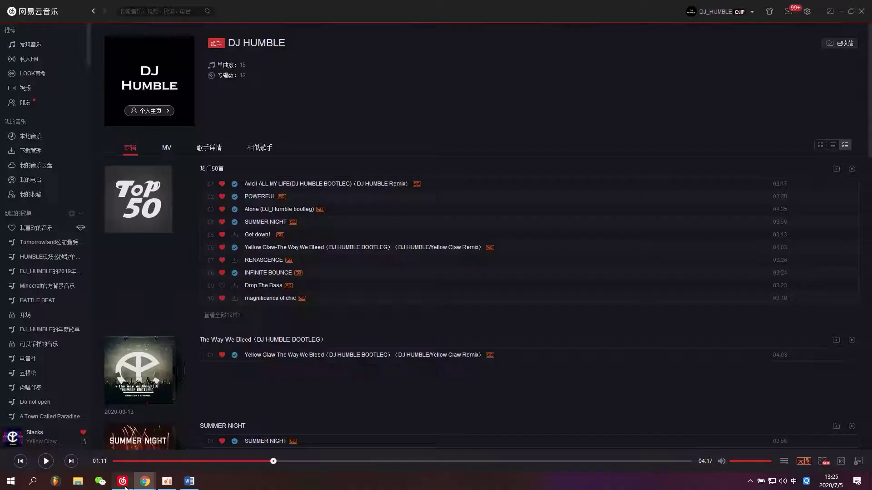
{"action": "right_click", "coordinate": [350, 189]}
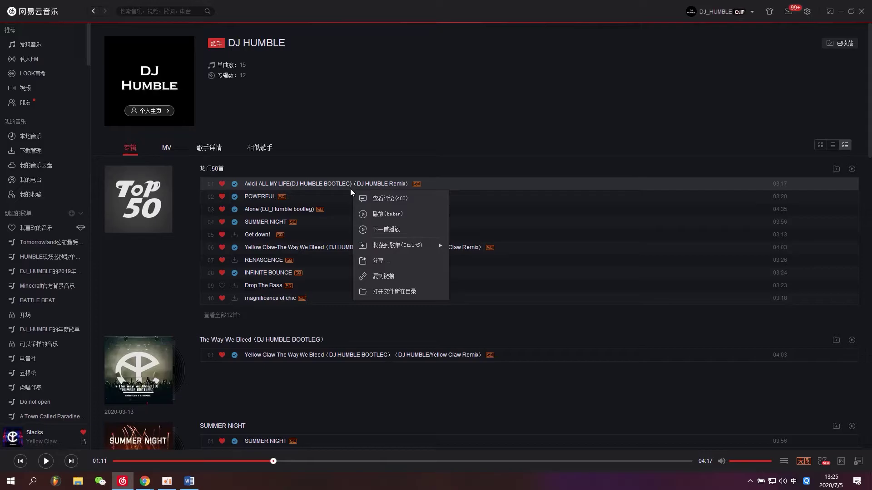
{"action": "right_click", "coordinate": [315, 243]}
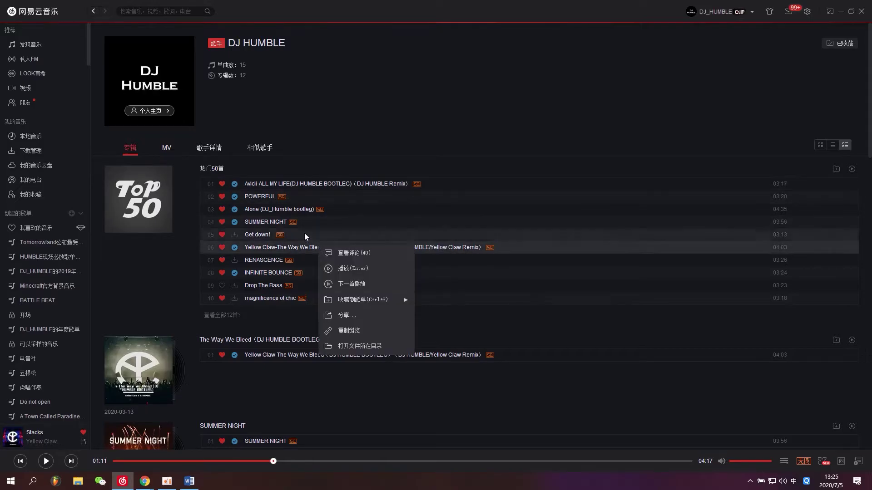
{"action": "right_click", "coordinate": [280, 210]}
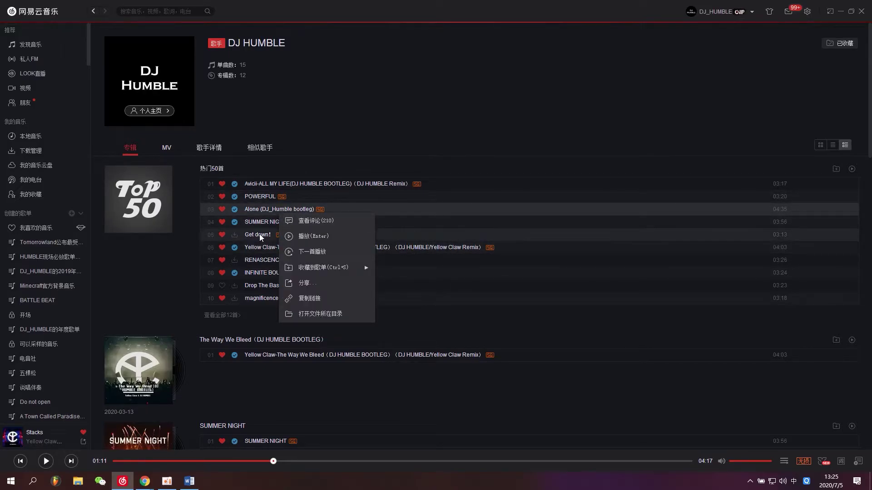
{"action": "left_click", "coordinate": [258, 194]}
{"action": "right_click", "coordinate": [266, 185]}
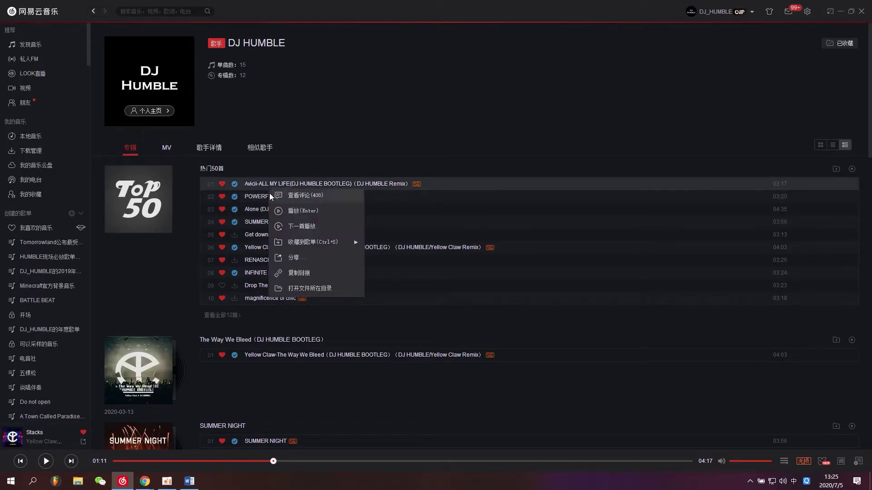
{"action": "right_click", "coordinate": [252, 214]}
{"action": "right_click", "coordinate": [262, 188]}
{"action": "left_click", "coordinate": [295, 195]}
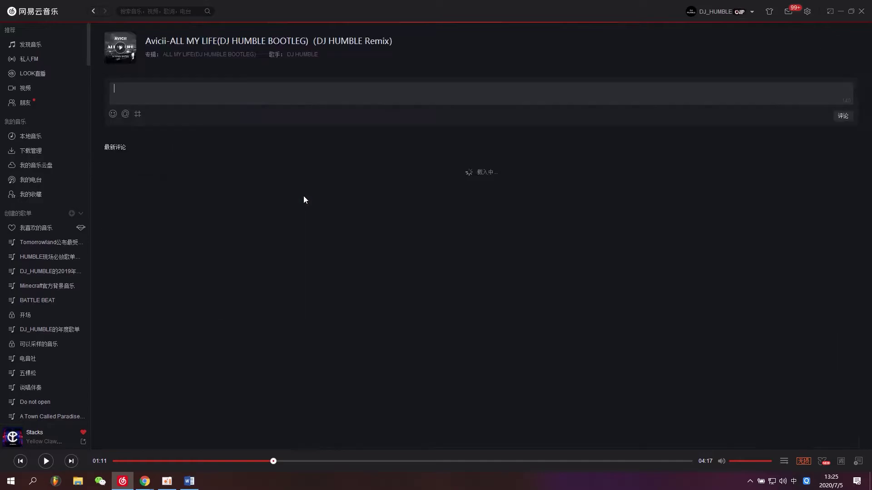
{"action": "left_click", "coordinate": [93, 11]}
{"action": "right_click", "coordinate": [332, 200]}
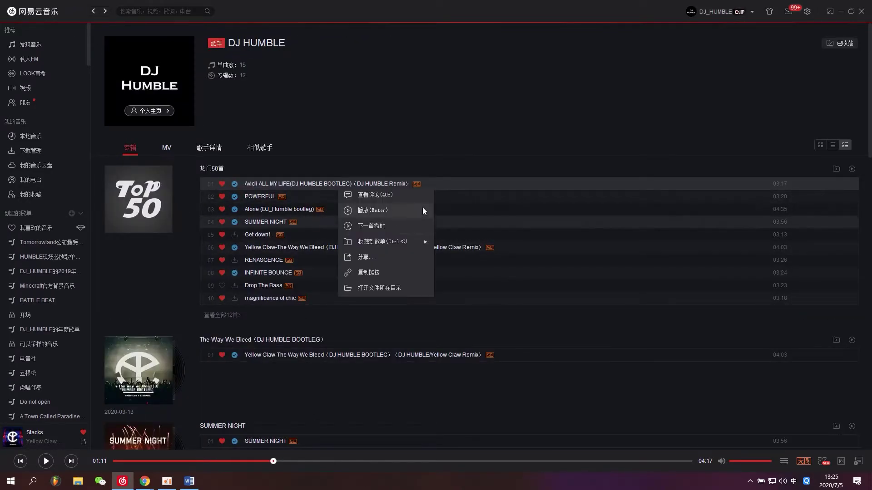
{"action": "left_click", "coordinate": [166, 285]}
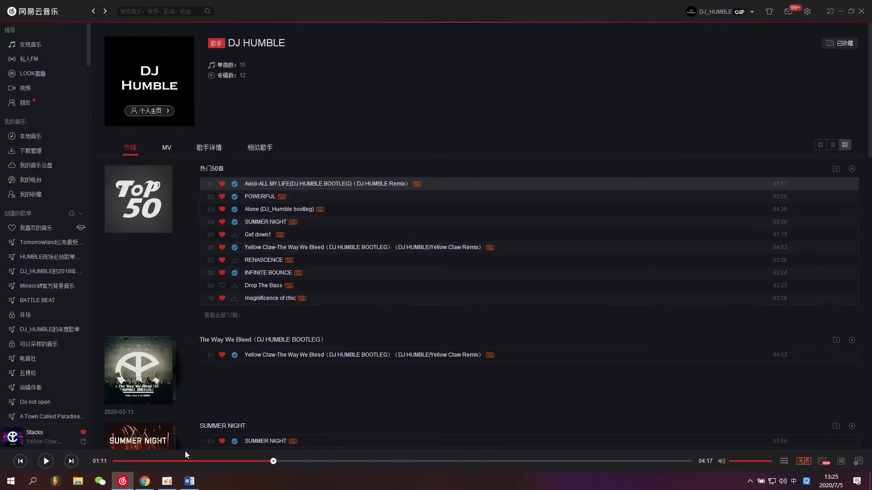
Step: Check NetEase's song authorization list in Chrome again and return to the services section of the DistroKid upload form
{"action": "mouse_move", "coordinate": [146, 487]}
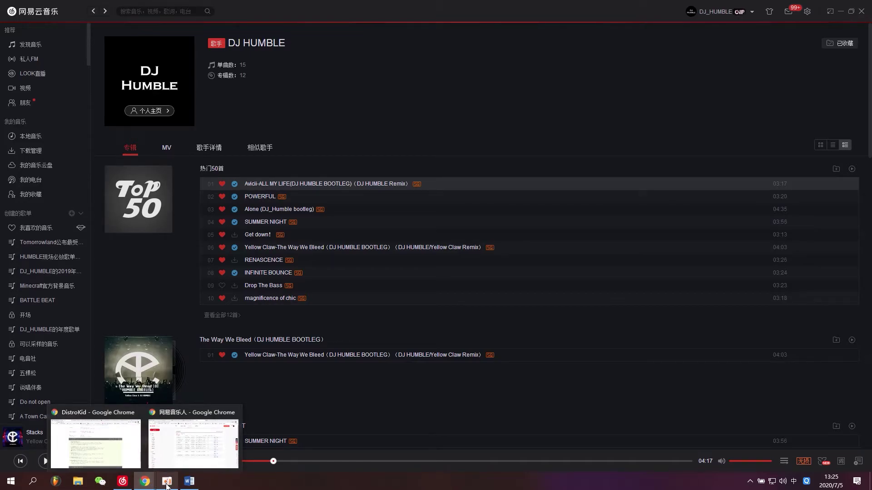
{"action": "left_click", "coordinate": [174, 447]}
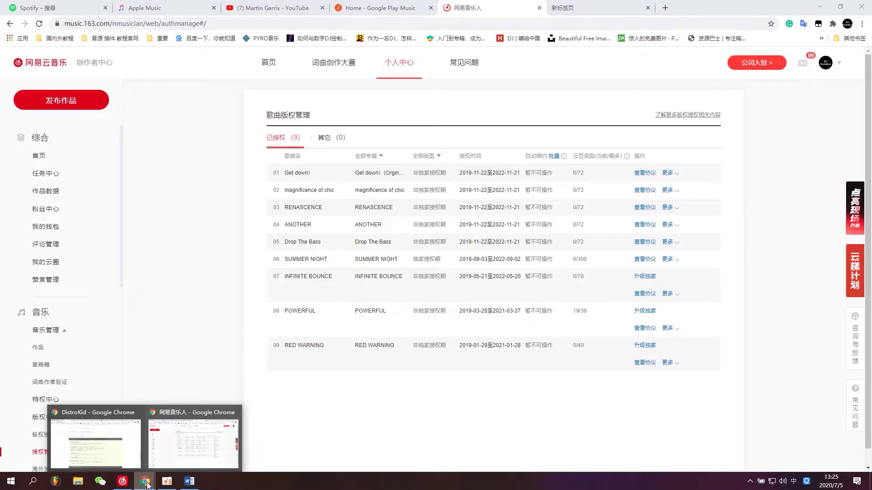
{"action": "left_click", "coordinate": [116, 454]}
{"action": "scroll", "coordinate": [96, 346], "scroll_direction": "up", "scroll_amount": 6}
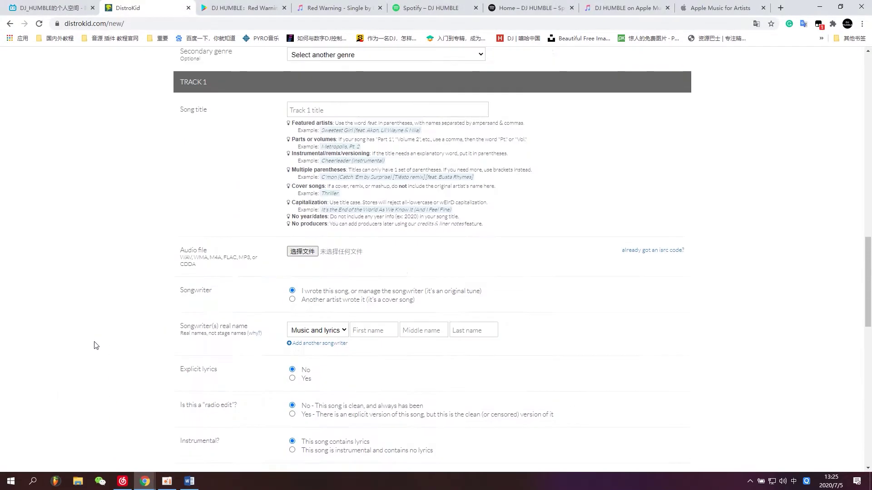
{"action": "scroll", "coordinate": [100, 314], "scroll_direction": "up", "scroll_amount": 5}
{"action": "scroll", "coordinate": [105, 329], "scroll_direction": "up", "scroll_amount": 10}
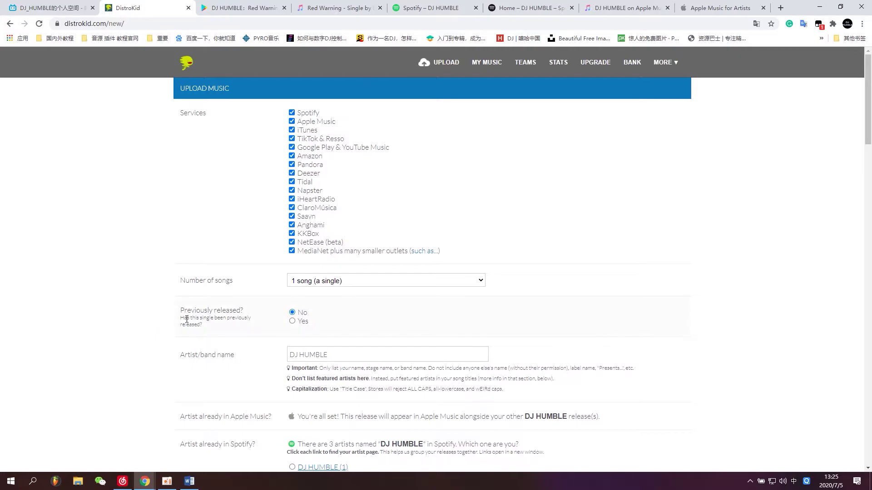
Step: Look at the DJ_HUMBLE bilibili profile page and the release details in the DistroKid upload form
{"action": "left_click", "coordinate": [50, 8]}
{"action": "left_click", "coordinate": [146, 8]}
{"action": "scroll", "coordinate": [329, 329], "scroll_direction": "down", "scroll_amount": 5}
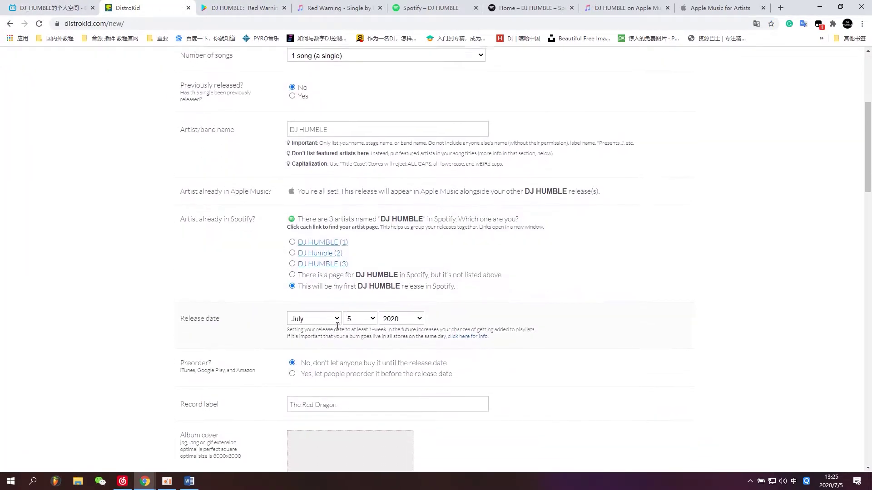
{"action": "scroll", "coordinate": [338, 326], "scroll_direction": "up", "scroll_amount": 5}
{"action": "left_click", "coordinate": [98, 2]}
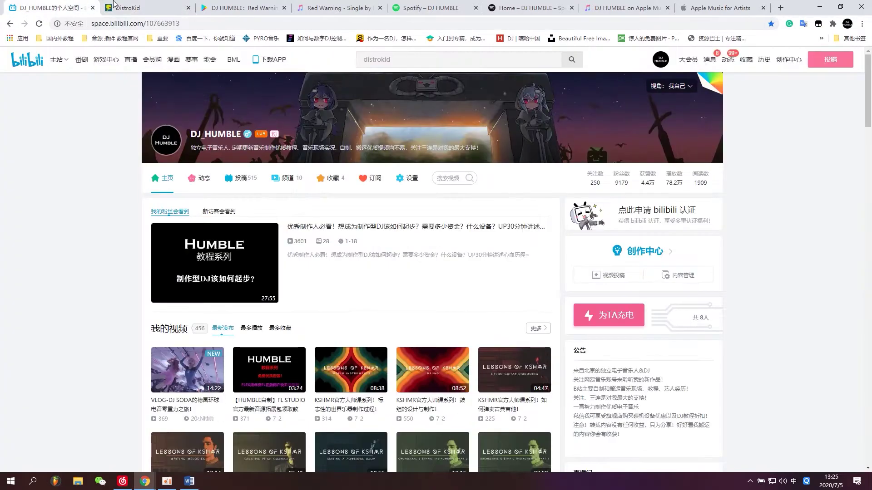
{"action": "left_click", "coordinate": [116, 6]}
Step: Deselect NetEase (beta) in the upload form's list of services
{"action": "scroll", "coordinate": [367, 369], "scroll_direction": "down", "scroll_amount": 1}
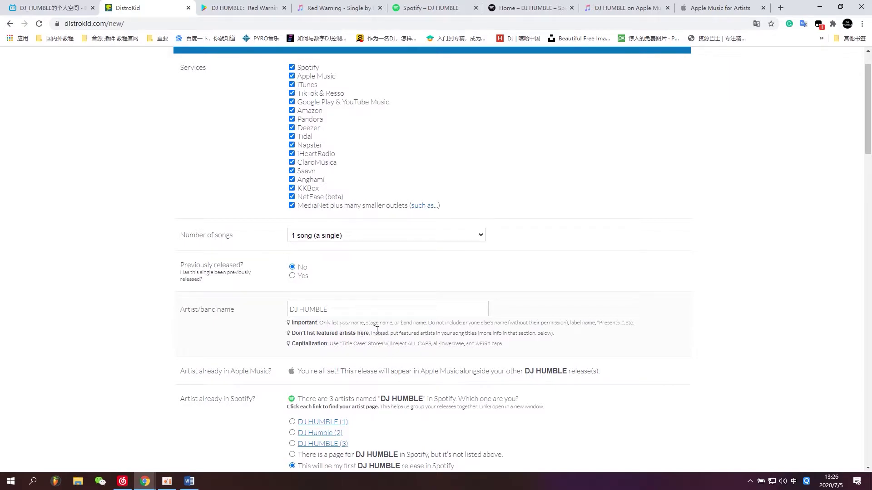
{"action": "left_click", "coordinate": [292, 196]}
{"action": "scroll", "coordinate": [280, 246], "scroll_direction": "up", "scroll_amount": 1}
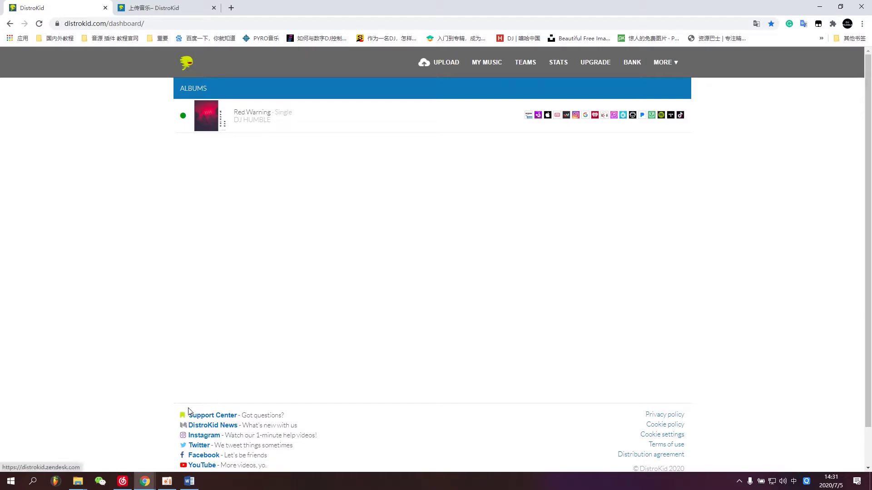
Step: Switch to NetEase Cloud Music, browse DJ HUMBLE's albums and open the INFINITE BOUNCE album page
{"action": "left_click", "coordinate": [124, 482]}
{"action": "scroll", "coordinate": [176, 429], "scroll_direction": "down", "scroll_amount": 5}
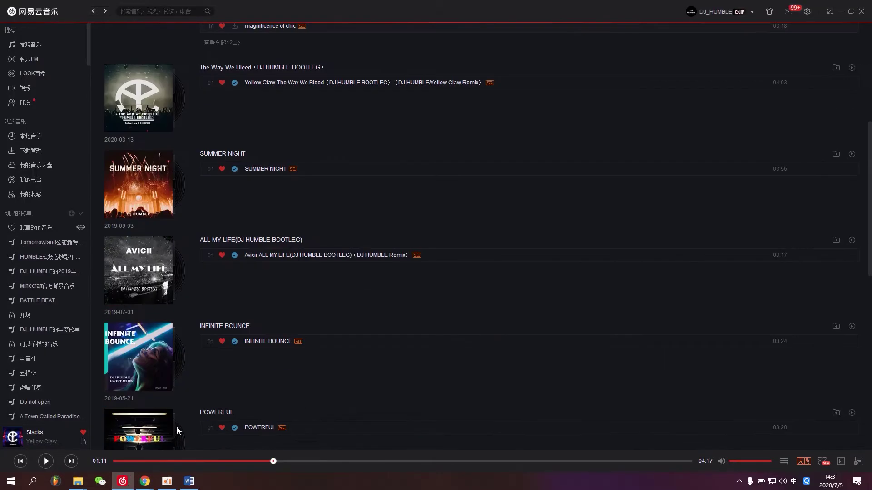
{"action": "scroll", "coordinate": [228, 331], "scroll_direction": "down", "scroll_amount": 2}
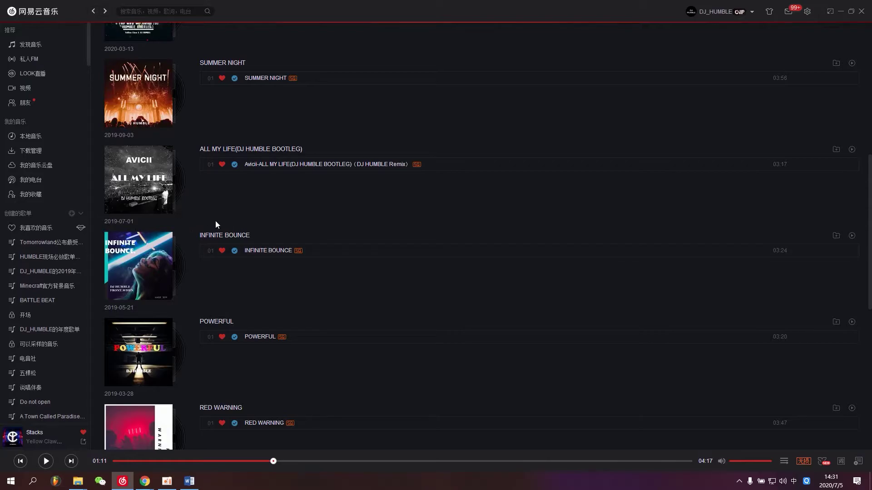
{"action": "left_click", "coordinate": [147, 281]}
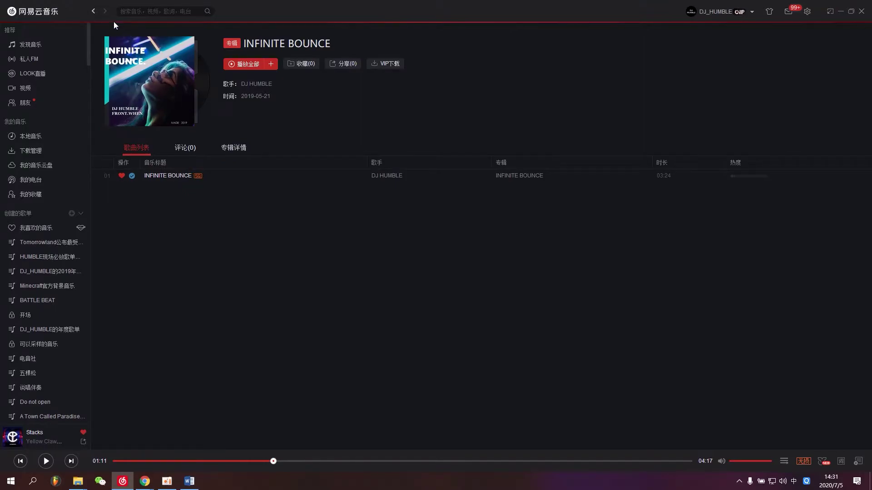
Step: Switch back to the DistroKid dashboard with the uploaded albums in Chrome
{"action": "left_click", "coordinate": [146, 454]}
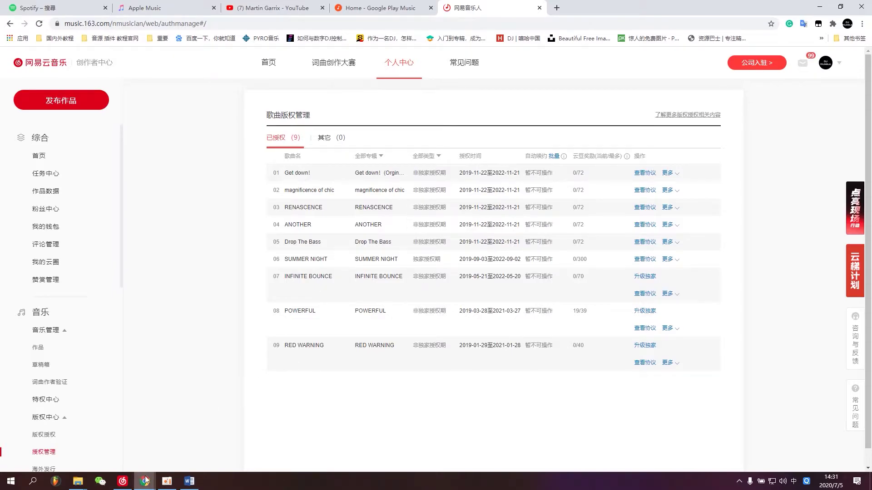
{"action": "mouse_move", "coordinate": [145, 481]}
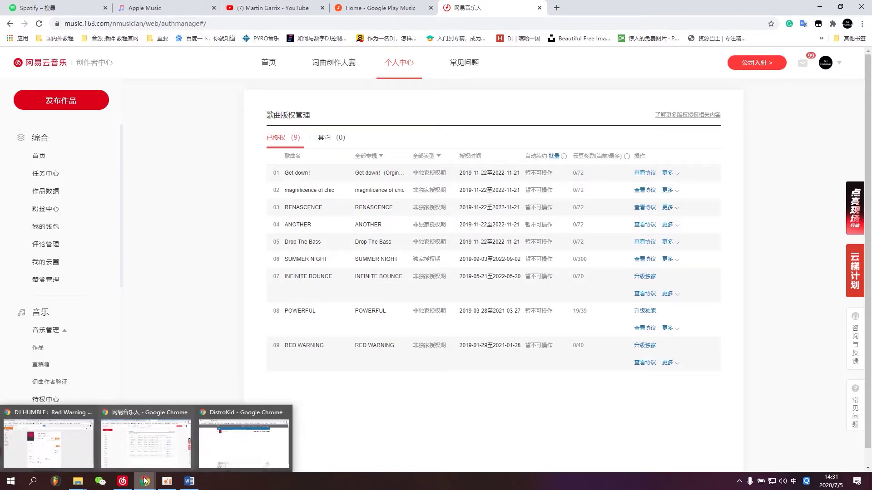
{"action": "left_click", "coordinate": [250, 449]}
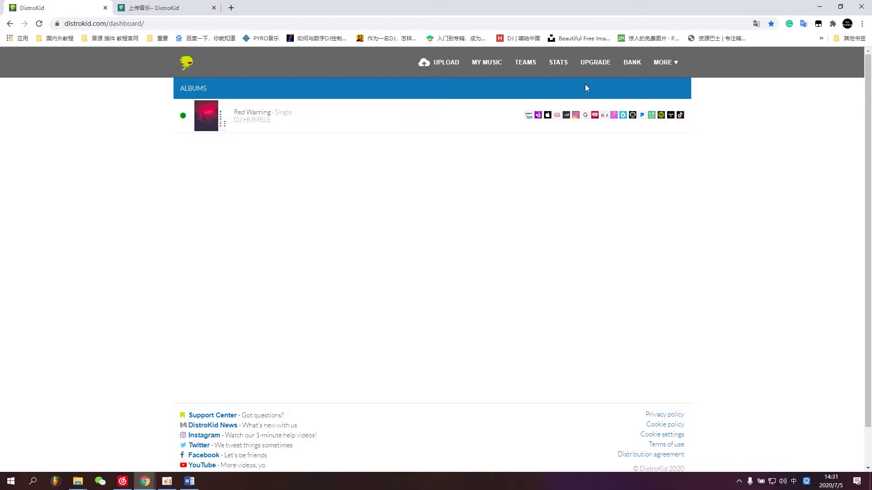
Step: Translate the dashboard page into Simplified Chinese and switch it back to English
{"action": "left_click", "coordinate": [755, 22]}
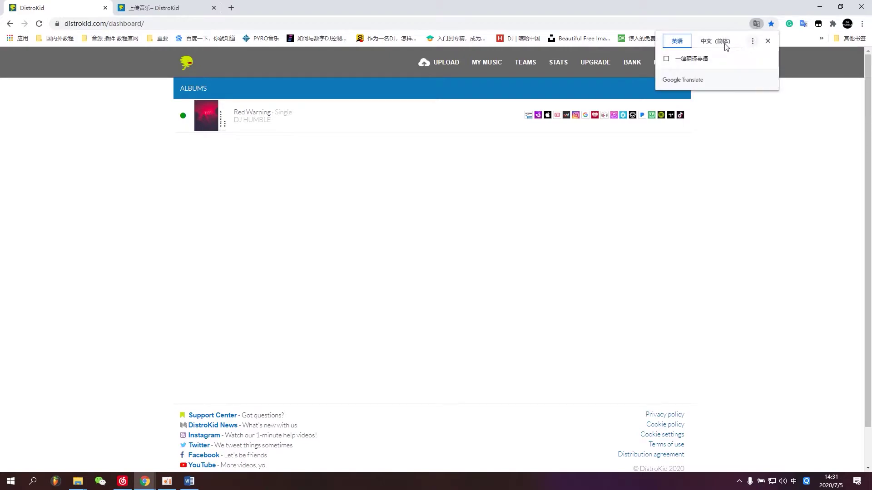
{"action": "left_click", "coordinate": [724, 43]}
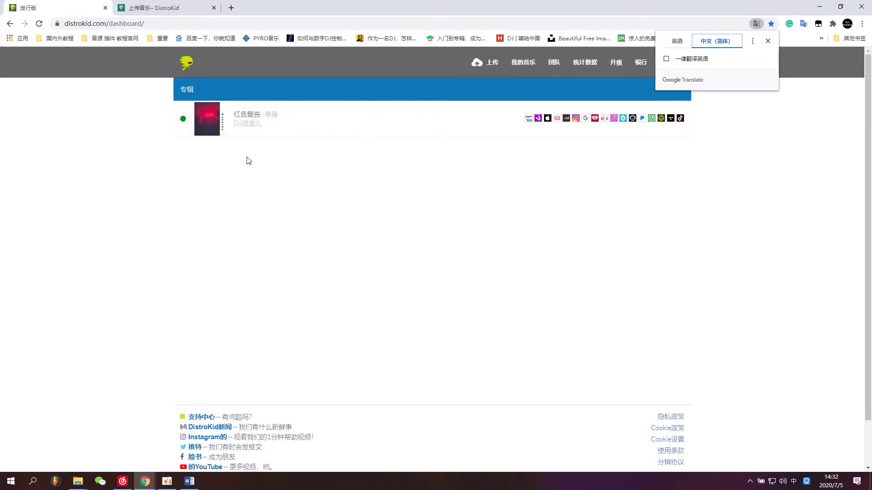
{"action": "left_click", "coordinate": [677, 42]}
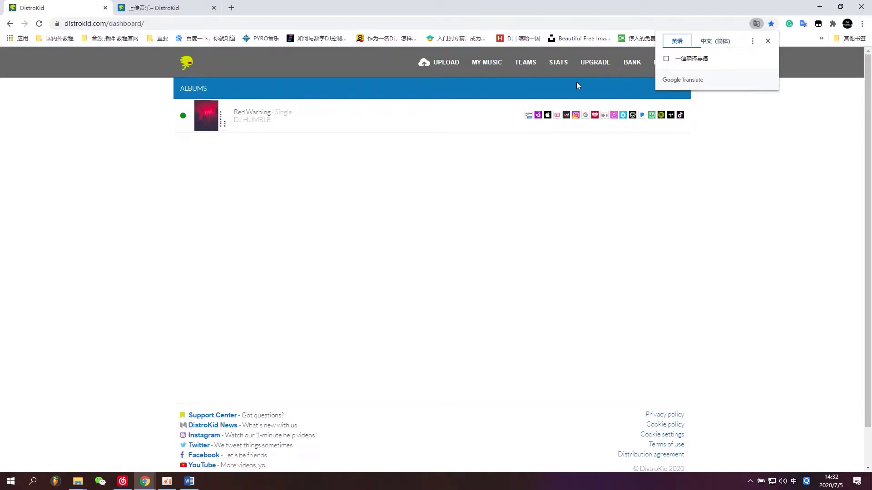
Step: Open the music upload form to view it and return to the dashboard
{"action": "left_click", "coordinate": [448, 63]}
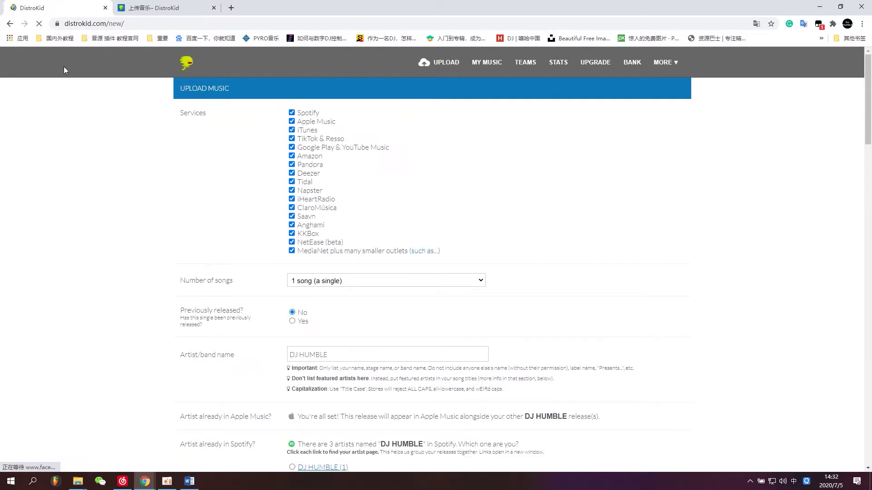
{"action": "key", "text": "alt+Left"}
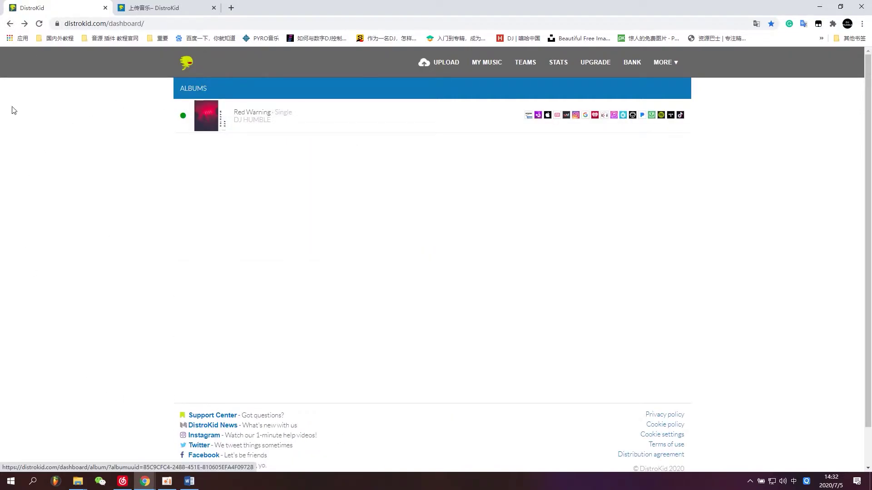
Step: Open DistroKid's Support Center, close the old upload form tab and translate the help page into Simplified Chinese
{"action": "left_click", "coordinate": [215, 416]}
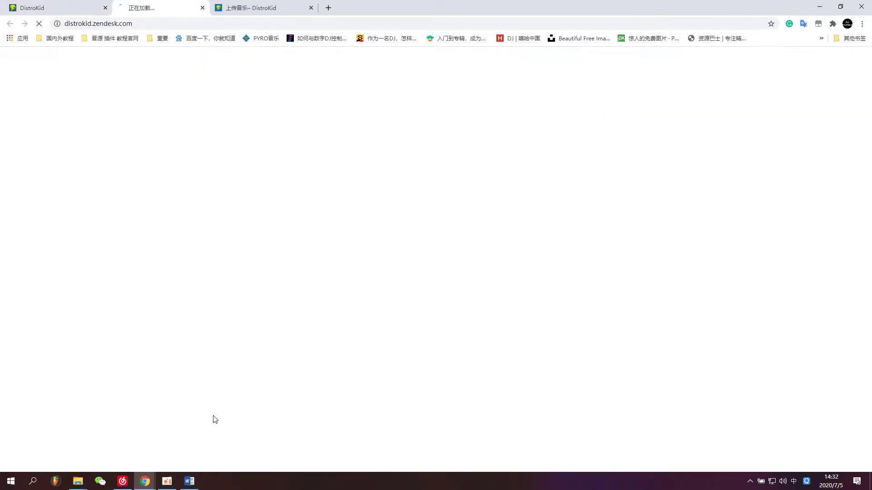
{"action": "left_click", "coordinate": [311, 8]}
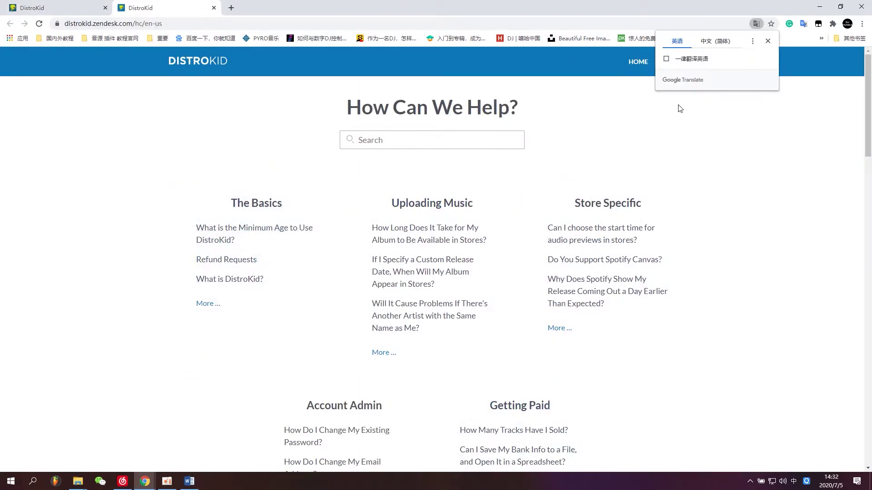
{"action": "left_click", "coordinate": [698, 44]}
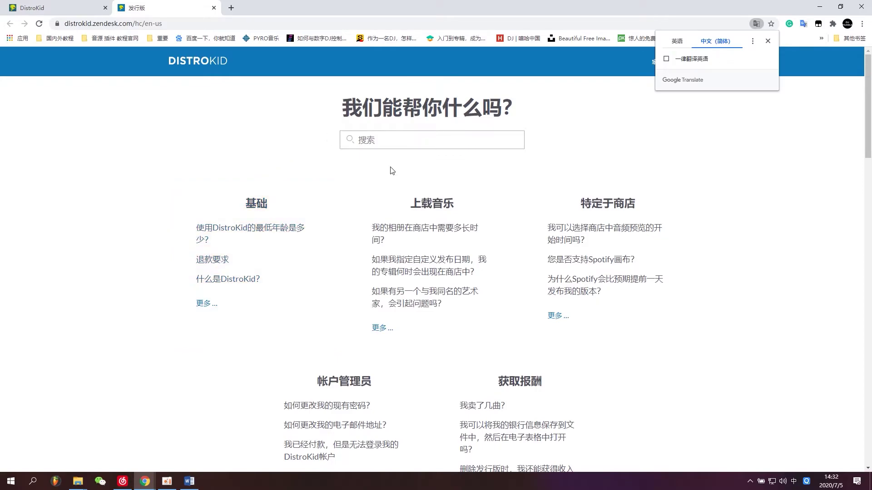
Step: Look through the Support Center's help categories and its list of most common questions
{"action": "scroll", "coordinate": [345, 272], "scroll_direction": "down", "scroll_amount": 8}
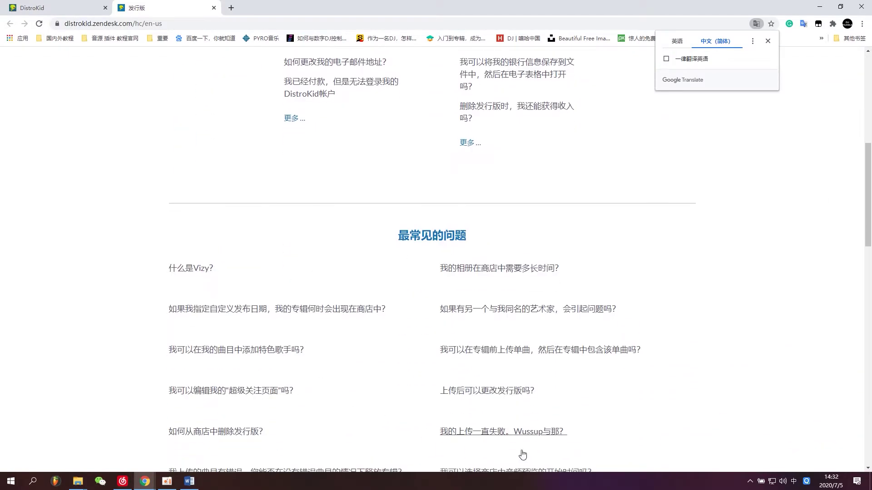
{"action": "scroll", "coordinate": [648, 300], "scroll_direction": "up", "scroll_amount": 5}
{"action": "scroll", "coordinate": [613, 350], "scroll_direction": "down", "scroll_amount": 12}
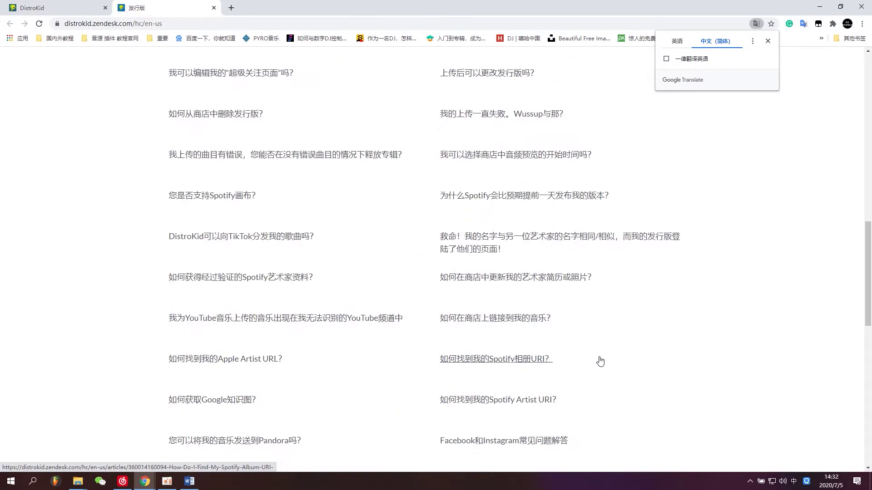
{"action": "scroll", "coordinate": [590, 361], "scroll_direction": "down", "scroll_amount": 11}
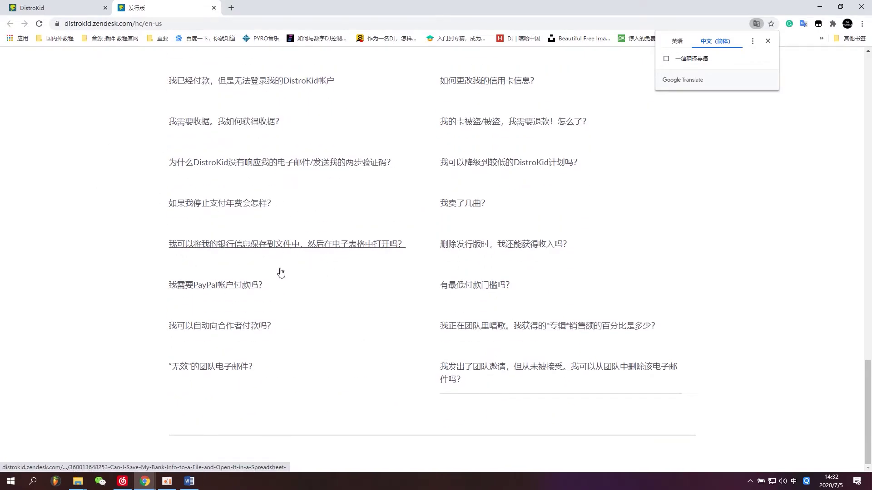
{"action": "scroll", "coordinate": [281, 272], "scroll_direction": "up", "scroll_amount": 14}
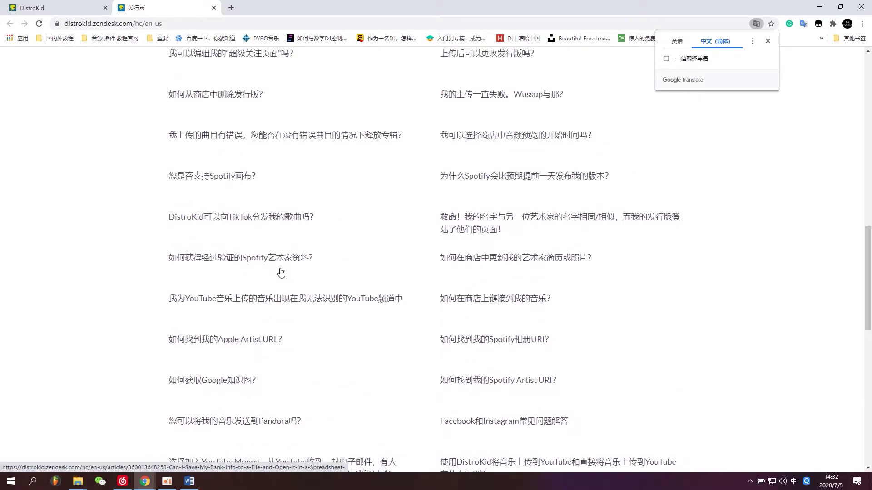
{"action": "scroll", "coordinate": [281, 272], "scroll_direction": "up", "scroll_amount": 4}
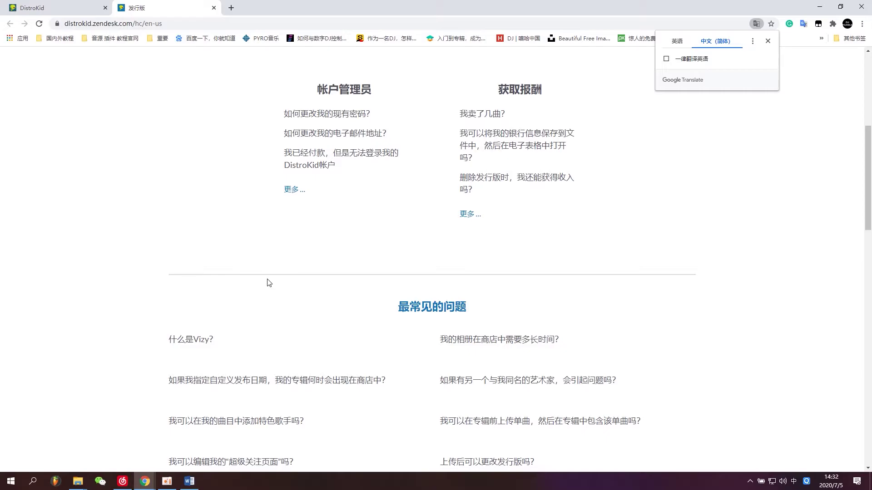
{"action": "scroll", "coordinate": [269, 283], "scroll_direction": "up", "scroll_amount": 6}
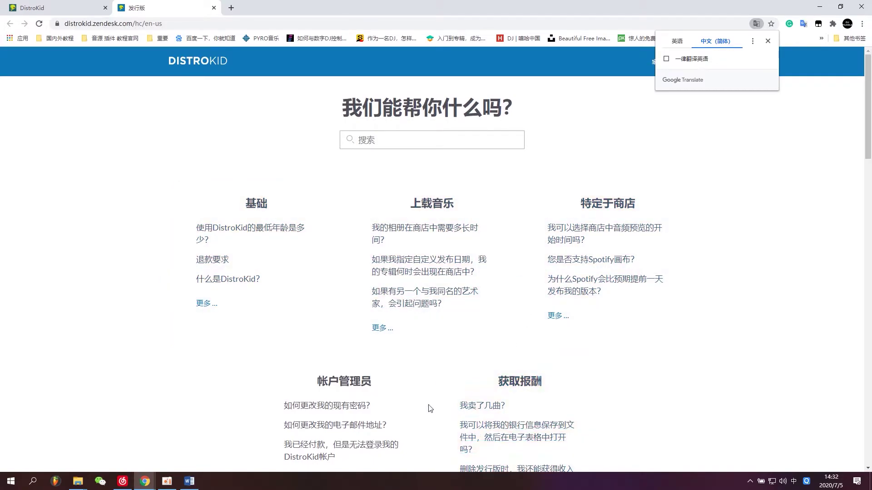
{"action": "scroll", "coordinate": [423, 400], "scroll_direction": "down", "scroll_amount": 3}
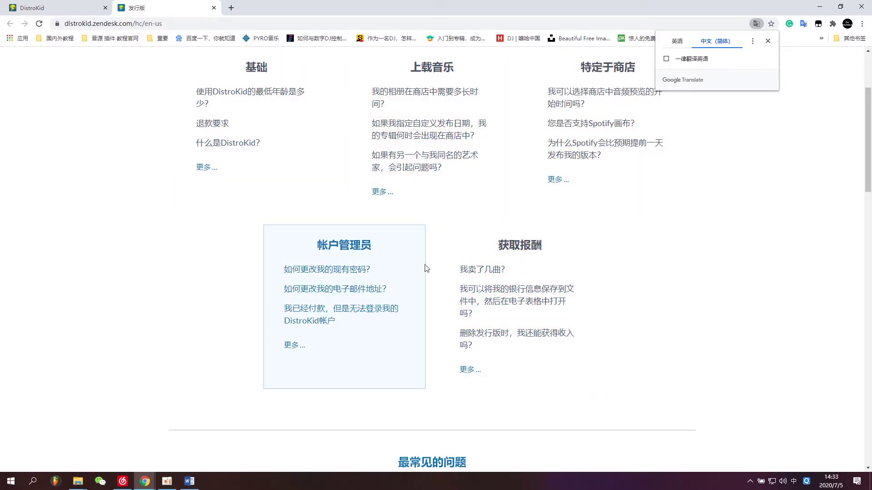
{"action": "scroll", "coordinate": [383, 266], "scroll_direction": "down", "scroll_amount": 6}
{"action": "scroll", "coordinate": [282, 211], "scroll_direction": "down", "scroll_amount": 2}
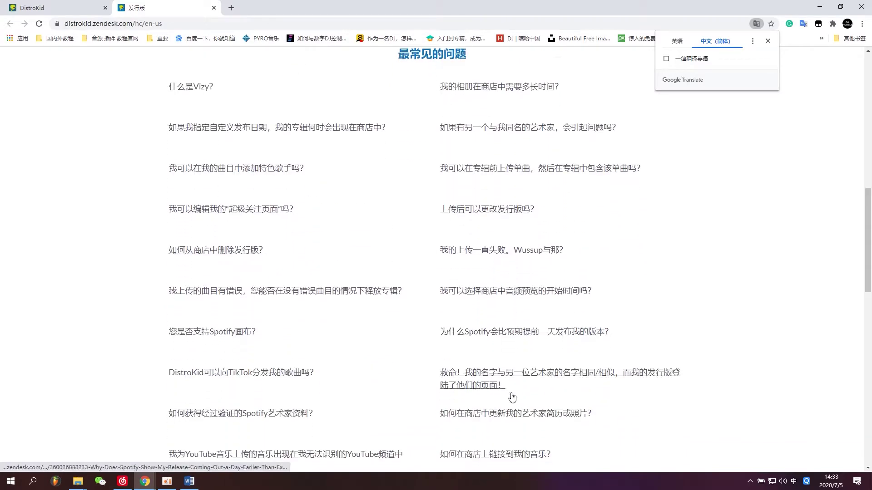
{"action": "scroll", "coordinate": [333, 223], "scroll_direction": "up", "scroll_amount": 7}
{"action": "scroll", "coordinate": [340, 228], "scroll_direction": "up", "scroll_amount": 4}
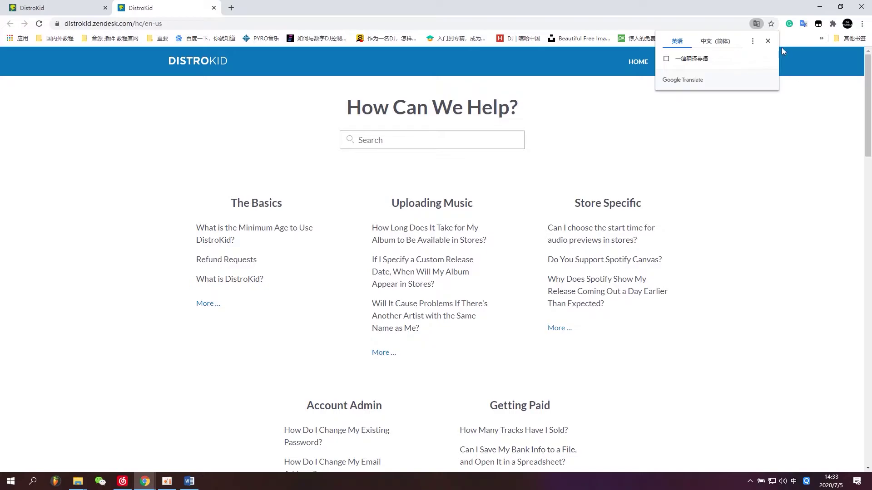
Step: Translate the Support Center page into Simplified Chinese again and skim its most common questions
{"action": "left_click", "coordinate": [765, 42]}
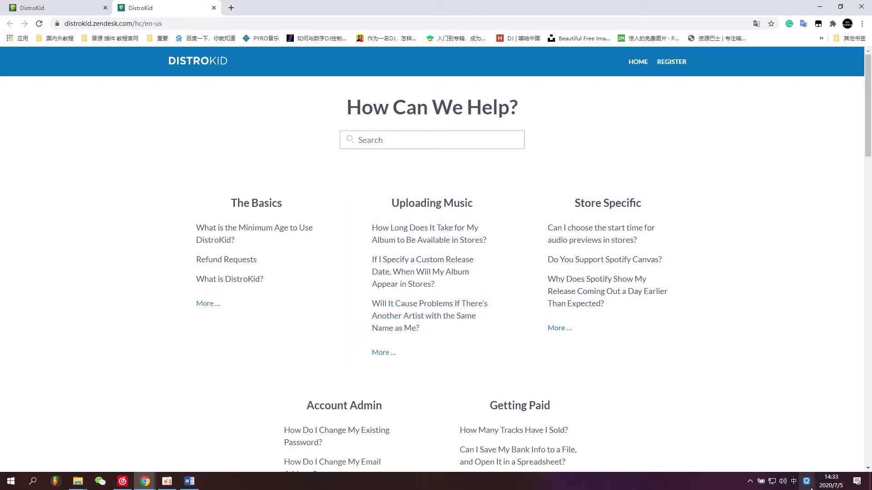
{"action": "left_click", "coordinate": [757, 24]}
{"action": "left_click", "coordinate": [720, 39]}
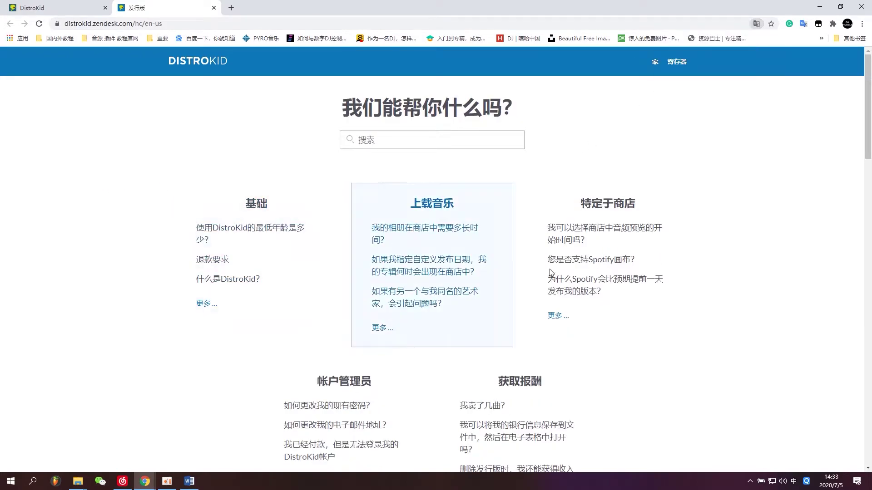
{"action": "scroll", "coordinate": [382, 353], "scroll_direction": "down", "scroll_amount": 4}
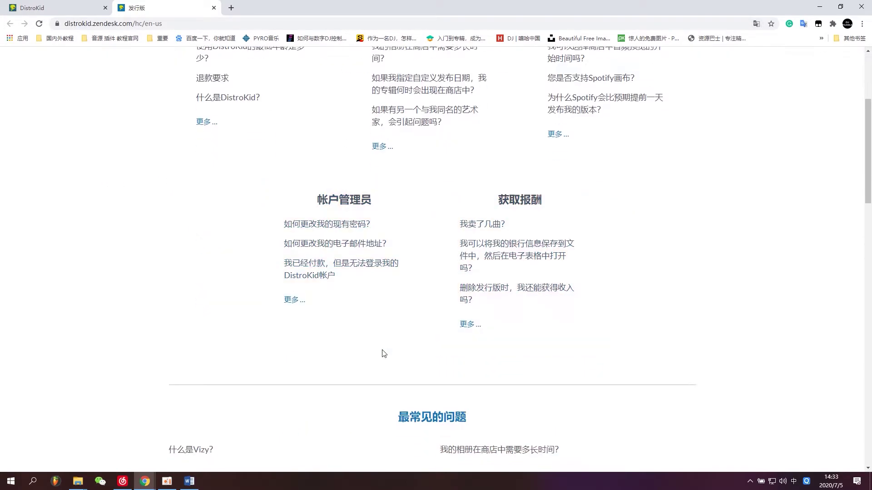
{"action": "scroll", "coordinate": [249, 224], "scroll_direction": "down", "scroll_amount": 5}
{"action": "scroll", "coordinate": [274, 175], "scroll_direction": "down", "scroll_amount": 4}
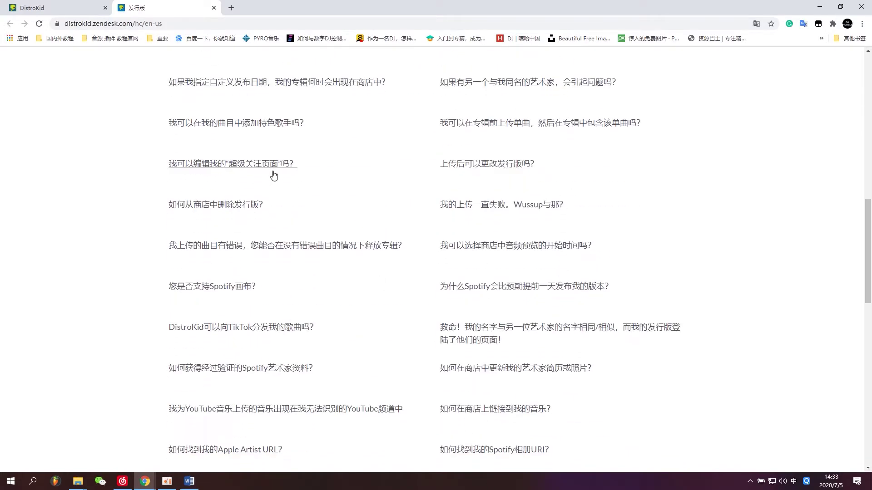
{"action": "scroll", "coordinate": [274, 175], "scroll_direction": "up", "scroll_amount": 12}
Step: Close the Support Center tab and open the music upload form from the dashboard
{"action": "left_click", "coordinate": [63, 5]}
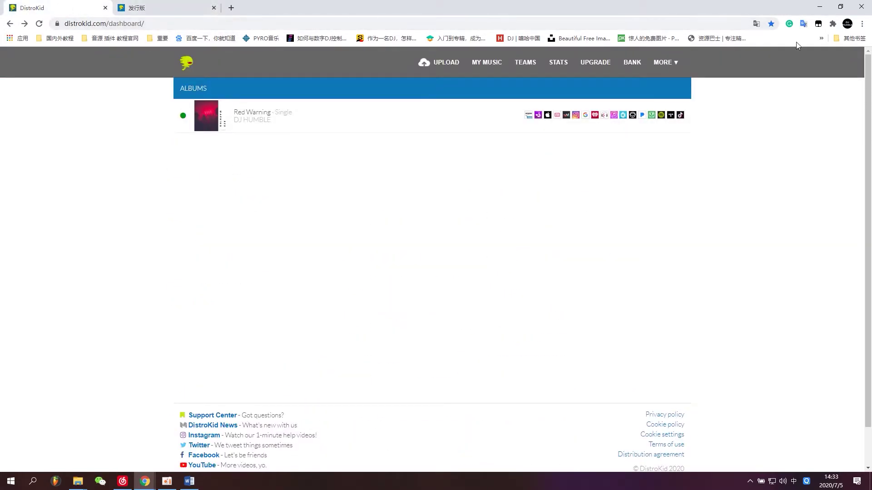
{"action": "left_click", "coordinate": [756, 24]}
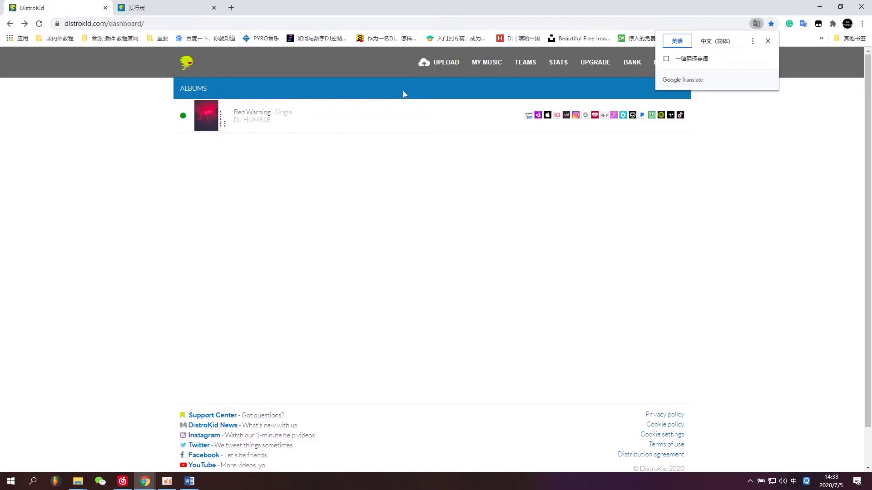
{"action": "left_click", "coordinate": [195, 8]}
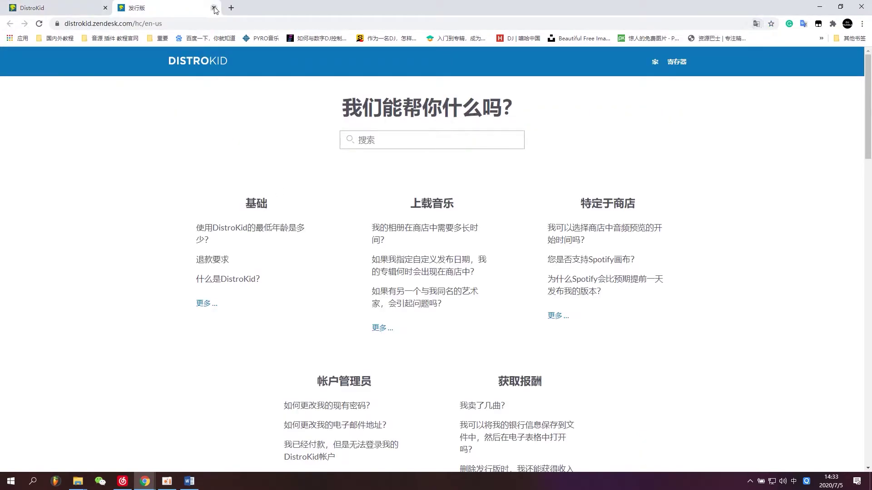
{"action": "left_click", "coordinate": [214, 8]}
{"action": "left_click", "coordinate": [449, 64]}
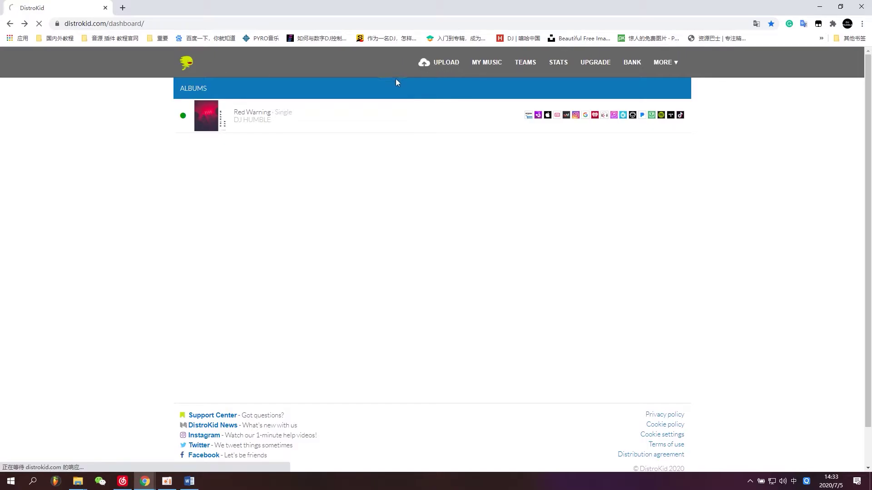
Step: Show the Windows desktop, open the DJH作品 folder and refresh its listing
{"action": "left_click", "coordinate": [123, 481]}
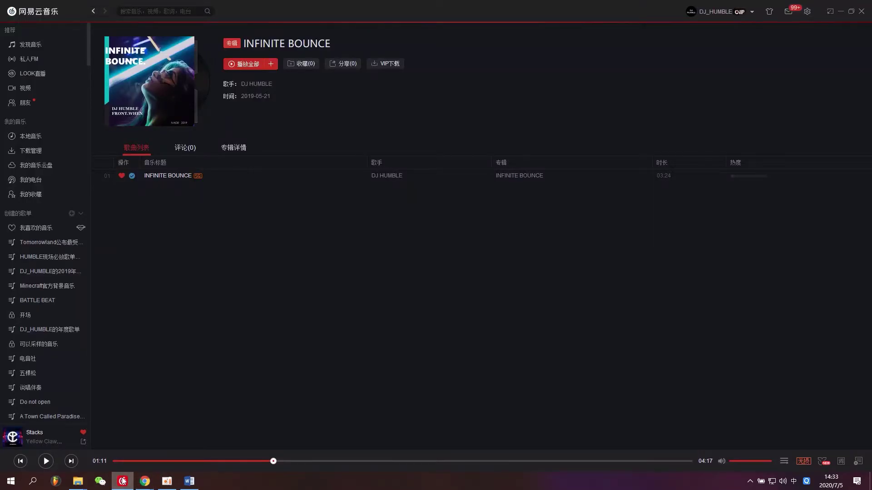
{"action": "left_click", "coordinate": [122, 482]}
{"action": "key", "text": "super+d"}
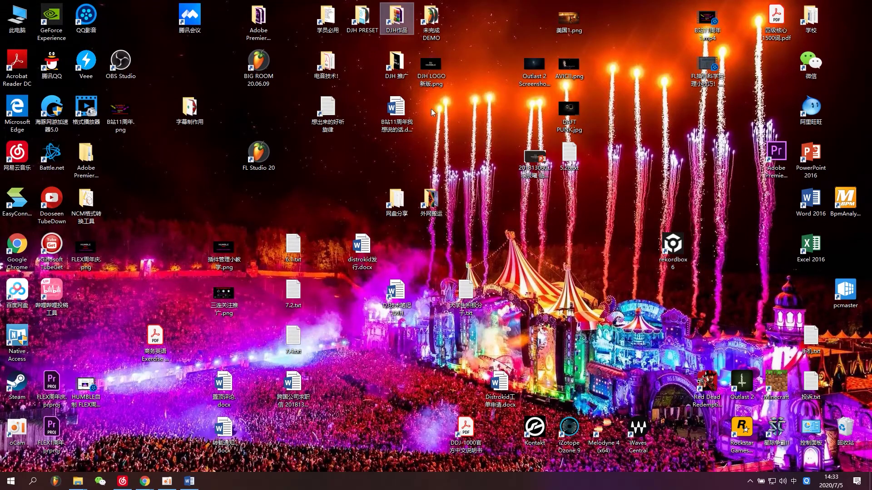
{"action": "double_click", "coordinate": [398, 29]}
{"action": "left_click", "coordinate": [641, 200]}
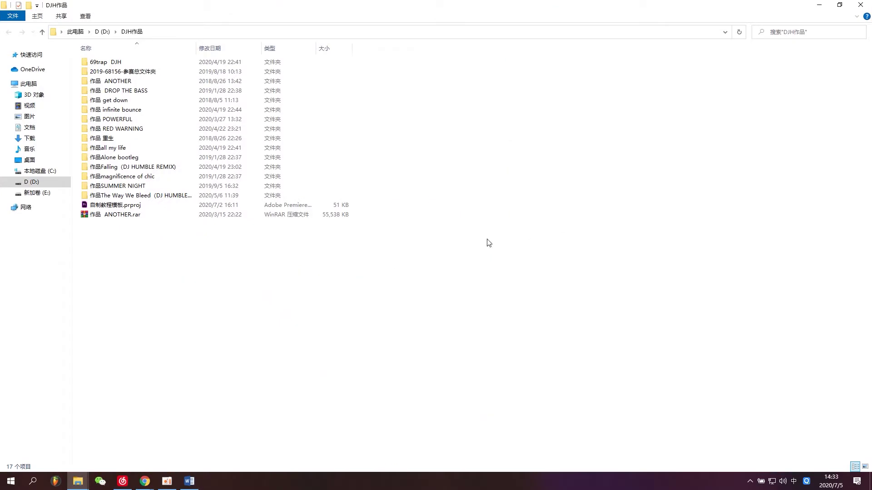
{"action": "right_click", "coordinate": [266, 334]}
{"action": "left_click", "coordinate": [289, 365]}
{"action": "left_click_drag", "start_coordinate": [427, 336], "coordinate": [89, 42]}
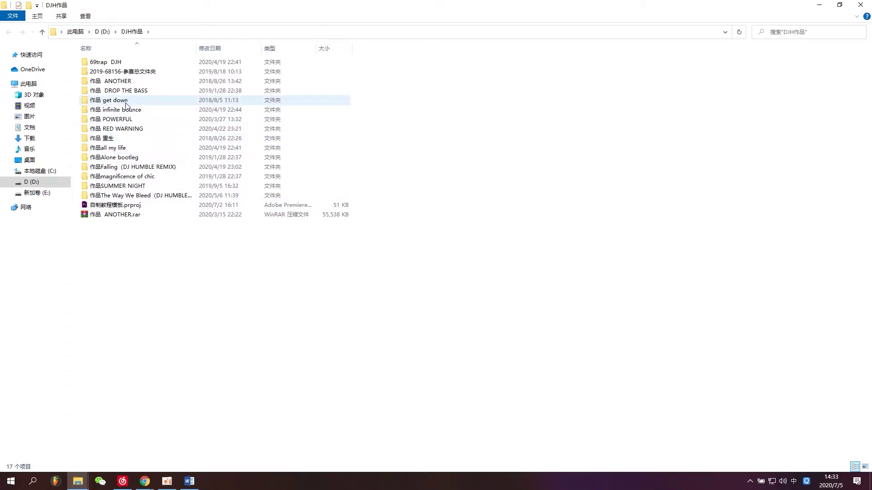
Step: Open the 作品 infinite bounce folder and widen the name column to show the full file names
{"action": "mouse_move", "coordinate": [127, 105]}
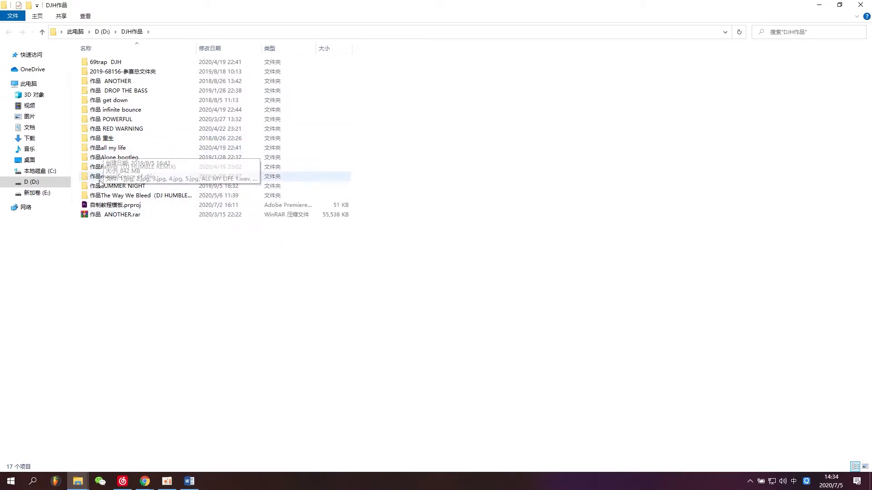
{"action": "left_click", "coordinate": [143, 110]}
{"action": "double_click", "coordinate": [143, 110]}
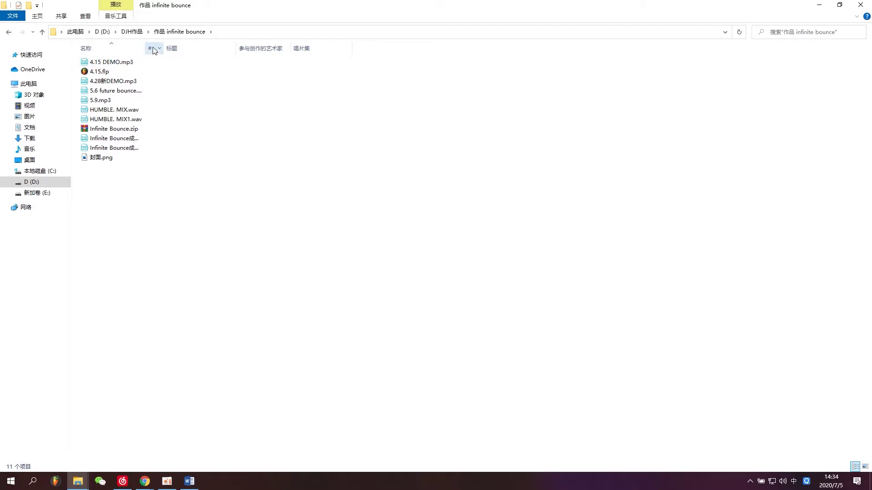
{"action": "left_click_drag", "start_coordinate": [146, 49], "coordinate": [215, 52]}
Step: Point out the demo versions, play Infinite Bounce成品.wav in QQ影音 and jump to a point near its beginning
{"action": "left_click", "coordinate": [110, 63]}
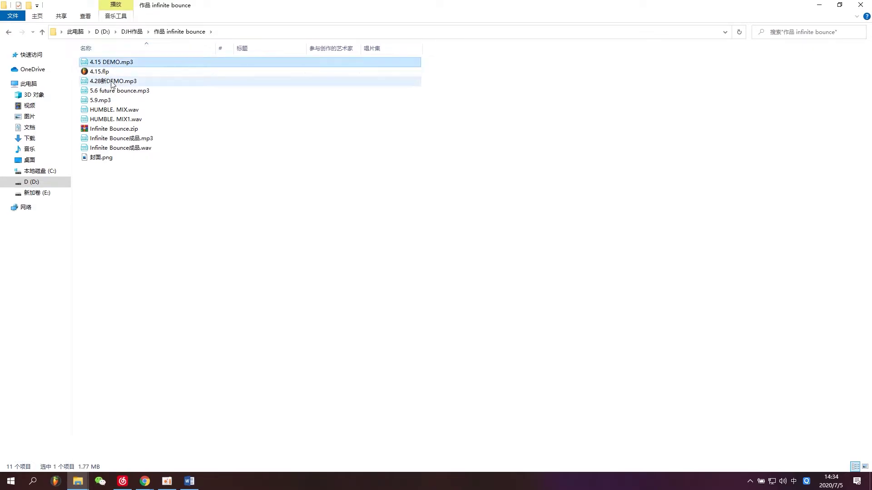
{"action": "left_click", "coordinate": [111, 81]}
{"action": "left_click", "coordinate": [110, 92]}
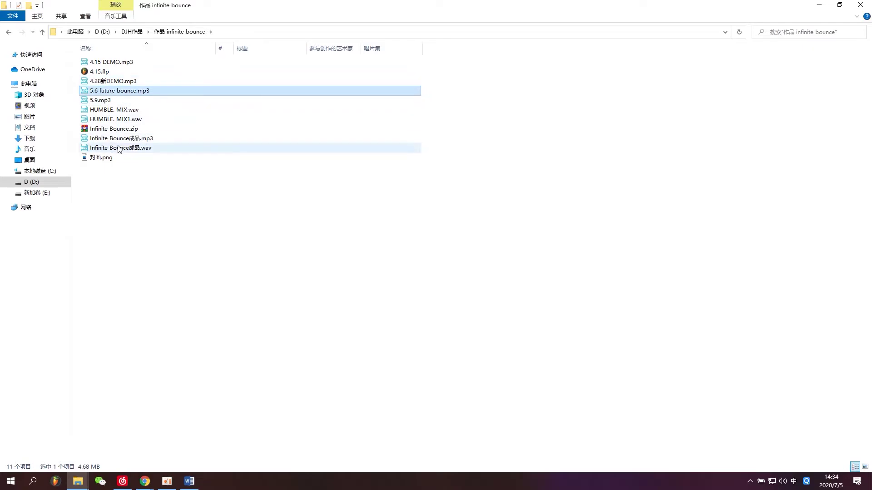
{"action": "left_click", "coordinate": [120, 147]}
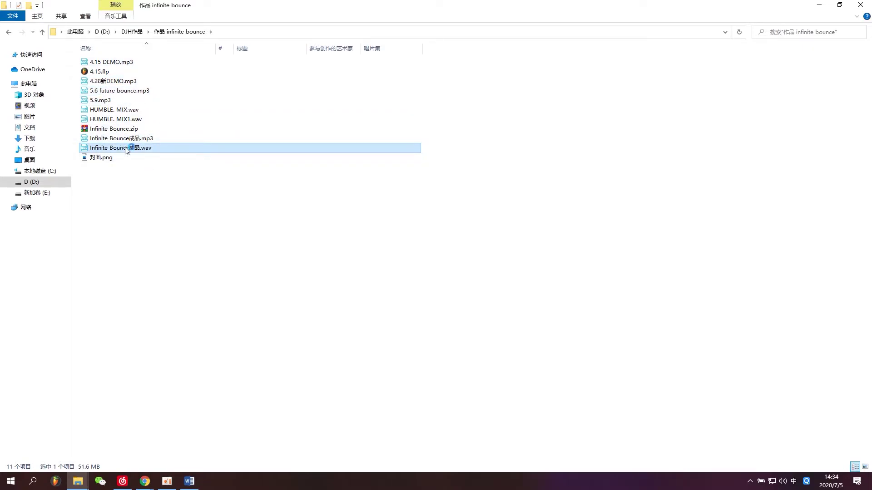
{"action": "left_click", "coordinate": [268, 330]}
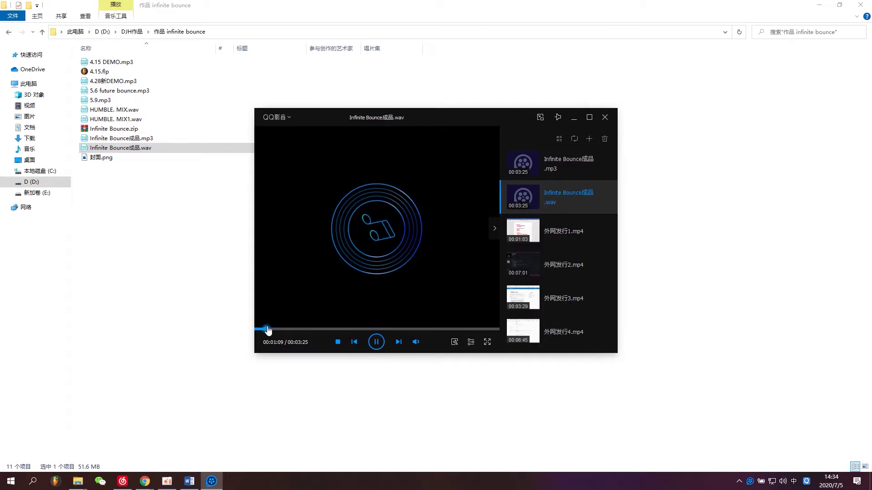
Step: Restart Infinite Bounce成品.wav from its beginning, sample several points up to near its end, pause it and close the player
{"action": "left_click_drag", "start_coordinate": [268, 329], "coordinate": [214, 327]}
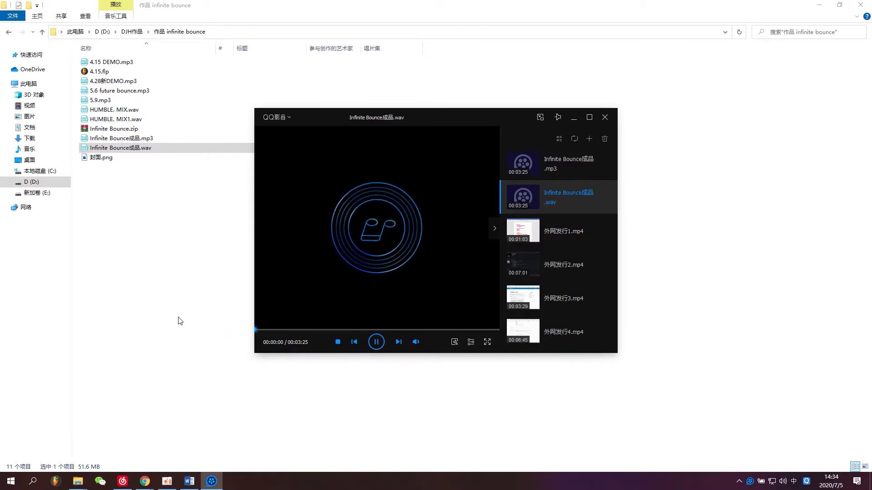
{"action": "left_click", "coordinate": [283, 333]}
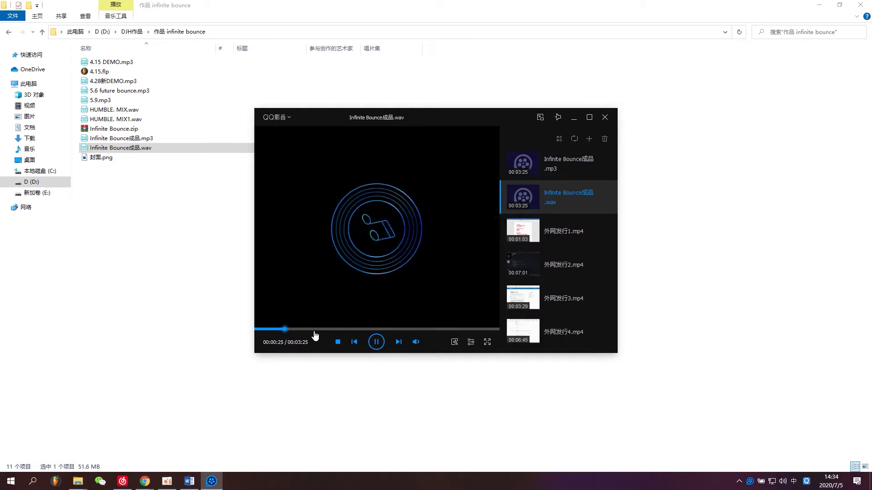
{"action": "left_click", "coordinate": [315, 335]}
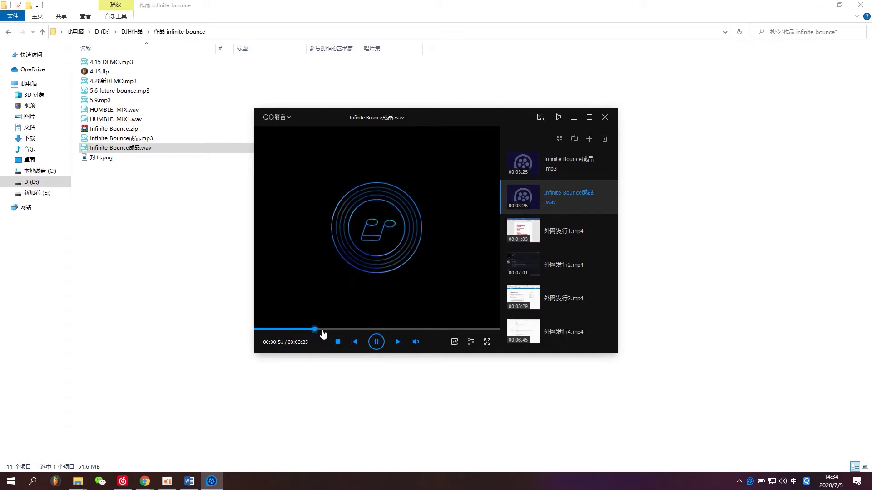
{"action": "left_click", "coordinate": [331, 331]}
{"action": "left_click_drag", "start_coordinate": [333, 333], "coordinate": [327, 334]}
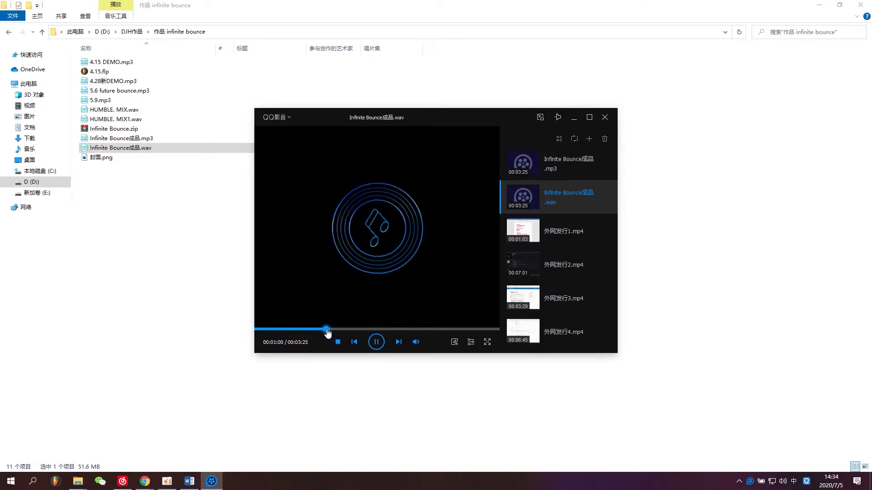
{"action": "left_click", "coordinate": [421, 331]}
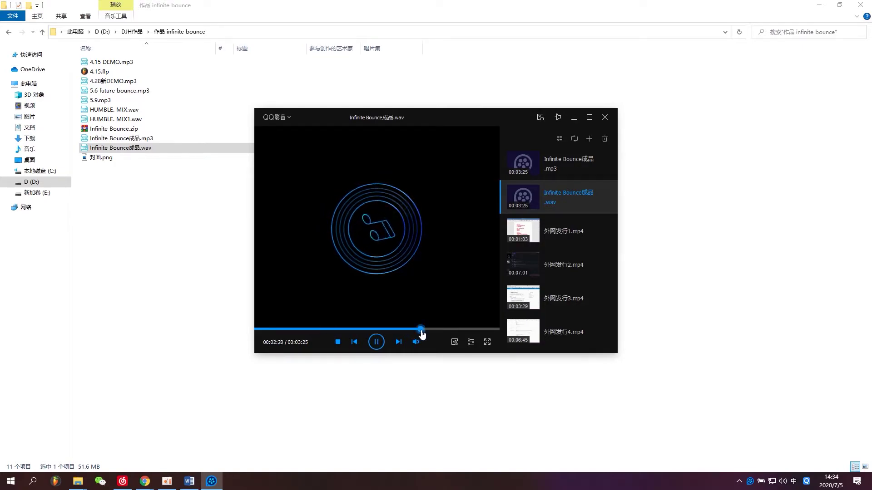
{"action": "left_click", "coordinate": [459, 331]}
{"action": "left_click", "coordinate": [375, 342]}
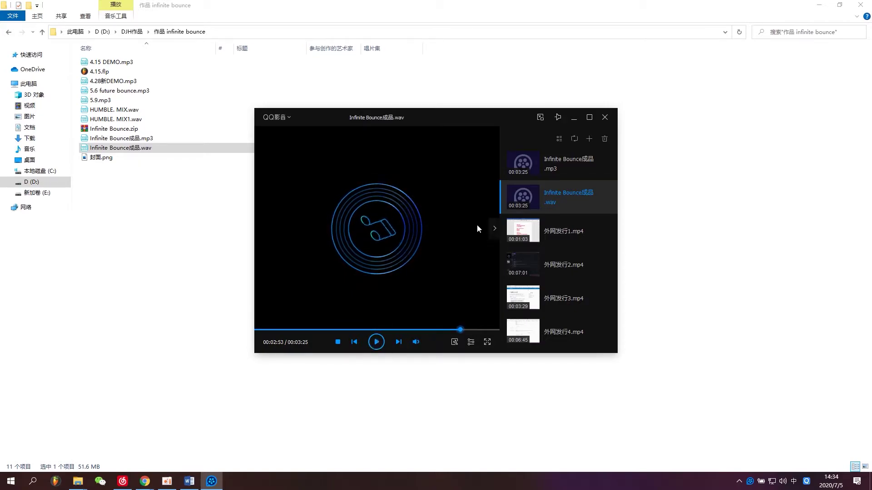
{"action": "left_click", "coordinate": [604, 119]}
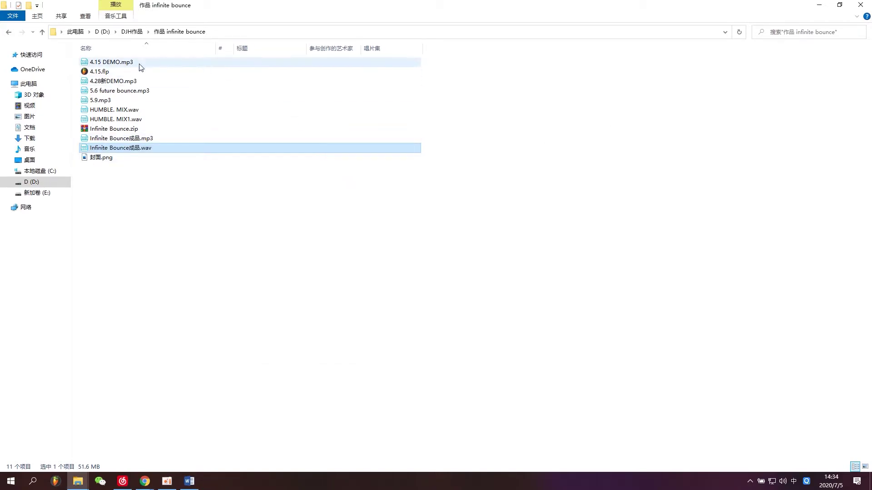
Step: Play 5.6 future bounce.mp3, sample several points through its middle, pause it and close the player
{"action": "left_click", "coordinate": [110, 91]}
{"action": "double_click", "coordinate": [109, 92]}
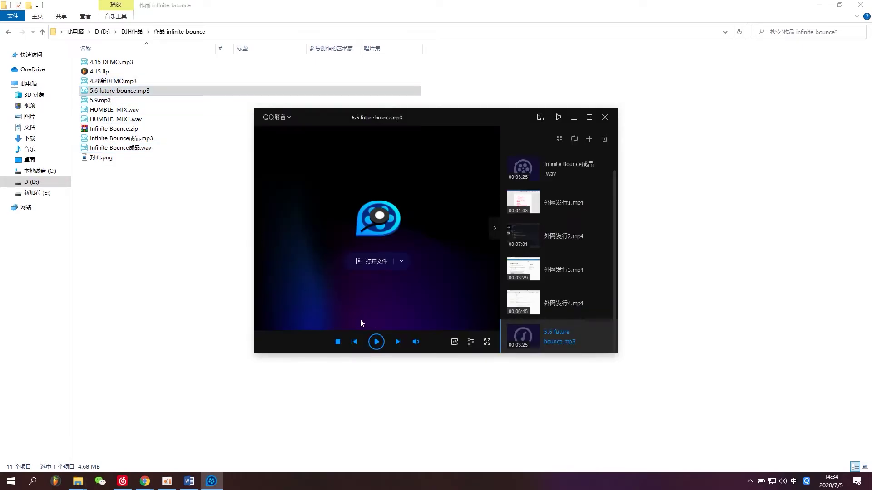
{"action": "left_click", "coordinate": [304, 328]}
{"action": "left_click", "coordinate": [340, 330]}
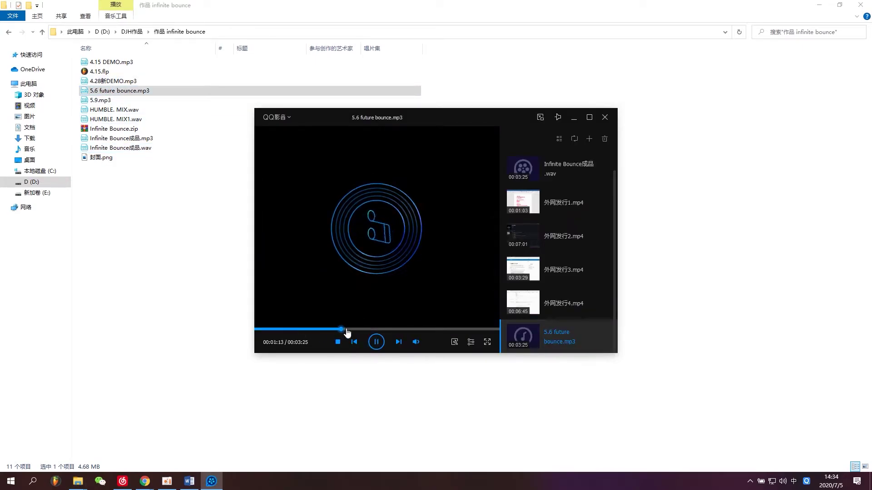
{"action": "left_click", "coordinate": [388, 329]}
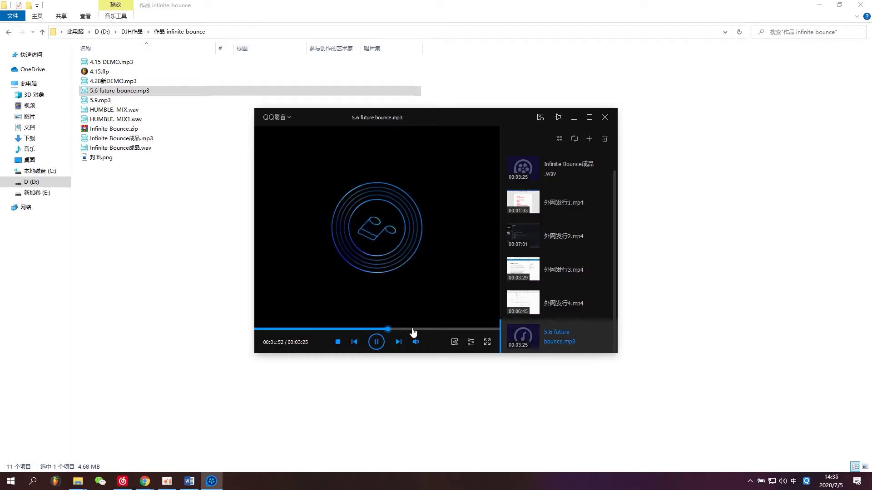
{"action": "left_click", "coordinate": [380, 339]}
{"action": "left_click", "coordinate": [604, 117]}
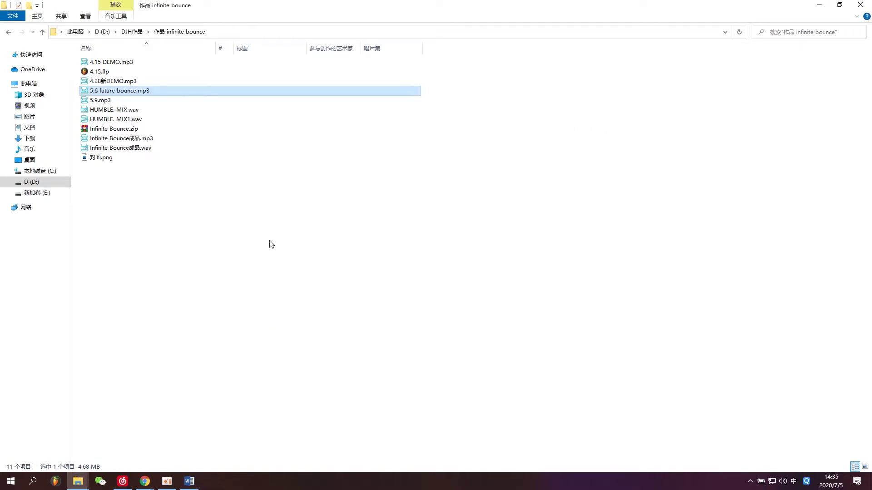
Step: Refresh the folder listing, switch to NetEase Cloud Music and play INFINITE BOUNCE, jumping ahead and back near its start
{"action": "right_click", "coordinate": [219, 235]}
{"action": "left_click", "coordinate": [259, 272]}
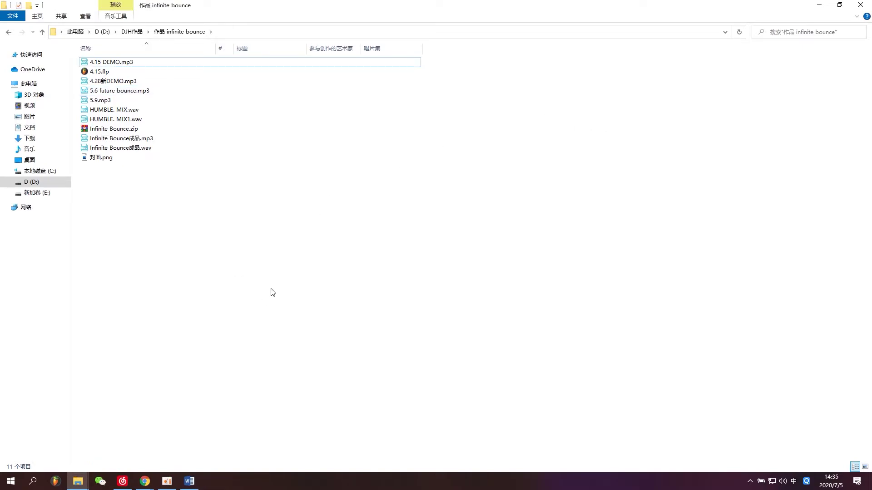
{"action": "left_click", "coordinate": [123, 481]}
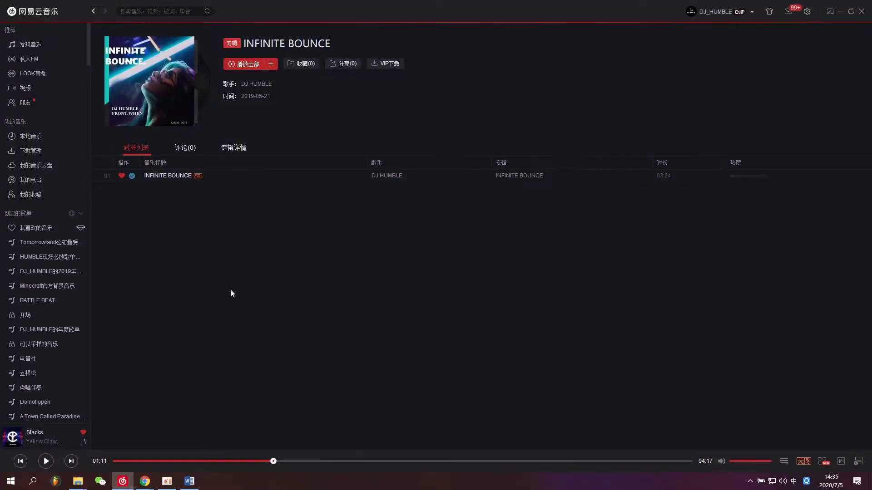
{"action": "double_click", "coordinate": [249, 175]}
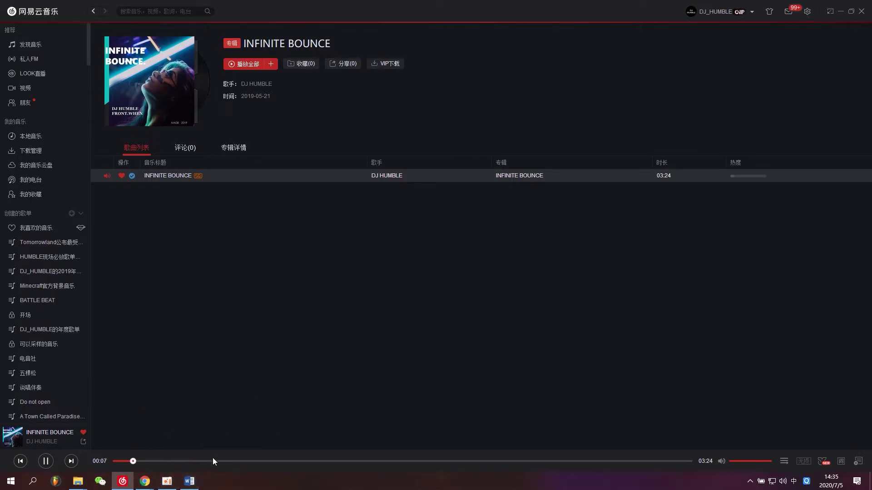
{"action": "left_click", "coordinate": [237, 461]}
{"action": "left_click", "coordinate": [116, 461]}
Step: Switch back to the 作品 infinite bounce folder and play Infinite Bounce成品.wav from its beginning
{"action": "mouse_move", "coordinate": [78, 481]}
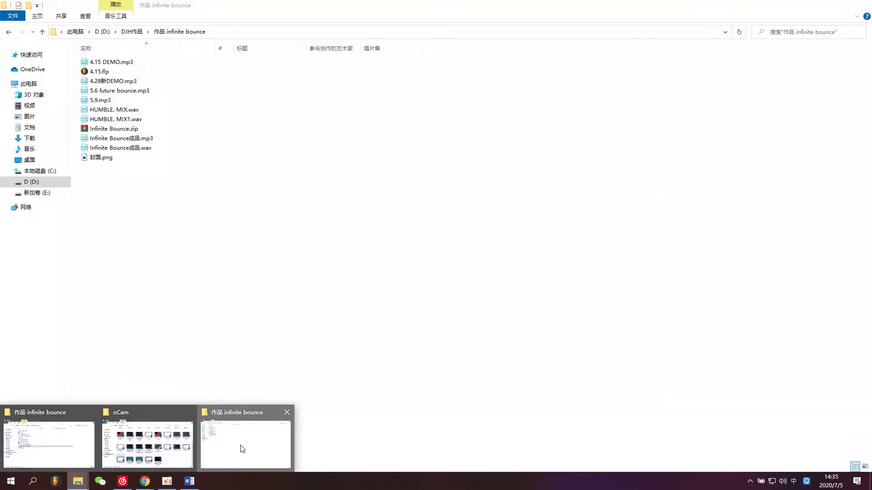
{"action": "left_click", "coordinate": [243, 449]}
{"action": "double_click", "coordinate": [154, 147]}
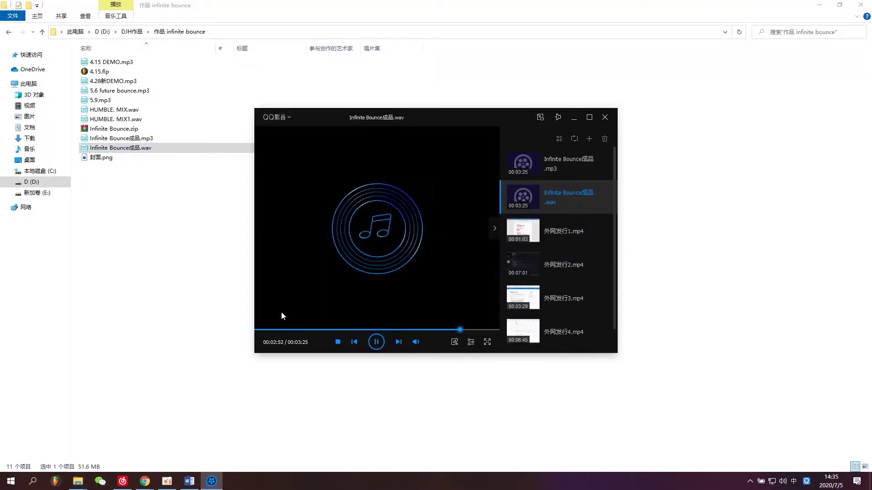
{"action": "left_click", "coordinate": [256, 330]}
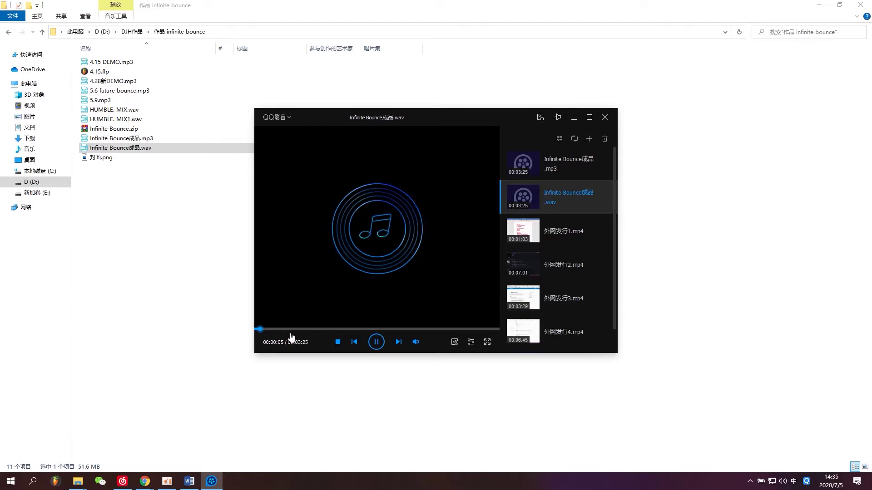
Step: Return to NetEase Cloud Music, replay the opening seconds of INFINITE BOUNCE and pause it
{"action": "left_click", "coordinate": [122, 481]}
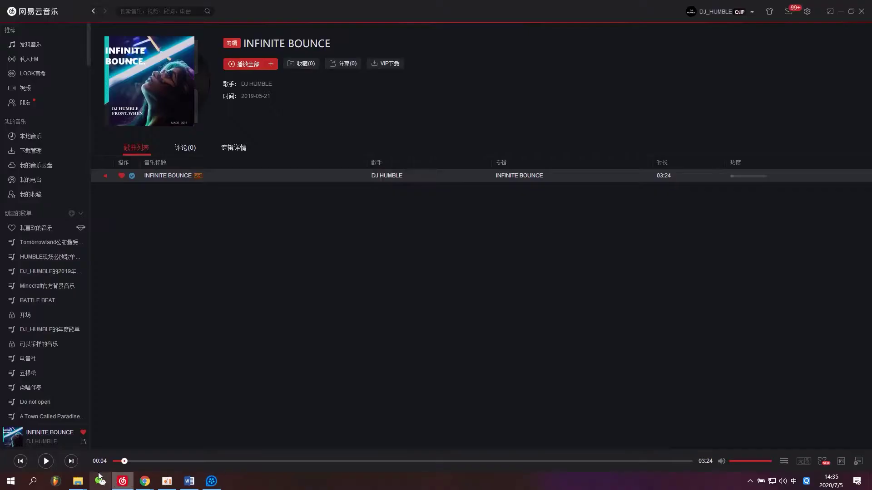
{"action": "left_click_drag", "start_coordinate": [124, 461], "coordinate": [80, 466]}
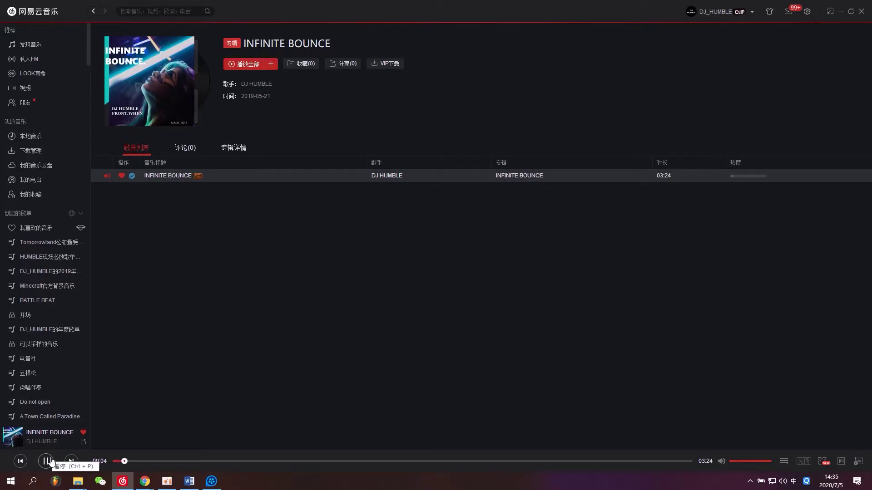
{"action": "left_click", "coordinate": [46, 461]}
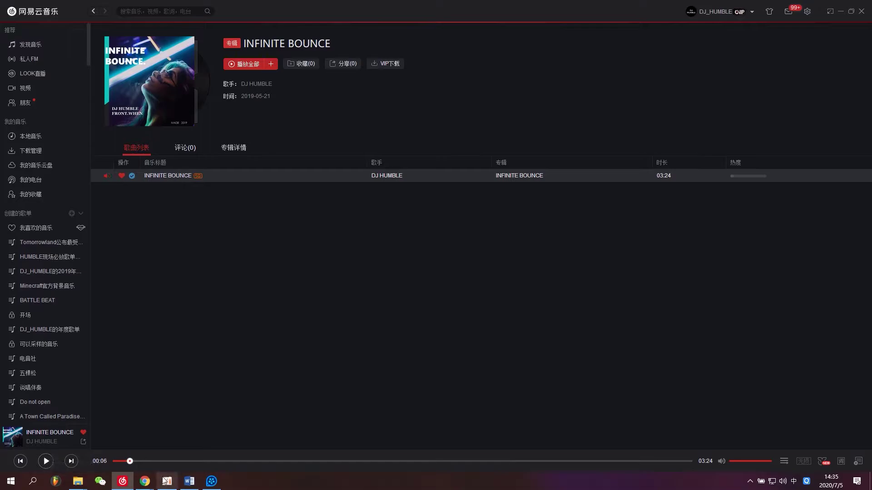
Step: Switch to QQ影音, replay the opening seconds of Infinite Bounce成品.wav for comparison and pause it
{"action": "left_click", "coordinate": [212, 482]}
{"action": "left_click", "coordinate": [256, 329]}
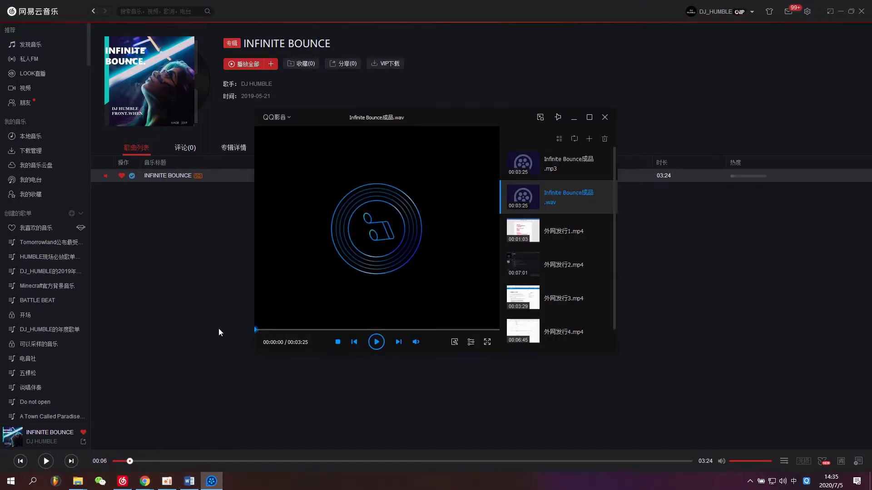
{"action": "left_click", "coordinate": [375, 342]}
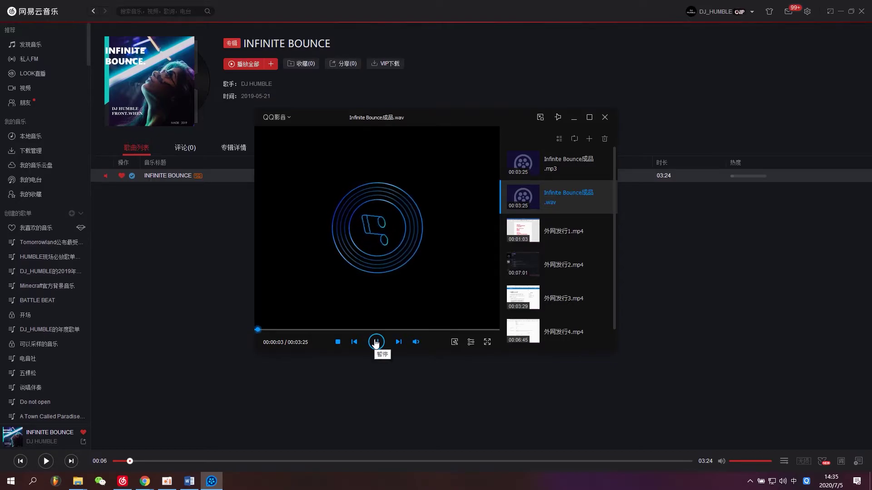
{"action": "left_click", "coordinate": [375, 342]}
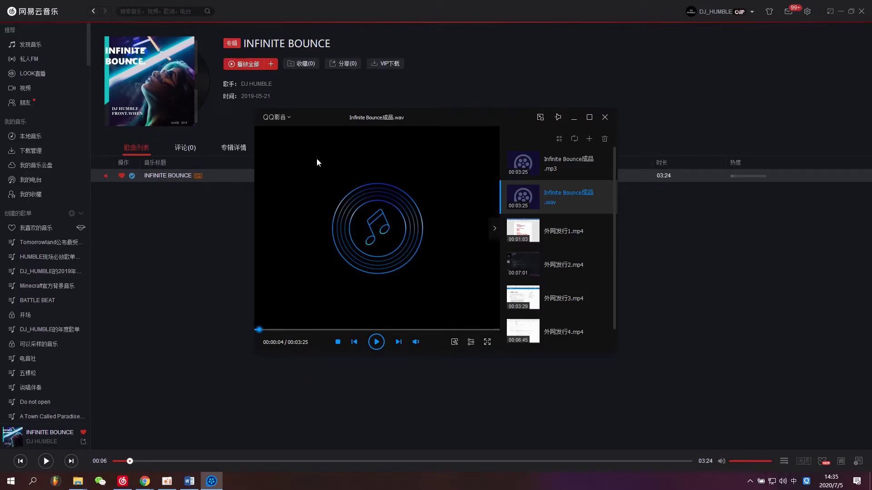
Step: Close the QQ影音 player and minimize NetEase Cloud Music to return to the track folder
{"action": "left_click_drag", "start_coordinate": [353, 115], "coordinate": [357, 145]}
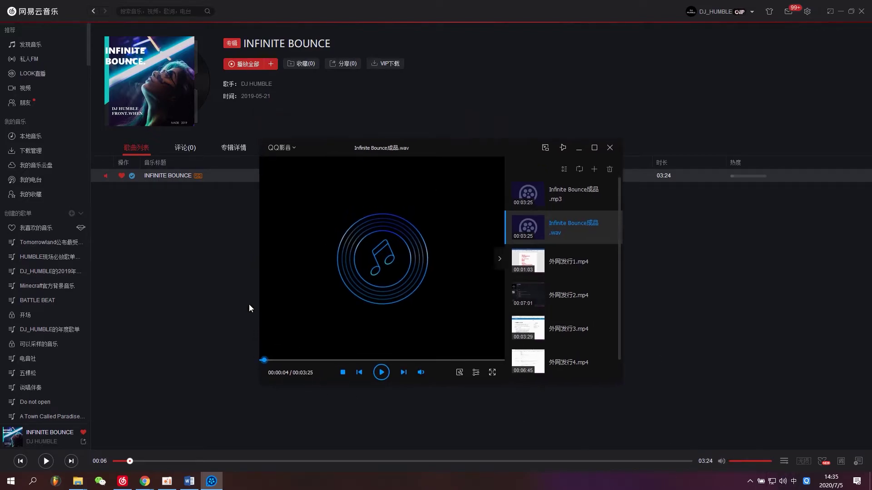
{"action": "left_click", "coordinate": [608, 147]}
{"action": "left_click", "coordinate": [840, 11]}
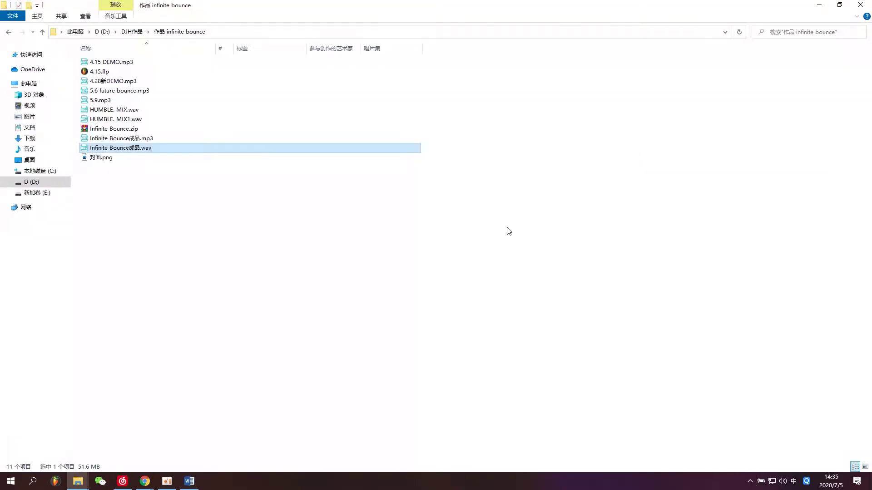
Step: Examine the general and security properties of Infinite Bounce成品.wav, including its creation and modification dates, and close them
{"action": "right_click", "coordinate": [145, 152]}
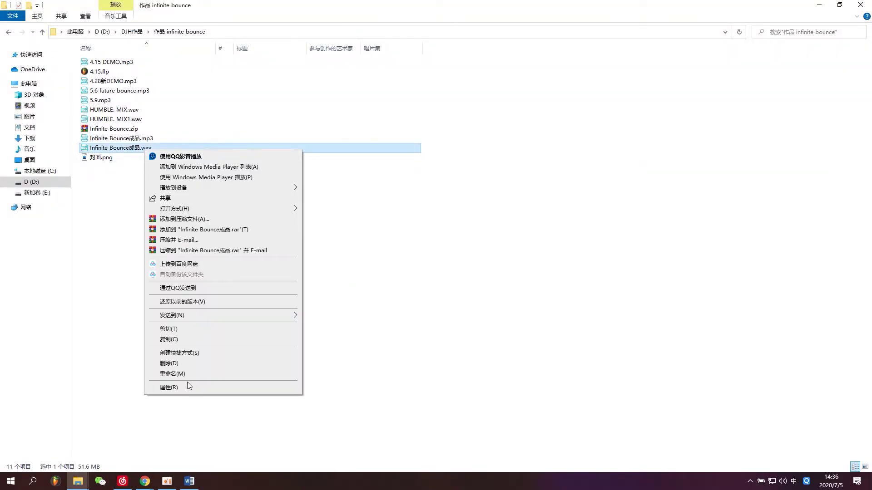
{"action": "left_click", "coordinate": [172, 386]}
{"action": "left_click_drag", "start_coordinate": [258, 160], "coordinate": [487, 128]}
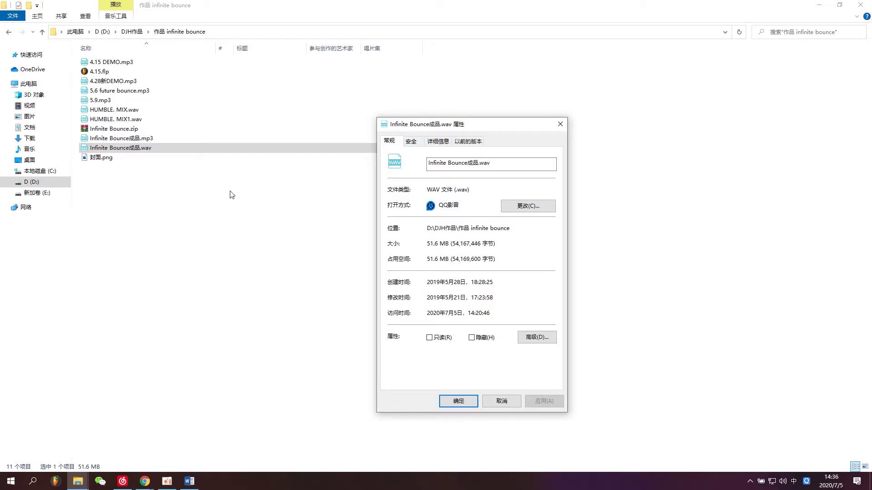
{"action": "left_click_drag", "start_coordinate": [415, 128], "coordinate": [390, 133]}
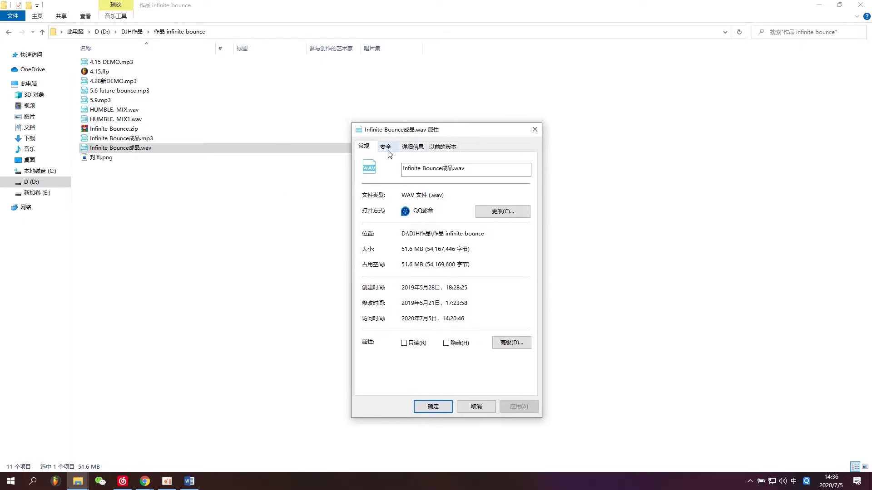
{"action": "left_click", "coordinate": [385, 147]}
{"action": "left_click", "coordinate": [365, 146]}
{"action": "left_click", "coordinate": [534, 130]}
Step: Add the 创建日期 and 修改日期 columns to the folder's file list
{"action": "right_click", "coordinate": [460, 45]}
{"action": "left_click", "coordinate": [484, 133]}
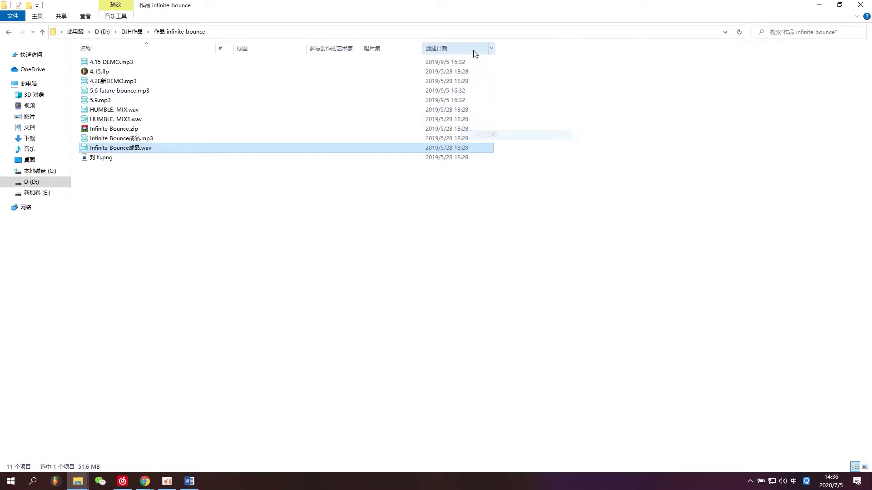
{"action": "right_click", "coordinate": [508, 49]}
{"action": "left_click", "coordinate": [533, 147]}
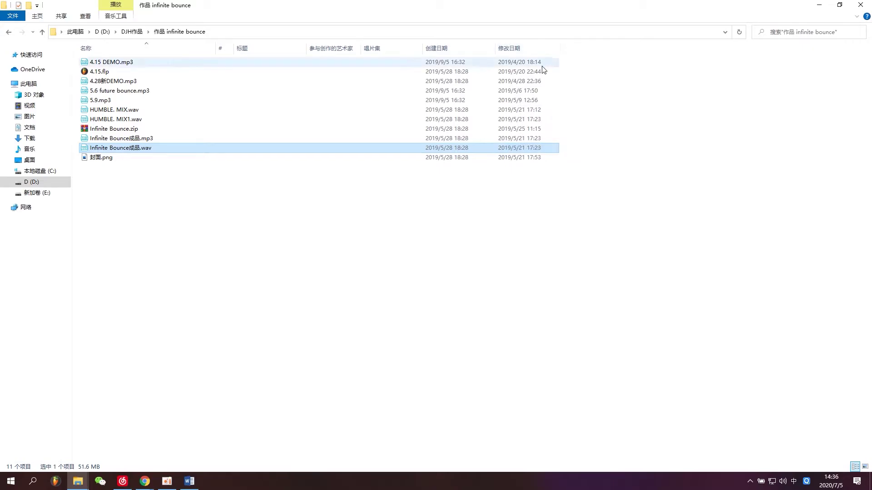
Step: Compare the creation and modification dates of the finished MP3 and WAV with those of 4.15 DEMO.mp3 and 4.15.flp
{"action": "left_click", "coordinate": [542, 139]}
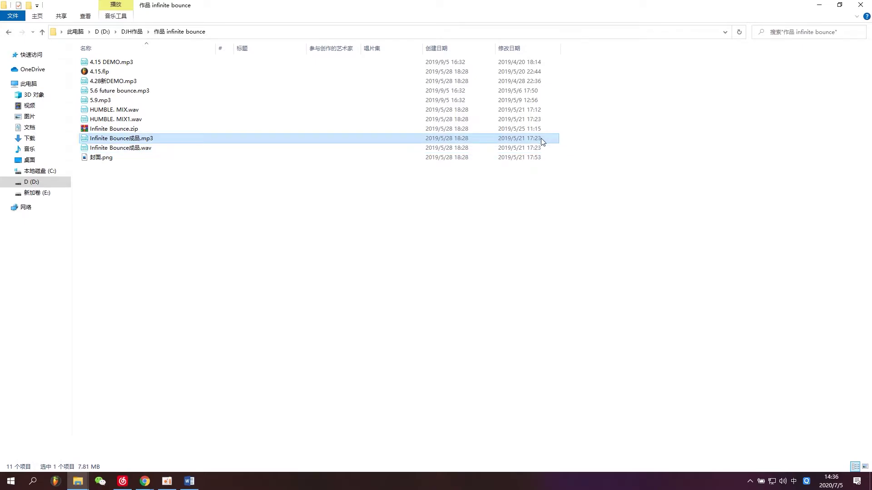
{"action": "left_click", "coordinate": [134, 150]}
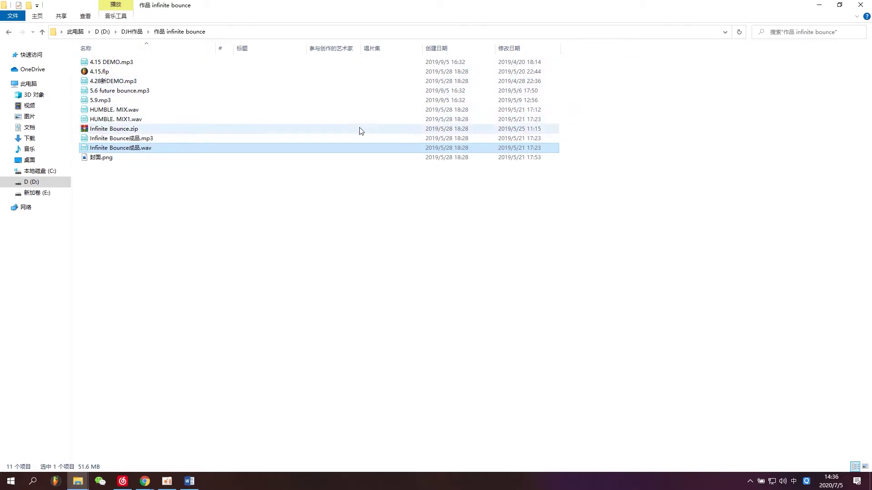
{"action": "left_click", "coordinate": [454, 62]}
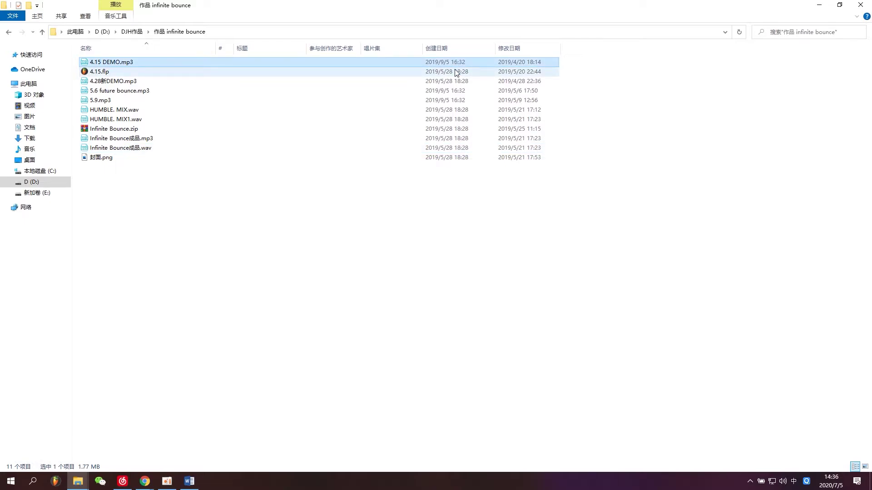
{"action": "left_click", "coordinate": [456, 72]}
{"action": "left_click", "coordinate": [458, 148]}
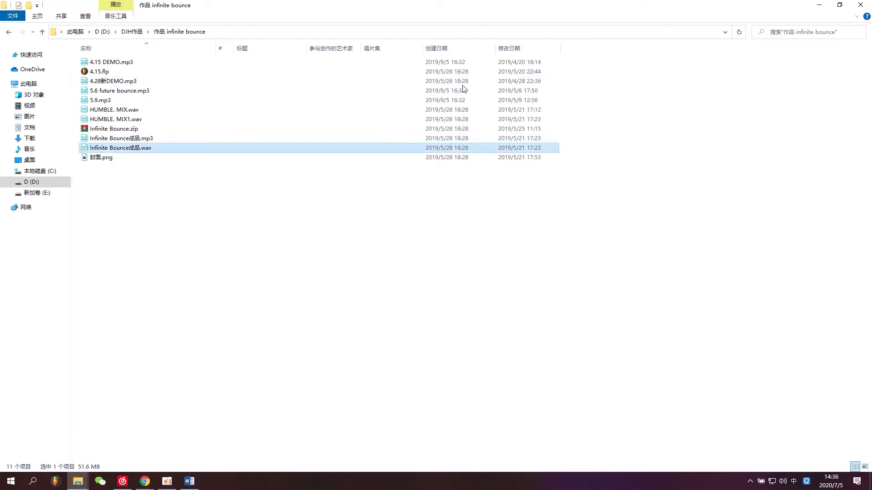
{"action": "left_click", "coordinate": [461, 62]}
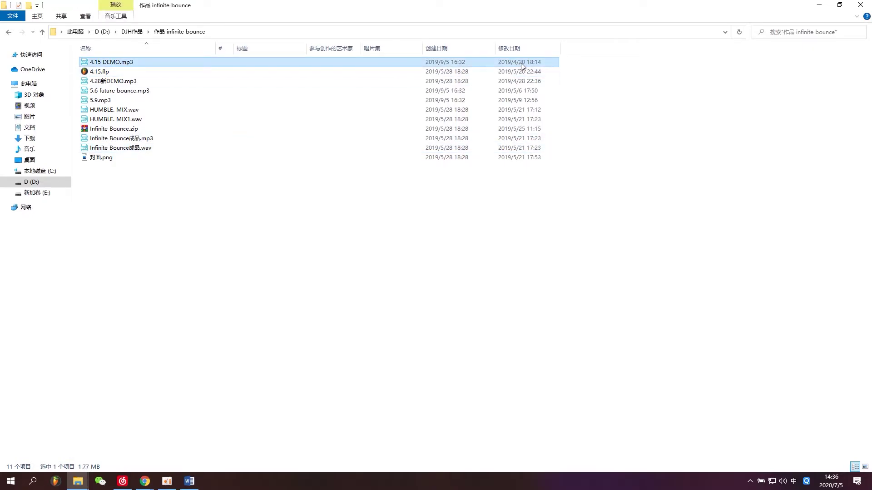
Step: Switch to the DistroKid upload form in Chrome and clear NetEase (beta) in its services list
{"action": "left_click", "coordinate": [516, 148]}
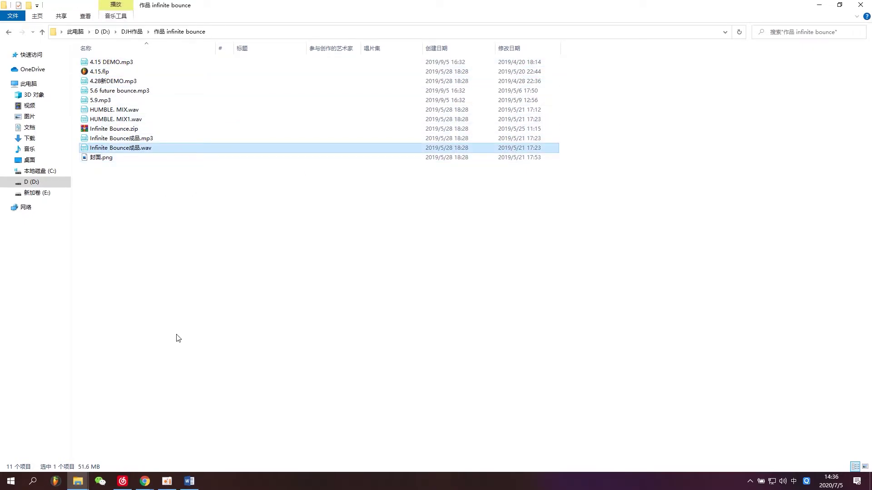
{"action": "mouse_move", "coordinate": [145, 482]}
{"action": "left_click", "coordinate": [239, 443]}
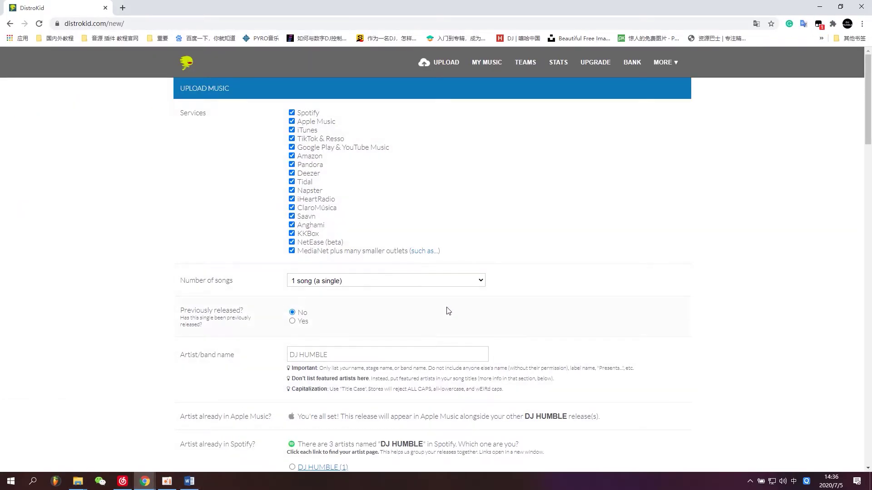
{"action": "scroll", "coordinate": [448, 311], "scroll_direction": "down", "scroll_amount": 3}
{"action": "scroll", "coordinate": [422, 182], "scroll_direction": "up", "scroll_amount": 3}
{"action": "scroll", "coordinate": [336, 145], "scroll_direction": "down", "scroll_amount": 5}
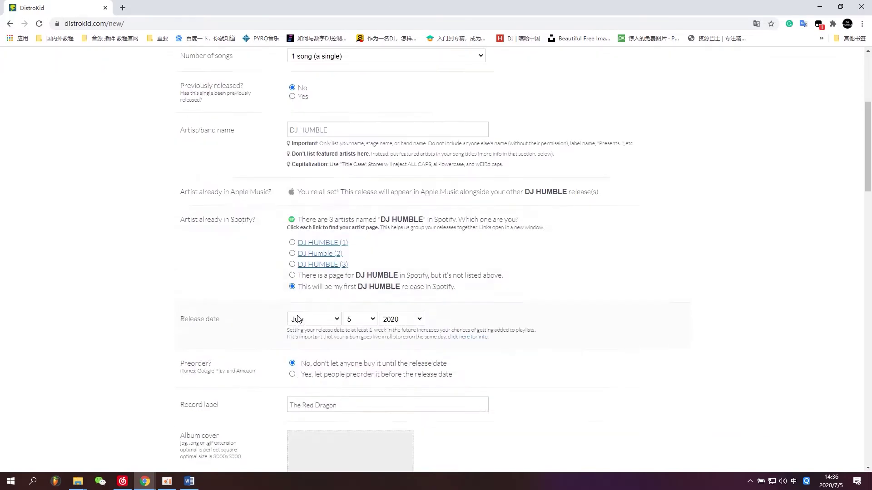
{"action": "scroll", "coordinate": [431, 312], "scroll_direction": "up", "scroll_amount": 5}
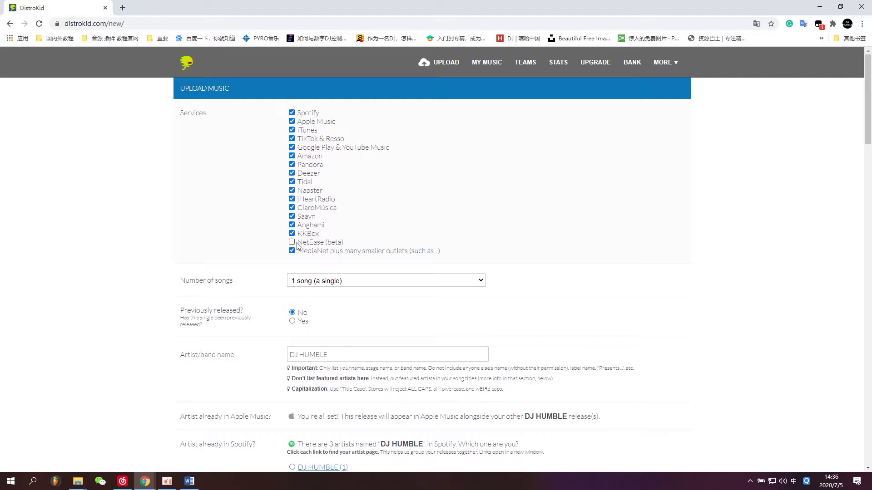
Step: Search Google for "netease" in a new browser tab
{"action": "left_click", "coordinate": [123, 8]}
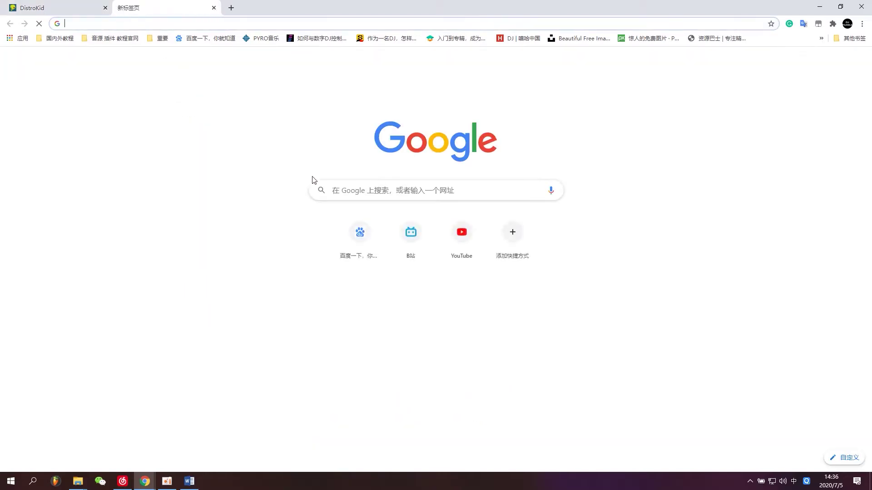
{"action": "left_click", "coordinate": [356, 190]}
{"action": "type", "text": "n"}
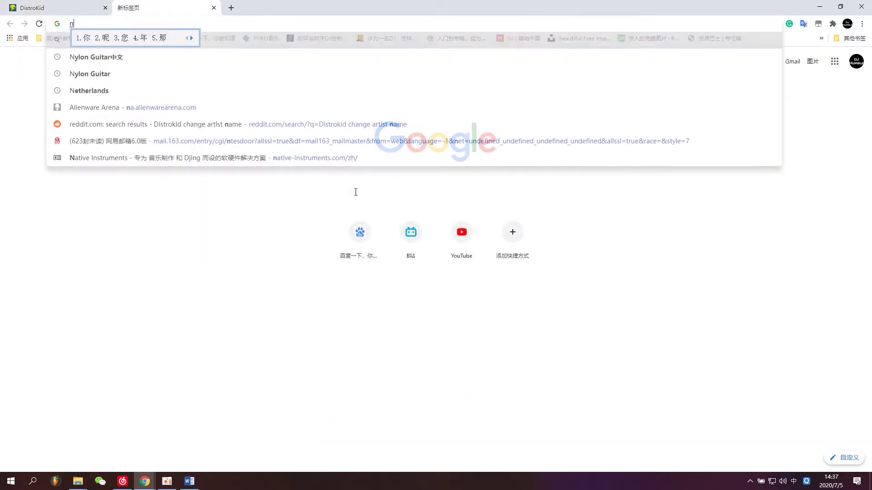
{"action": "type", "text": "etease"}
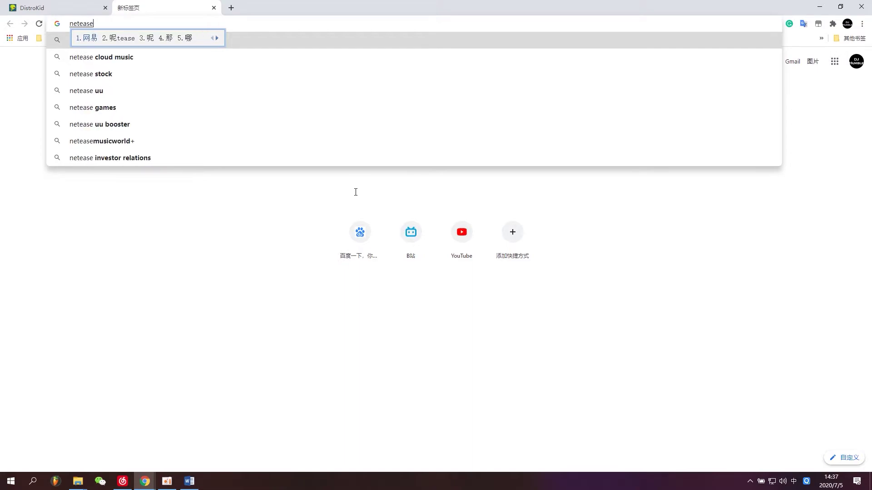
{"action": "key", "text": "space"}
{"action": "key", "text": "BackSpace"}
{"action": "key", "text": "BackSpace"}
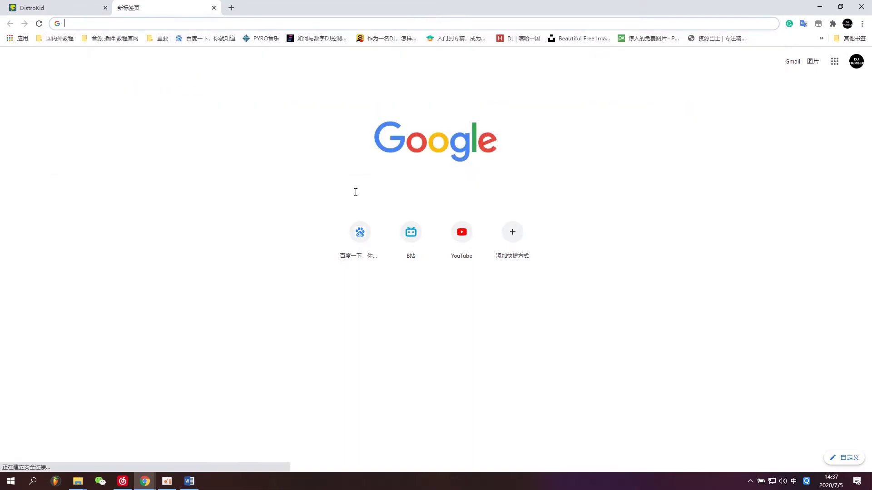
{"action": "type", "text": "netease"}
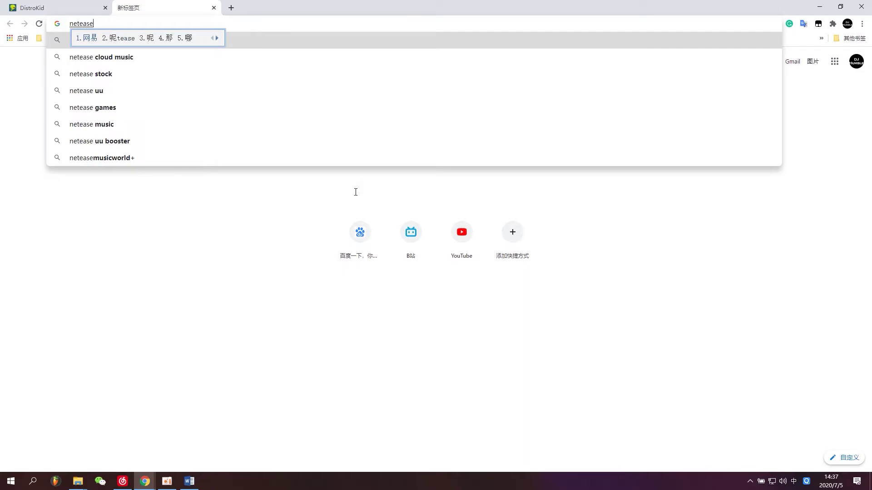
{"action": "key", "text": "Return"}
{"action": "key", "text": "Return"}
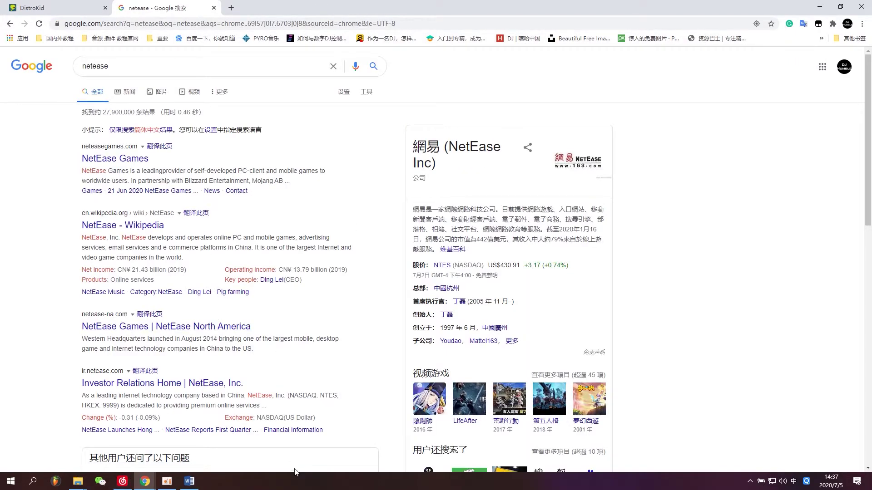
Step: Search NetEase Cloud Music for DJ SNAKE and return to the DistroKid upload form in Chrome
{"action": "left_click", "coordinate": [123, 481]}
{"action": "left_click", "coordinate": [136, 10]}
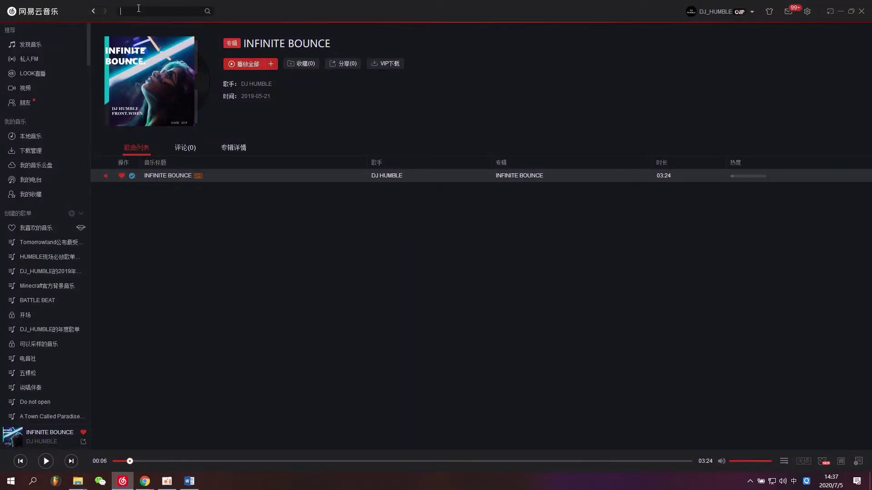
{"action": "key", "text": "shift"}
{"action": "type", "text": "DJ SN"}
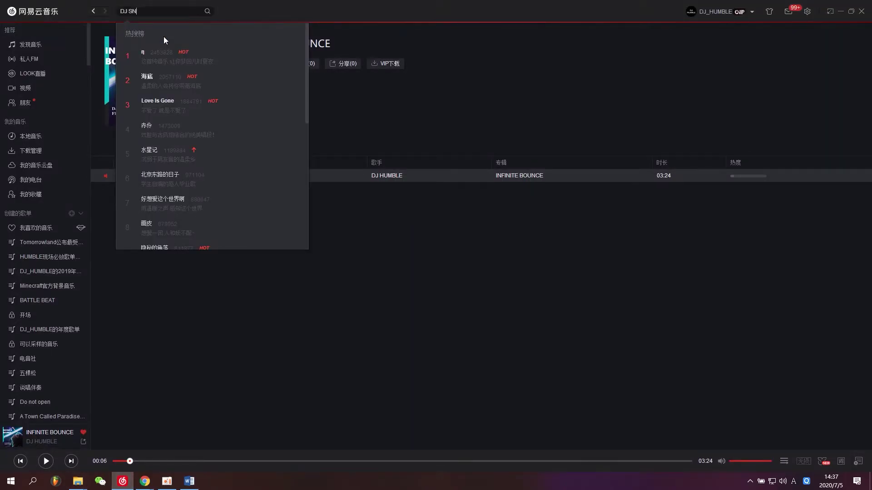
{"action": "type", "text": "AKE"}
{"action": "key", "text": "Return"}
{"action": "key", "text": "Caps_Lock"}
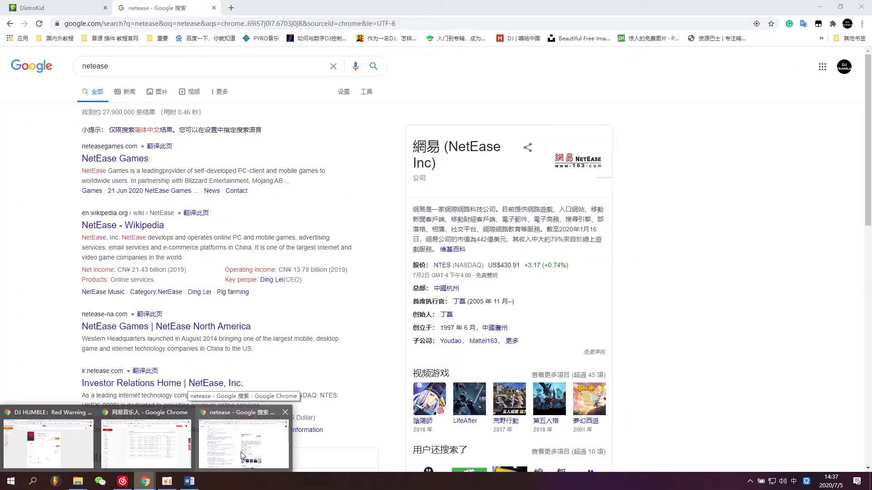
{"action": "left_click", "coordinate": [242, 455]}
{"action": "left_click", "coordinate": [59, 7]}
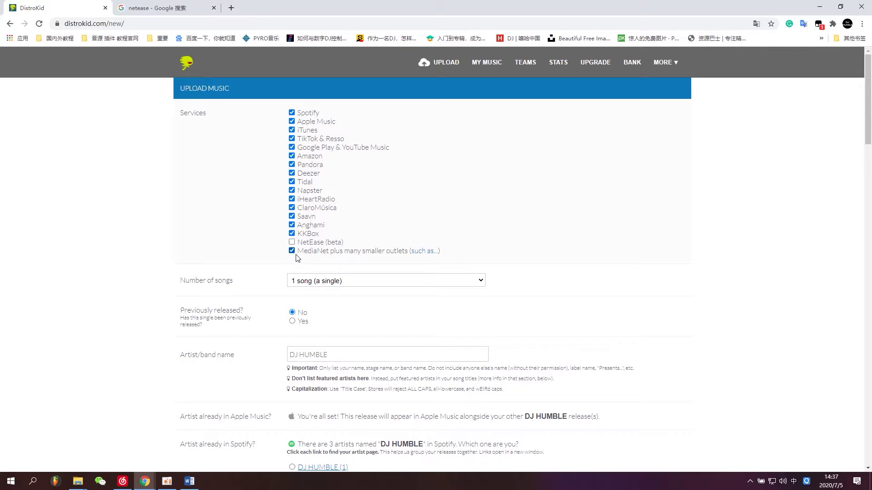
Step: Open the account's own artist page in NetEase Cloud Music and look through its albums and their release dates
{"action": "left_click", "coordinate": [122, 481]}
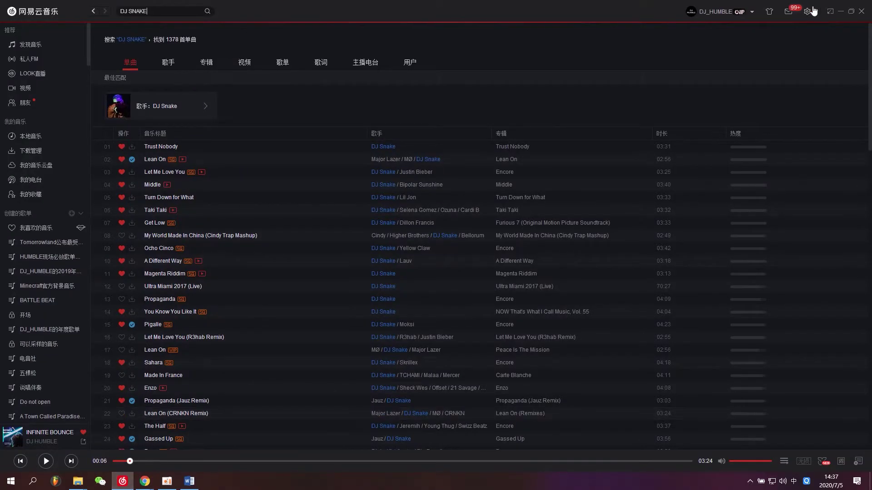
{"action": "left_click", "coordinate": [704, 12]}
{"action": "left_click", "coordinate": [697, 51]}
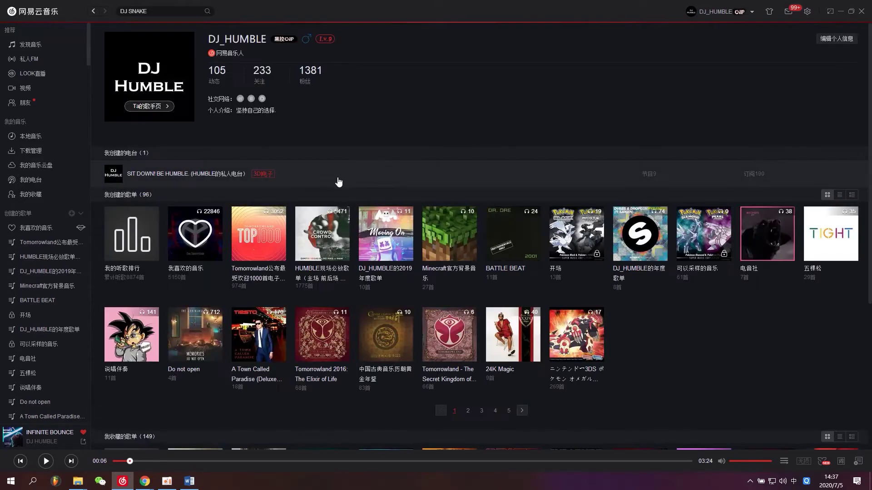
{"action": "left_click", "coordinate": [166, 107]}
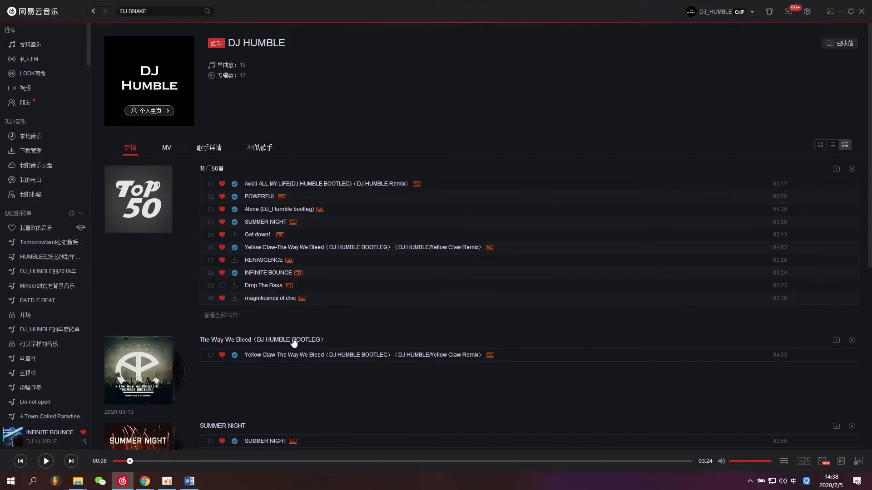
{"action": "scroll", "coordinate": [316, 341], "scroll_direction": "down", "scroll_amount": 5}
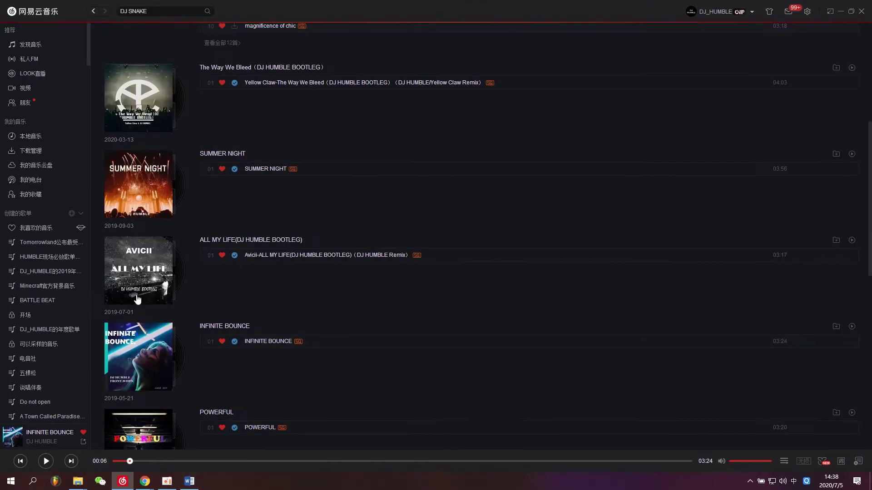
{"action": "scroll", "coordinate": [318, 205], "scroll_direction": "up", "scroll_amount": 6}
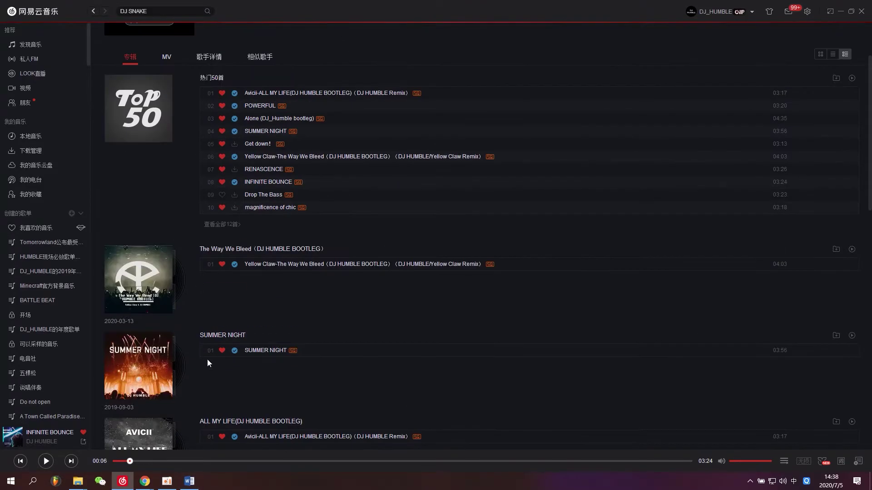
{"action": "scroll", "coordinate": [195, 395], "scroll_direction": "down", "scroll_amount": 4}
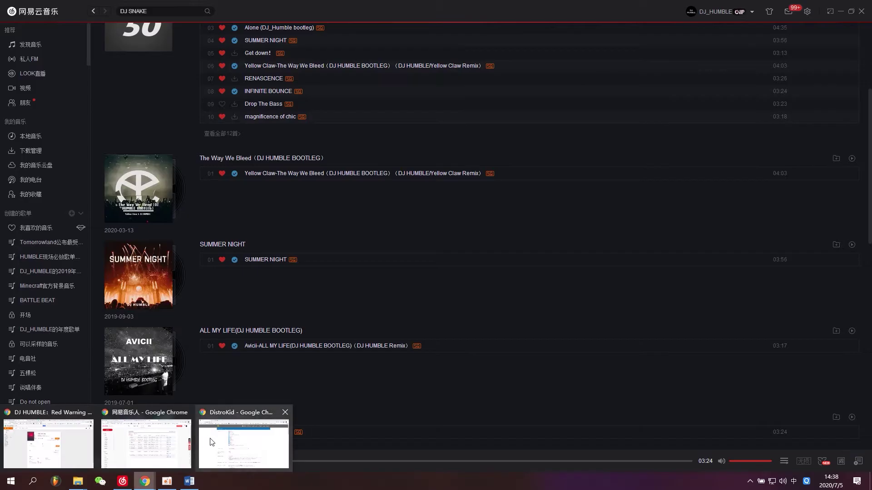
Step: Return to the DistroKid upload form in Chrome and choose 1 song (a single) as the number of songs
{"action": "left_click", "coordinate": [251, 448]}
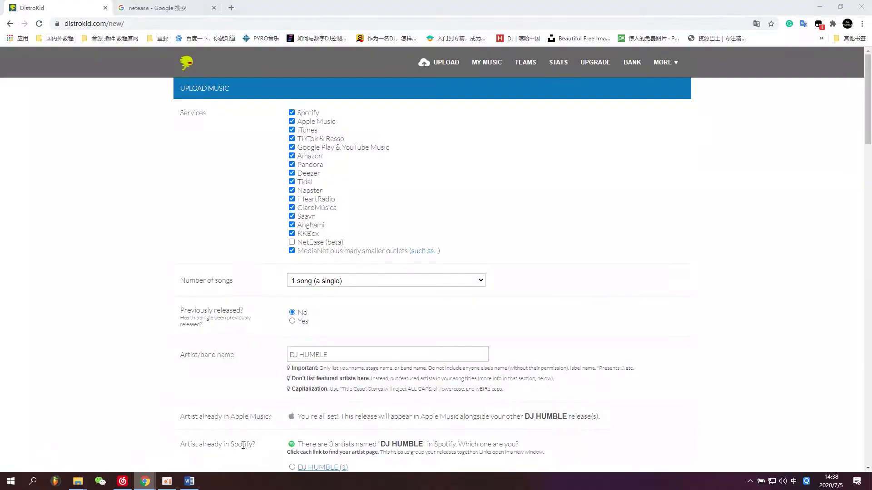
{"action": "left_click", "coordinate": [292, 243]}
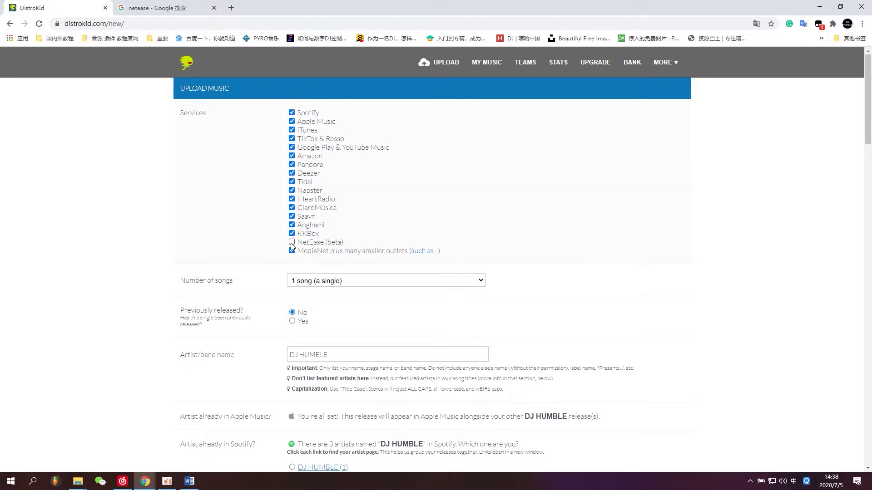
{"action": "scroll", "coordinate": [319, 275], "scroll_direction": "down", "scroll_amount": 5}
{"action": "scroll", "coordinate": [360, 238], "scroll_direction": "up", "scroll_amount": 4}
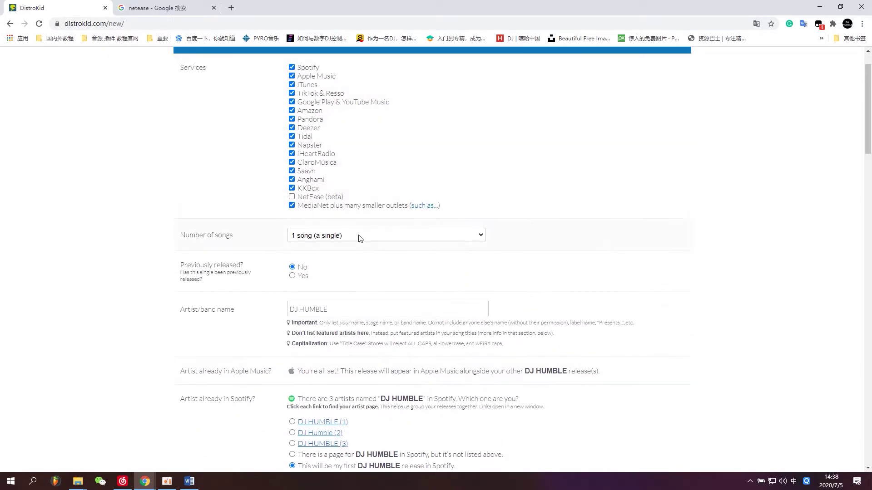
{"action": "left_click", "coordinate": [360, 238]}
{"action": "left_click", "coordinate": [351, 250]}
Step: Translate the DistroKid upload page, including its "Previously released?" question, into 中文（简体）
{"action": "left_click_drag", "start_coordinate": [182, 266], "coordinate": [244, 267]}
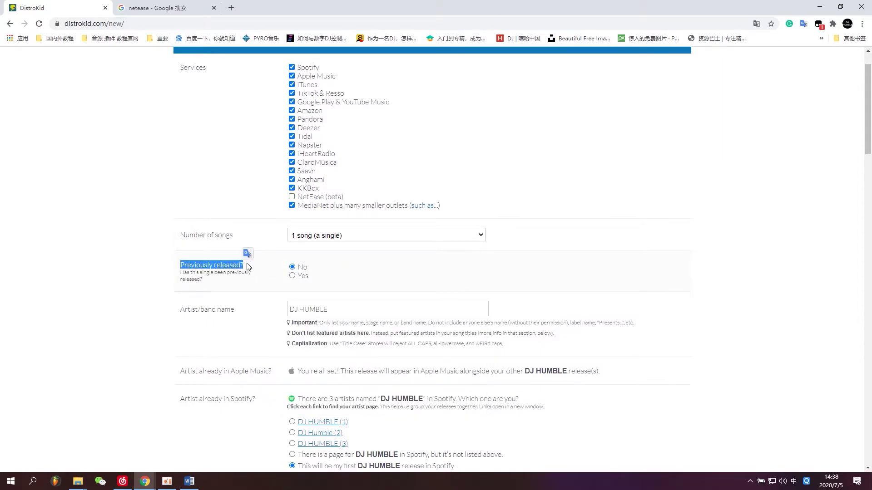
{"action": "left_click", "coordinate": [756, 24]}
{"action": "left_click", "coordinate": [716, 41]}
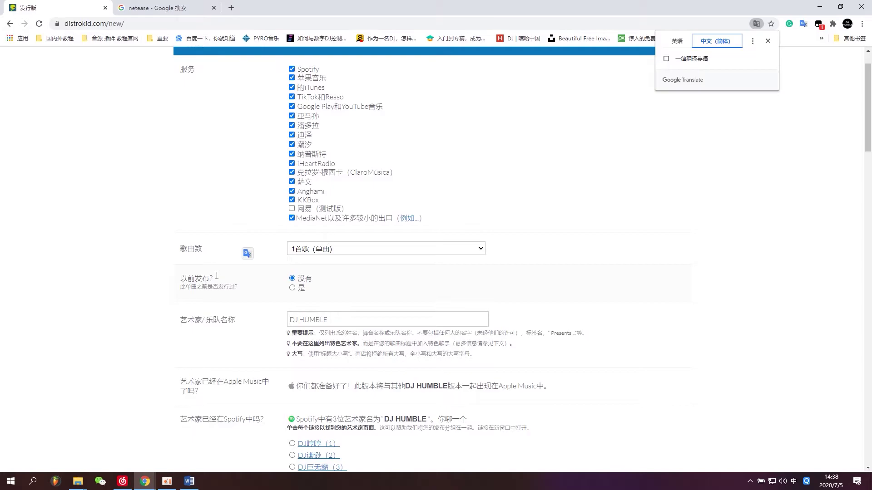
Step: Try both answers to 以前发布？ and set it to 是 so the 原始发行日期 fields are offered
{"action": "left_click", "coordinate": [293, 289]}
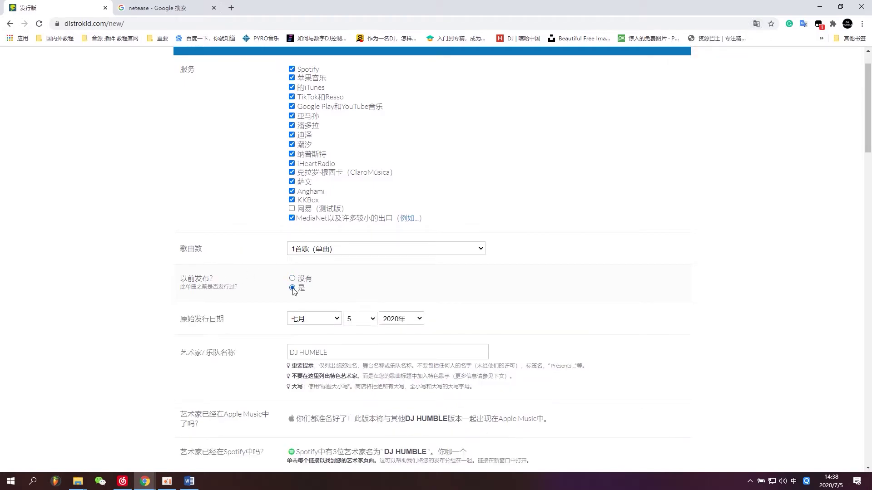
{"action": "left_click_drag", "start_coordinate": [188, 279], "coordinate": [210, 280]}
{"action": "left_click", "coordinate": [309, 279]}
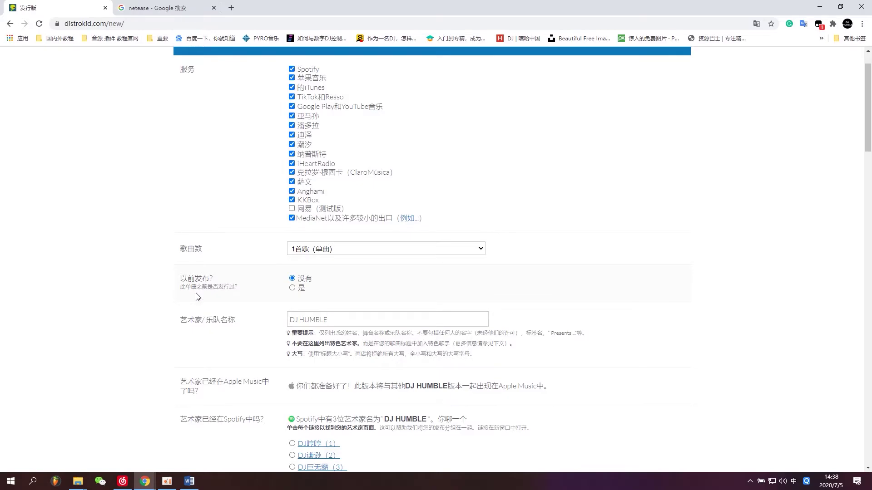
{"action": "left_click_drag", "start_coordinate": [277, 292], "coordinate": [190, 287]}
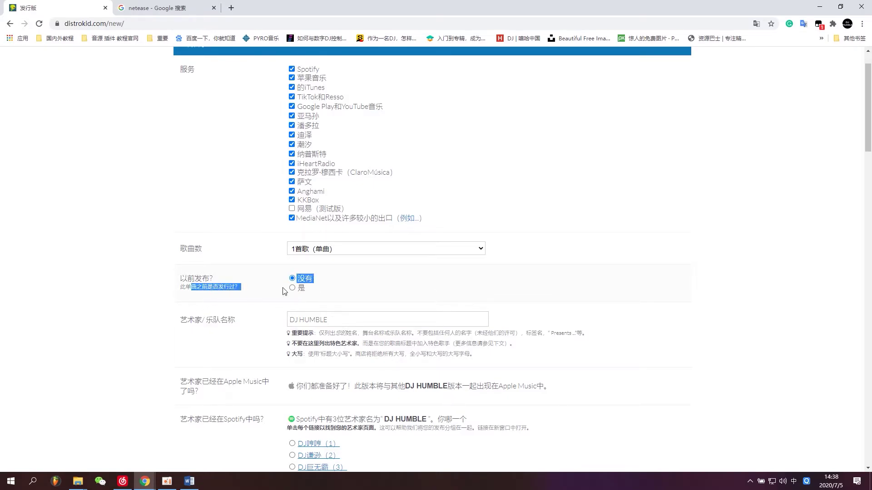
{"action": "left_click", "coordinate": [287, 289]}
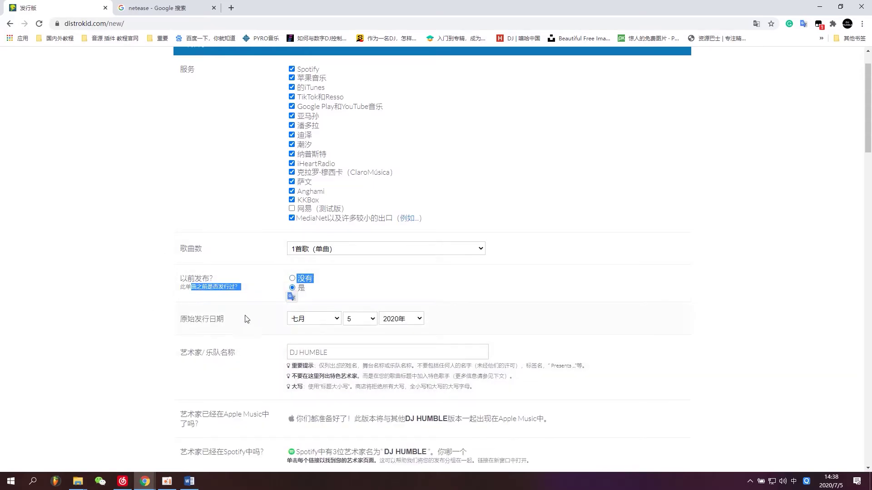
{"action": "left_click_drag", "start_coordinate": [209, 319], "coordinate": [168, 324]}
{"action": "left_click", "coordinate": [169, 324]}
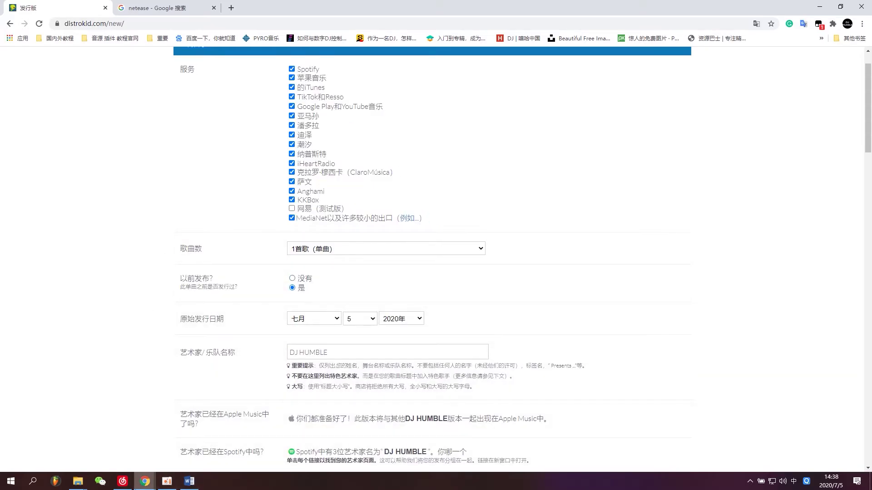
Step: Open the INFINITE BOUNCE album in NetEase Cloud Music to check its release date
{"action": "left_click", "coordinate": [122, 482]}
{"action": "scroll", "coordinate": [221, 302], "scroll_direction": "down", "scroll_amount": 3}
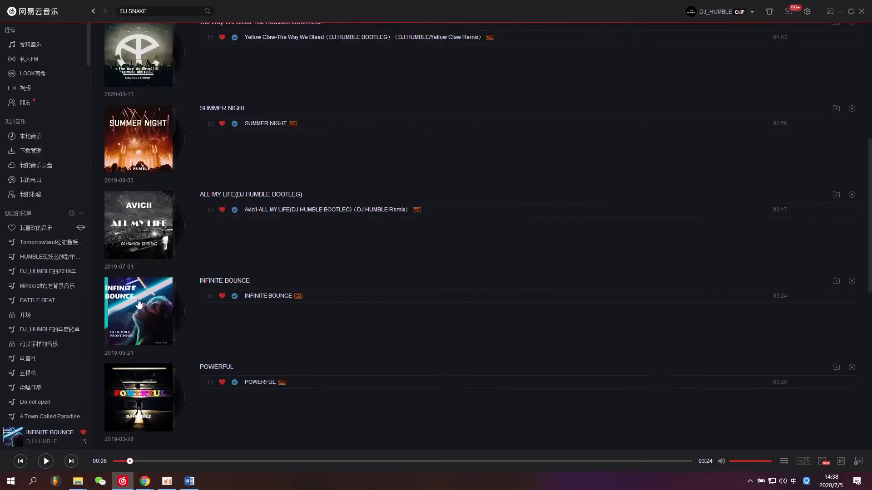
{"action": "left_click", "coordinate": [136, 321]}
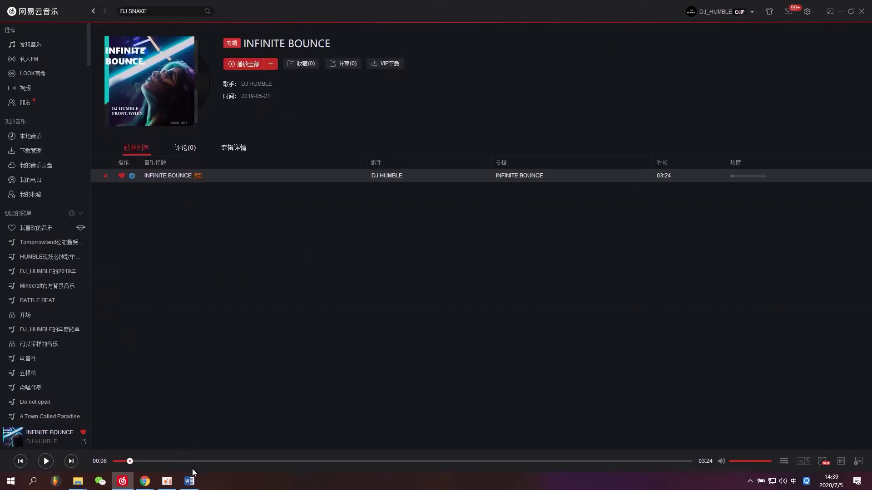
Step: Return to the DistroKid upload form in Chrome and set the 原始发行日期 to May 21, 2019 (可能, 21, 2019年)
{"action": "mouse_move", "coordinate": [152, 485]}
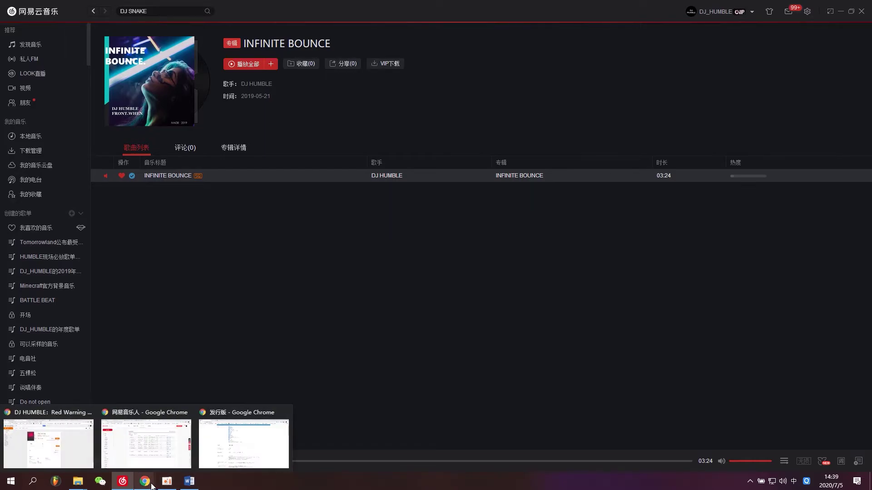
{"action": "left_click", "coordinate": [246, 451]}
{"action": "left_click", "coordinate": [392, 321]}
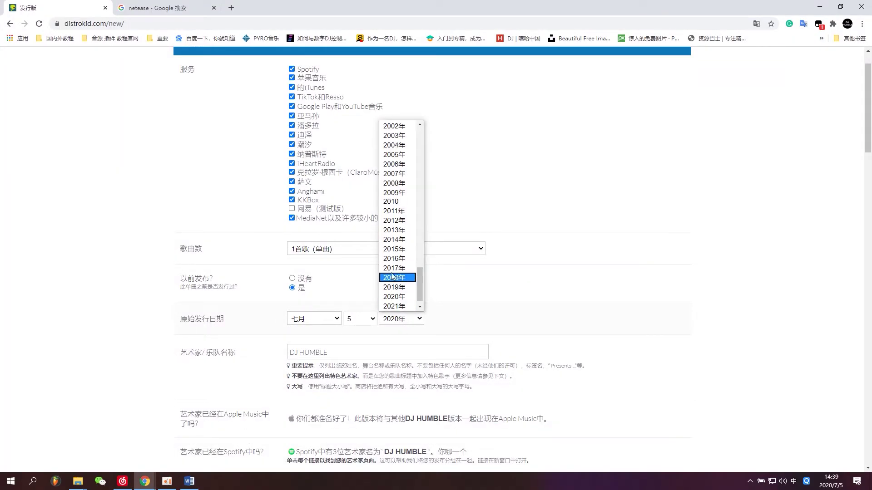
{"action": "left_click", "coordinate": [394, 286]}
{"action": "left_click", "coordinate": [317, 320]}
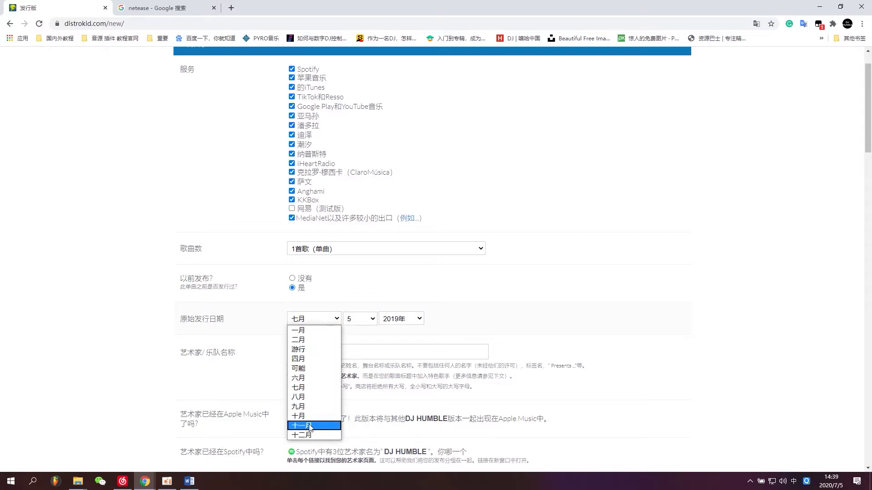
{"action": "left_click", "coordinate": [313, 370]}
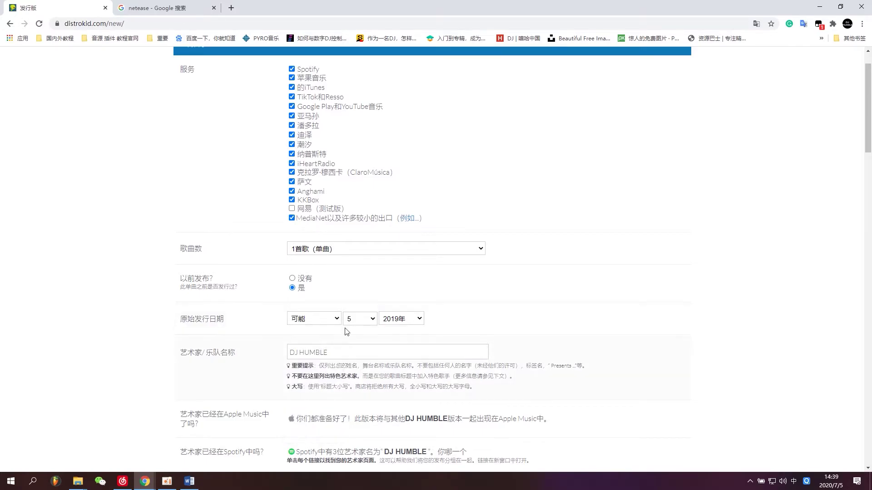
{"action": "left_click", "coordinate": [355, 319]}
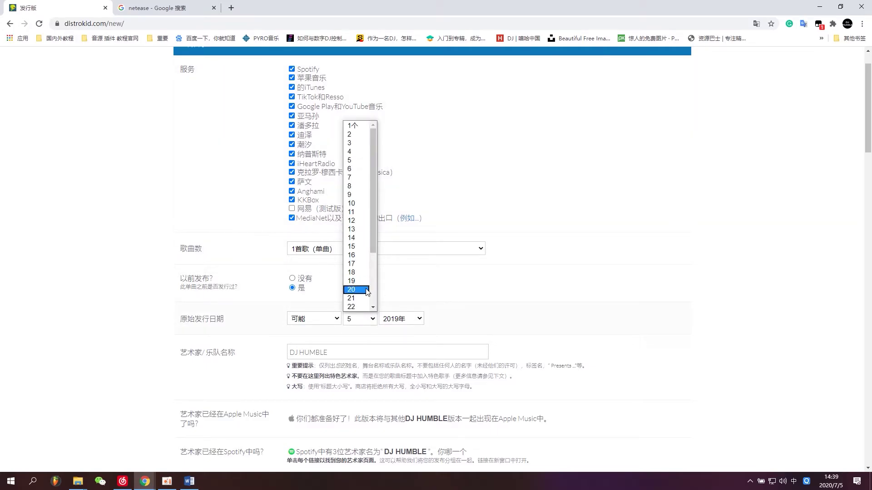
{"action": "left_click", "coordinate": [365, 299]}
Step: Restore the upload page to English (英语) and compare the release date with the INFINITE BOUNCE album in NetEase Cloud Music
{"action": "left_click", "coordinate": [756, 24]}
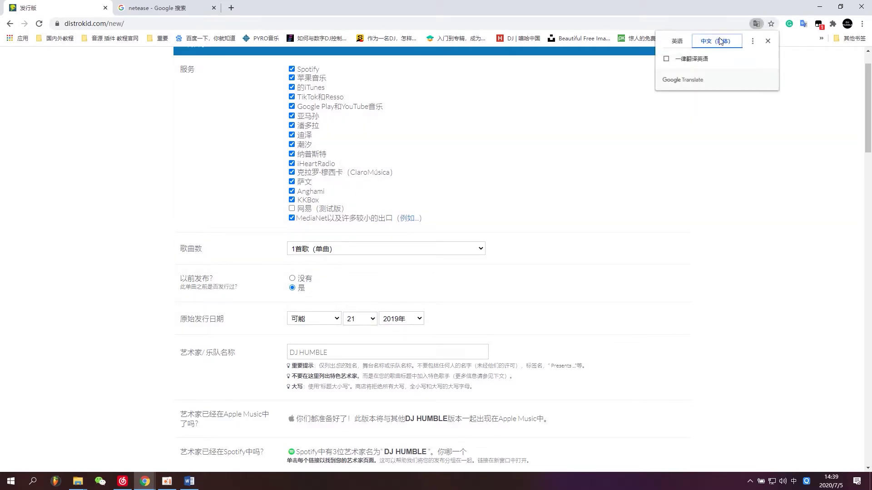
{"action": "left_click", "coordinate": [677, 41]}
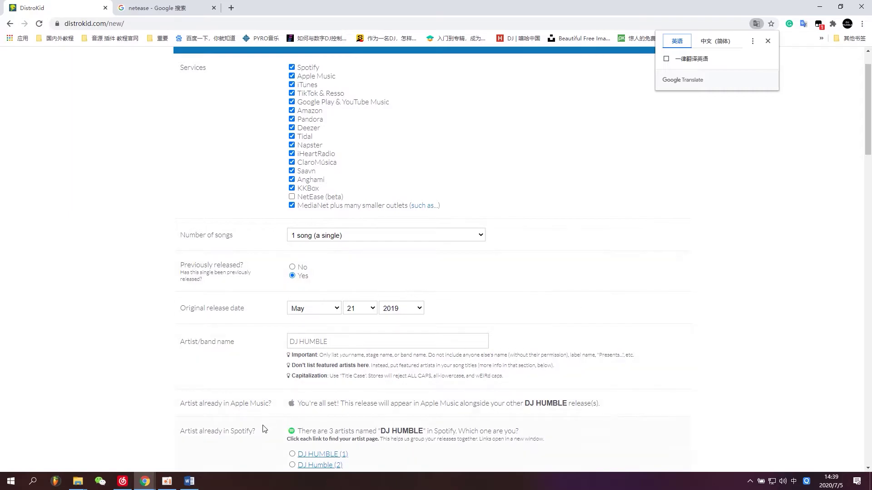
{"action": "left_click", "coordinate": [128, 484]}
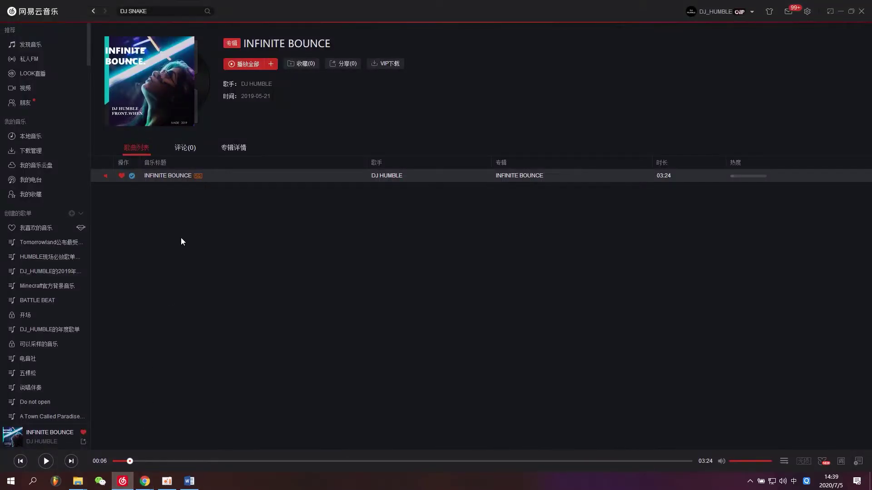
{"action": "key", "text": "alt+Tab"}
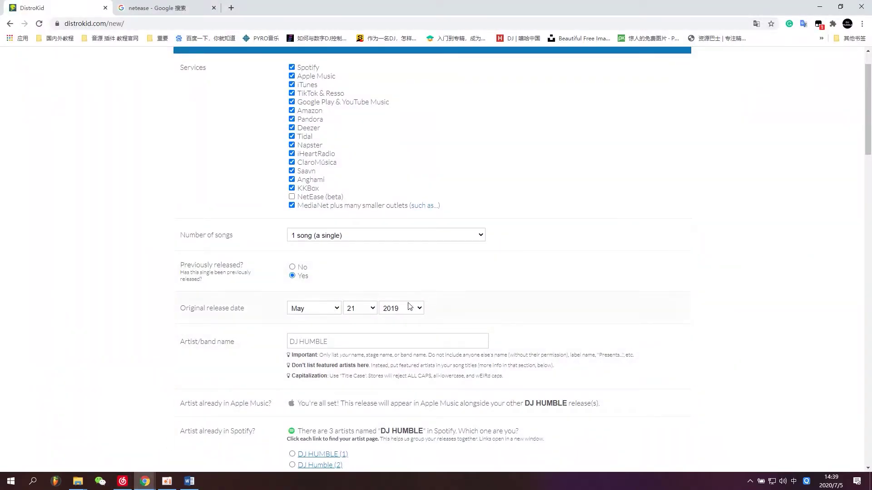
Step: Try showing and hiding the Preserve non-standard capitalization option under Artist/band name
{"action": "scroll", "coordinate": [334, 353], "scroll_direction": "down", "scroll_amount": 2}
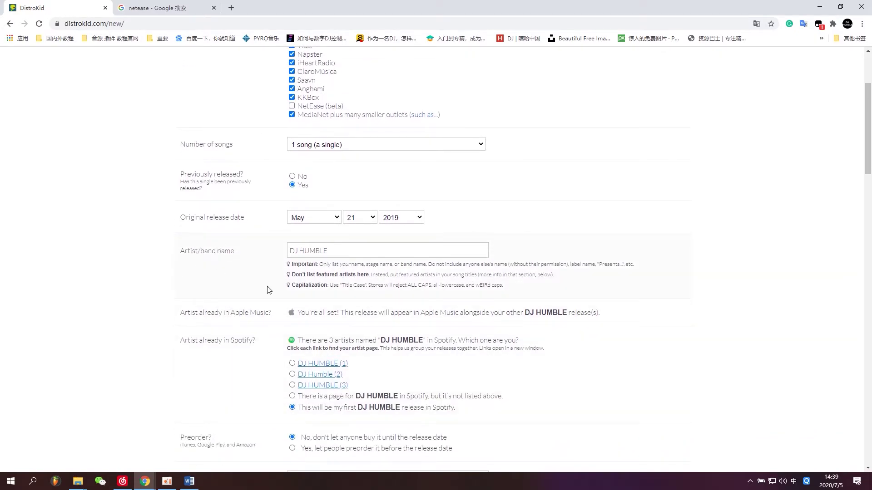
{"action": "left_click_drag", "start_coordinate": [344, 251], "coordinate": [256, 263]}
{"action": "left_click", "coordinate": [214, 277]}
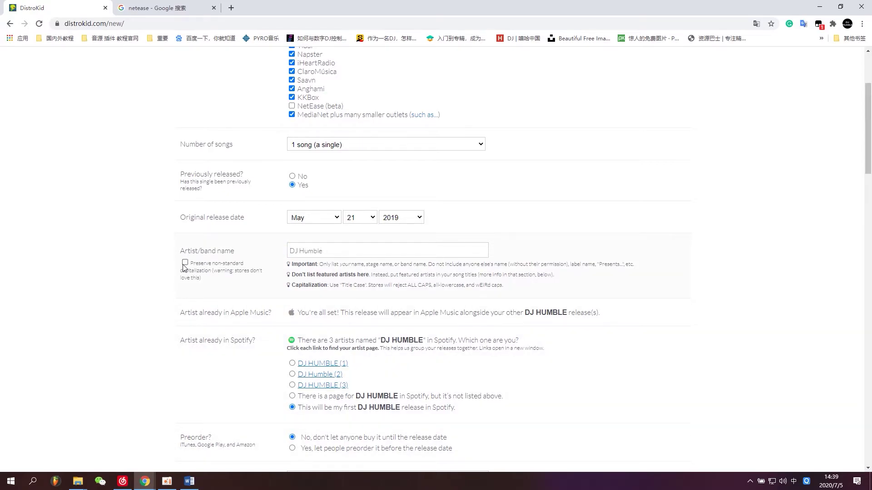
{"action": "double_click", "coordinate": [209, 251]}
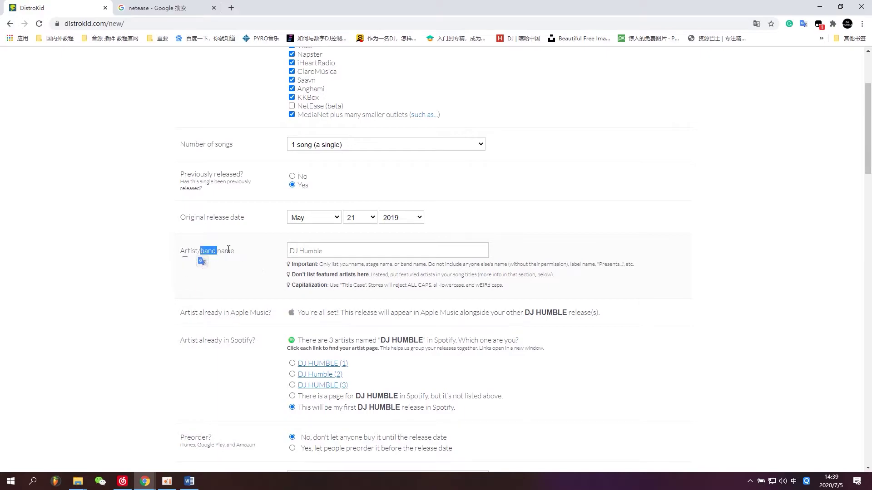
{"action": "left_click", "coordinate": [321, 252]}
Step: Examine the capitalization in the Artist/band name field and the form sections from Services through Album cover
{"action": "scroll", "coordinate": [350, 250], "scroll_direction": "down", "scroll_amount": 5}
{"action": "scroll", "coordinate": [311, 334], "scroll_direction": "up", "scroll_amount": 4}
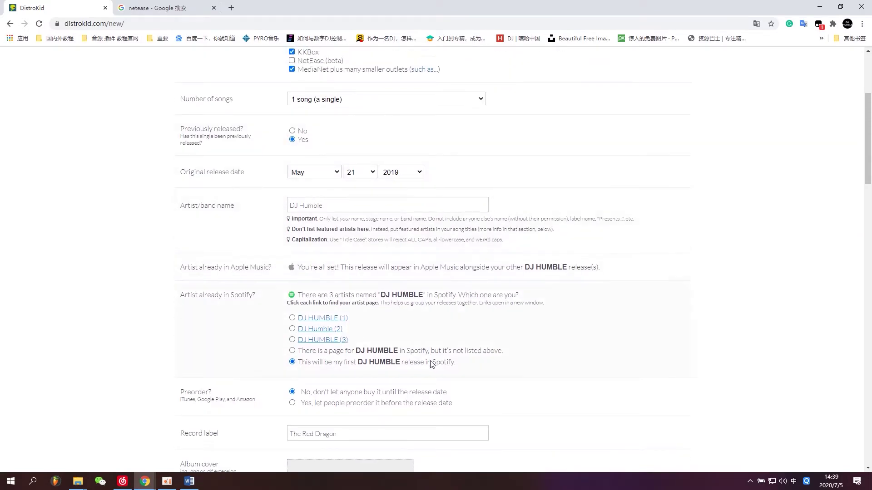
{"action": "scroll", "coordinate": [430, 286], "scroll_direction": "down", "scroll_amount": 6}
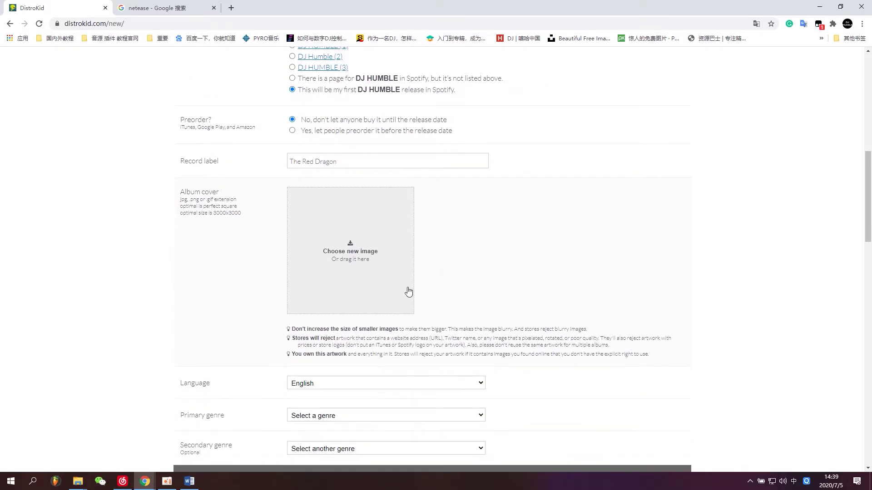
{"action": "scroll", "coordinate": [438, 407], "scroll_direction": "up", "scroll_amount": 5}
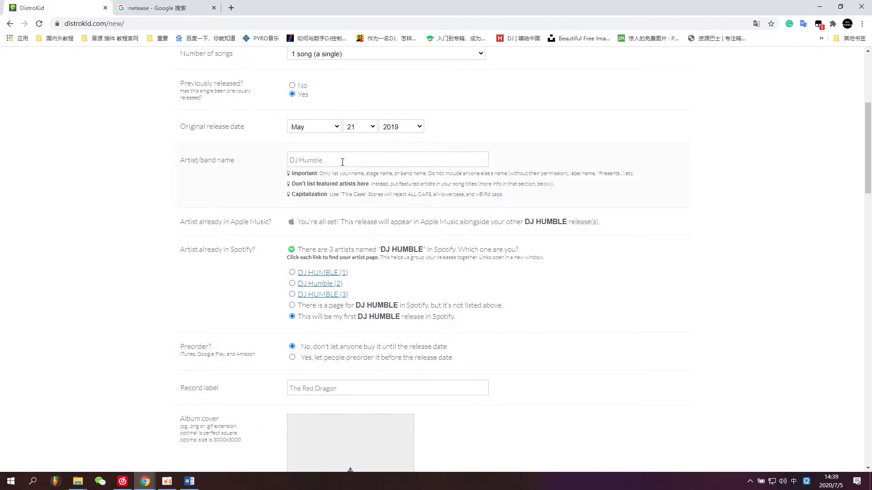
{"action": "left_click_drag", "start_coordinate": [333, 162], "coordinate": [257, 168]}
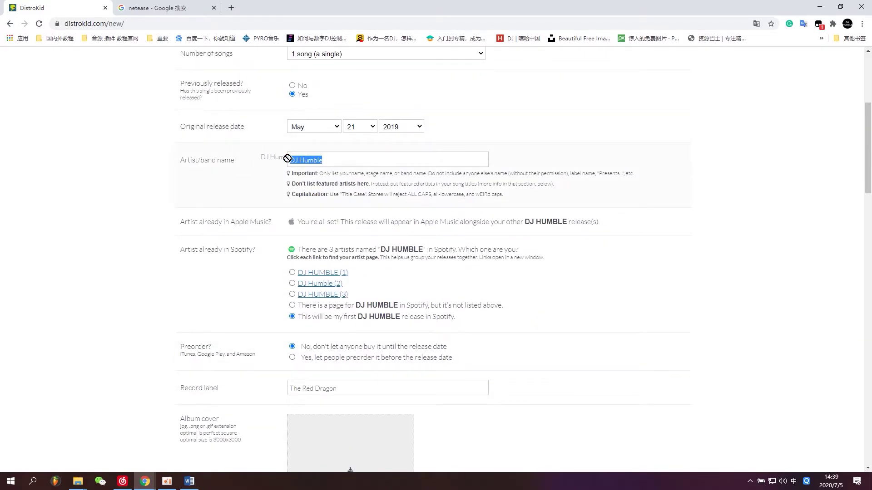
{"action": "left_click", "coordinate": [326, 160]}
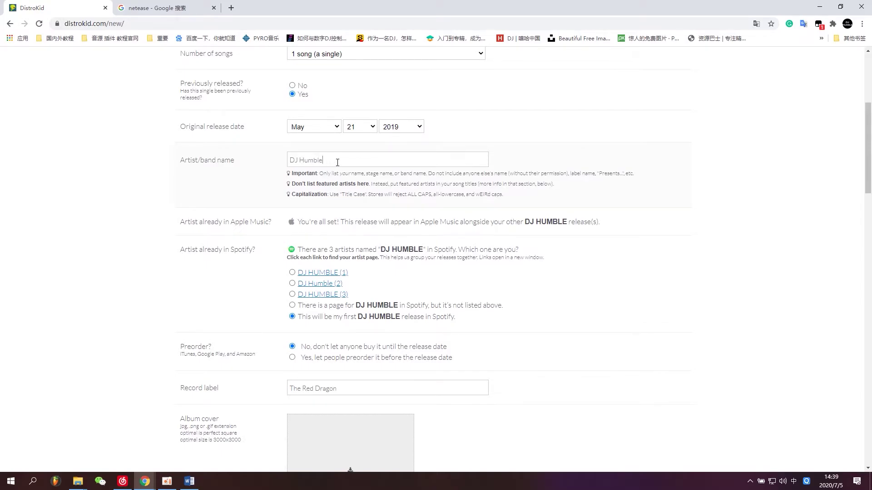
{"action": "scroll", "coordinate": [327, 172], "scroll_direction": "up", "scroll_amount": 3}
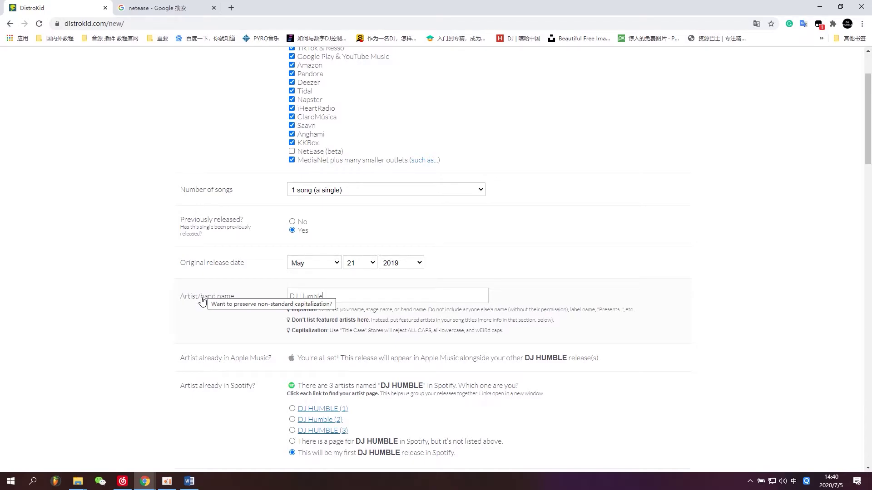
{"action": "scroll", "coordinate": [324, 387], "scroll_direction": "up", "scroll_amount": 1}
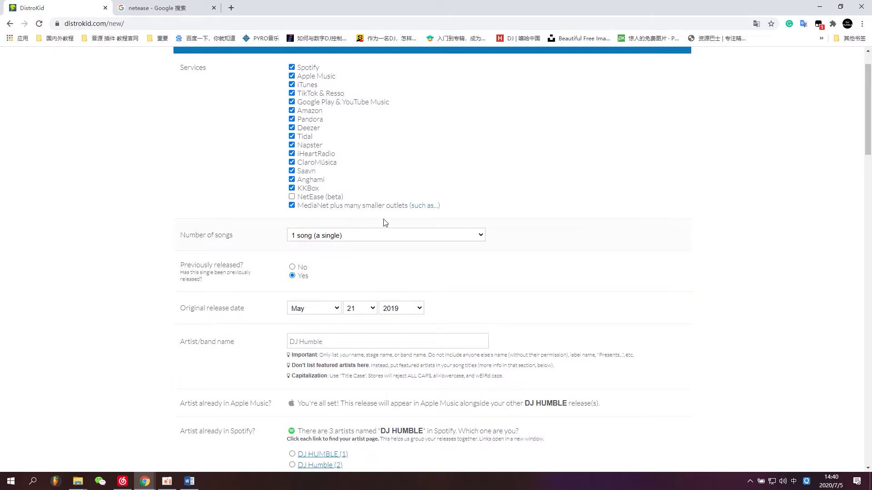
{"action": "scroll", "coordinate": [487, 214], "scroll_direction": "down", "scroll_amount": 1}
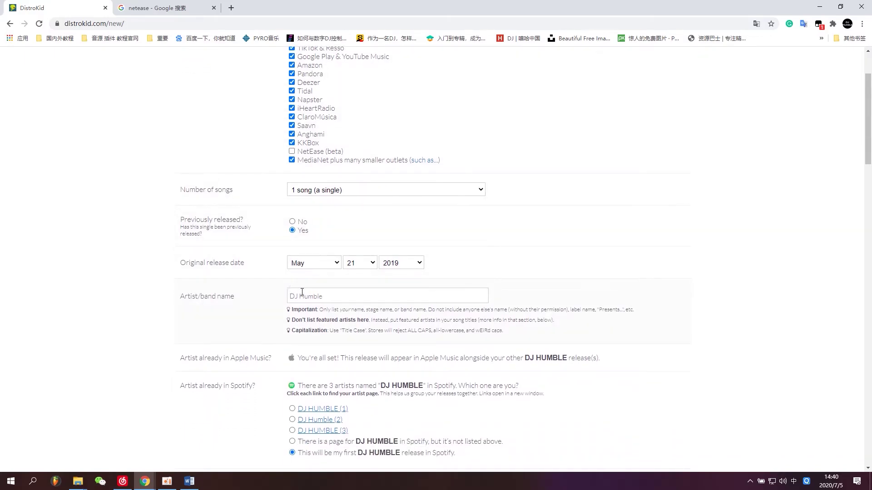
{"action": "left_click_drag", "start_coordinate": [302, 292], "coordinate": [326, 293]}
{"action": "left_click", "coordinate": [332, 295]}
Step: Enable Preserve non-standard capitalization under Artist/band name and retype the last word of the artist name in full capitals
{"action": "left_click", "coordinate": [209, 303]}
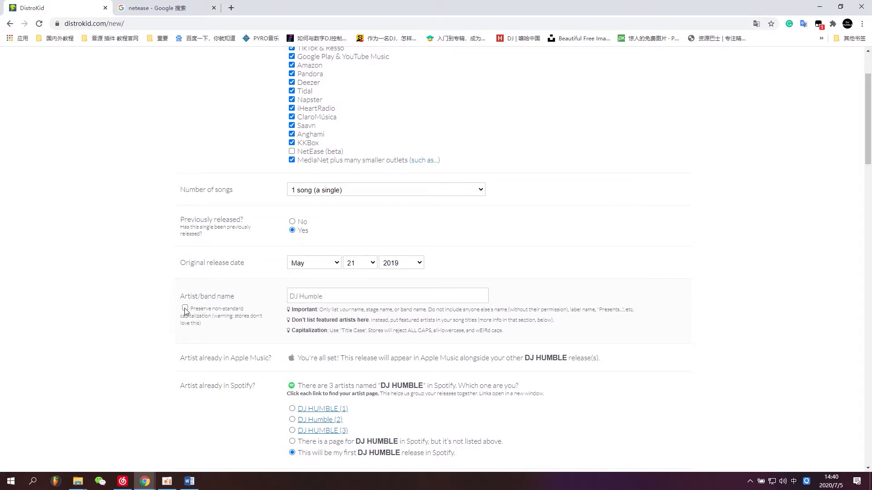
{"action": "left_click", "coordinate": [185, 308]}
{"action": "left_click_drag", "start_coordinate": [304, 296], "coordinate": [344, 295]}
{"action": "key", "text": "BackSpace"}
{"action": "key", "text": "Caps_Lock"}
{"action": "type", "text": "UM"}
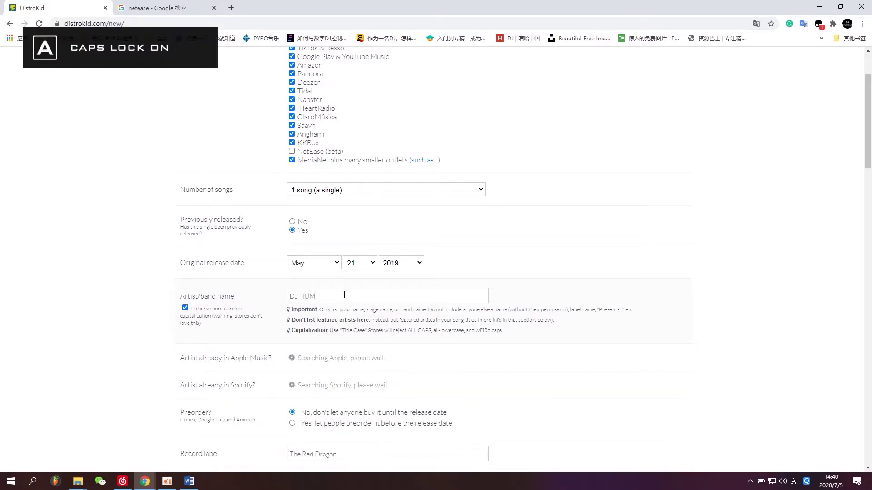
{"action": "type", "text": "BLE"}
{"action": "key", "text": "Caps_Lock"}
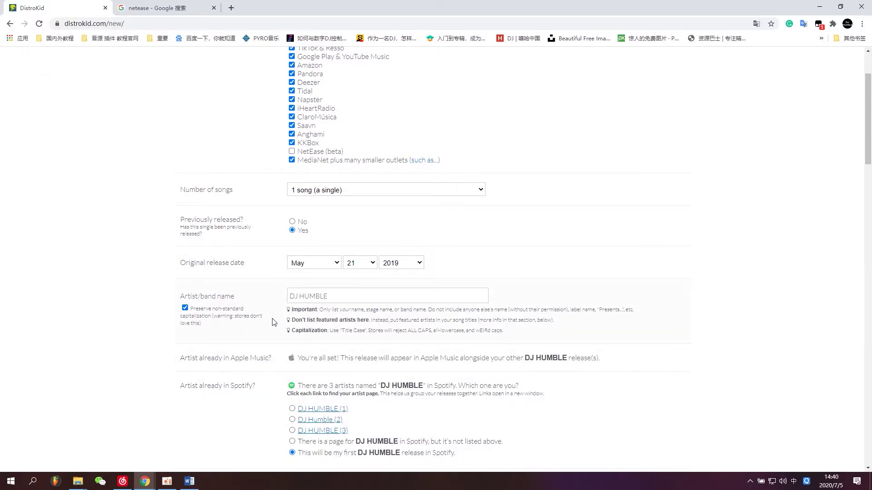
Step: Turn Preserve non-standard capitalization off and on again, and re-enter the artist name's last word in capitals
{"action": "left_click", "coordinate": [185, 308]}
{"action": "left_click", "coordinate": [185, 308]}
{"action": "left_click_drag", "start_coordinate": [305, 295], "coordinate": [402, 297]}
{"action": "key", "text": "BackSpace"}
{"action": "key", "text": "Caps_Lock"}
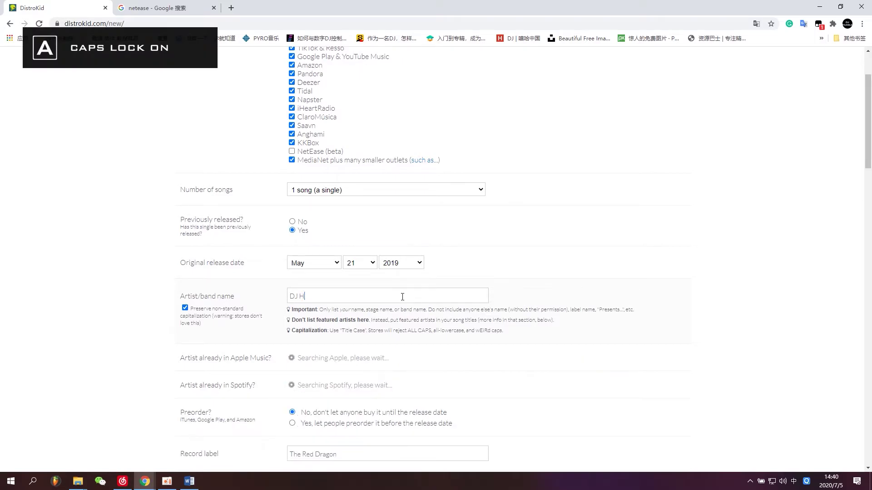
{"action": "type", "text": "UMBLE"}
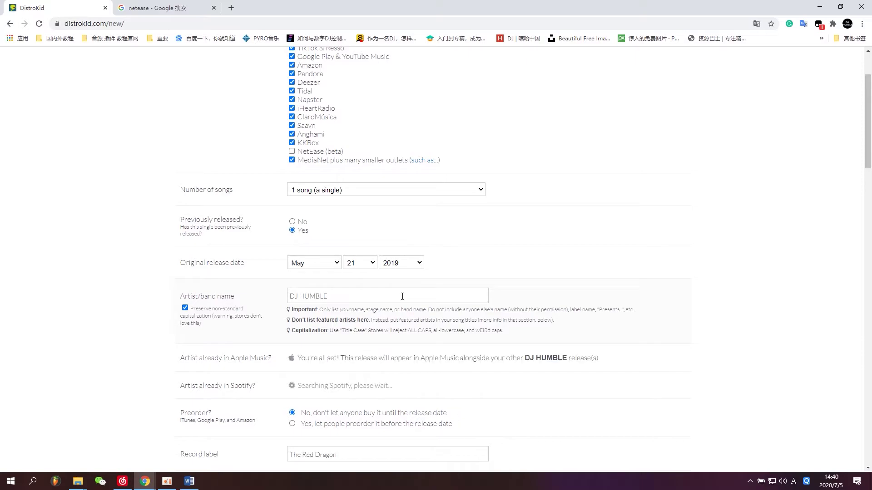
{"action": "key", "text": "Caps_Lock"}
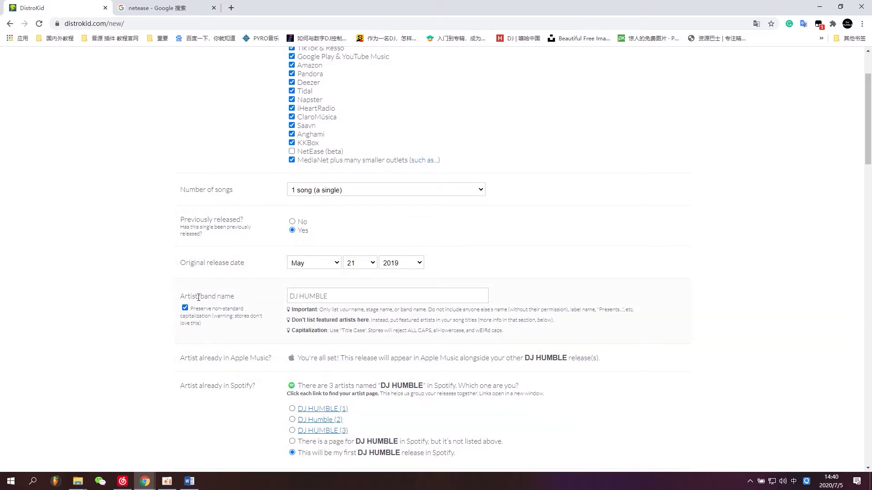
Step: Review the Artist already in Apple Music? row and its message alongside the Artist/band name entry
{"action": "scroll", "coordinate": [79, 336], "scroll_direction": "down", "scroll_amount": 3}
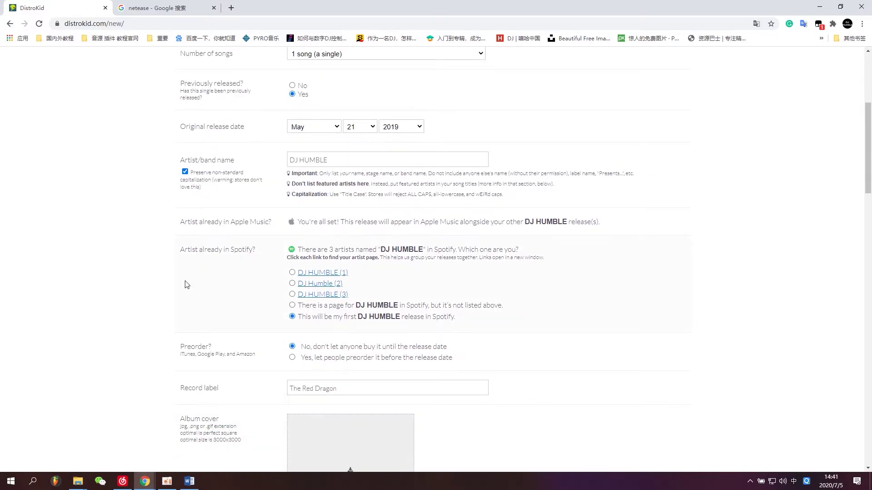
{"action": "left_click_drag", "start_coordinate": [195, 222], "coordinate": [260, 222]}
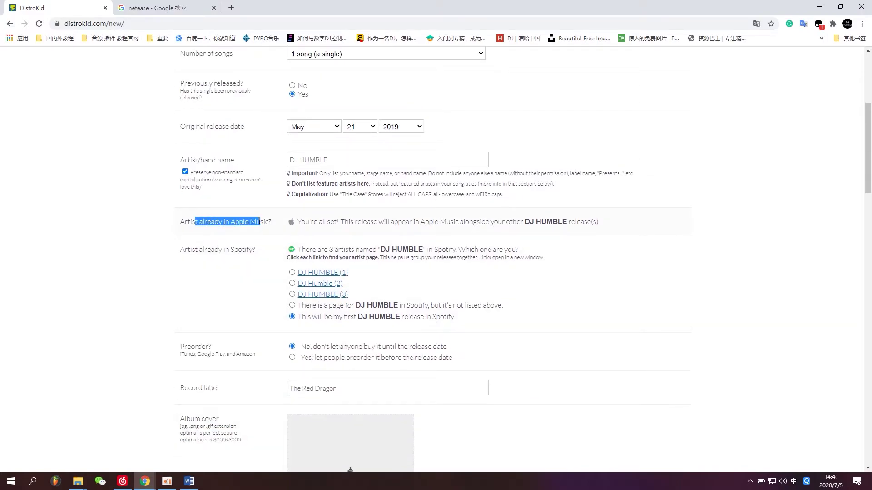
{"action": "left_click", "coordinate": [232, 223]}
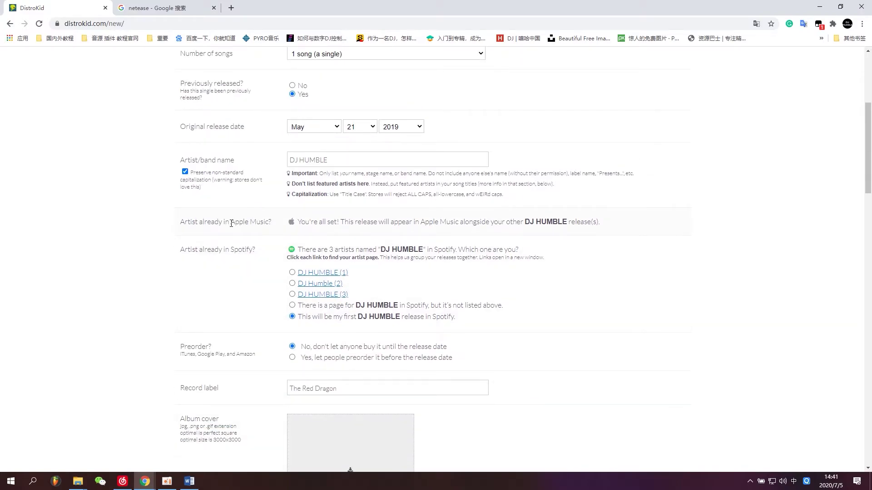
{"action": "left_click_drag", "start_coordinate": [311, 222], "coordinate": [600, 224]}
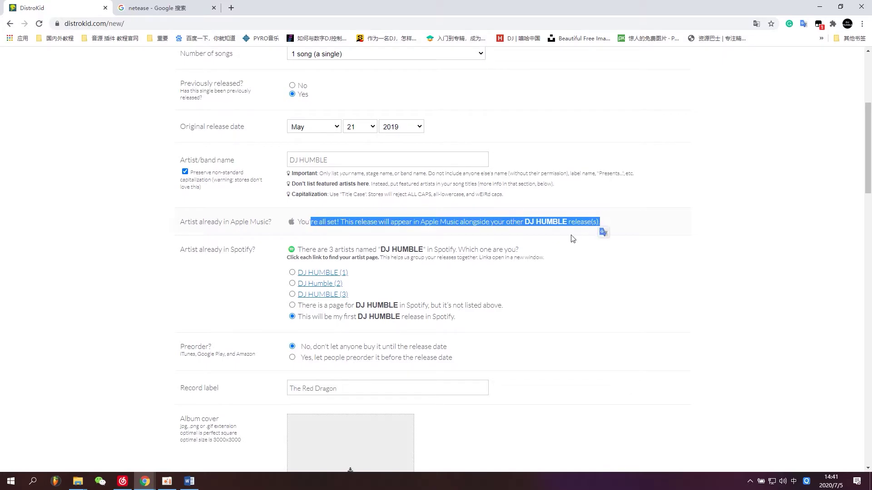
{"action": "left_click_drag", "start_coordinate": [330, 160], "coordinate": [275, 162]}
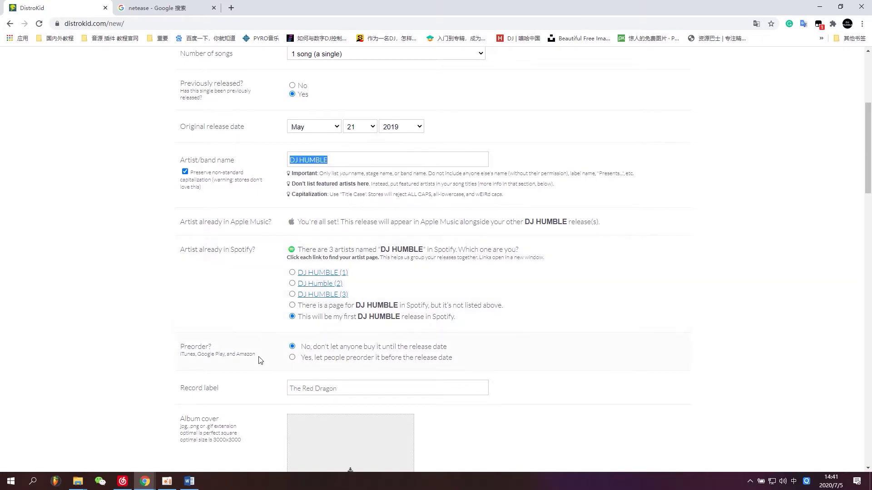
Step: Switch to distrokid发行.docx in Word and add the line 重名问题 below the discount line, separated by one blank line
{"action": "left_click", "coordinate": [189, 482]}
{"action": "left_click", "coordinate": [452, 162]}
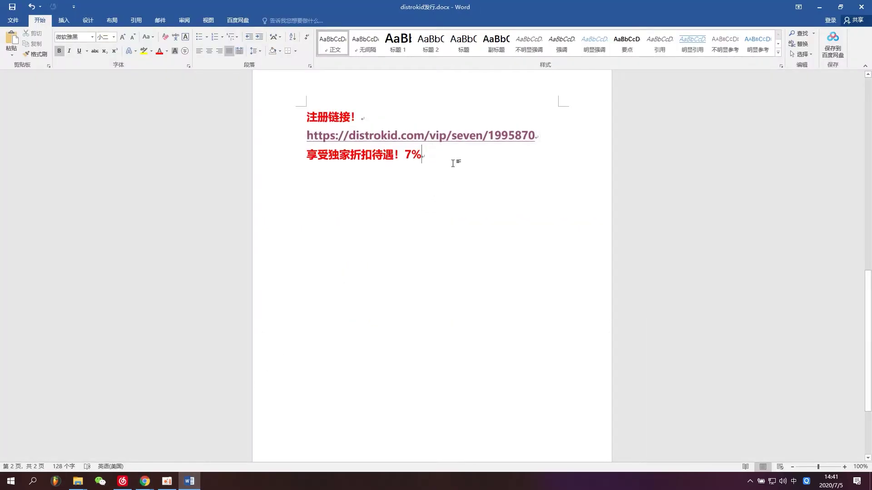
{"action": "key", "text": "Return"}
{"action": "key", "text": "Return"}
{"action": "type", "text": "ch"}
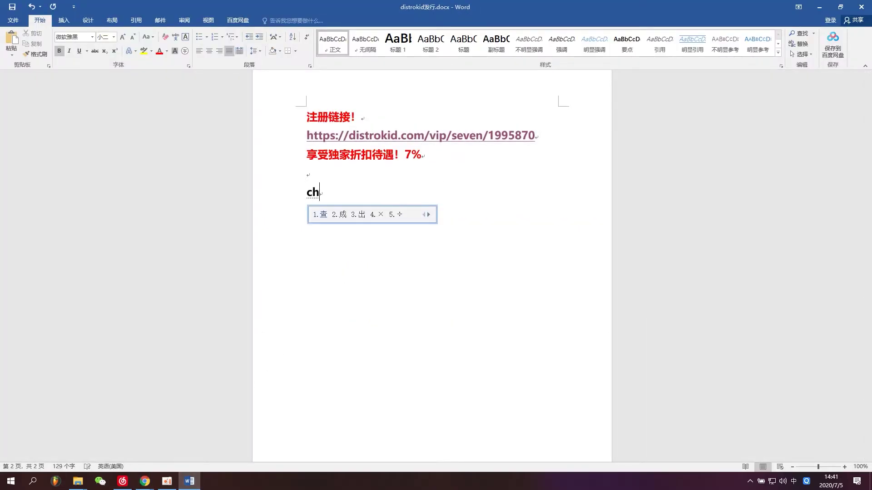
{"action": "type", "text": "ong"}
{"action": "key", "text": "BackSpace"}
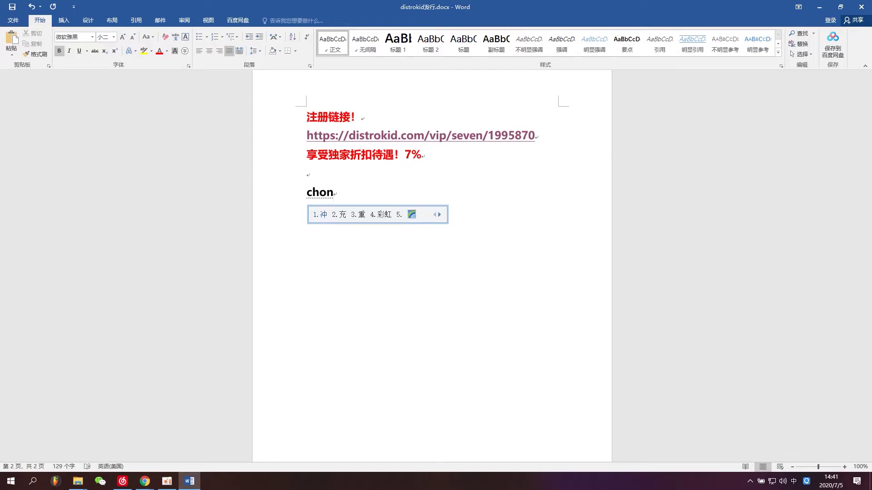
{"action": "type", "text": "gmignwe"}
{"action": "key", "text": "BackSpace"}
{"action": "key", "text": "BackSpace"}
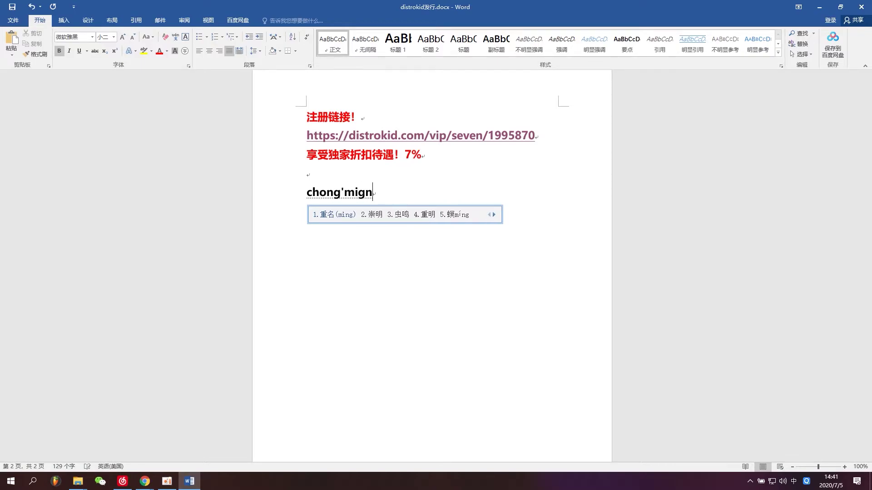
{"action": "key", "text": "space"}
{"action": "type", "text": "wenti"}
{"action": "key", "text": "space"}
Step: Add the line 大小写问题 directly below 重名问题
{"action": "key", "text": "Return"}
{"action": "type", "text": "d"}
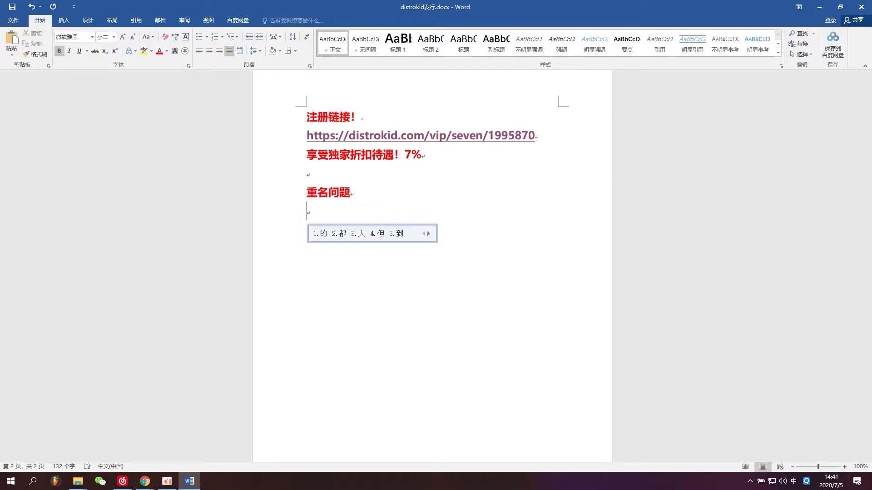
{"action": "type", "text": "axiaoxie"}
{"action": "key", "text": "space"}
{"action": "type", "text": "we"}
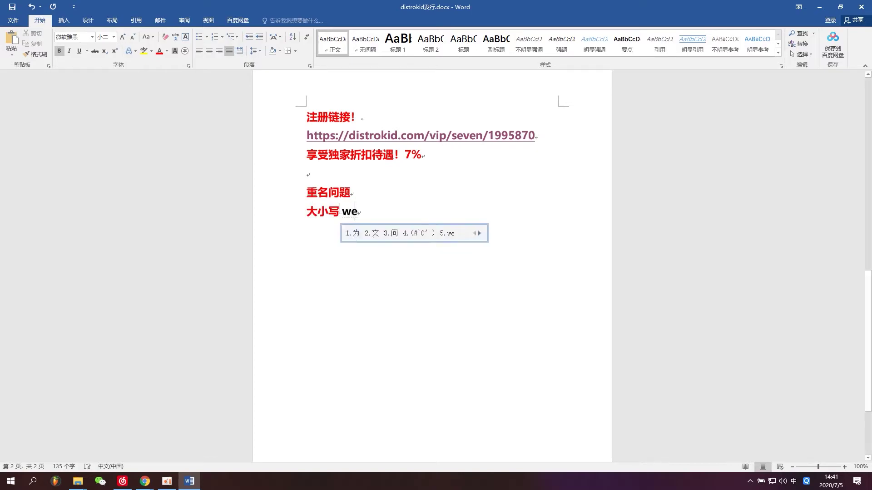
{"action": "type", "text": "nti"}
{"action": "key", "text": "space"}
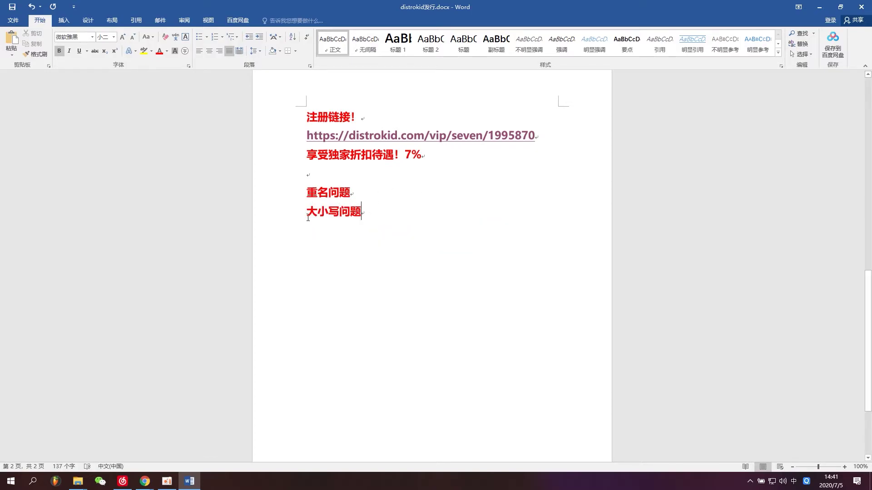
Step: Insert a blank line between the two new headings, ending 重名问题 with ！ and 大小写问题 with !!!!
{"action": "left_click", "coordinate": [308, 218]}
{"action": "key", "text": "Return"}
{"action": "key", "text": "Right"}
{"action": "key", "text": "Right"}
{"action": "key", "text": "Right"}
{"action": "key", "text": "Right"}
{"action": "key", "text": "Right"}
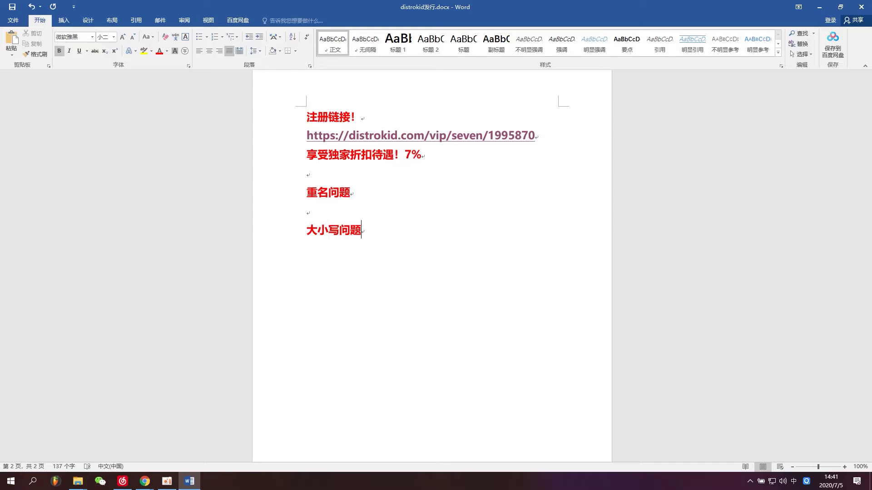
{"action": "type", "text": "!!!!"}
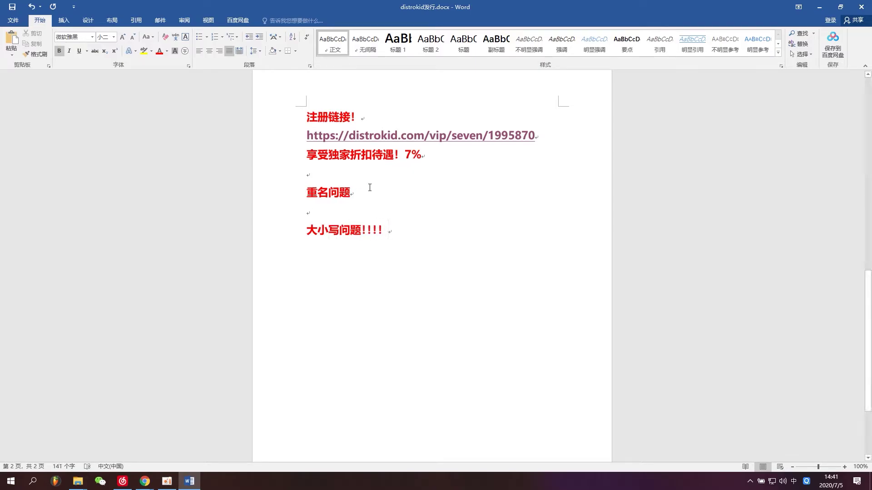
Step: Switch back to the DistroKid form in Chrome and review the sections from Artist already in Spotify? down to the extras
{"action": "mouse_move", "coordinate": [145, 481]}
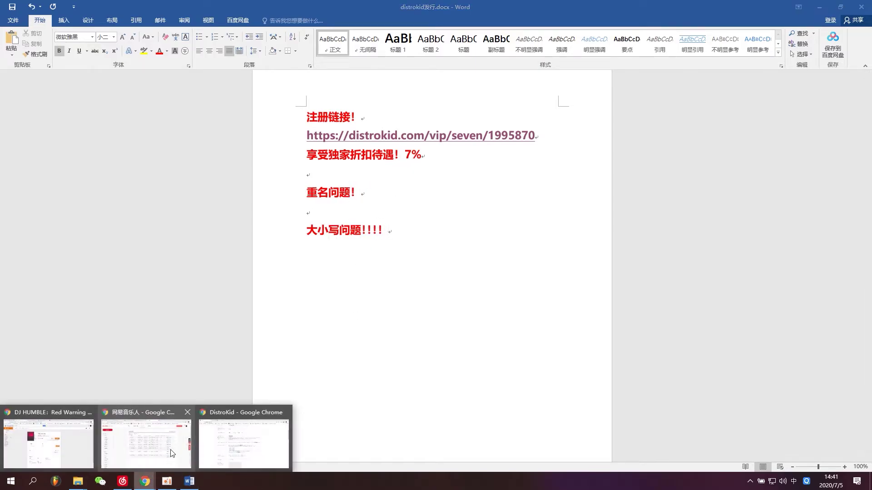
{"action": "left_click", "coordinate": [236, 436]}
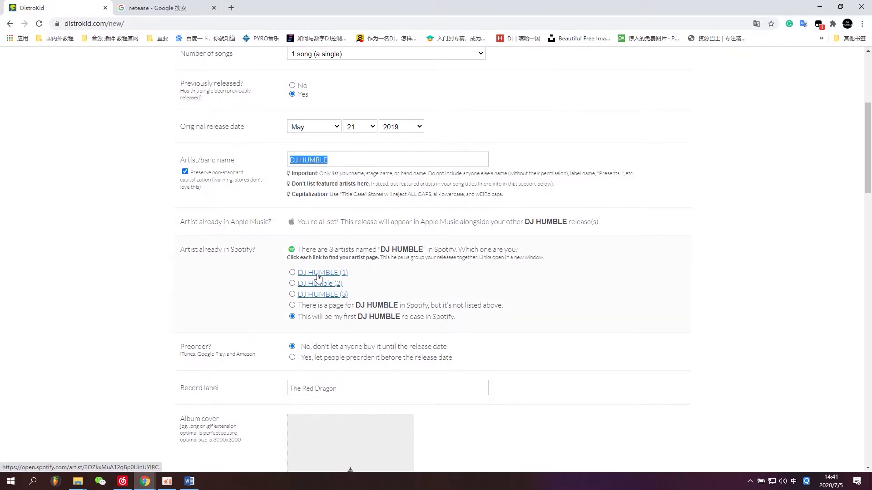
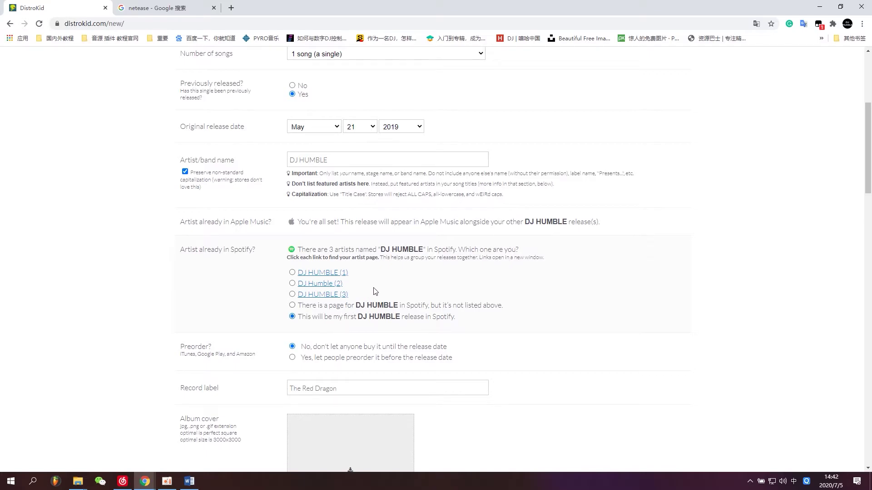
{"action": "scroll", "coordinate": [381, 285], "scroll_direction": "down", "scroll_amount": 10}
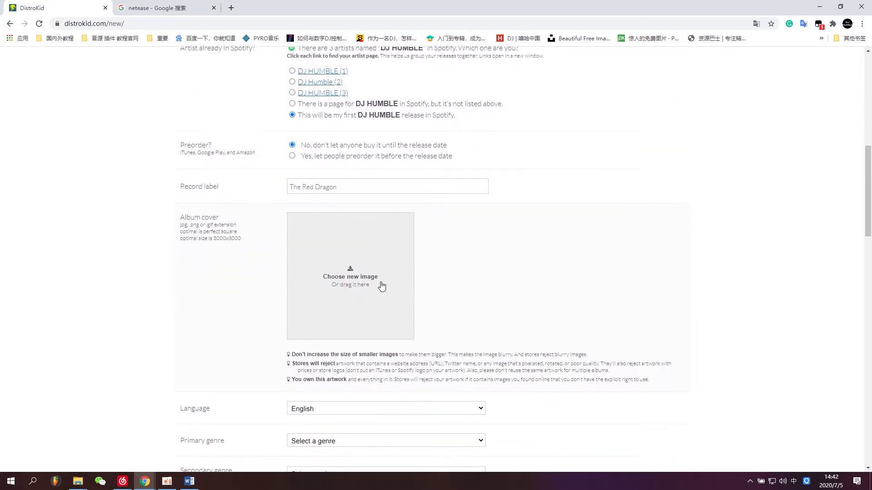
{"action": "scroll", "coordinate": [382, 282], "scroll_direction": "down", "scroll_amount": 7}
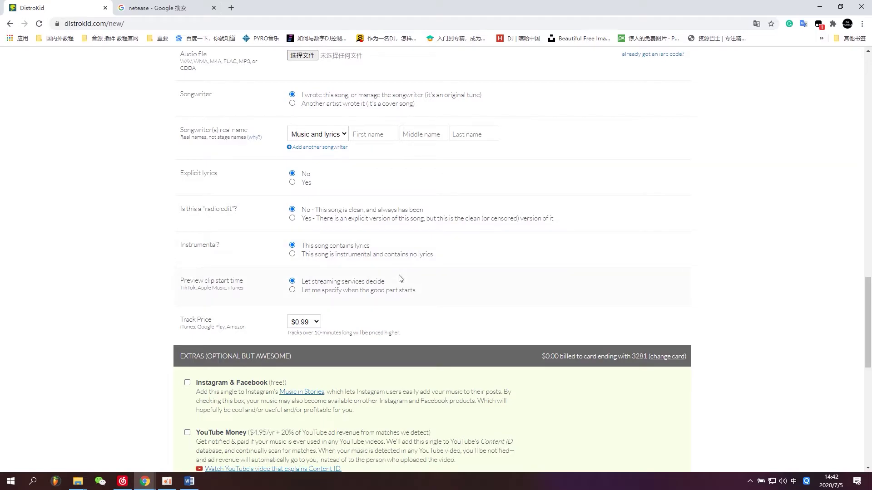
{"action": "scroll", "coordinate": [401, 278], "scroll_direction": "up", "scroll_amount": 17}
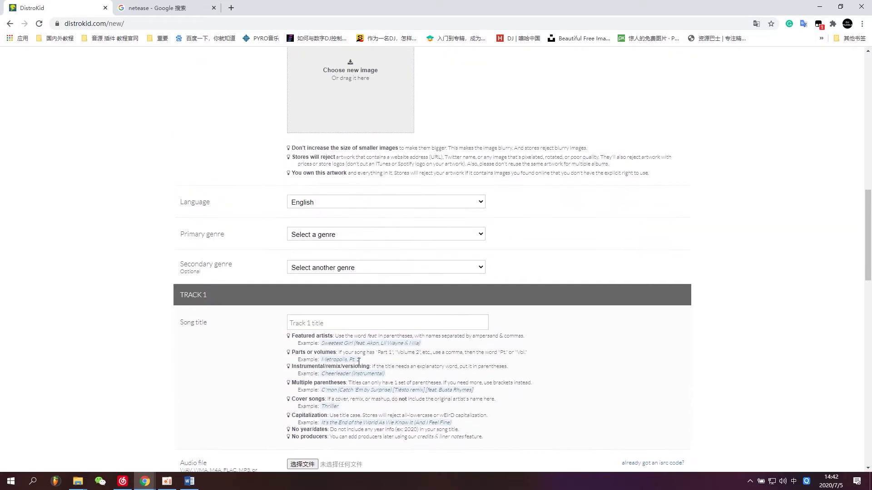
{"action": "scroll", "coordinate": [330, 172], "scroll_direction": "up", "scroll_amount": 4}
{"action": "scroll", "coordinate": [467, 286], "scroll_direction": "down", "scroll_amount": 3}
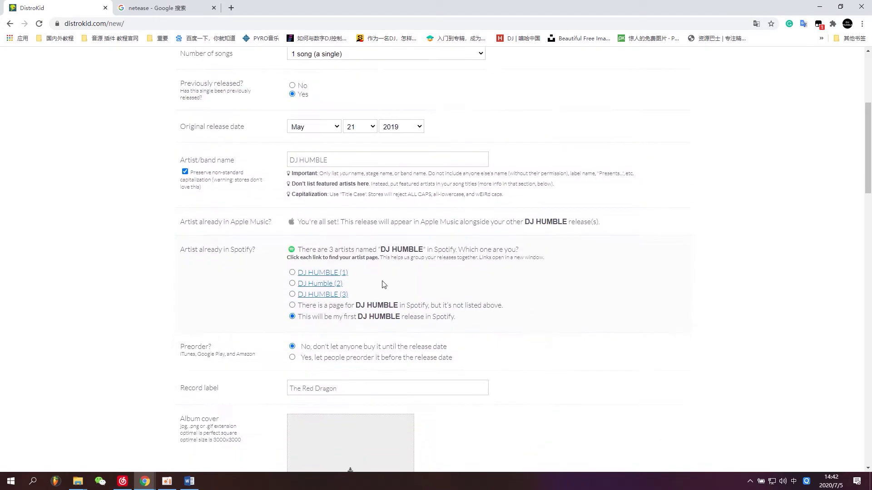
Step: Check the third listed artist's Spotify page, including its about section, and choose that artist under Artist already in Spotify?
{"action": "left_click", "coordinate": [325, 294]}
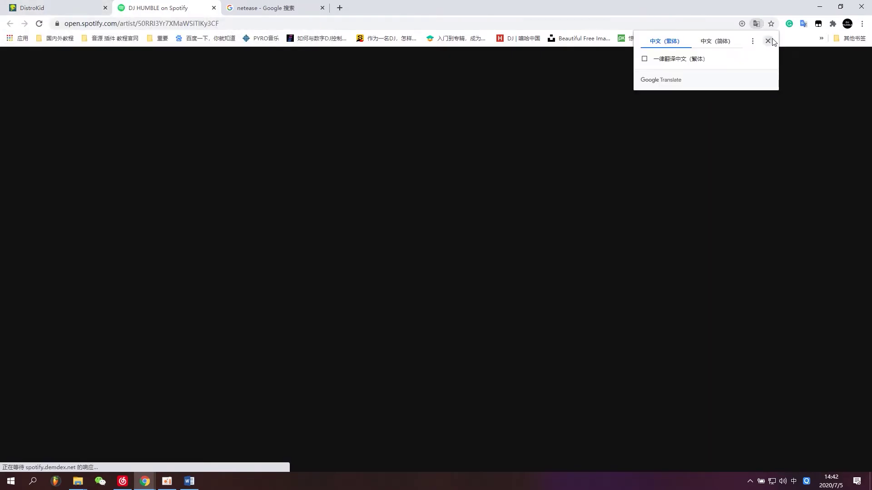
{"action": "left_click", "coordinate": [768, 41]}
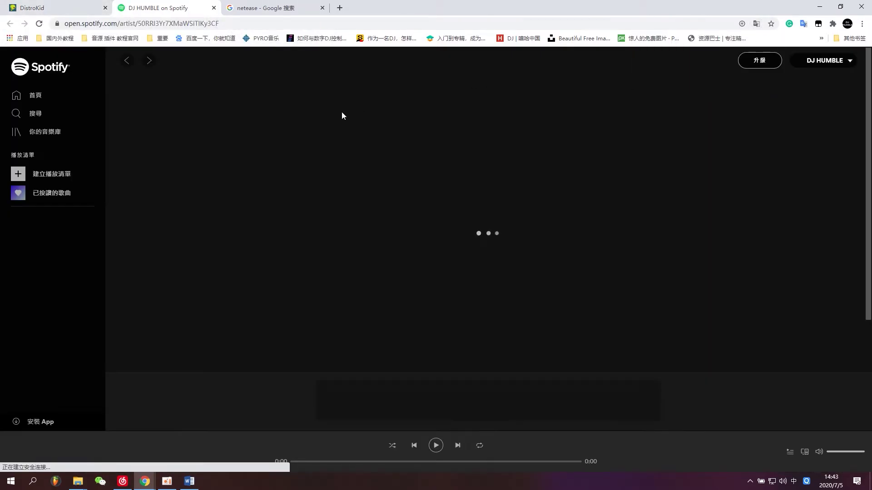
{"action": "scroll", "coordinate": [218, 249], "scroll_direction": "down", "scroll_amount": 2}
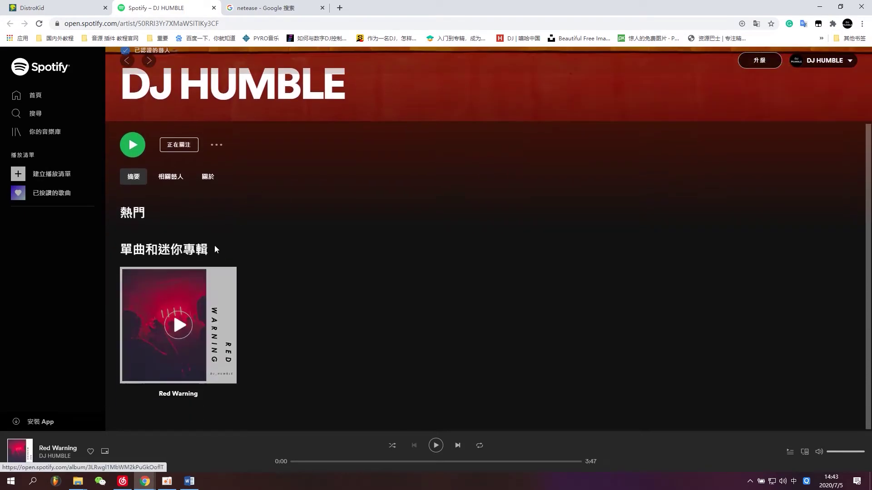
{"action": "scroll", "coordinate": [168, 198], "scroll_direction": "up", "scroll_amount": 2}
{"action": "left_click", "coordinate": [206, 273]}
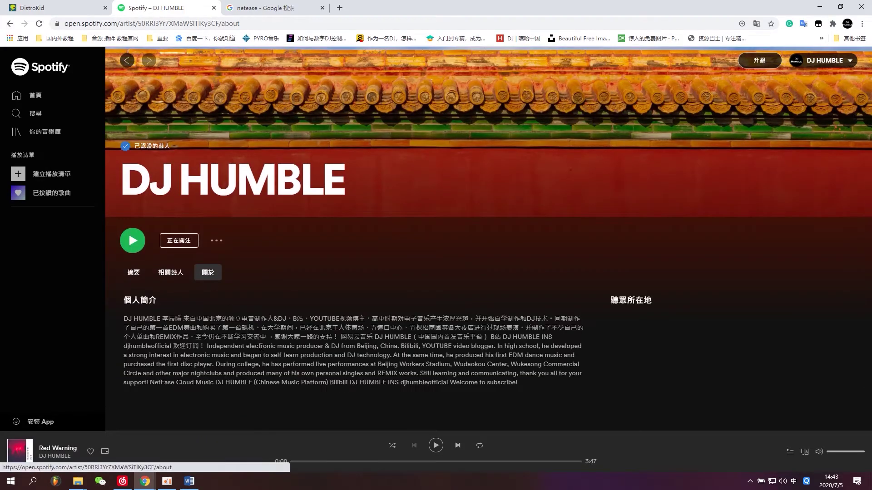
{"action": "left_click", "coordinate": [141, 276]}
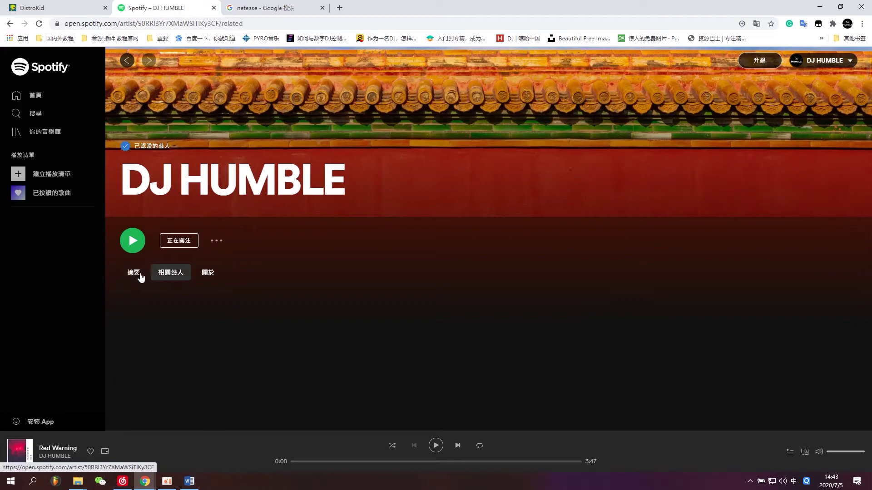
{"action": "left_click", "coordinate": [84, 7]}
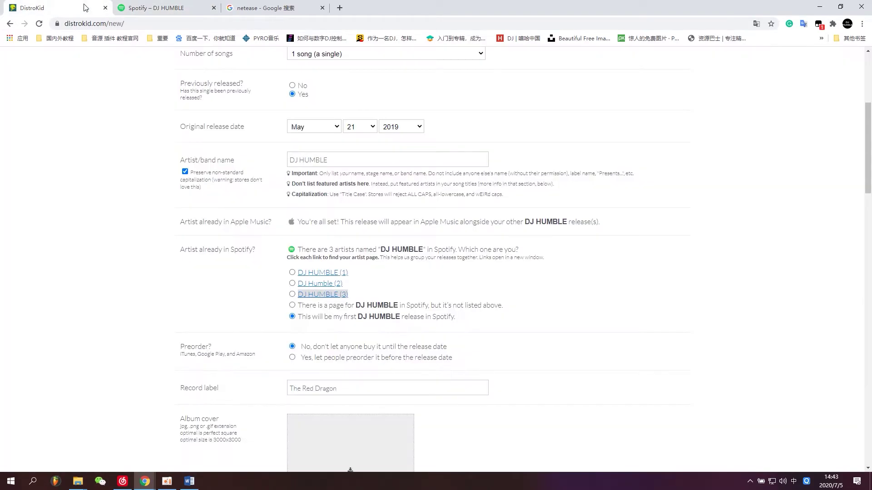
{"action": "left_click", "coordinate": [292, 294]}
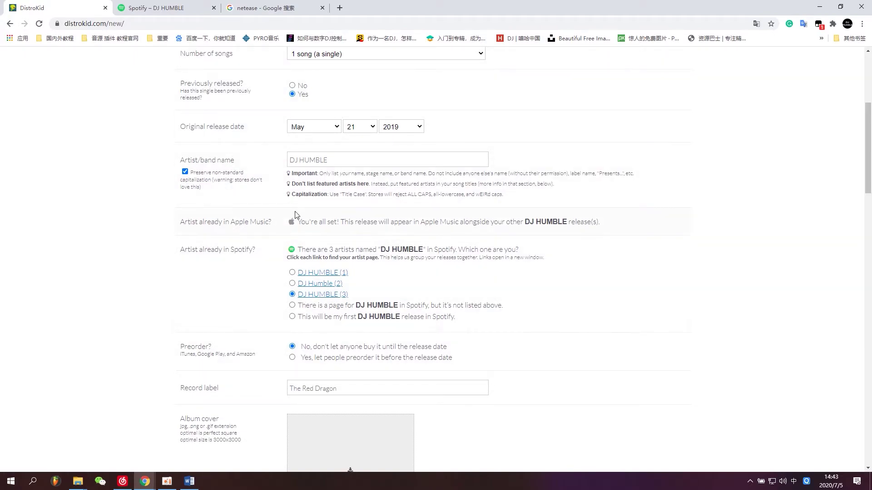
Step: Translate the form into Simplified Chinese to read the Artist already in Apple Music? message, and restore the English text
{"action": "left_click", "coordinate": [756, 24]}
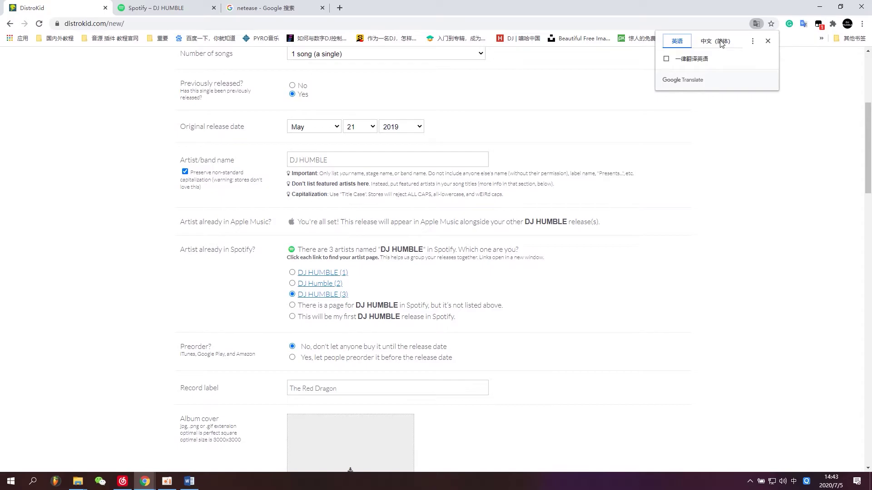
{"action": "left_click", "coordinate": [721, 42]}
{"action": "left_click_drag", "start_coordinate": [303, 221], "coordinate": [533, 224]}
{"action": "left_click", "coordinate": [755, 24]}
{"action": "left_click", "coordinate": [666, 46]}
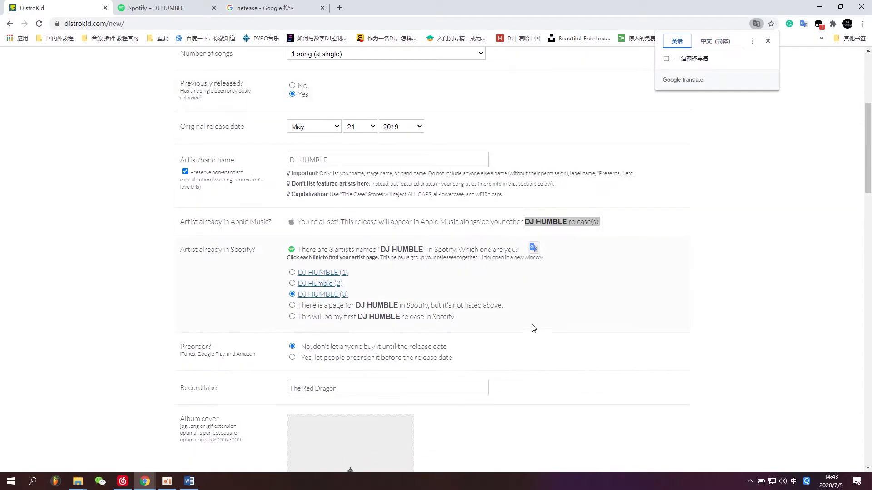
Step: Examine the Preorder? section in English and in Simplified Chinese translation, returning the page to English
{"action": "scroll", "coordinate": [329, 326], "scroll_direction": "down", "scroll_amount": 1}
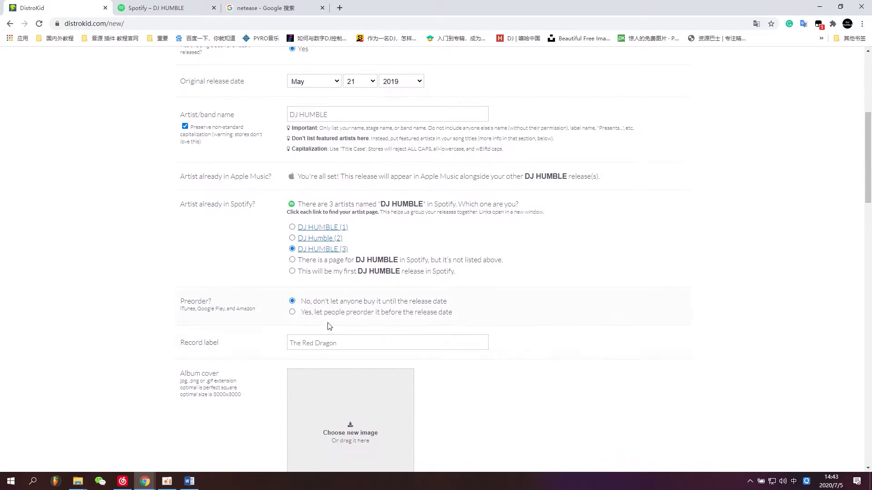
{"action": "scroll", "coordinate": [207, 310], "scroll_direction": "down", "scroll_amount": 1}
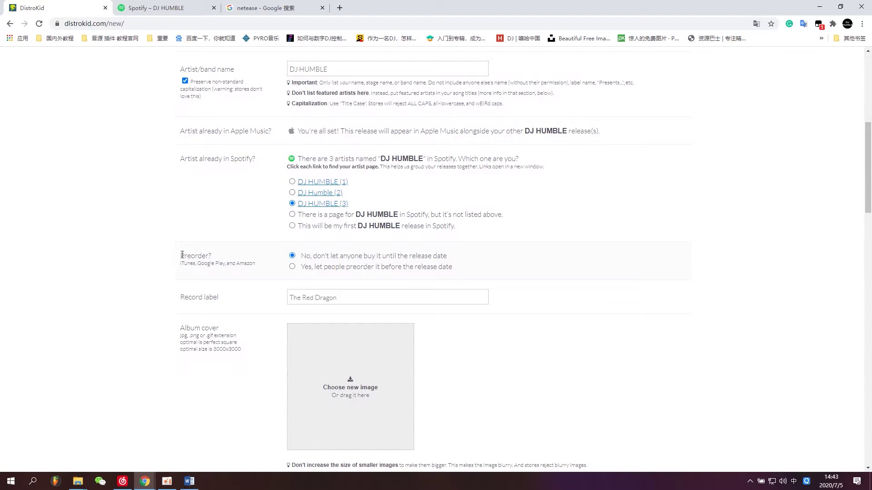
{"action": "left_click_drag", "start_coordinate": [182, 255], "coordinate": [255, 264]}
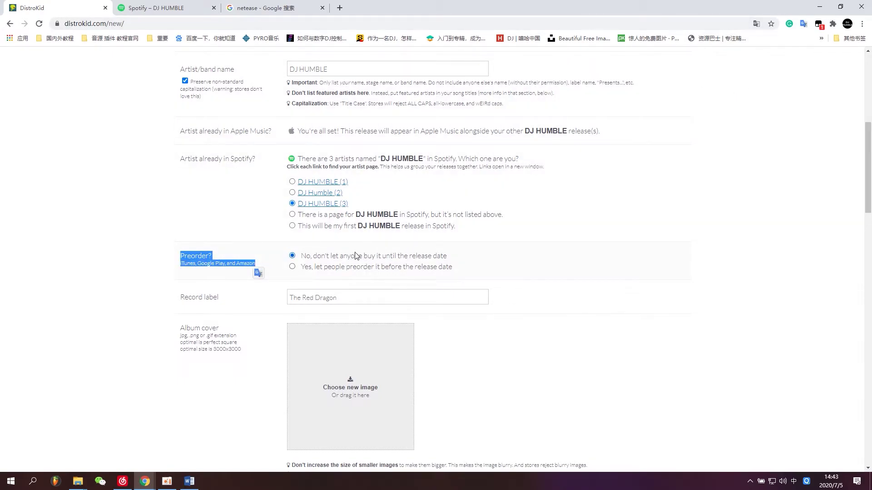
{"action": "left_click", "coordinate": [66, 296]}
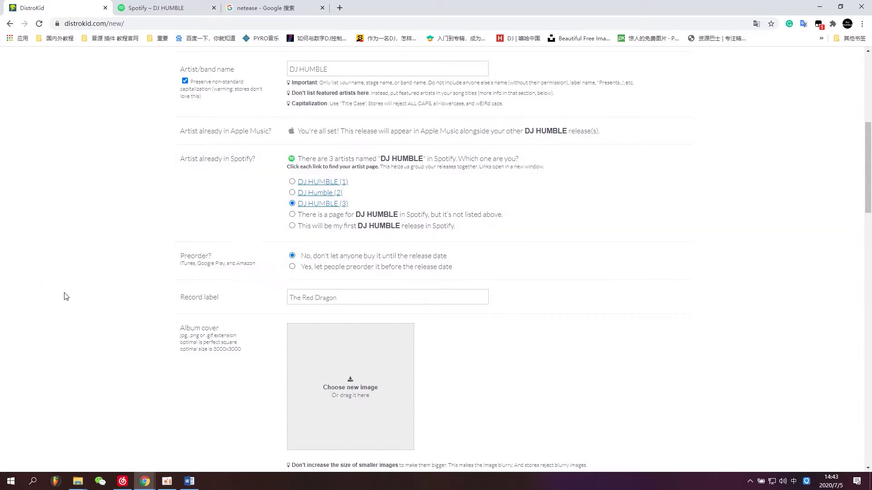
{"action": "left_click", "coordinate": [755, 23]}
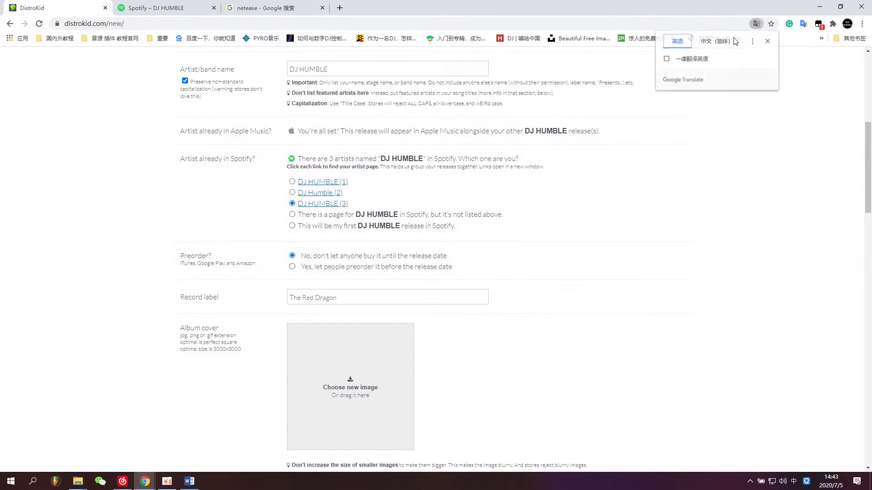
{"action": "left_click", "coordinate": [735, 41]}
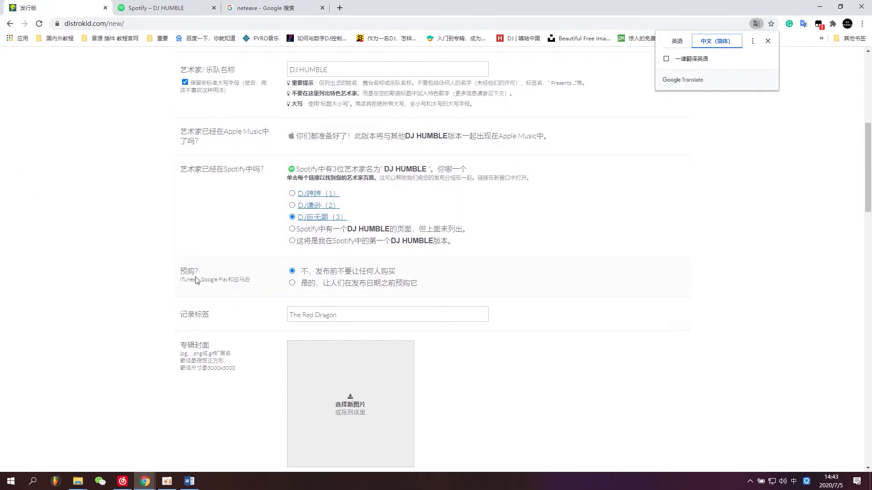
{"action": "left_click", "coordinate": [673, 41]}
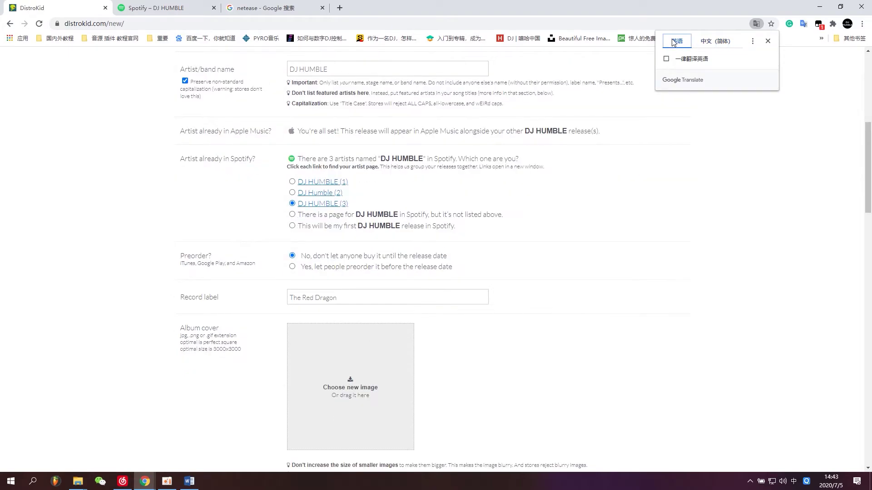
Step: Try to allow preorders before the release date and to translate the alert into Simplified Chinese, and dismiss the alert
{"action": "left_click", "coordinate": [292, 267]}
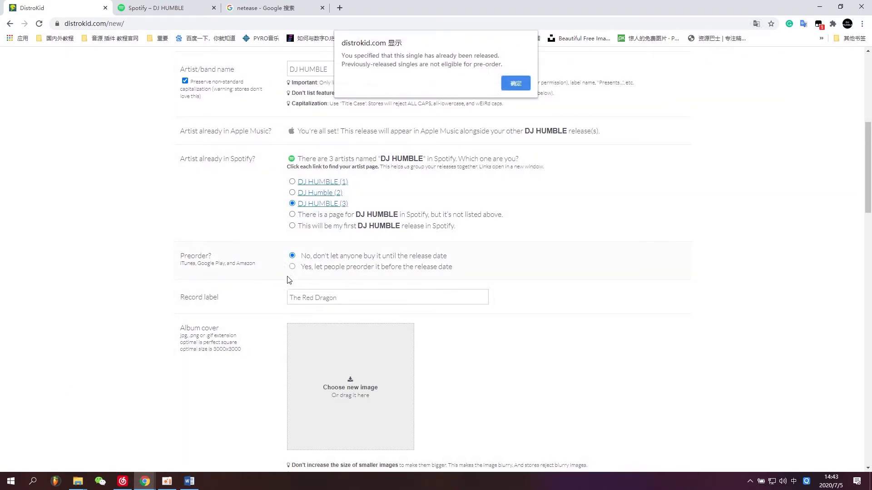
{"action": "left_click", "coordinate": [771, 23]}
{"action": "left_click", "coordinate": [756, 24]}
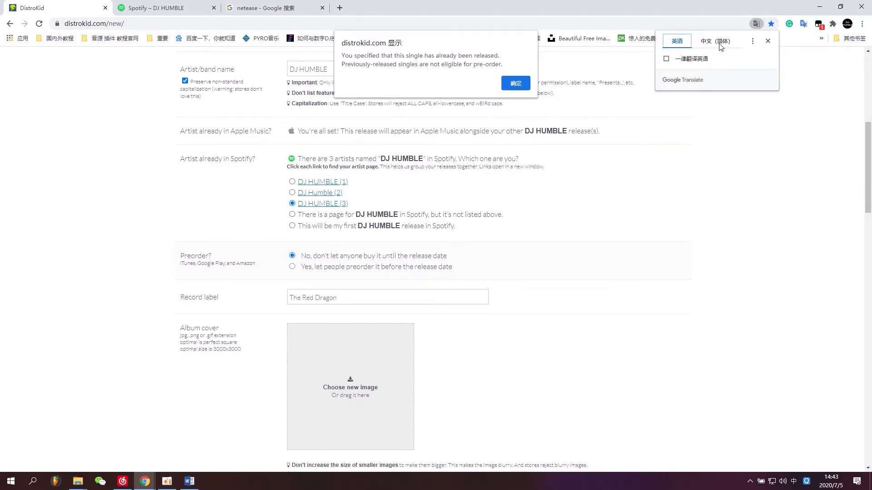
{"action": "left_click", "coordinate": [719, 45]}
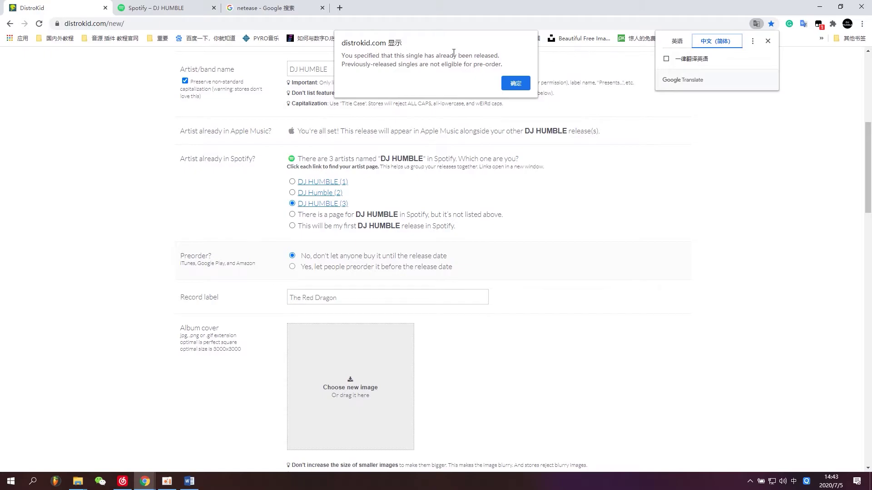
{"action": "left_click_drag", "start_coordinate": [453, 55], "coordinate": [492, 56]}
{"action": "left_click", "coordinate": [756, 24]}
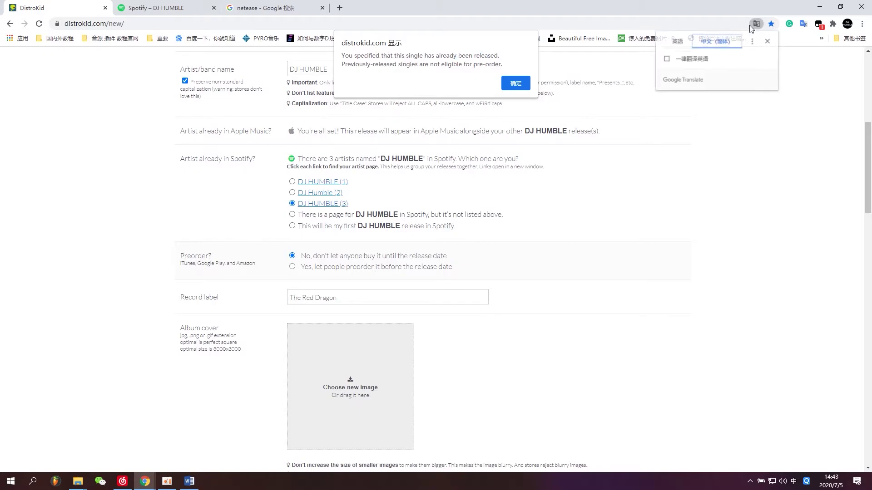
{"action": "left_click", "coordinate": [513, 84]}
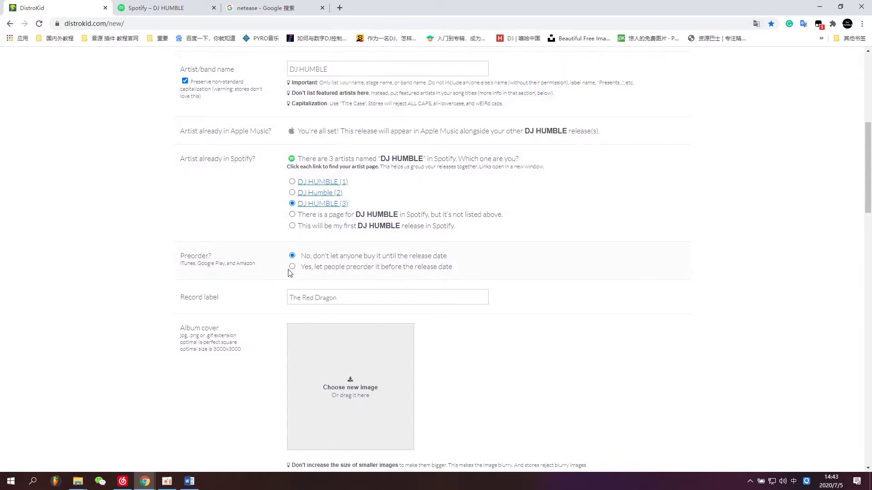
Step: Review the preorder option and the record label field on the new release form
{"action": "scroll", "coordinate": [313, 252], "scroll_direction": "down", "scroll_amount": 3}
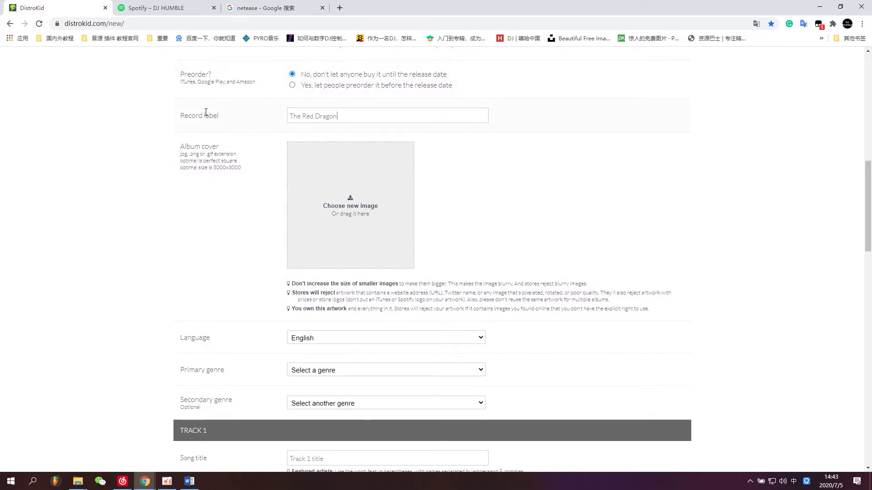
{"action": "left_click_drag", "start_coordinate": [338, 116], "coordinate": [263, 123]}
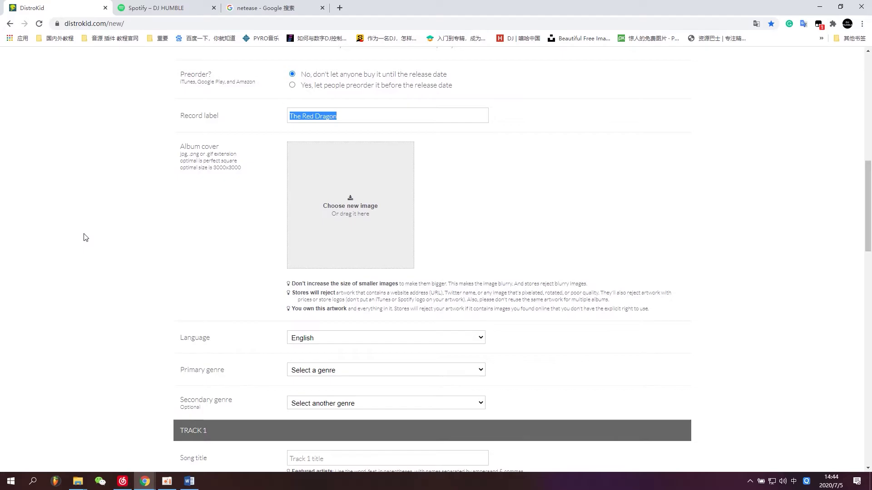
{"action": "scroll", "coordinate": [84, 237], "scroll_direction": "up", "scroll_amount": 2}
{"action": "left_click", "coordinate": [360, 205]}
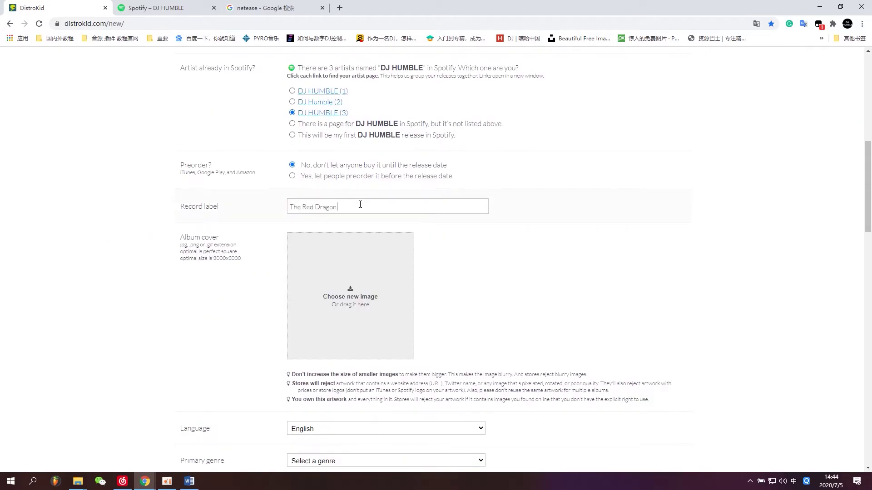
{"action": "left_click_drag", "start_coordinate": [314, 203], "coordinate": [383, 200]}
{"action": "left_click", "coordinate": [308, 213]}
{"action": "left_click_drag", "start_coordinate": [317, 209], "coordinate": [239, 215]}
{"action": "left_click", "coordinate": [363, 202]}
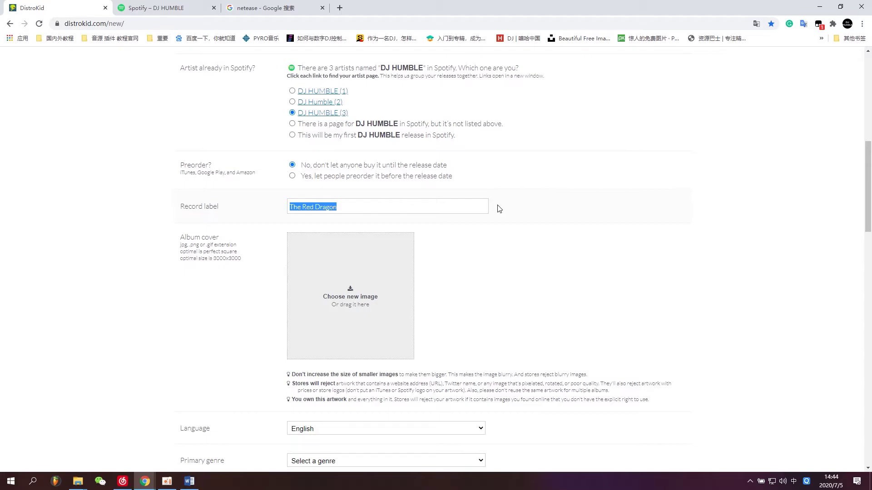
{"action": "left_click", "coordinate": [163, 303]}
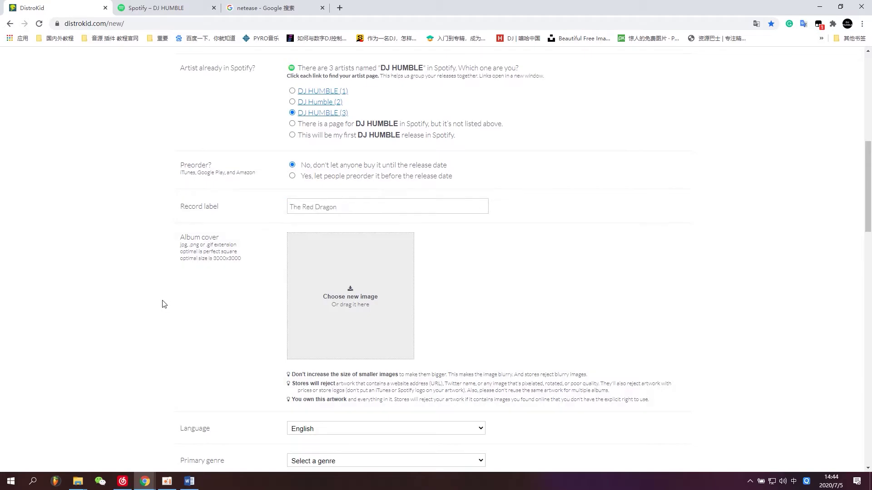
Step: Translate the release form into Simplified Chinese and read the album cover image requirements
{"action": "left_click_drag", "start_coordinate": [186, 238], "coordinate": [225, 237]}
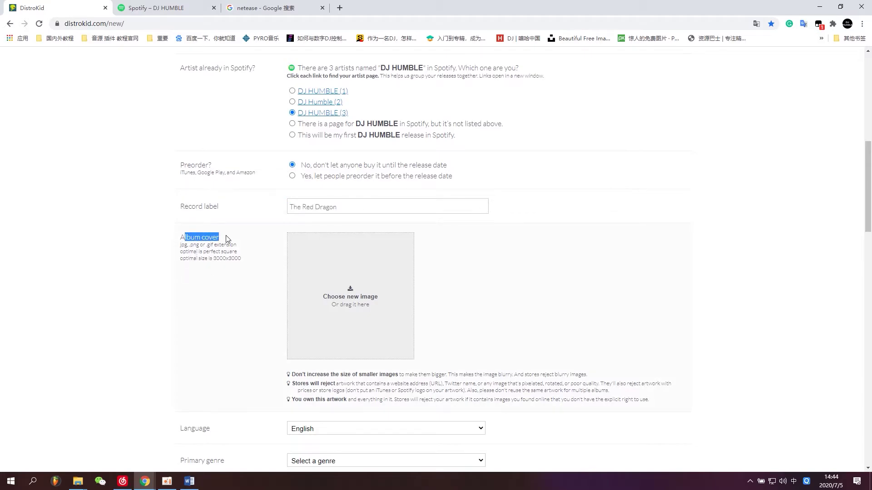
{"action": "left_click", "coordinate": [521, 357]}
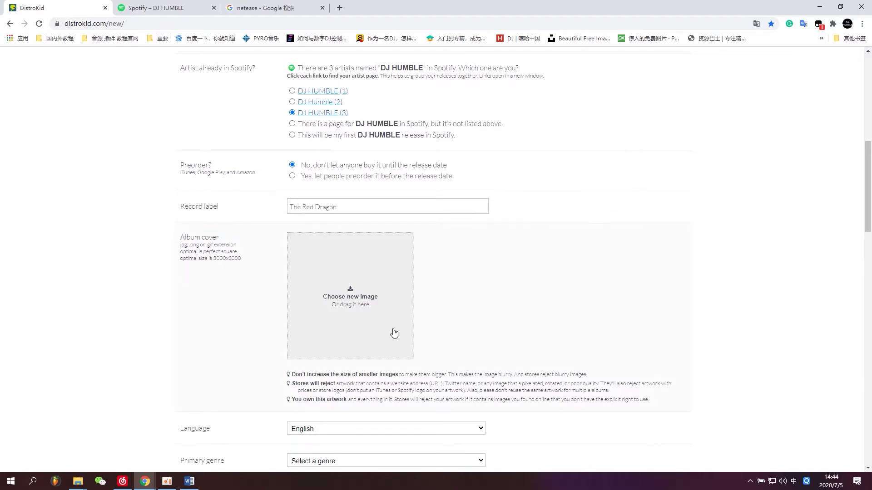
{"action": "left_click", "coordinate": [756, 24]}
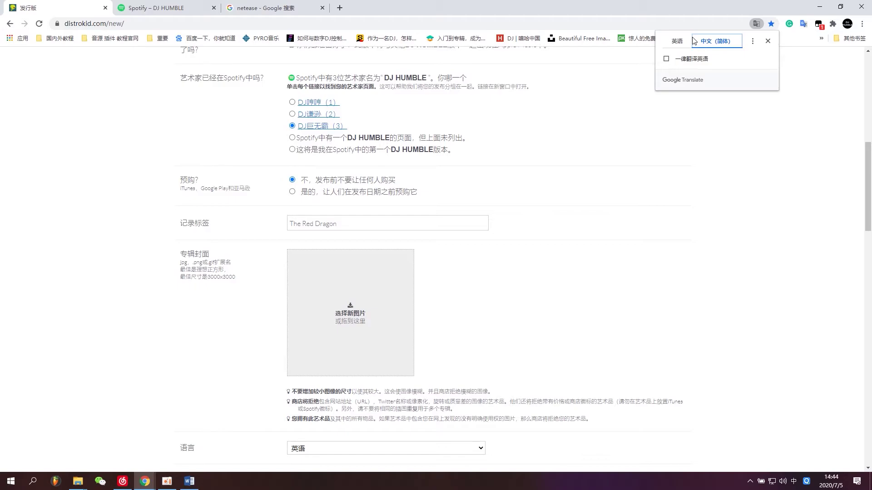
{"action": "left_click", "coordinate": [679, 41]}
{"action": "scroll", "coordinate": [464, 334], "scroll_direction": "down", "scroll_amount": 2}
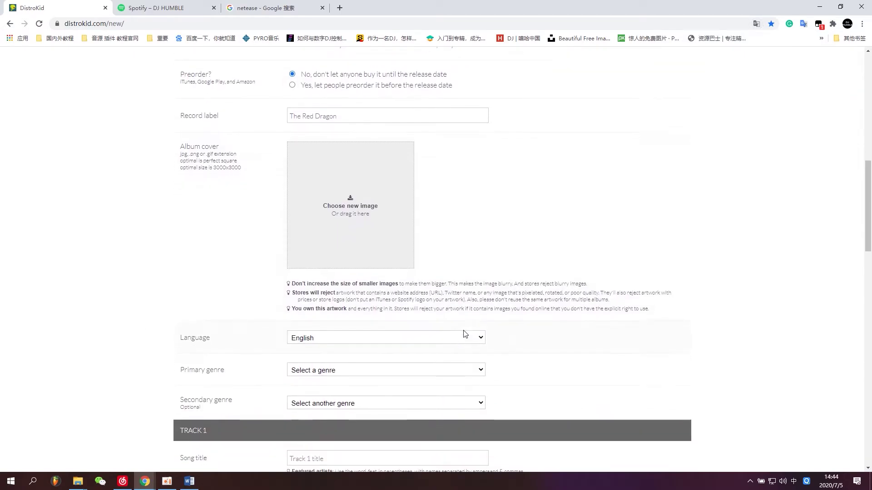
{"action": "left_click", "coordinate": [756, 24]}
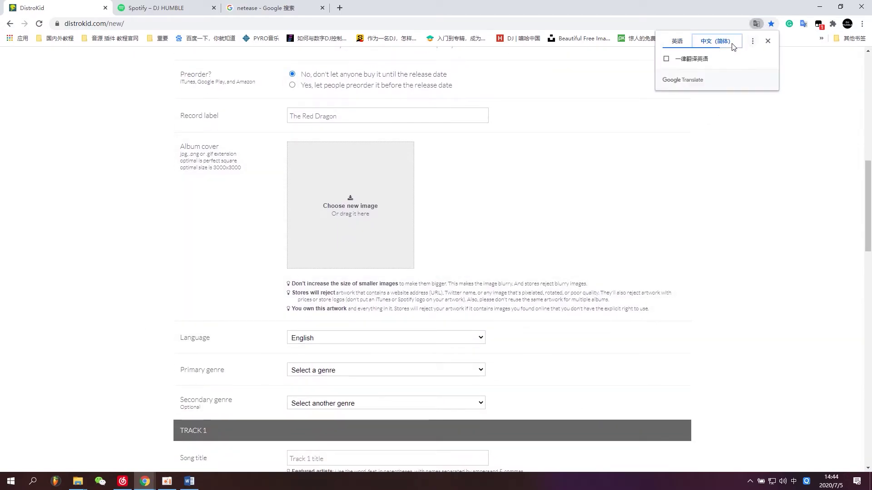
{"action": "left_click", "coordinate": [732, 44]}
{"action": "left_click", "coordinate": [647, 301]}
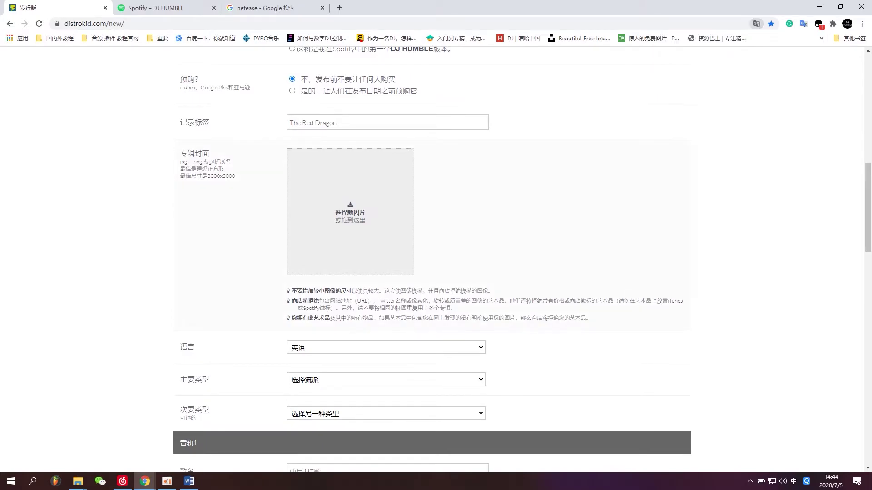
{"action": "left_click_drag", "start_coordinate": [352, 291], "coordinate": [521, 297]}
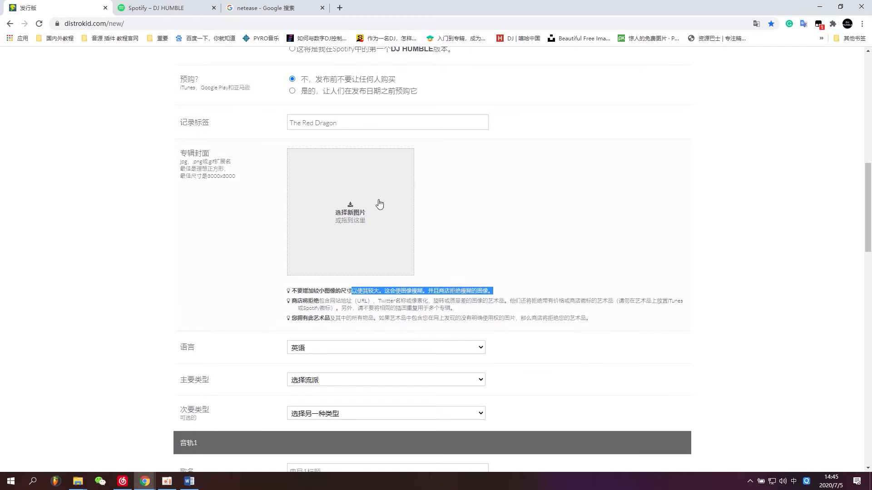
Step: Return the form to English and try to upload 封面.png from the D: drive folder DJH作品\作品 infinite bounce as album cover
{"action": "left_click", "coordinate": [755, 24]}
{"action": "left_click", "coordinate": [717, 40]}
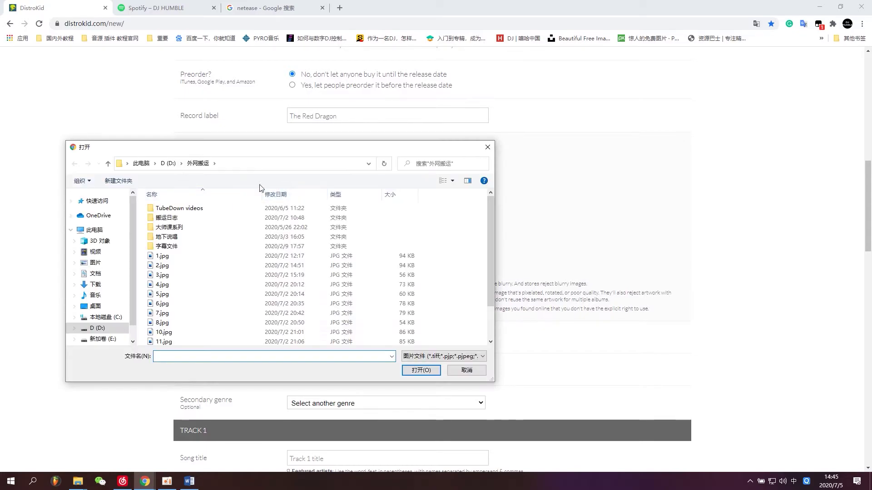
{"action": "left_click", "coordinate": [100, 328]}
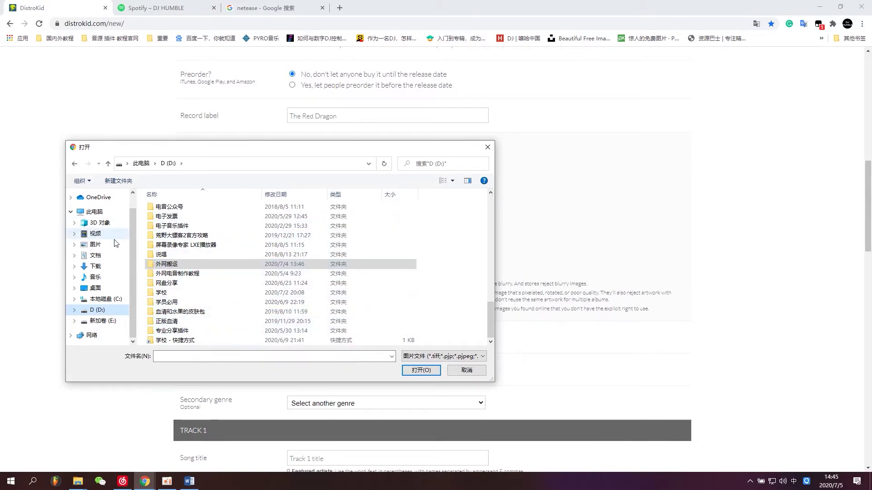
{"action": "left_click", "coordinate": [105, 291]}
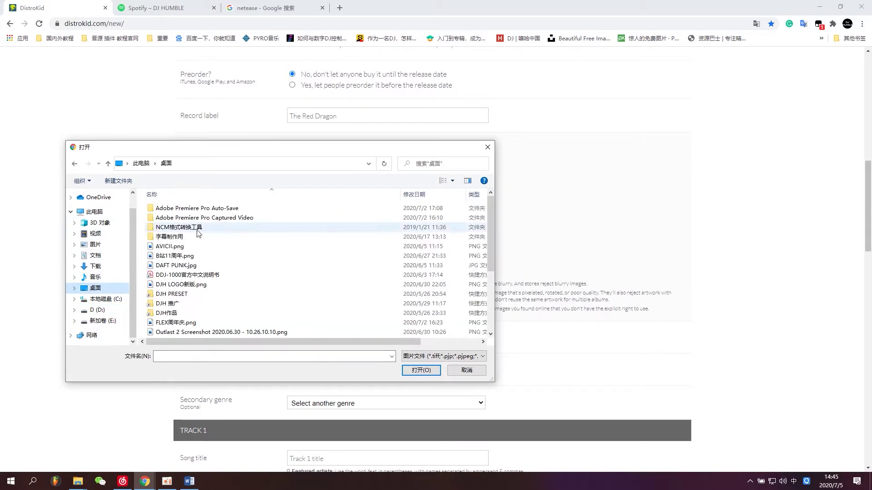
{"action": "double_click", "coordinate": [181, 312]}
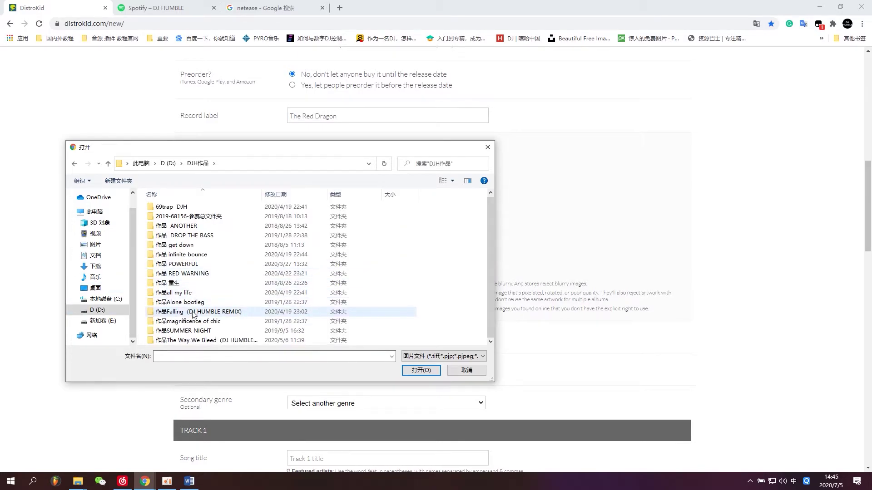
{"action": "left_click", "coordinate": [200, 257]}
{"action": "double_click", "coordinate": [199, 256]}
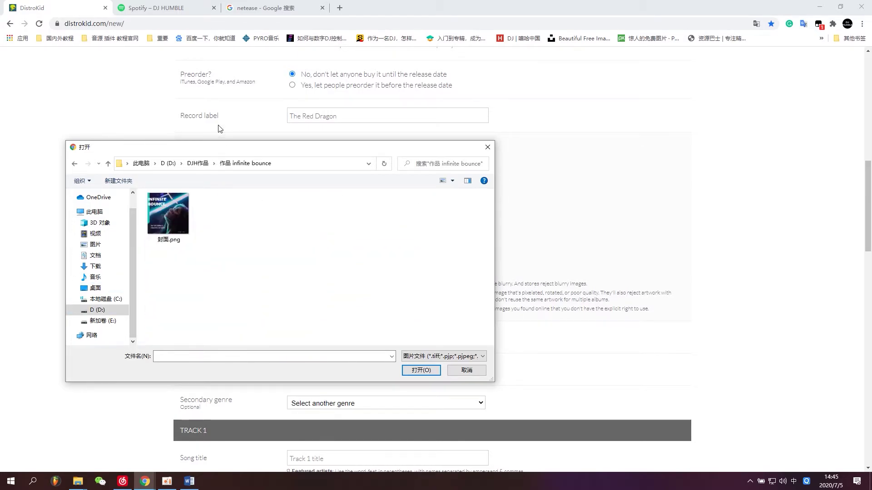
{"action": "left_click", "coordinate": [178, 219]}
{"action": "left_click", "coordinate": [411, 369]}
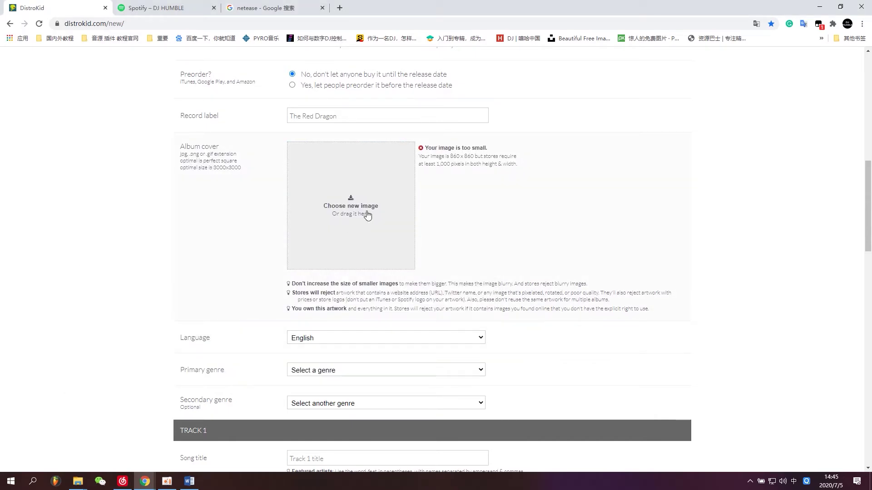
Step: Read the image size feedback beside the album cover field and look over the remaining sections of the release form
{"action": "left_click_drag", "start_coordinate": [436, 148], "coordinate": [483, 173]}
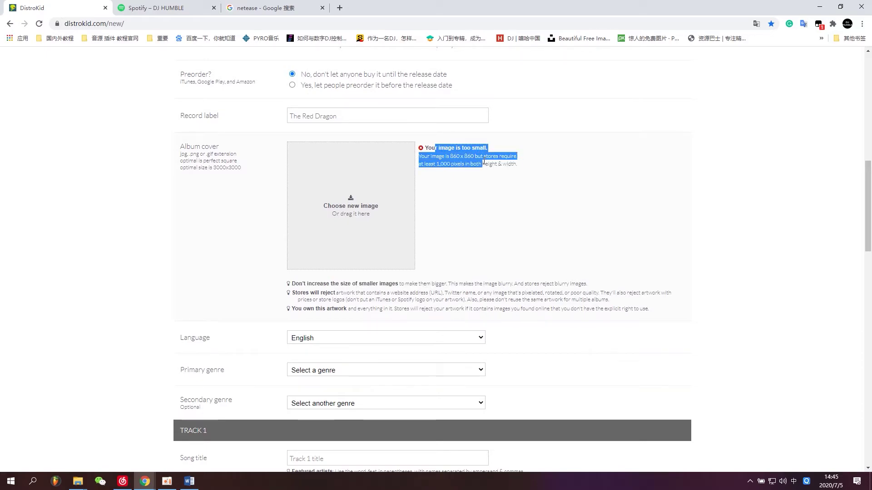
{"action": "left_click_drag", "start_coordinate": [445, 148], "coordinate": [529, 165]}
{"action": "left_click_drag", "start_coordinate": [445, 148], "coordinate": [489, 155]}
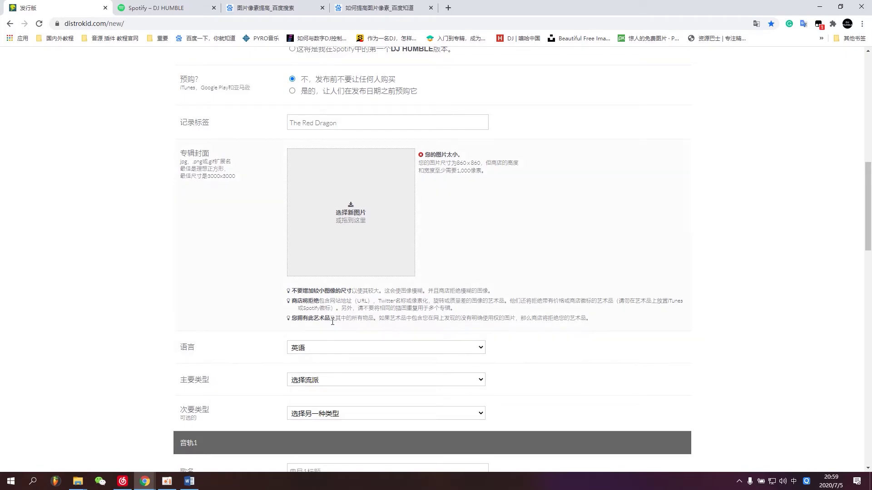
{"action": "scroll", "coordinate": [332, 322], "scroll_direction": "down", "scroll_amount": 15}
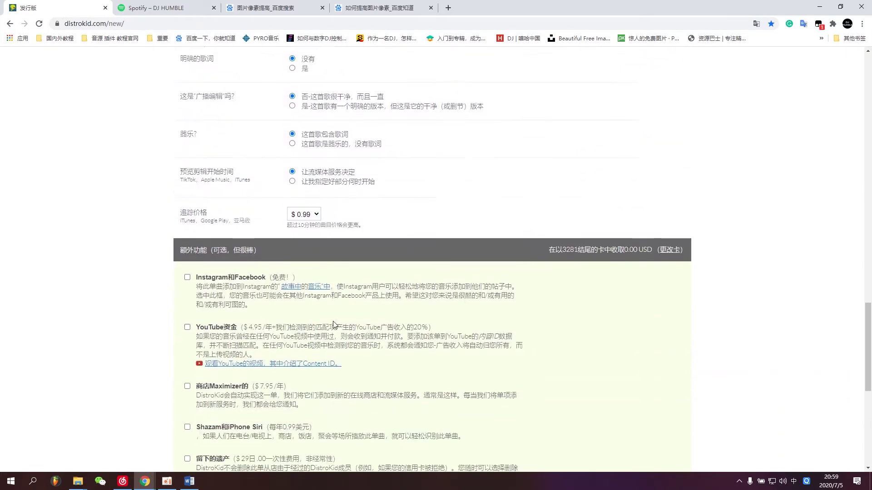
{"action": "scroll", "coordinate": [334, 324], "scroll_direction": "up", "scroll_amount": 15}
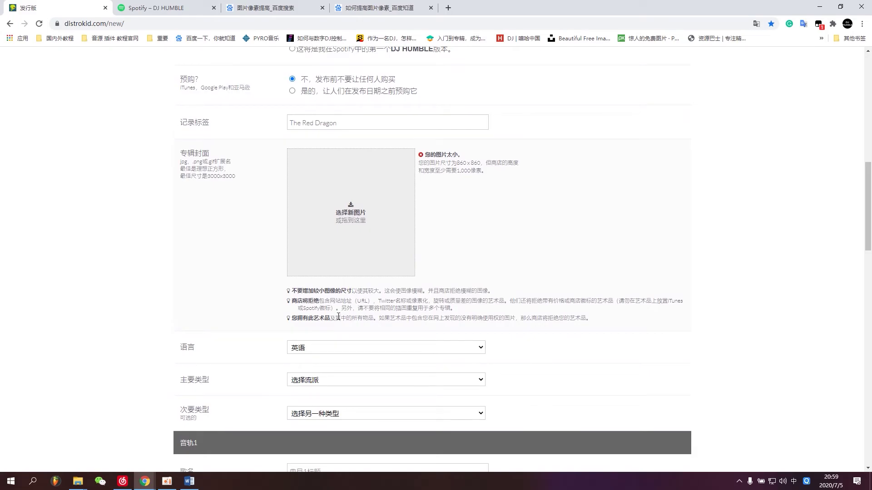
{"action": "scroll", "coordinate": [338, 318], "scroll_direction": "down", "scroll_amount": 5}
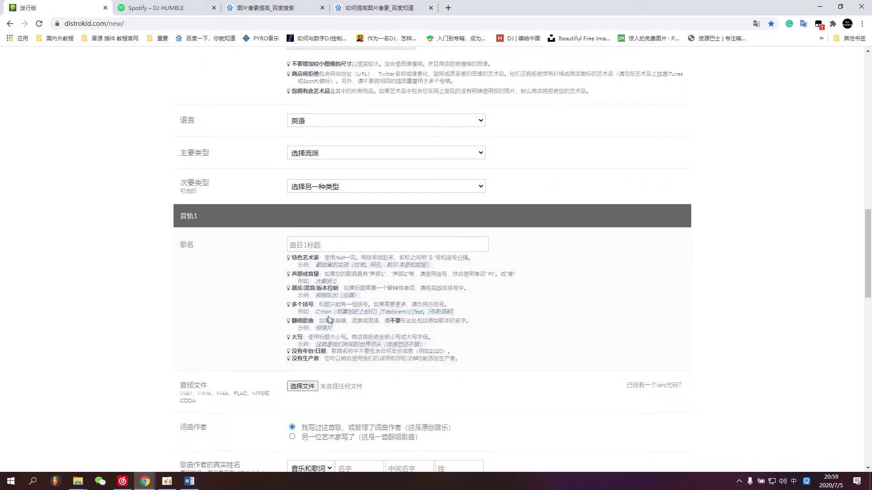
{"action": "scroll", "coordinate": [329, 320], "scroll_direction": "up", "scroll_amount": 6}
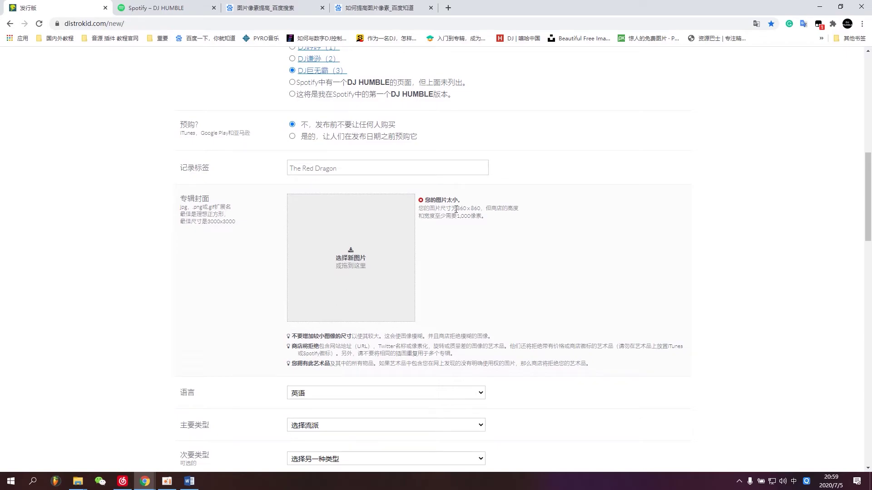
Step: Switch to File Explorer and open 封面.png from the 作品 infinite bounce folder in Paint
{"action": "left_click", "coordinate": [78, 481]}
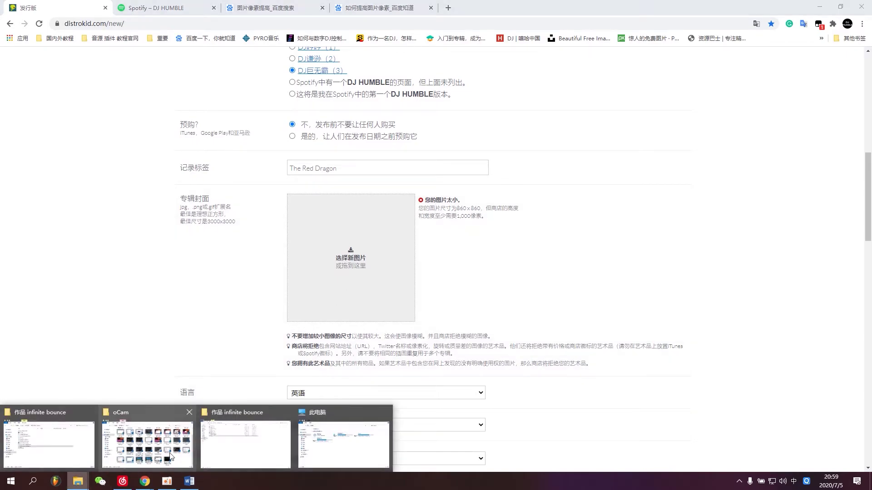
{"action": "left_click", "coordinate": [217, 440]}
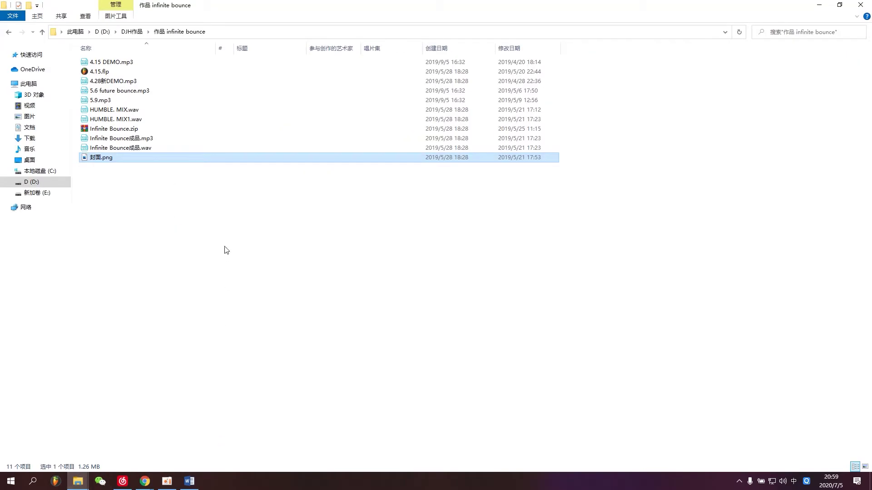
{"action": "right_click", "coordinate": [111, 160]}
{"action": "mouse_move", "coordinate": [200, 272]}
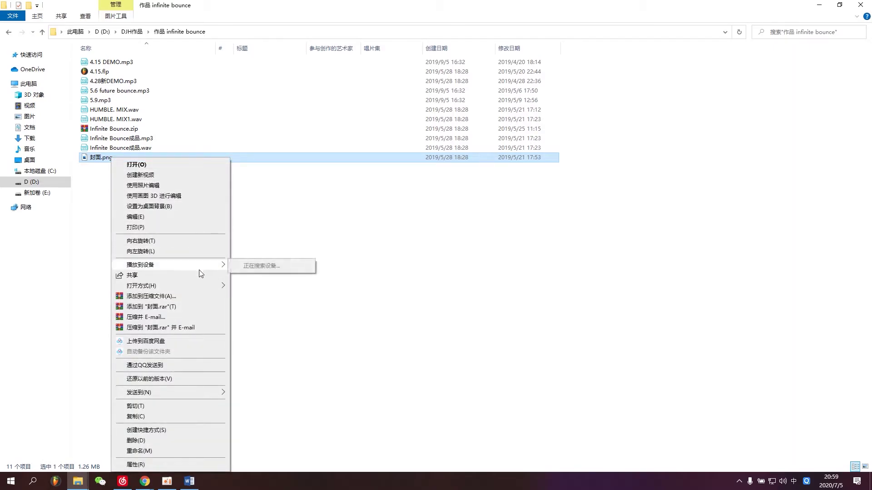
{"action": "mouse_move", "coordinate": [190, 286]}
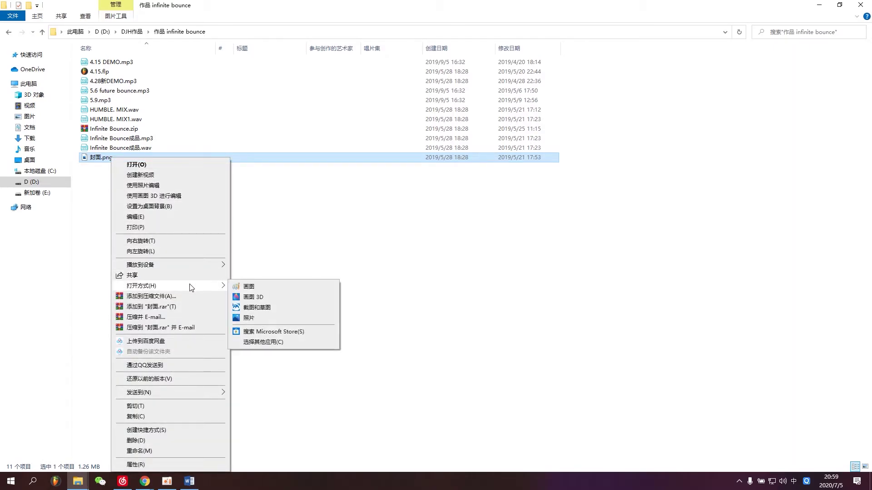
{"action": "left_click", "coordinate": [253, 291]}
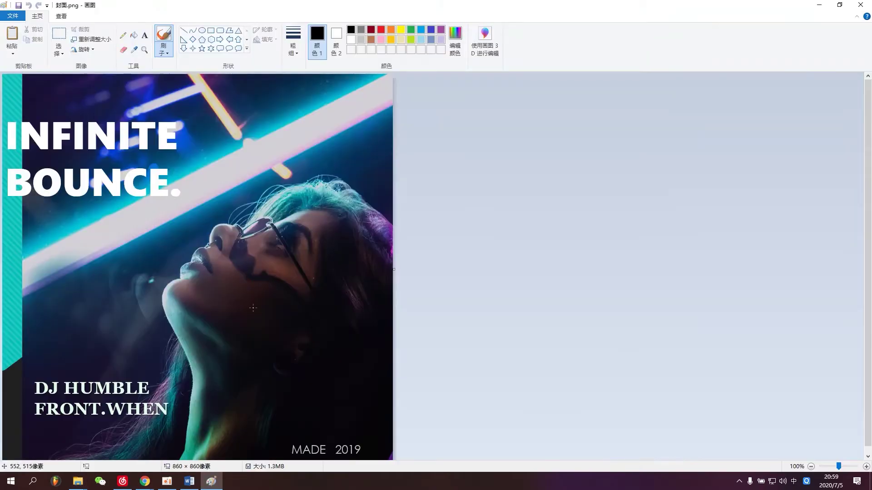
Step: Open the cover image's resize settings, base them on pixels, and compare the dimensions with the cover requirement on DistroKid
{"action": "left_click", "coordinate": [91, 40]}
{"action": "left_click_drag", "start_coordinate": [65, 56], "coordinate": [250, 118]}
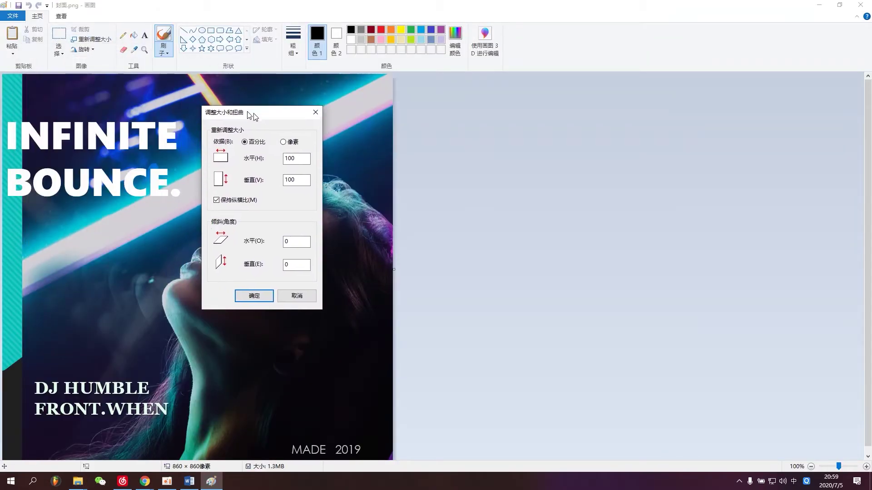
{"action": "left_click", "coordinate": [284, 141]}
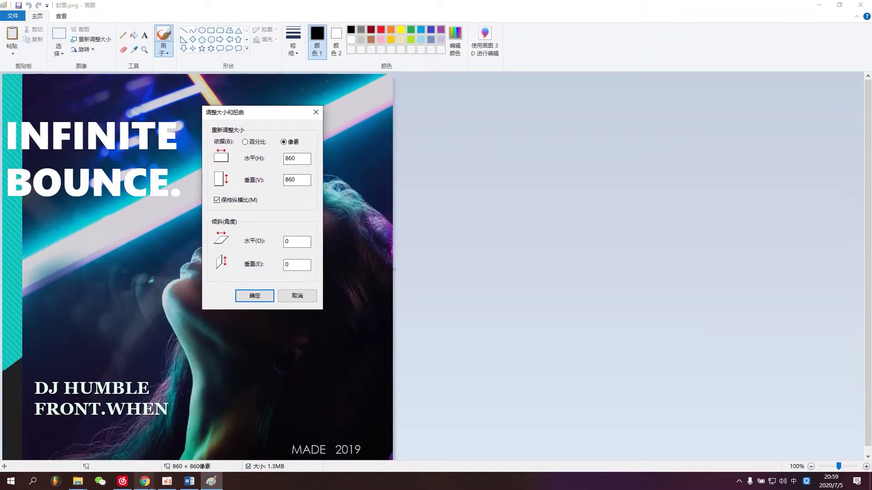
{"action": "mouse_move", "coordinate": [144, 481]}
{"action": "left_click", "coordinate": [223, 448]}
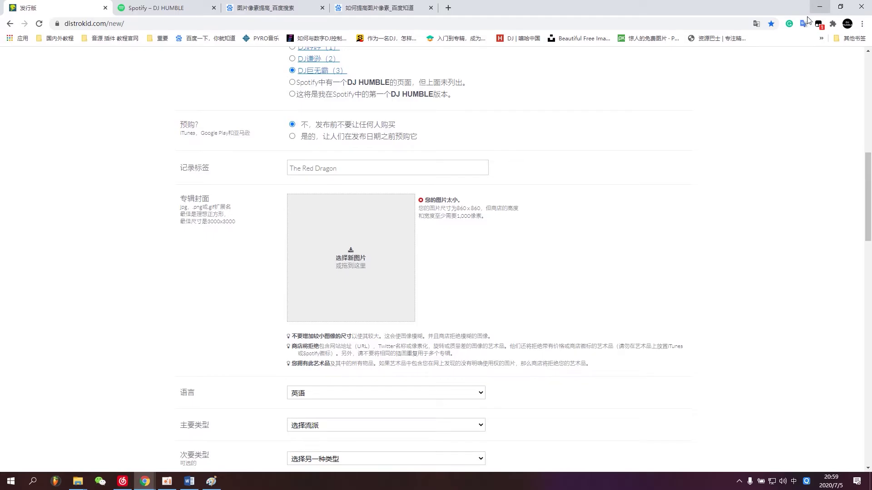
{"action": "left_click", "coordinate": [212, 481]}
{"action": "double_click", "coordinate": [293, 158]}
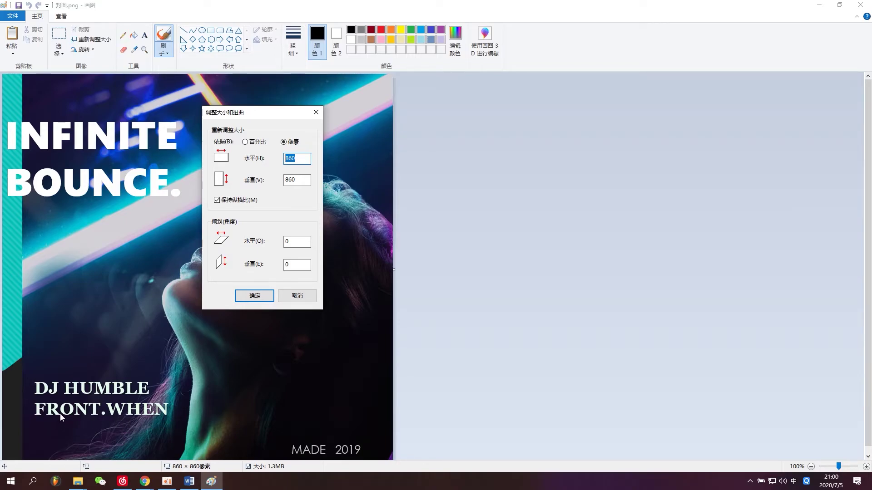
{"action": "left_click_drag", "start_coordinate": [256, 116], "coordinate": [485, 190]}
Step: Switch to NetEase Cloud Music and open the signed-in account's profile page
{"action": "left_click", "coordinate": [122, 481]}
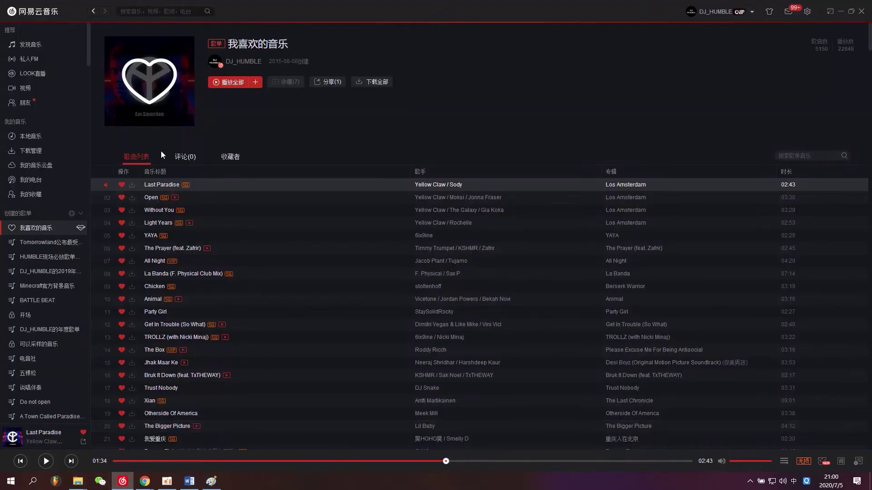
{"action": "left_click", "coordinate": [726, 13]}
{"action": "left_click", "coordinate": [709, 36]}
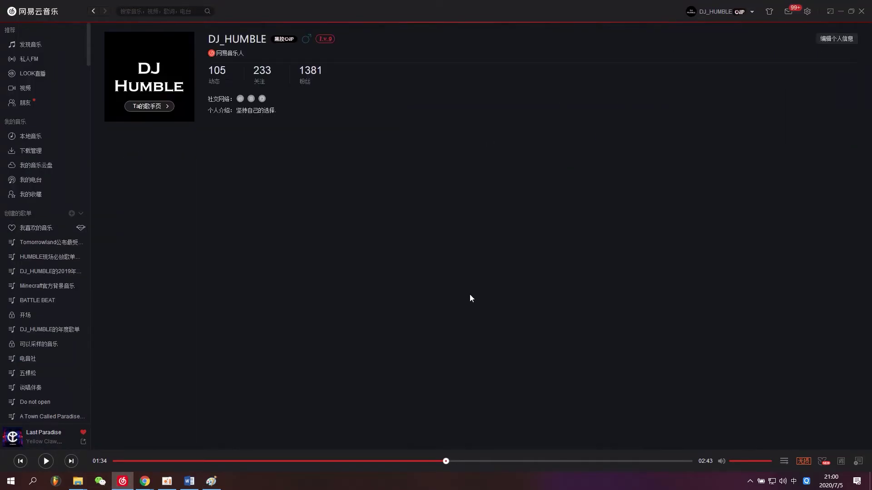
Step: Open the artist page from the profile and browse the cover artwork of the previous releases
{"action": "left_click", "coordinate": [166, 107]}
{"action": "scroll", "coordinate": [292, 302], "scroll_direction": "down", "scroll_amount": 5}
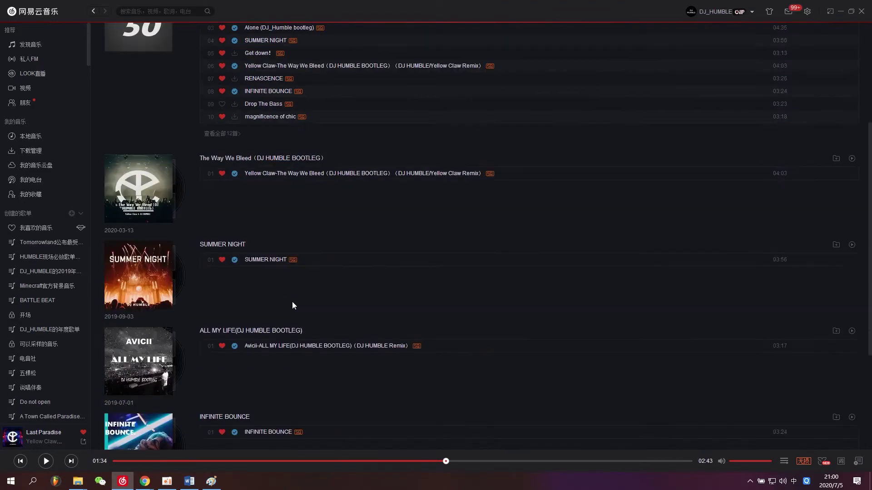
{"action": "scroll", "coordinate": [152, 204], "scroll_direction": "down", "scroll_amount": 10}
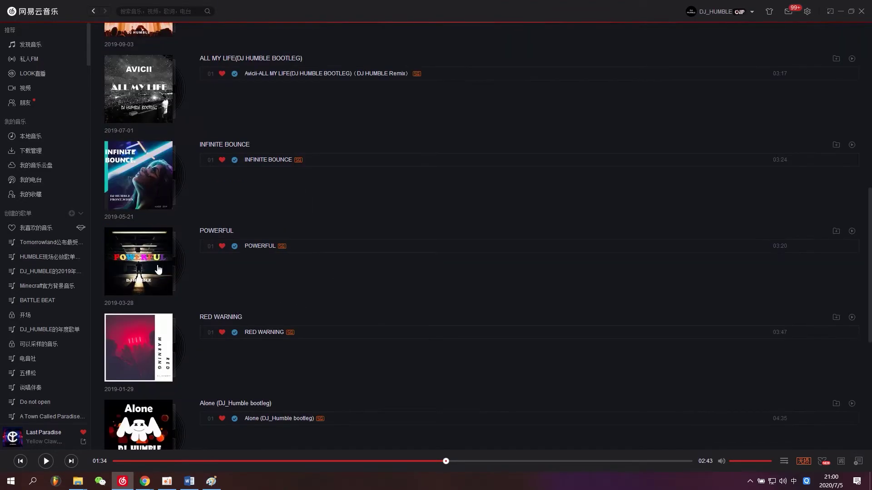
{"action": "scroll", "coordinate": [143, 386], "scroll_direction": "down", "scroll_amount": 4}
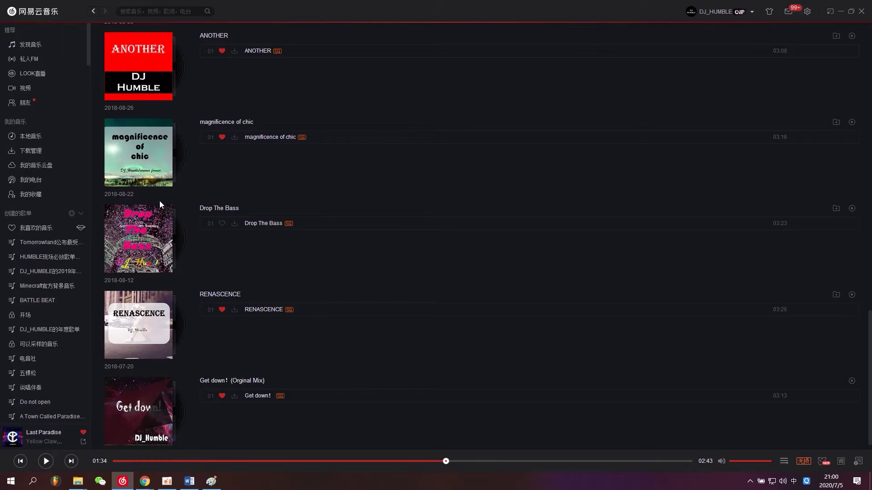
{"action": "scroll", "coordinate": [168, 272], "scroll_direction": "up", "scroll_amount": 13}
{"action": "scroll", "coordinate": [173, 238], "scroll_direction": "up", "scroll_amount": 6}
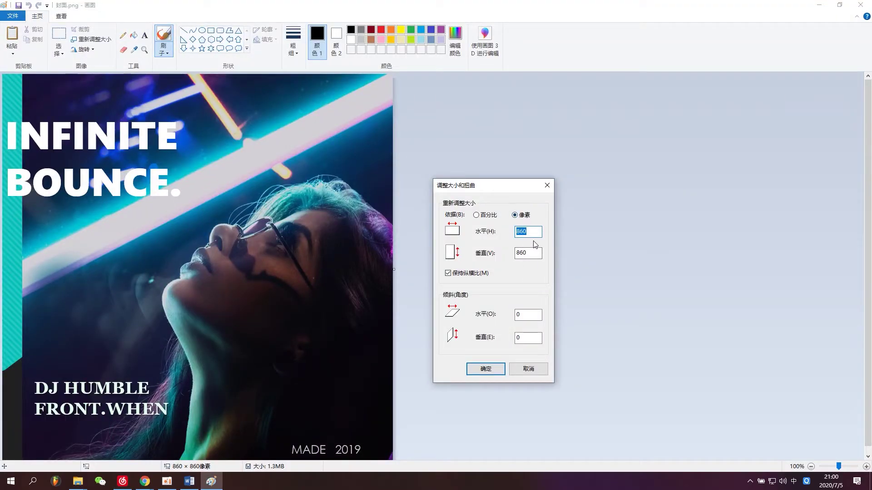
Step: Switch back to Paint, resize the cover image to 1000 × 1000 pixels, save it and close Paint
{"action": "type", "text": "1000"}
{"action": "left_click", "coordinate": [495, 372]}
{"action": "scroll", "coordinate": [489, 385], "scroll_direction": "down", "scroll_amount": 3}
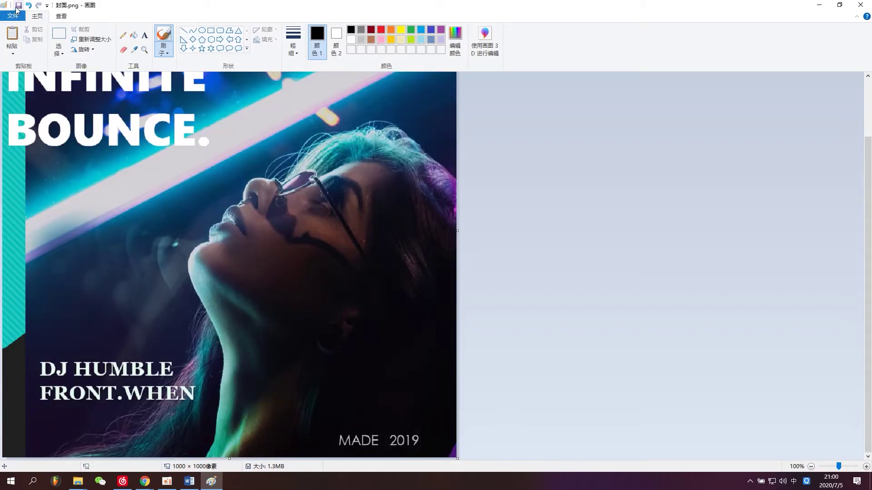
{"action": "key", "text": "ctrl+s"}
{"action": "left_click", "coordinate": [861, 5]}
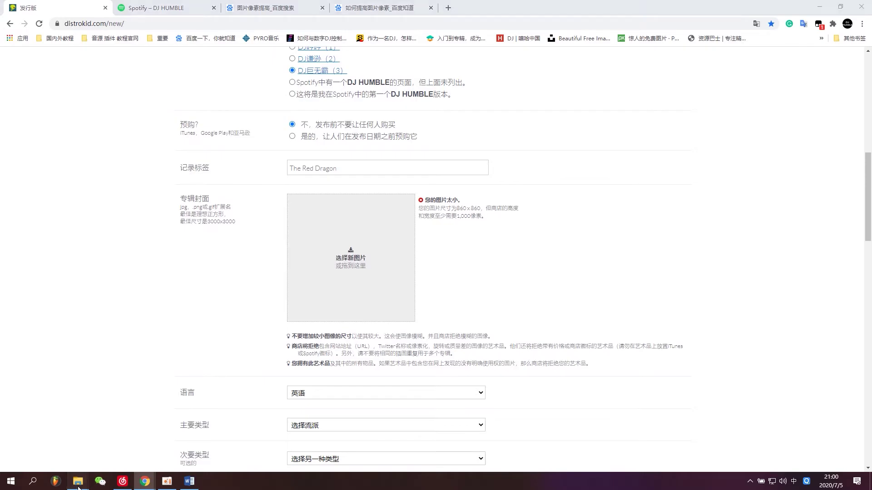
Step: Switch to File Explorer and preview the resized 封面.png from the 作品 infinite bounce folder
{"action": "mouse_move", "coordinate": [78, 488]}
{"action": "left_click", "coordinate": [48, 443]}
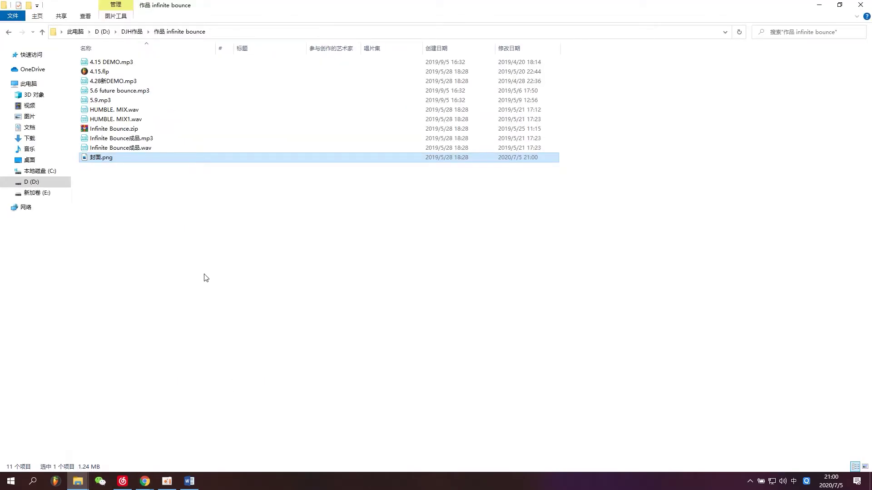
{"action": "double_click", "coordinate": [154, 160]}
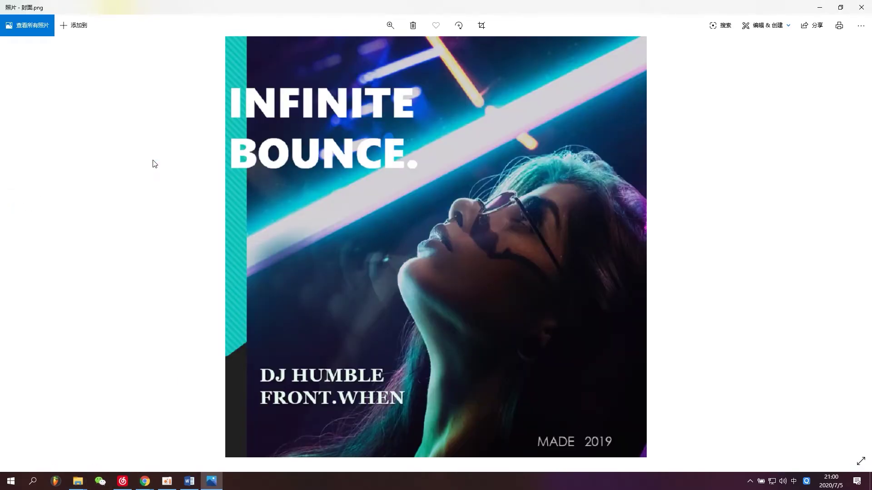
{"action": "left_click", "coordinate": [861, 7]}
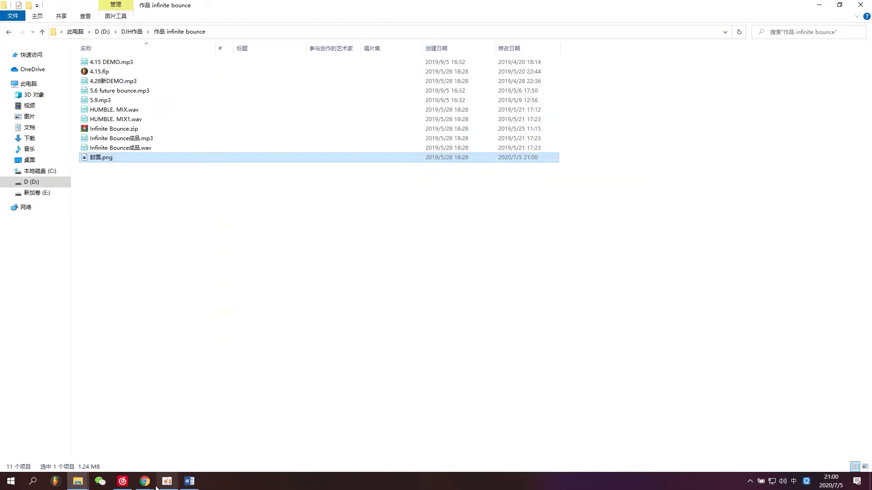
Step: Switch to the DistroKid release form in Chrome and upload the resized cover image as the album cover
{"action": "mouse_move", "coordinate": [150, 485]}
{"action": "left_click", "coordinate": [223, 437]}
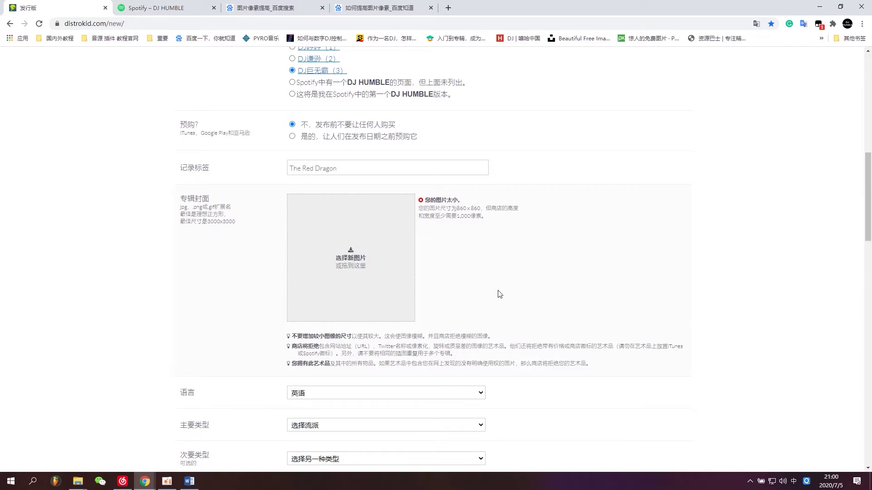
{"action": "left_click", "coordinate": [377, 260]}
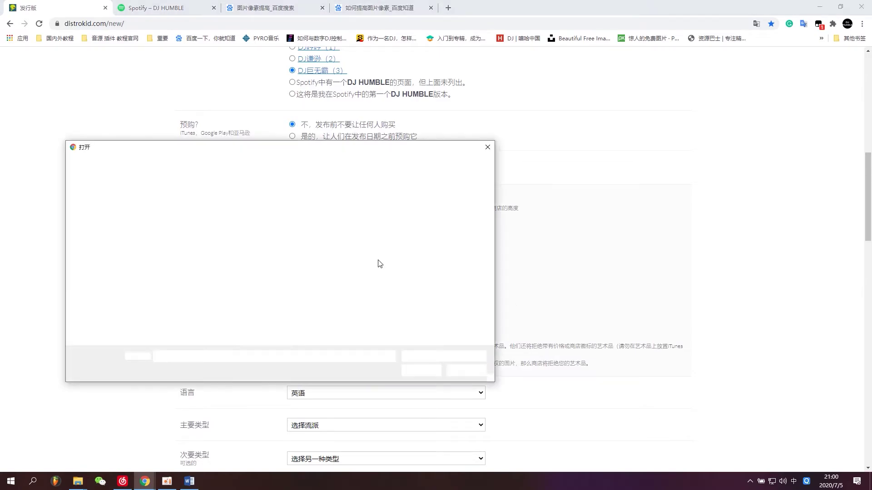
{"action": "left_click", "coordinate": [173, 213]}
{"action": "left_click", "coordinate": [424, 371]}
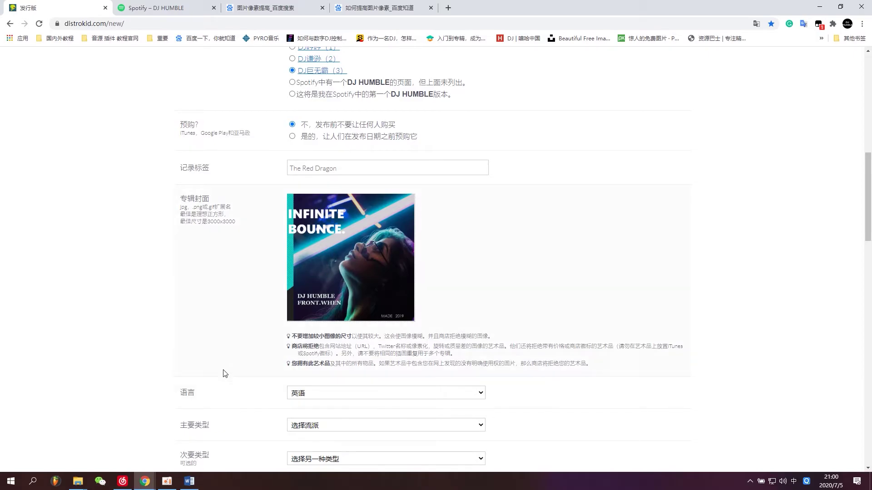
Step: Look through the available language and primary genre options below the album cover without changing them
{"action": "scroll", "coordinate": [193, 340], "scroll_direction": "down", "scroll_amount": 1}
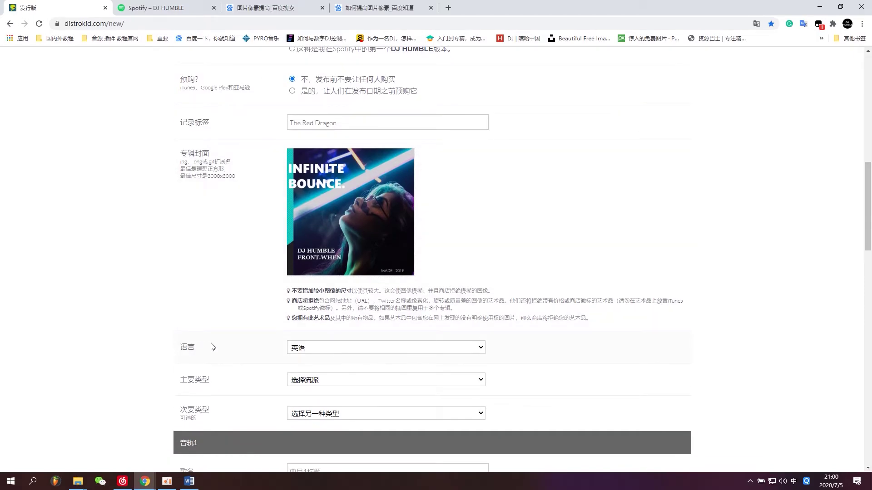
{"action": "left_click", "coordinate": [327, 352]}
{"action": "left_click", "coordinate": [327, 352]}
{"action": "scroll", "coordinate": [247, 246], "scroll_direction": "down", "scroll_amount": 1}
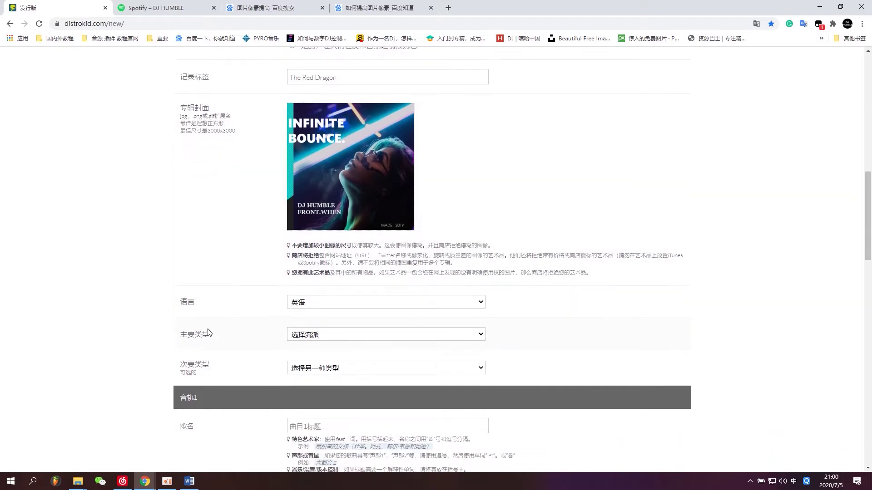
{"action": "left_click", "coordinate": [328, 336]}
{"action": "scroll", "coordinate": [327, 335], "scroll_direction": "down", "scroll_amount": 5}
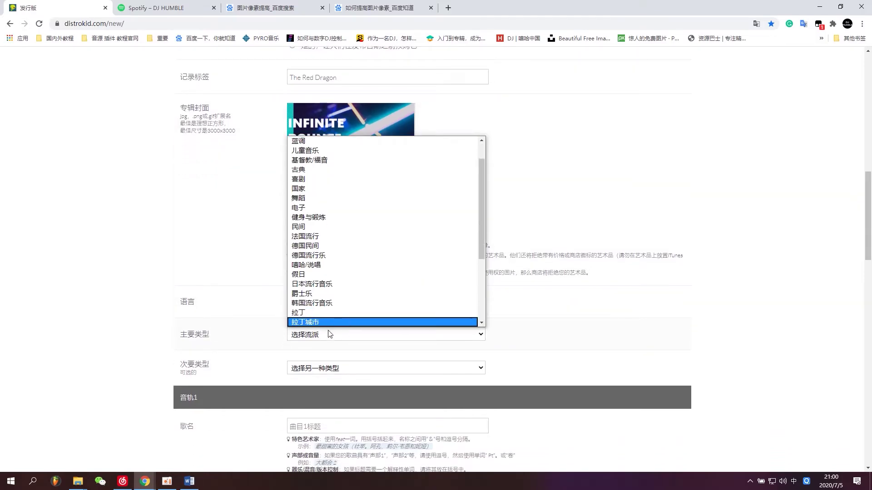
{"action": "left_click", "coordinate": [225, 327]}
Step: Show the release form in its original English instead of the Chinese translation
{"action": "left_click", "coordinate": [759, 24]}
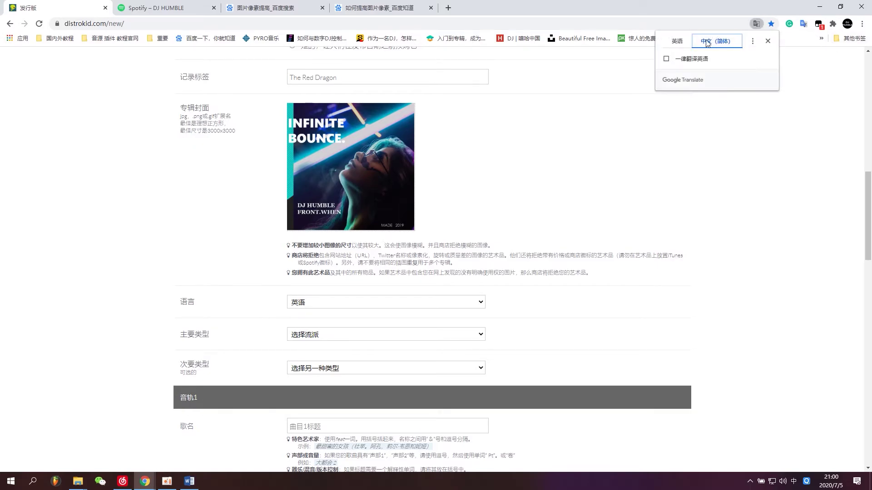
{"action": "left_click", "coordinate": [686, 41]}
{"action": "left_click", "coordinate": [359, 311]}
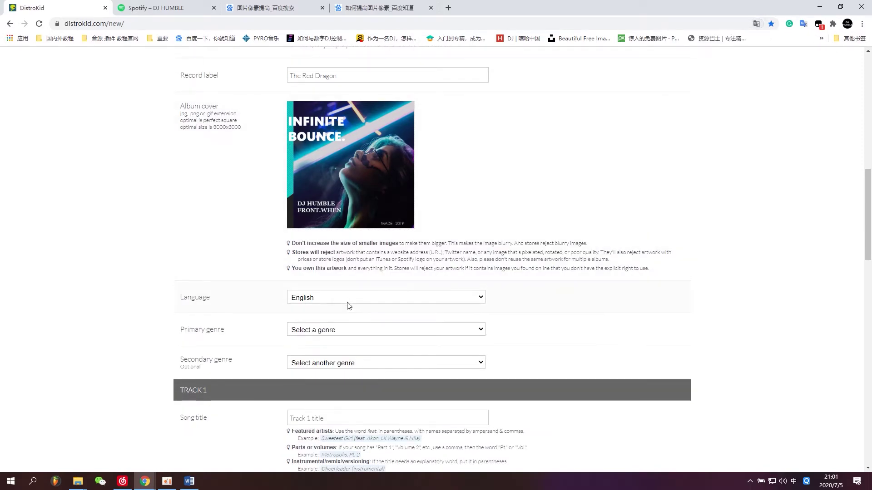
Step: Look through the primary genre options and set the release's primary genre to Electronic
{"action": "left_click", "coordinate": [338, 334]}
{"action": "scroll", "coordinate": [363, 304], "scroll_direction": "down", "scroll_amount": 4}
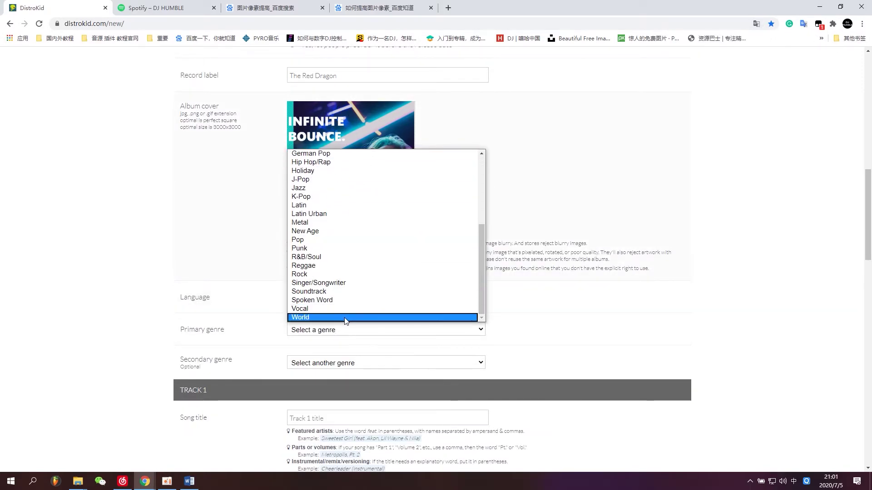
{"action": "scroll", "coordinate": [359, 286], "scroll_direction": "up", "scroll_amount": 3}
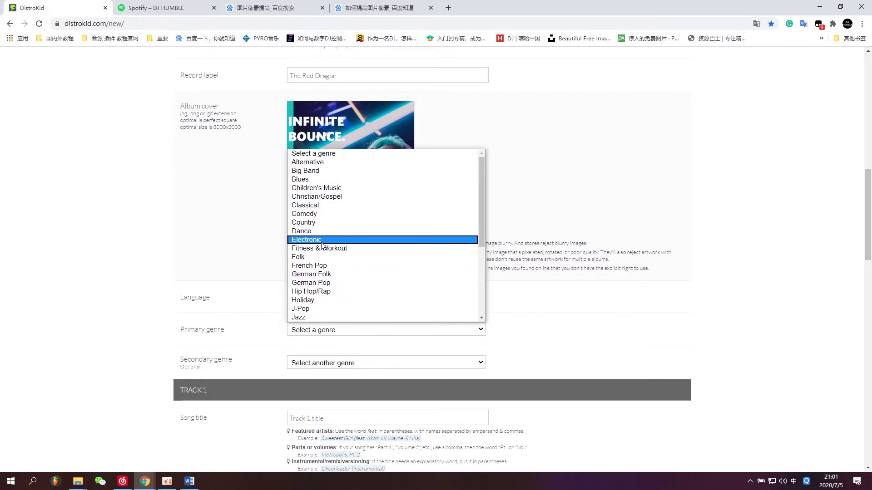
{"action": "scroll", "coordinate": [335, 282], "scroll_direction": "down", "scroll_amount": 3}
{"action": "scroll", "coordinate": [334, 279], "scroll_direction": "up", "scroll_amount": 3}
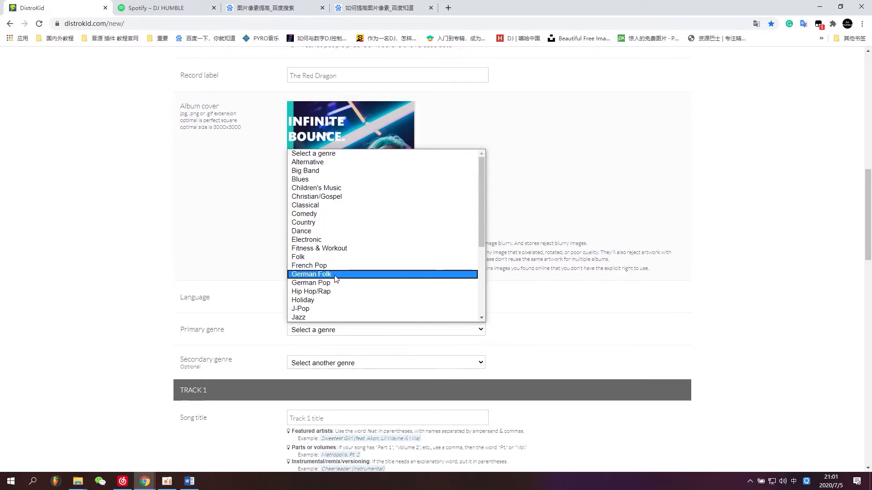
{"action": "scroll", "coordinate": [322, 279], "scroll_direction": "down", "scroll_amount": 3}
{"action": "scroll", "coordinate": [329, 227], "scroll_direction": "up", "scroll_amount": 3}
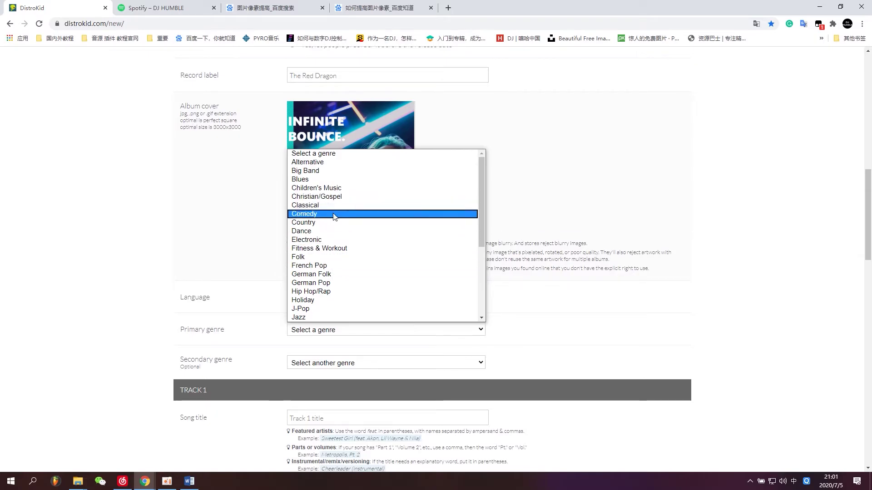
{"action": "left_click", "coordinate": [334, 240]}
Step: Review the electronic subgenre options and set the subgenre to Electro House
{"action": "left_click", "coordinate": [368, 362]}
{"action": "scroll", "coordinate": [372, 273], "scroll_direction": "down", "scroll_amount": 1}
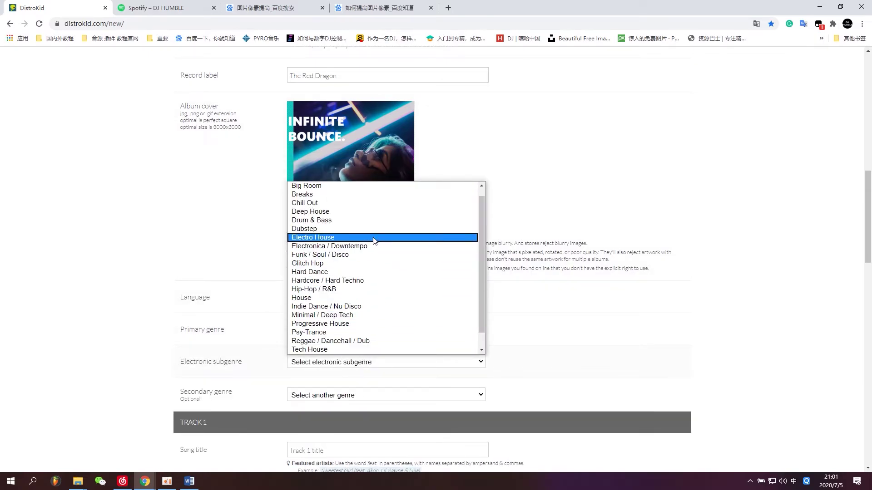
{"action": "scroll", "coordinate": [387, 250], "scroll_direction": "down", "scroll_amount": 1}
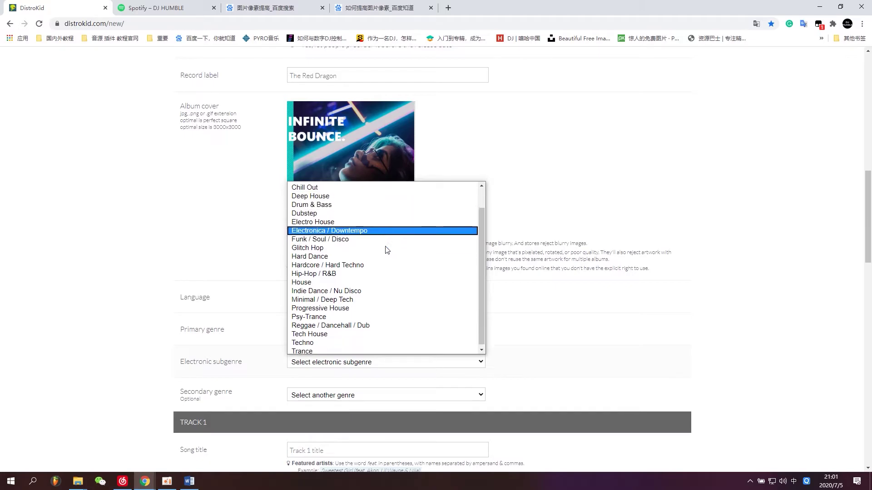
{"action": "scroll", "coordinate": [386, 247], "scroll_direction": "up", "scroll_amount": 1}
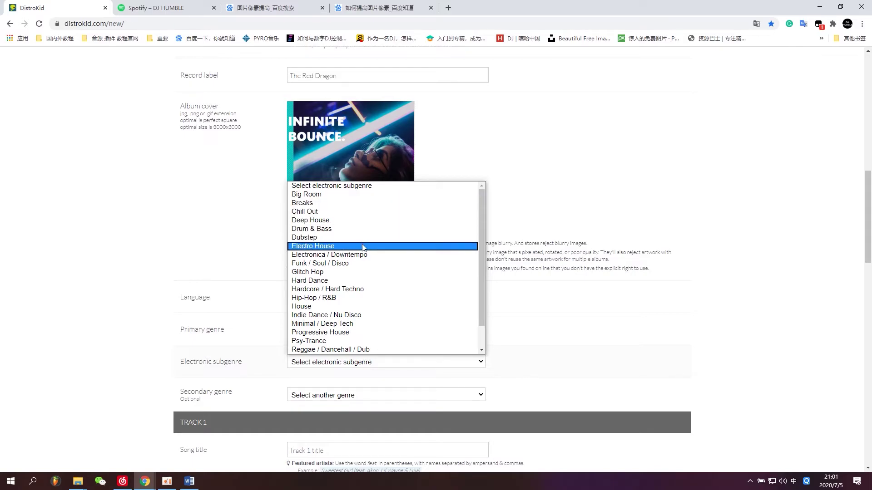
{"action": "scroll", "coordinate": [348, 313], "scroll_direction": "down", "scroll_amount": 1}
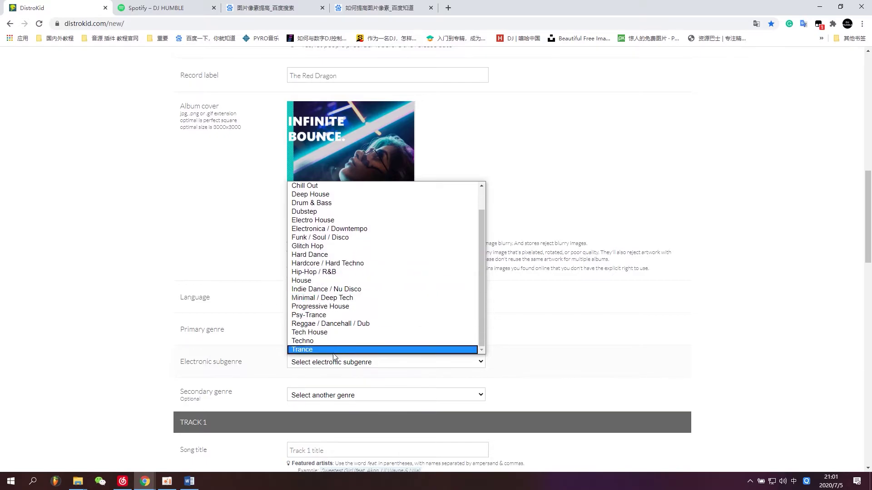
{"action": "scroll", "coordinate": [341, 263], "scroll_direction": "up", "scroll_amount": 1}
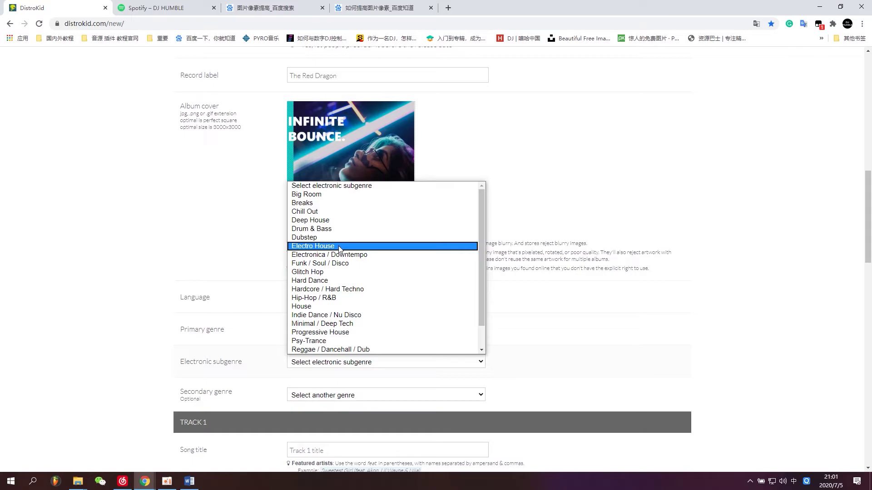
{"action": "left_click", "coordinate": [339, 246]}
{"action": "left_click", "coordinate": [346, 362]}
{"action": "scroll", "coordinate": [341, 318], "scroll_direction": "down", "scroll_amount": 1}
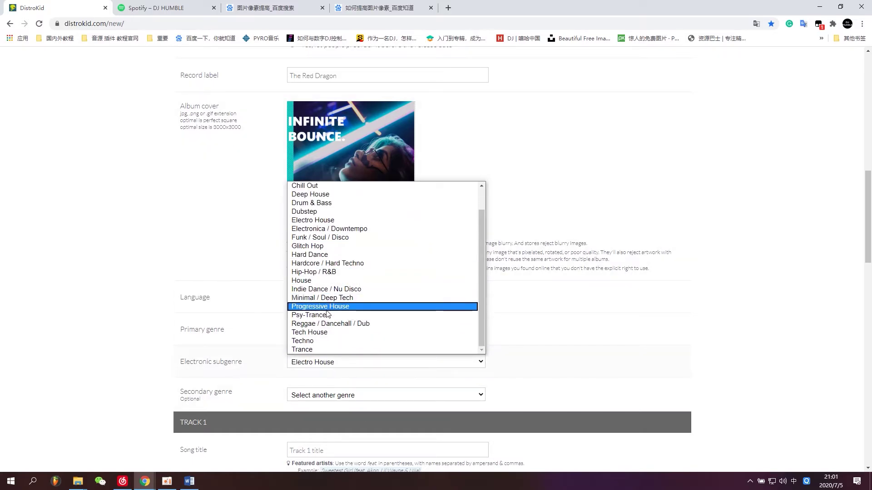
{"action": "scroll", "coordinate": [335, 273], "scroll_direction": "up", "scroll_amount": 1}
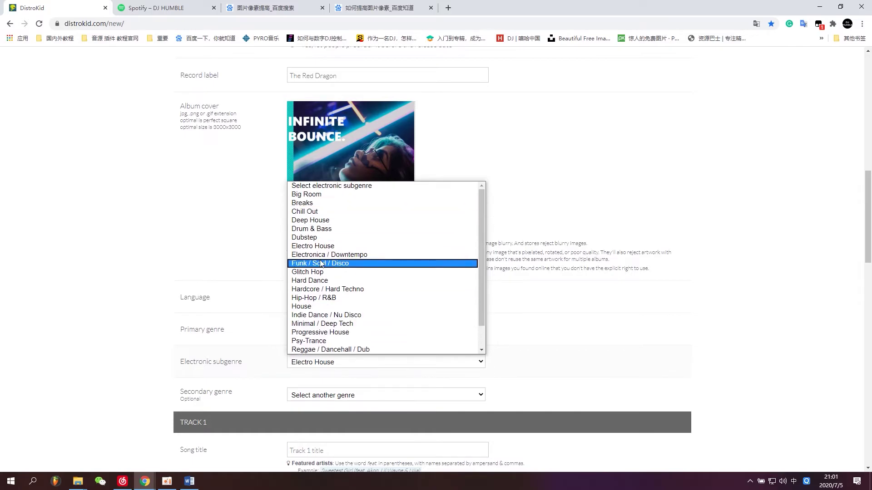
{"action": "left_click", "coordinate": [331, 246]}
Step: Look through the optional secondary genre choices and leave the field without a selection
{"action": "scroll", "coordinate": [354, 377], "scroll_direction": "down", "scroll_amount": 1}
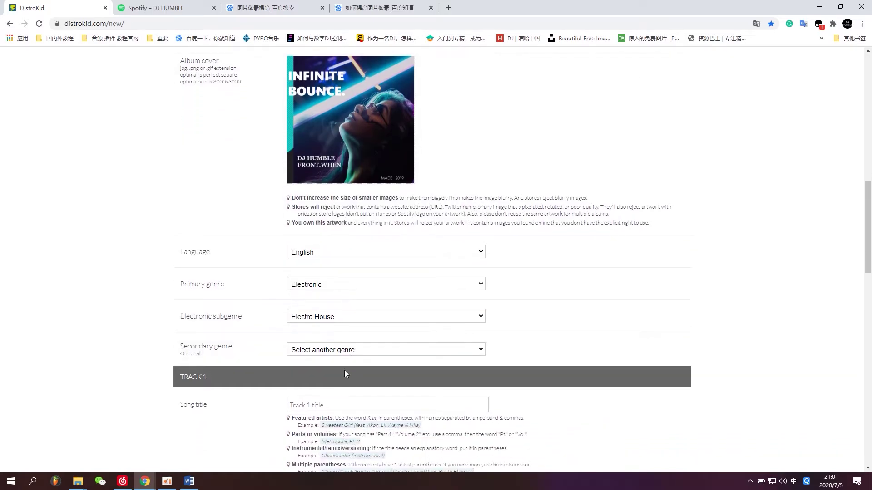
{"action": "left_click", "coordinate": [357, 352]}
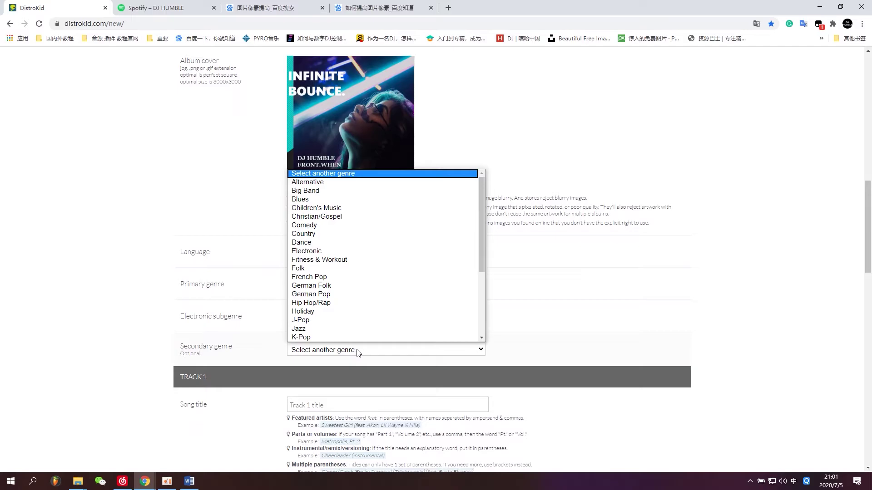
{"action": "scroll", "coordinate": [360, 305], "scroll_direction": "down", "scroll_amount": 4}
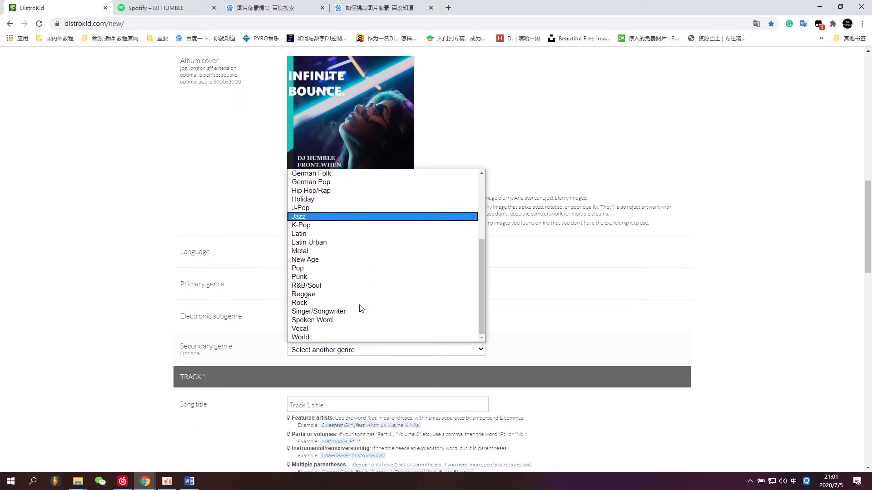
{"action": "scroll", "coordinate": [393, 246], "scroll_direction": "up", "scroll_amount": 5}
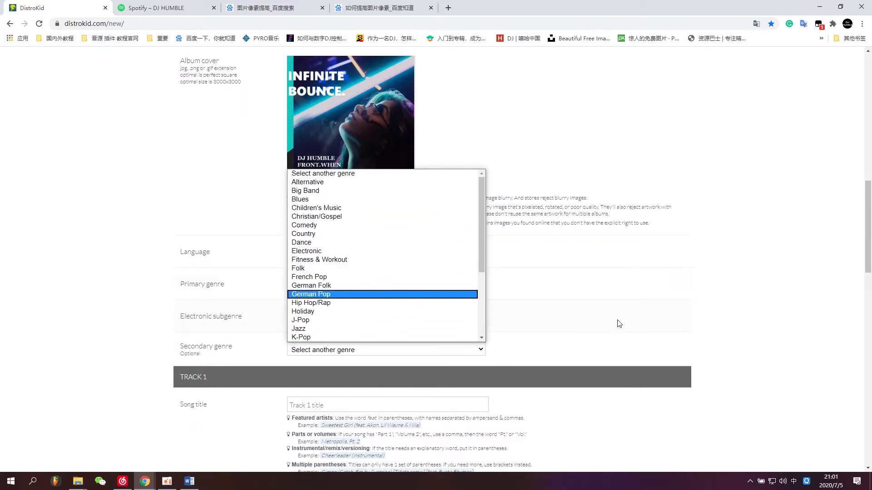
{"action": "left_click", "coordinate": [630, 291]}
Step: Translate the form back into Simplified Chinese and check the secondary genre options there without choosing one
{"action": "left_click", "coordinate": [756, 24]}
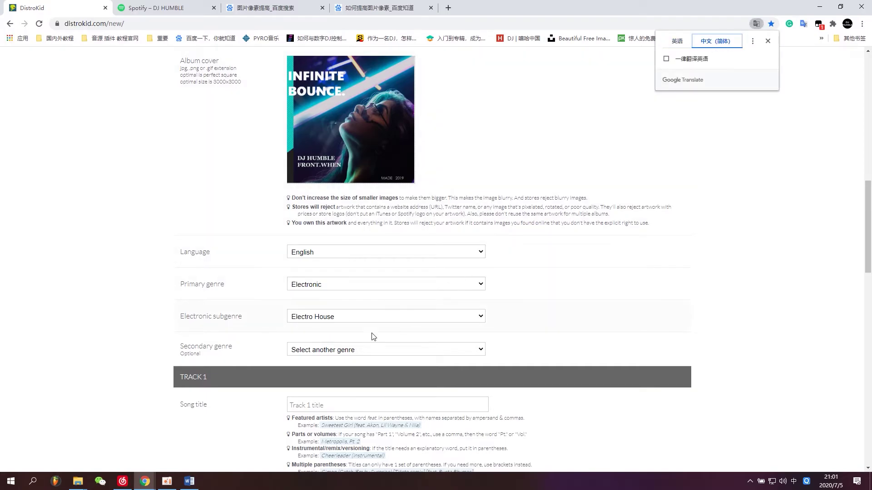
{"action": "left_click", "coordinate": [354, 353]}
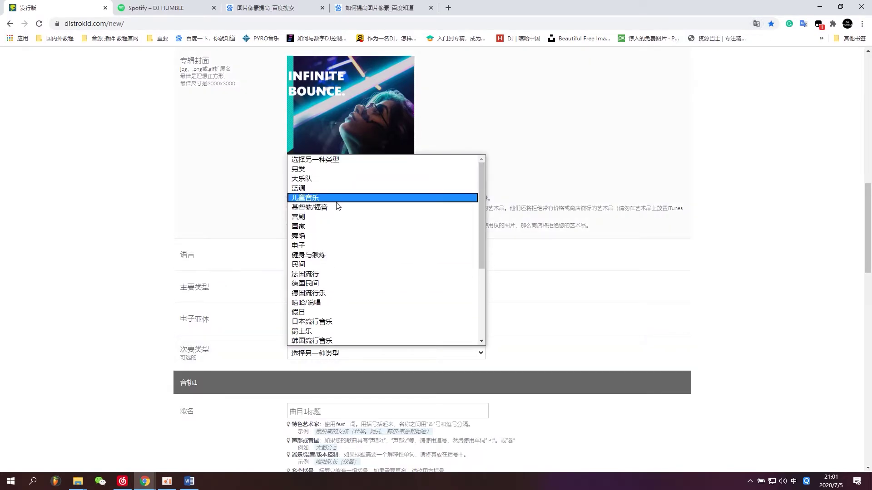
{"action": "scroll", "coordinate": [337, 202], "scroll_direction": "down", "scroll_amount": 3}
{"action": "scroll", "coordinate": [327, 260], "scroll_direction": "down", "scroll_amount": 2}
{"action": "left_click", "coordinate": [766, 311]}
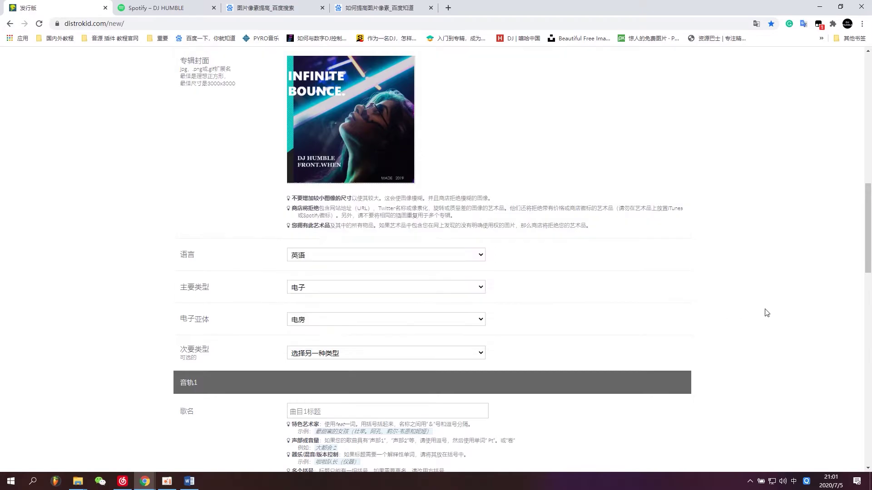
Step: Restore the form to English and set the secondary genre to Dance after looking through the options
{"action": "left_click", "coordinate": [756, 24]}
{"action": "left_click", "coordinate": [676, 41]}
{"action": "left_click", "coordinate": [383, 349]}
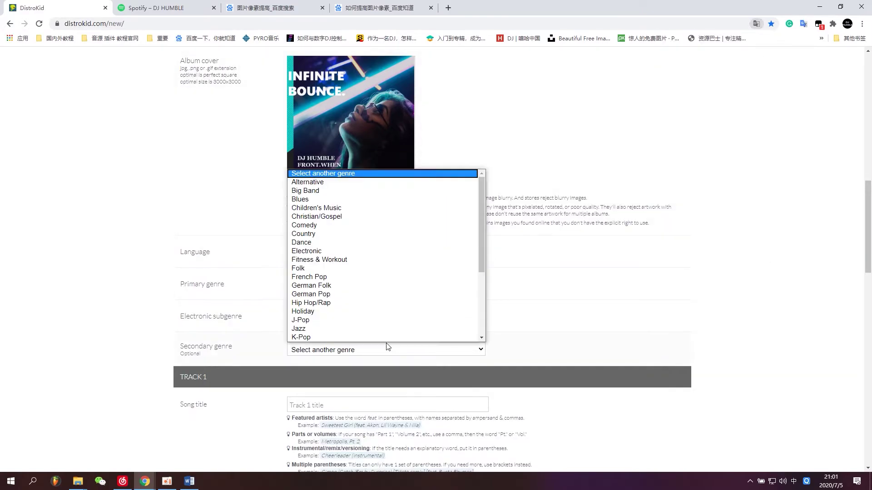
{"action": "scroll", "coordinate": [375, 327], "scroll_direction": "down", "scroll_amount": 1}
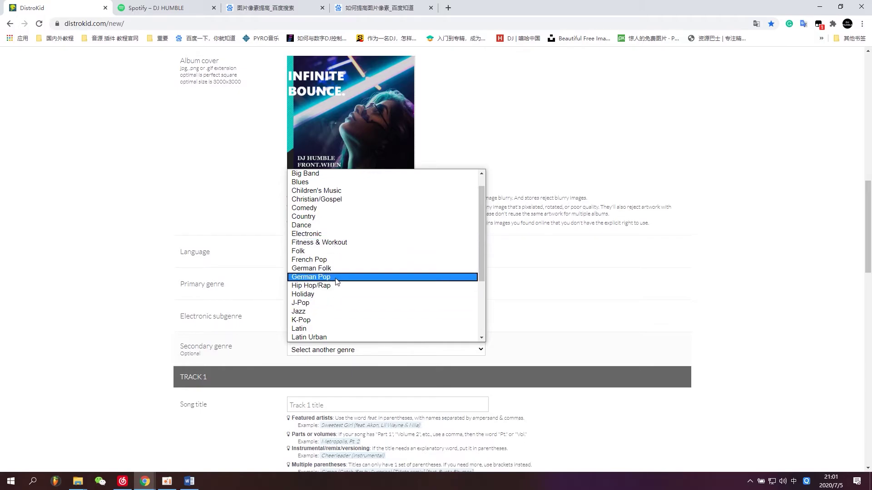
{"action": "scroll", "coordinate": [336, 282], "scroll_direction": "down", "scroll_amount": 4}
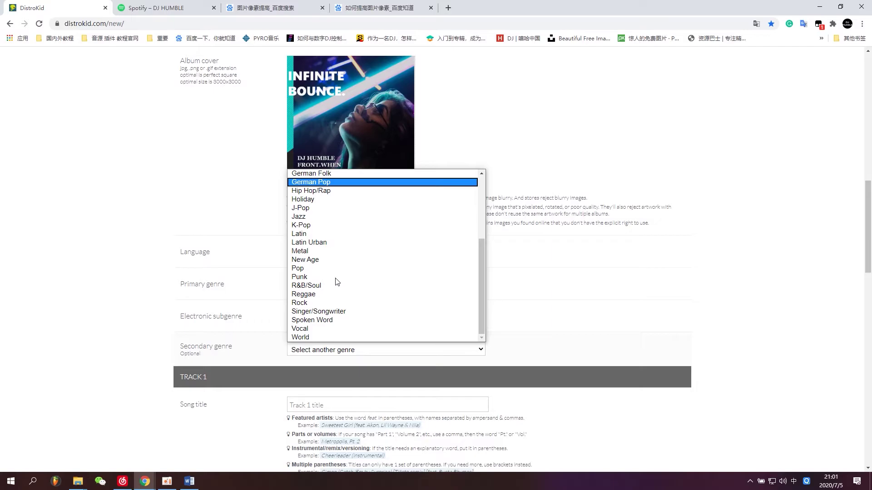
{"action": "scroll", "coordinate": [336, 272], "scroll_direction": "up", "scroll_amount": 5}
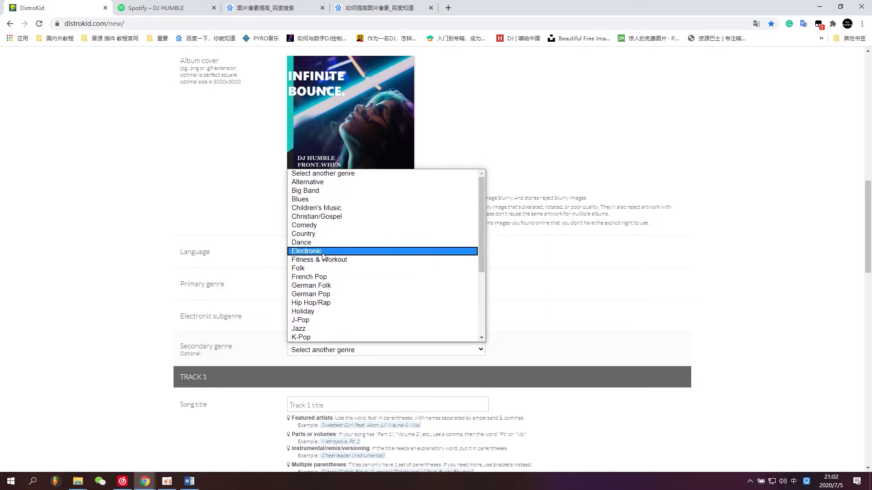
{"action": "left_click", "coordinate": [314, 242]}
Step: Read the song title guidelines for Track 1, focusing on the featured artists rule and its example
{"action": "scroll", "coordinate": [105, 349], "scroll_direction": "down", "scroll_amount": 3}
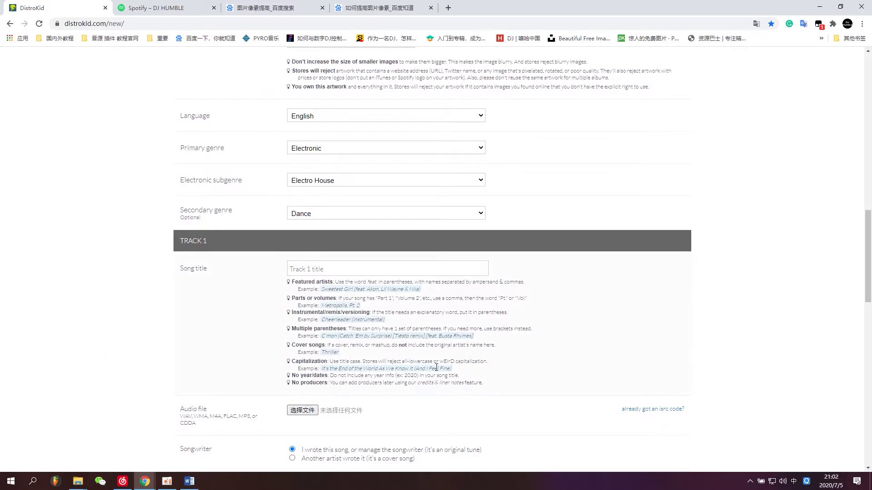
{"action": "left_click_drag", "start_coordinate": [488, 386], "coordinate": [293, 282]}
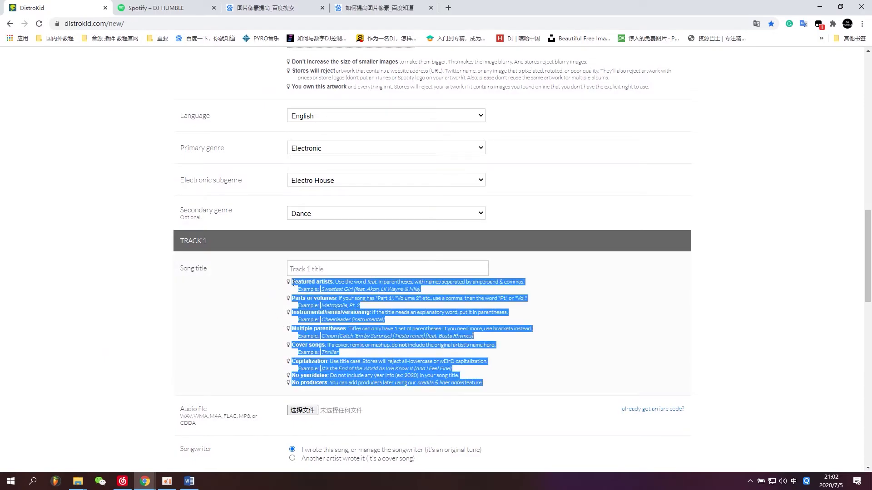
{"action": "left_click", "coordinate": [341, 294]}
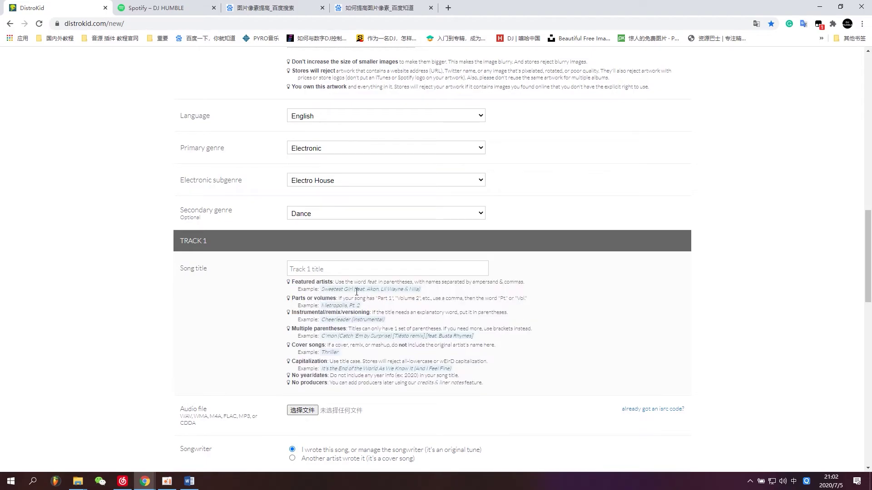
{"action": "left_click_drag", "start_coordinate": [356, 292], "coordinate": [393, 297]}
{"action": "left_click", "coordinate": [390, 291]}
Step: Try "feat." in Track 1's song title to view the featured-artist formatting notice, and clear the field
{"action": "left_click", "coordinate": [358, 271]}
{"action": "type", "text": "fea"}
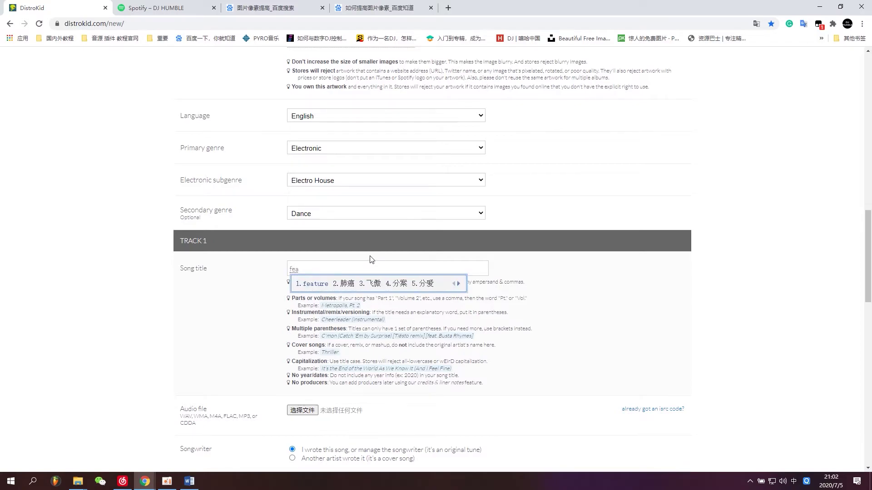
{"action": "key", "text": "Escape"}
{"action": "key", "text": "alt+shift"}
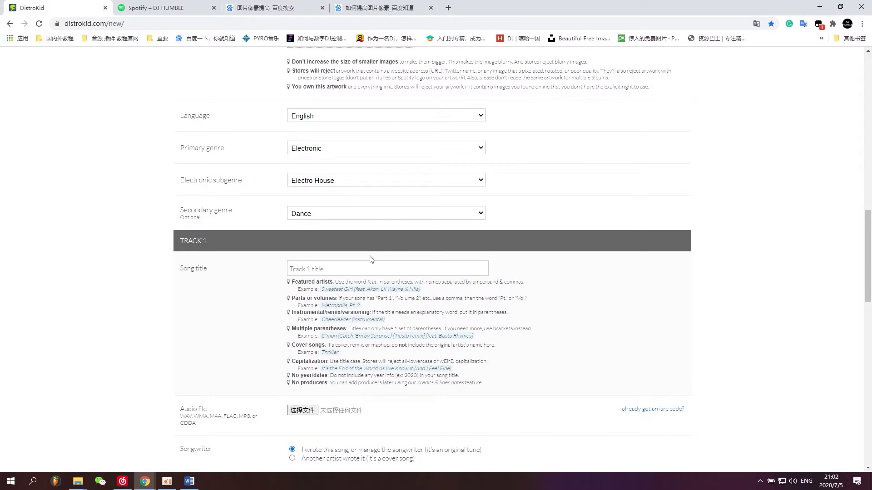
{"action": "type", "text": "f"}
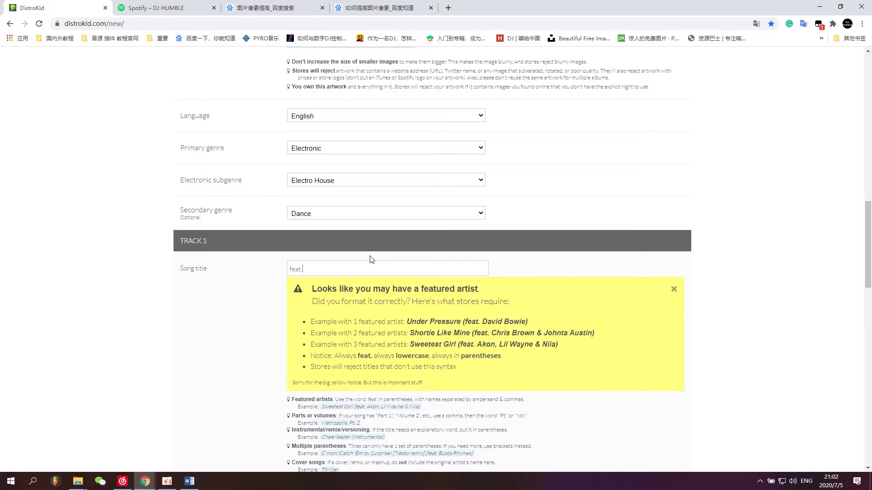
{"action": "key", "text": "BackSpace"}
{"action": "left_click", "coordinate": [673, 291]}
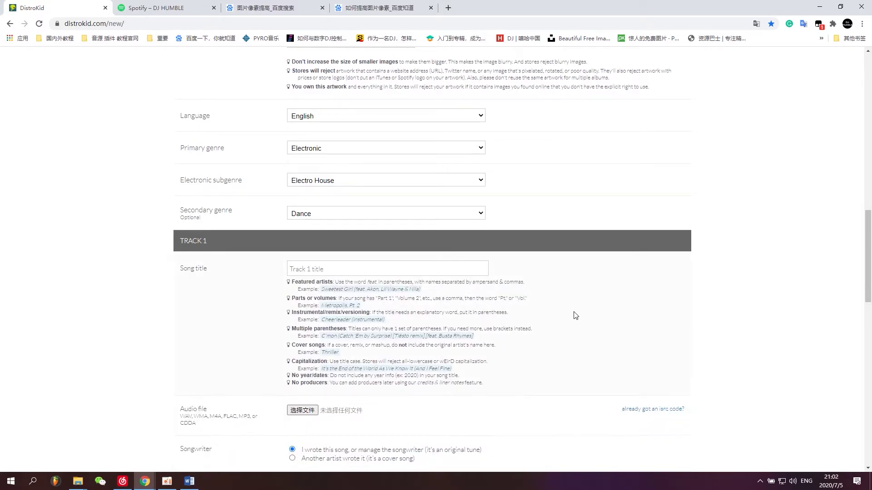
Step: Translate the form into Simplified Chinese and read the song title rules on featured artists and parts or volumes
{"action": "left_click", "coordinate": [756, 23]}
{"action": "left_click", "coordinate": [717, 41]}
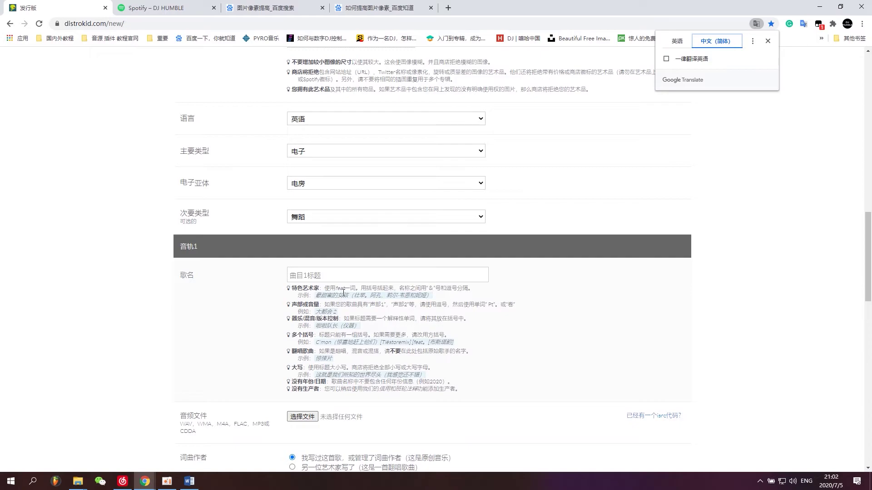
{"action": "left_click_drag", "start_coordinate": [350, 289], "coordinate": [366, 304]}
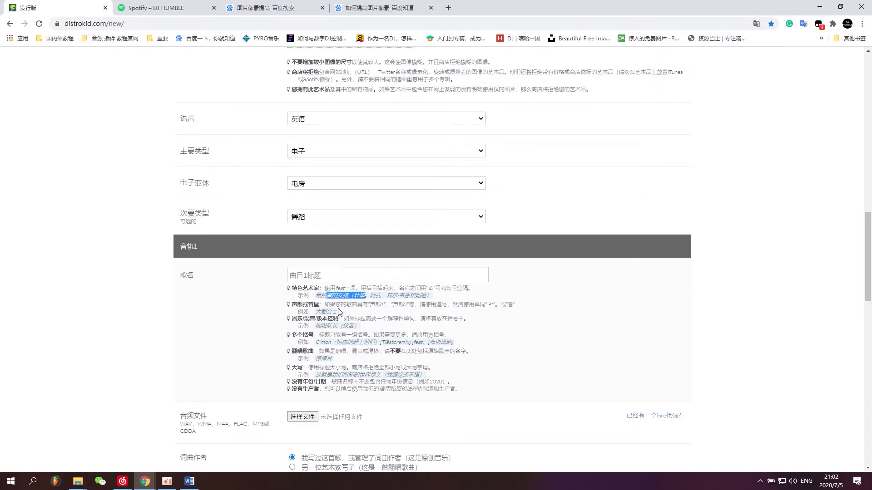
{"action": "left_click", "coordinate": [327, 301]}
Step: Return the form to English and examine the song title rules and examples for parts or volumes and instrumental versions
{"action": "left_click", "coordinate": [756, 23]}
{"action": "left_click", "coordinate": [677, 41]}
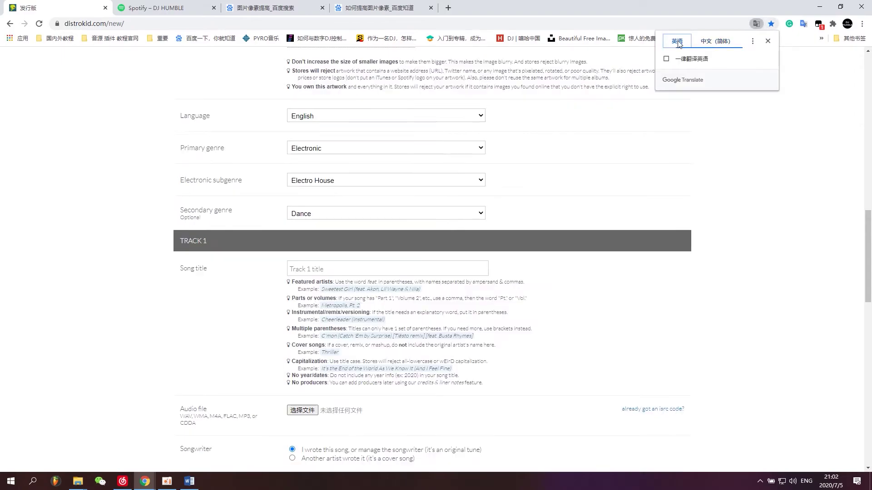
{"action": "double_click", "coordinate": [523, 298]}
{"action": "left_click", "coordinate": [351, 313]}
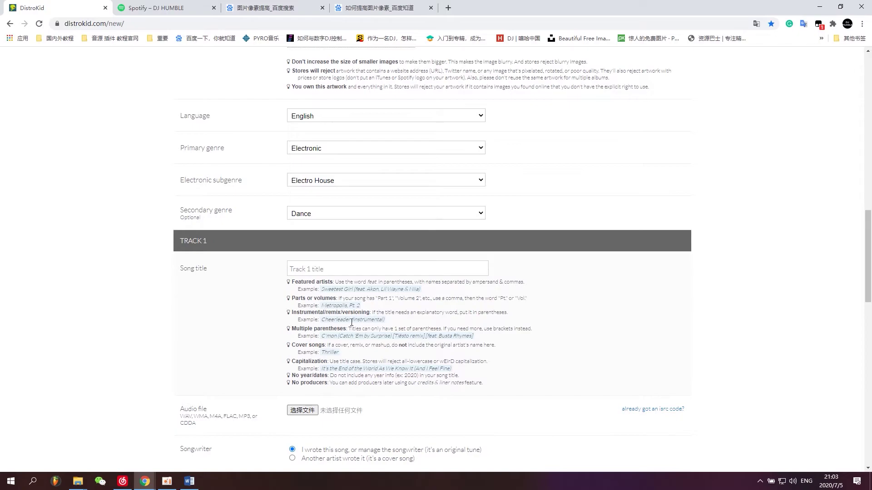
{"action": "left_click_drag", "start_coordinate": [351, 321], "coordinate": [401, 322]}
{"action": "left_click", "coordinate": [338, 329]}
Step: Translate the form into Simplified Chinese to read the title capitalization rule, and restore the English version
{"action": "left_click", "coordinate": [756, 23]}
{"action": "left_click", "coordinate": [716, 41]}
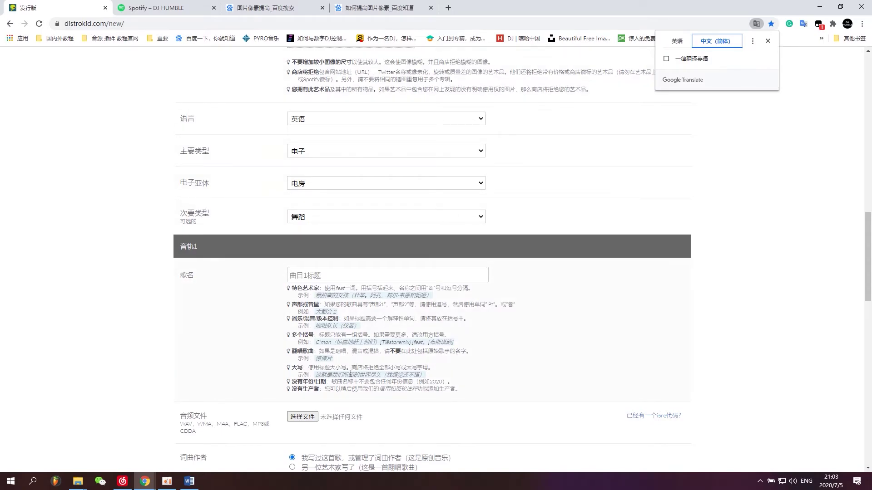
{"action": "left_click_drag", "start_coordinate": [319, 367], "coordinate": [342, 365]}
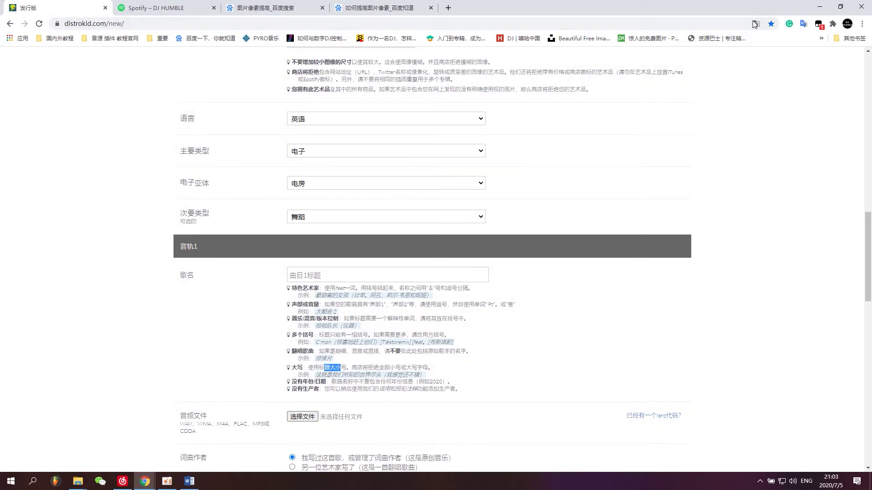
{"action": "left_click", "coordinate": [754, 23]}
{"action": "left_click", "coordinate": [677, 40]}
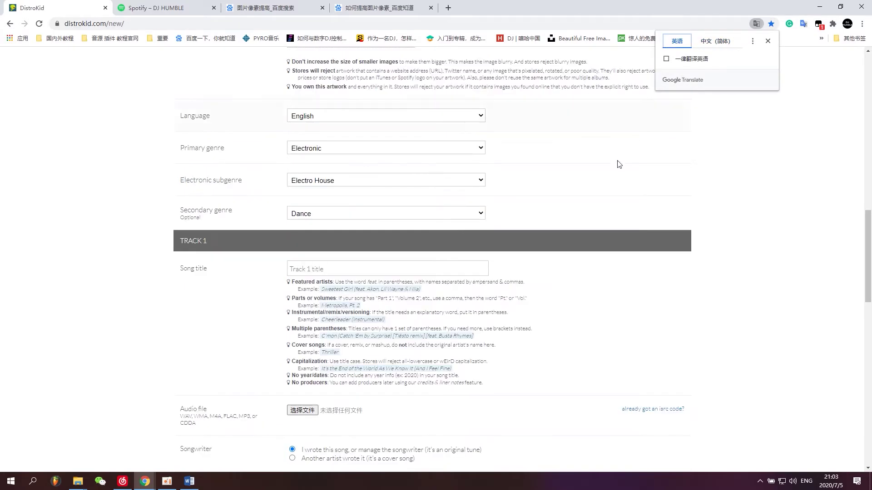
{"action": "left_click", "coordinate": [425, 363]}
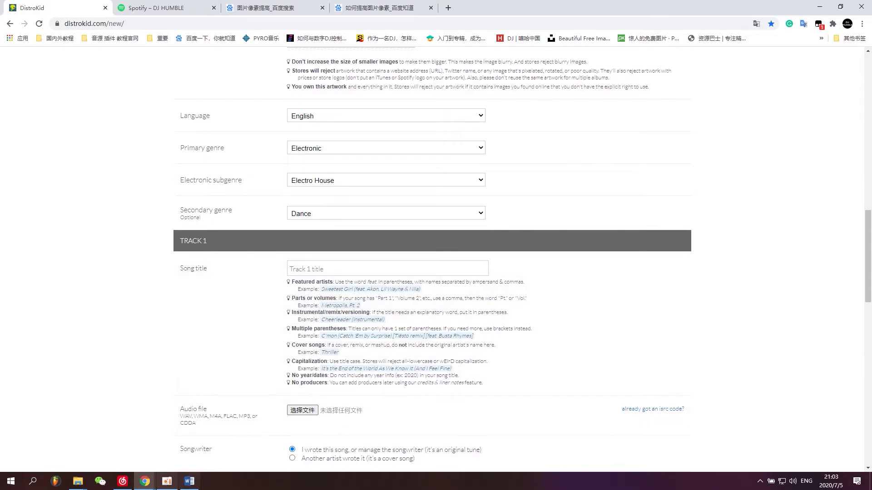
Step: Switch to NetEase Cloud Music, open the INFINITE BOUNCE album and copy its title
{"action": "left_click", "coordinate": [122, 481]}
{"action": "scroll", "coordinate": [207, 369], "scroll_direction": "down", "scroll_amount": 7}
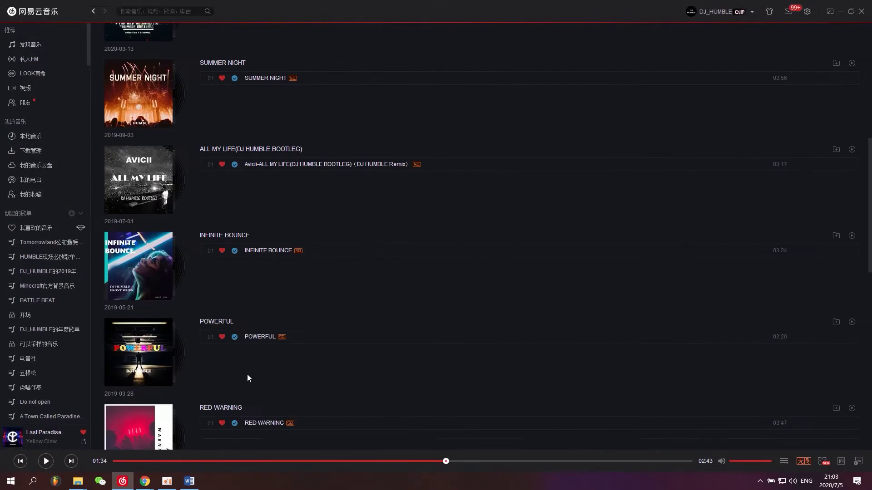
{"action": "left_click", "coordinate": [235, 234]}
{"action": "left_click_drag", "start_coordinate": [244, 43], "coordinate": [364, 44]}
{"action": "key", "text": "ctrl+c"}
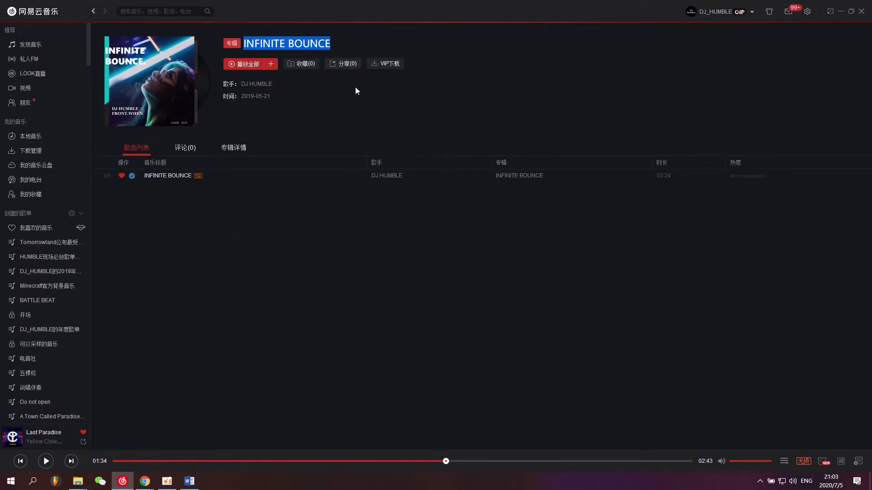
Step: Switch back to the DistroKid form and paste INFINITE BOUNCE as Track 1's song title
{"action": "left_click", "coordinate": [144, 481]}
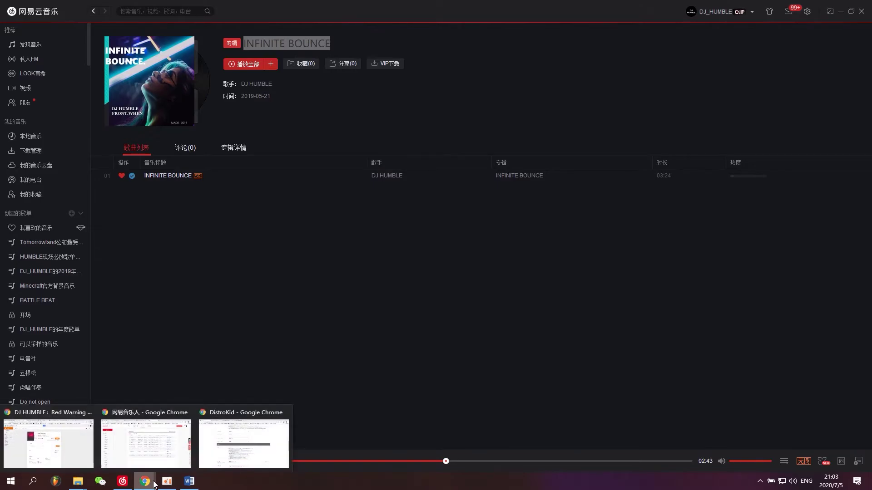
{"action": "left_click", "coordinate": [221, 461]}
{"action": "key", "text": "ctrl+v"}
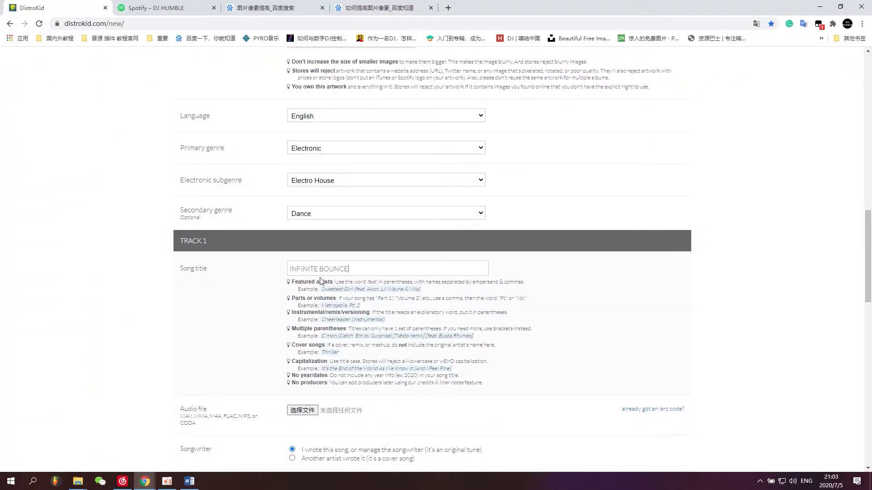
{"action": "left_click_drag", "start_coordinate": [38, 339], "coordinate": [35, 339]}
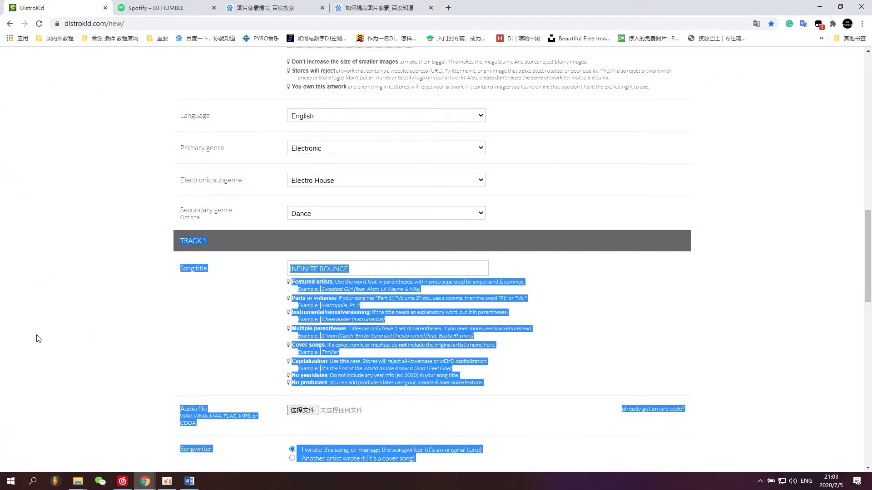
{"action": "left_click", "coordinate": [331, 338]}
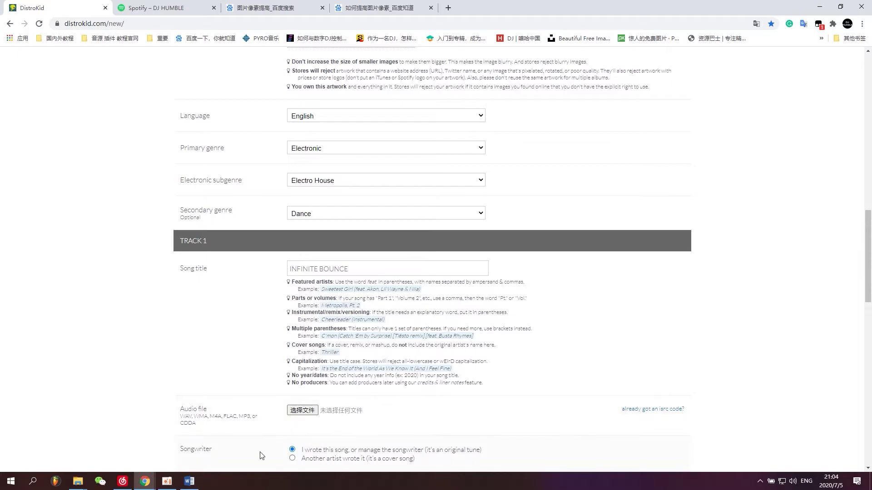
Step: Switch to NetEase Cloud Music and open the US Billboard weekly chart from its music rankings
{"action": "left_click", "coordinate": [122, 481]}
{"action": "left_click", "coordinate": [42, 13]}
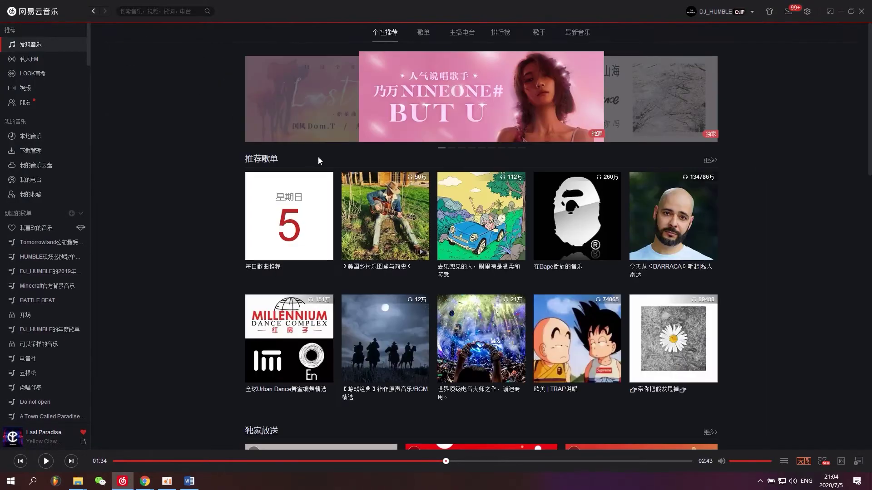
{"action": "left_click", "coordinate": [501, 32]}
{"action": "scroll", "coordinate": [483, 332], "scroll_direction": "down", "scroll_amount": 8}
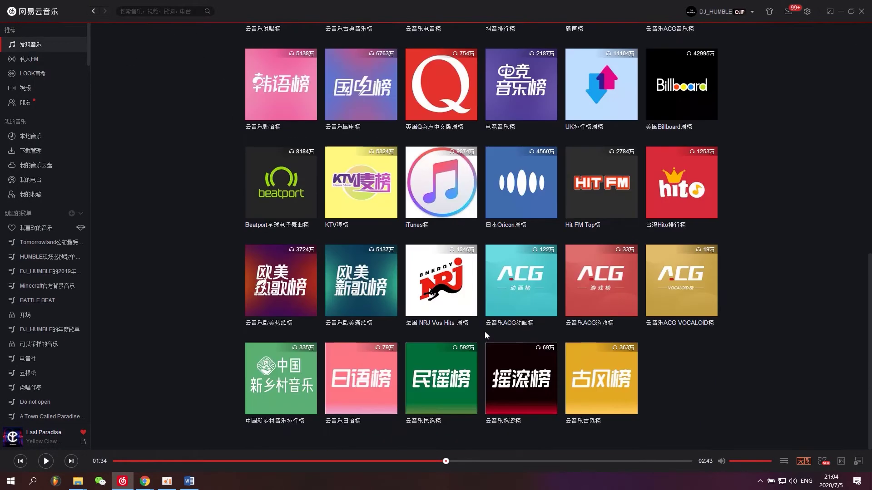
{"action": "scroll", "coordinate": [484, 331], "scroll_direction": "up", "scroll_amount": 3}
{"action": "left_click", "coordinate": [675, 232]}
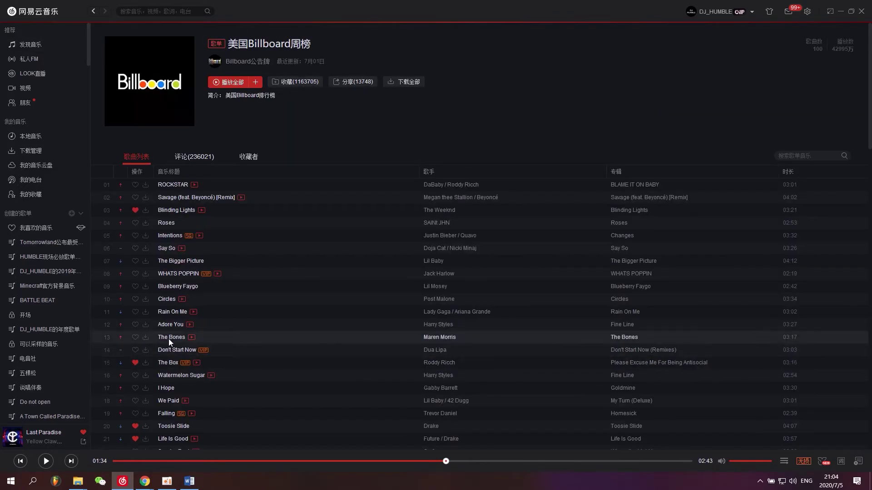
Step: Play ROCKSTAR briefly, pause it, and examine how the song titles in the Billboard chart are written
{"action": "double_click", "coordinate": [176, 190]}
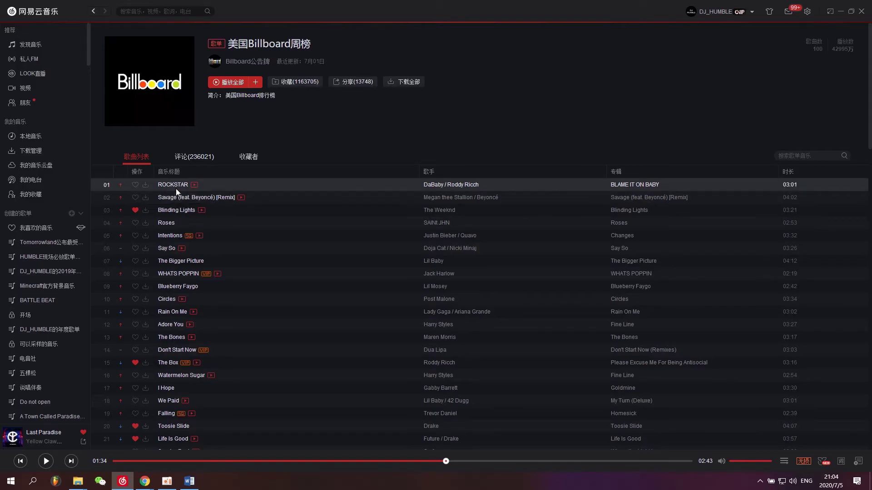
{"action": "left_click", "coordinate": [45, 462]}
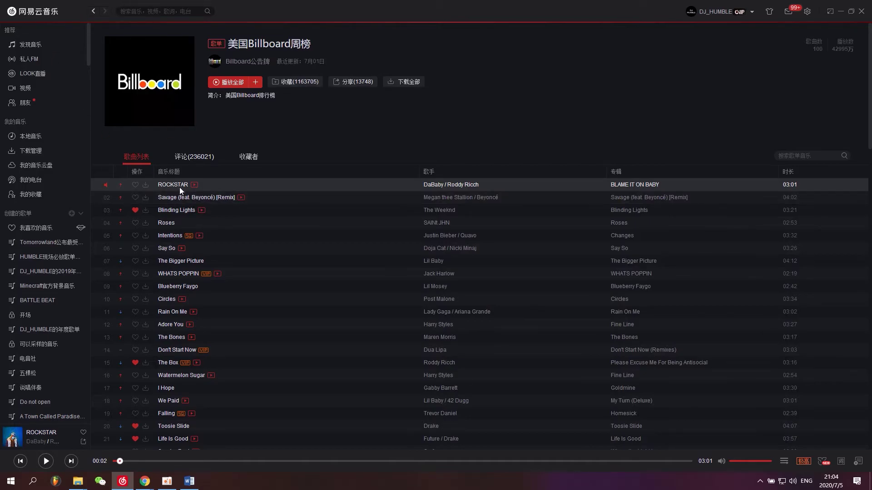
{"action": "left_click", "coordinate": [140, 14]}
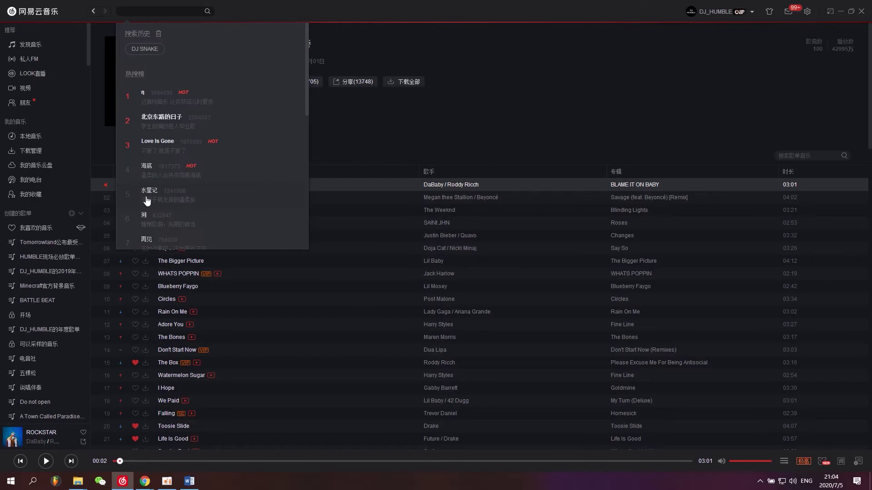
{"action": "left_click", "coordinate": [386, 151]}
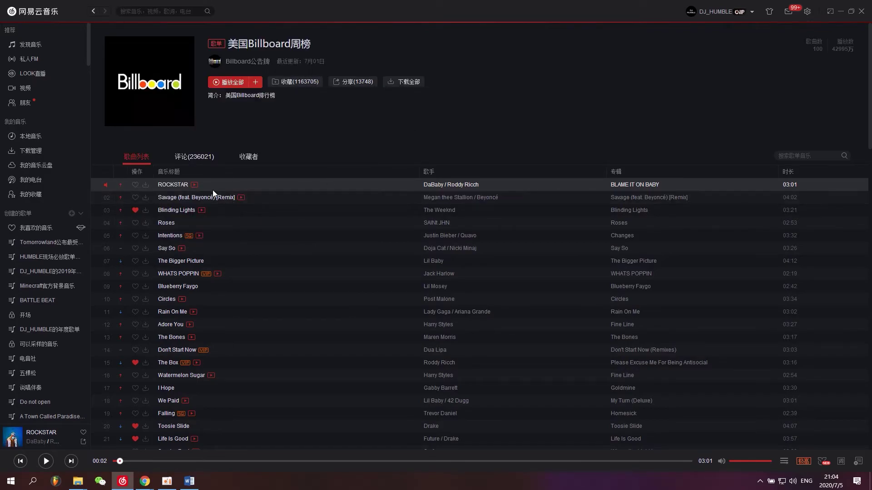
{"action": "scroll", "coordinate": [229, 334], "scroll_direction": "down", "scroll_amount": 2}
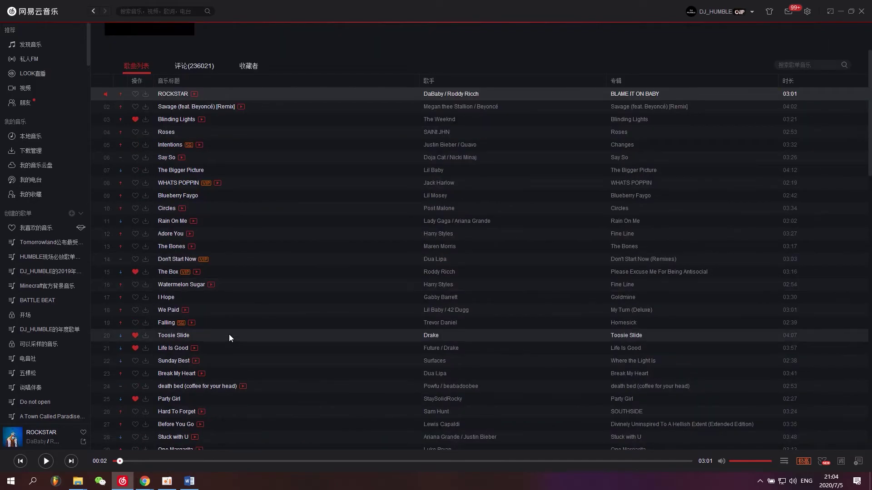
{"action": "scroll", "coordinate": [229, 334], "scroll_direction": "up", "scroll_amount": 2}
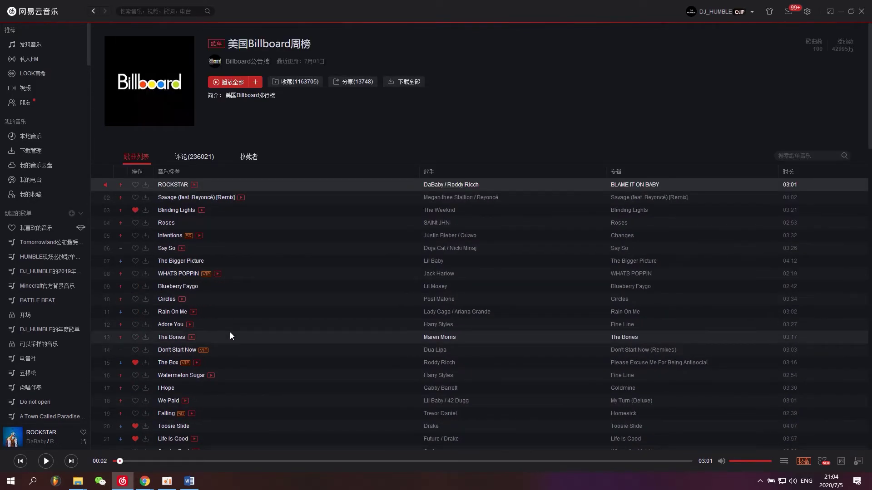
{"action": "scroll", "coordinate": [241, 335], "scroll_direction": "down", "scroll_amount": 1}
{"action": "scroll", "coordinate": [245, 337], "scroll_direction": "down", "scroll_amount": 1}
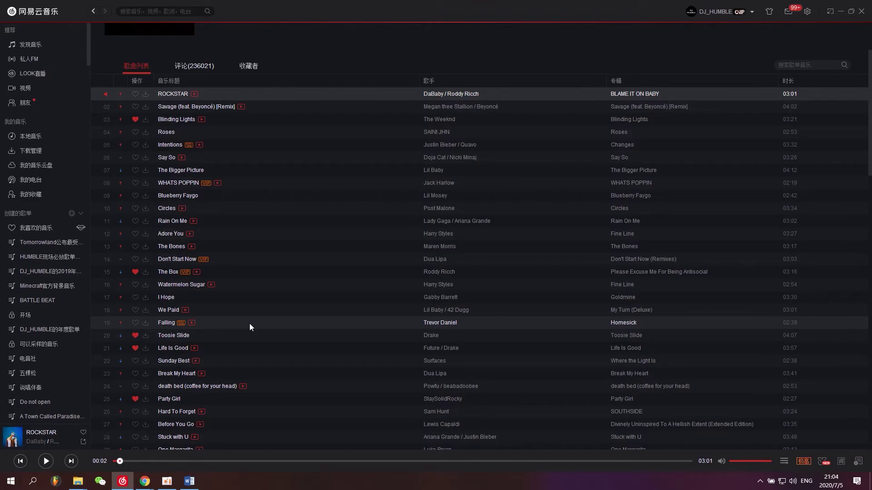
Step: Examine how the chart's song titles are capitalised, including TROLLZ and THE SCOTTS, and briefly play THE SCOTTS
{"action": "scroll", "coordinate": [245, 313], "scroll_direction": "down", "scroll_amount": 2}
{"action": "scroll", "coordinate": [244, 302], "scroll_direction": "down", "scroll_amount": 2}
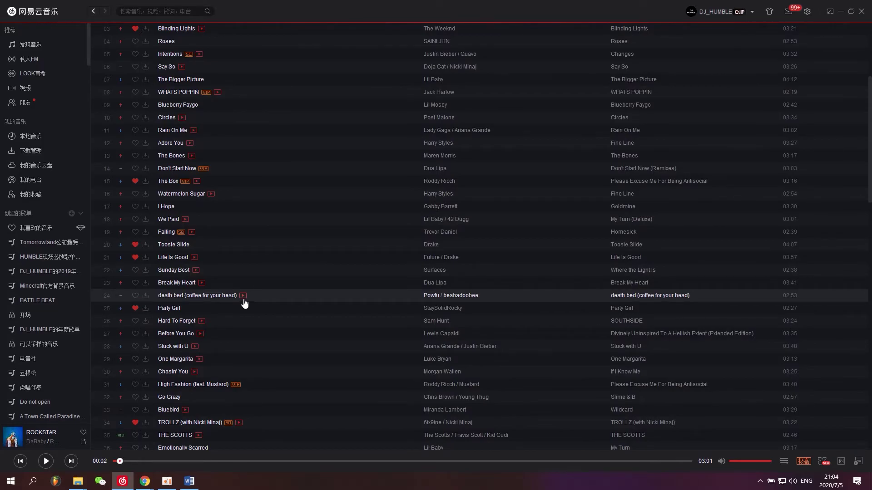
{"action": "scroll", "coordinate": [244, 304], "scroll_direction": "down", "scroll_amount": 2}
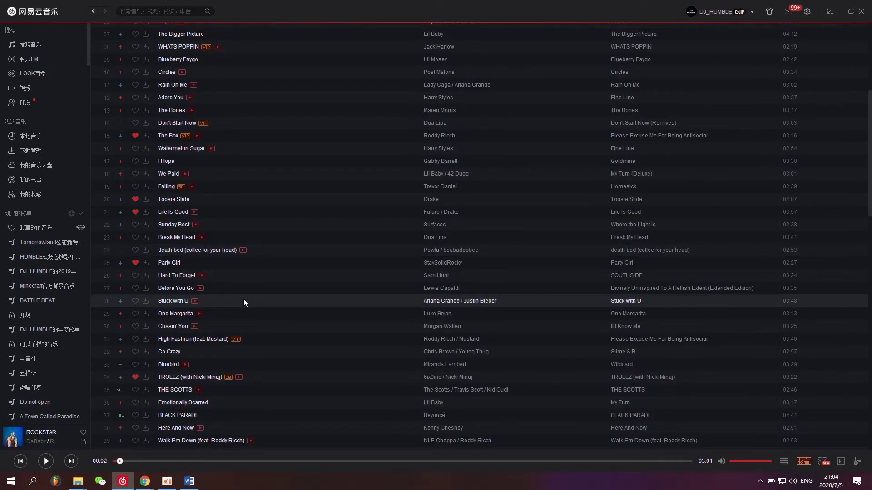
{"action": "scroll", "coordinate": [244, 299], "scroll_direction": "down", "scroll_amount": 2}
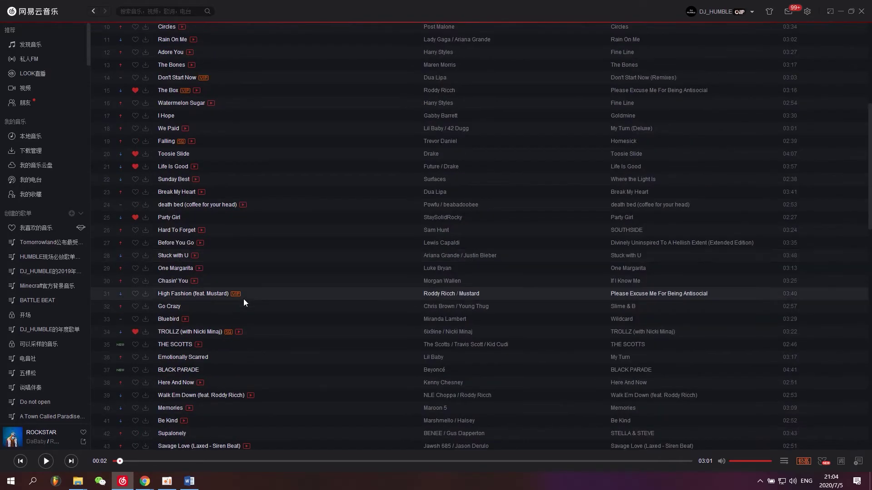
{"action": "left_click", "coordinate": [170, 331]}
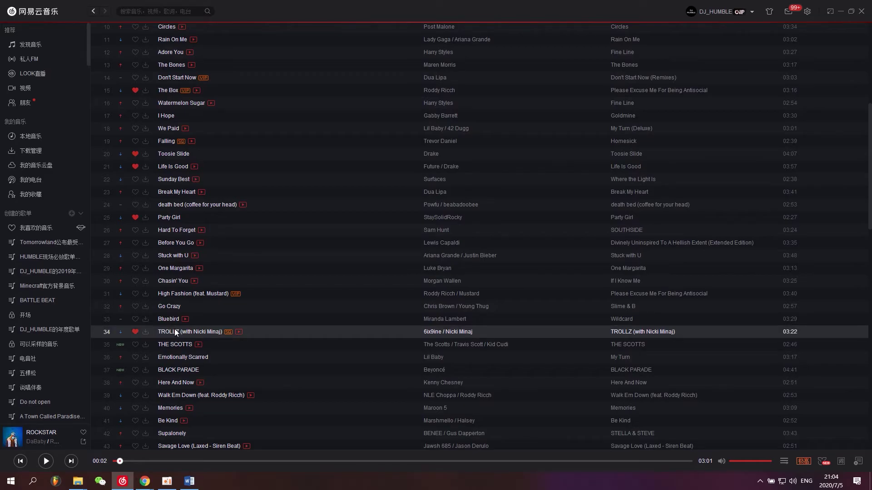
{"action": "left_click", "coordinate": [171, 346]}
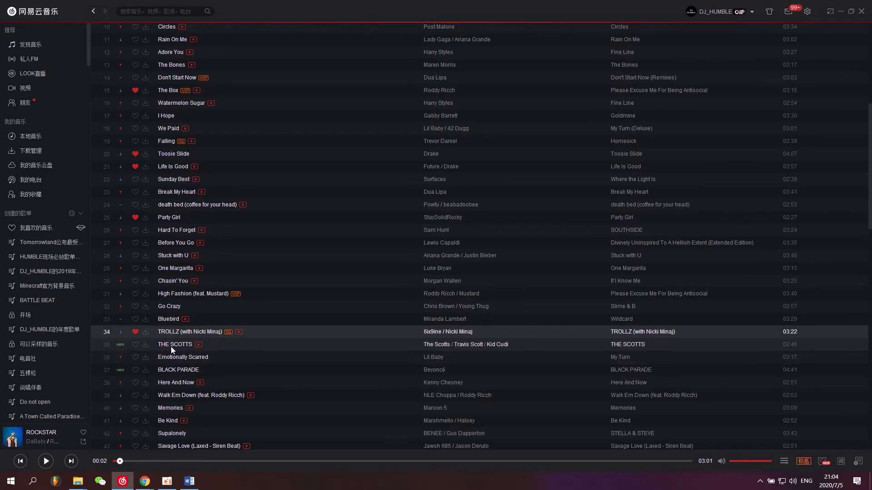
{"action": "scroll", "coordinate": [177, 295], "scroll_direction": "down", "scroll_amount": 2}
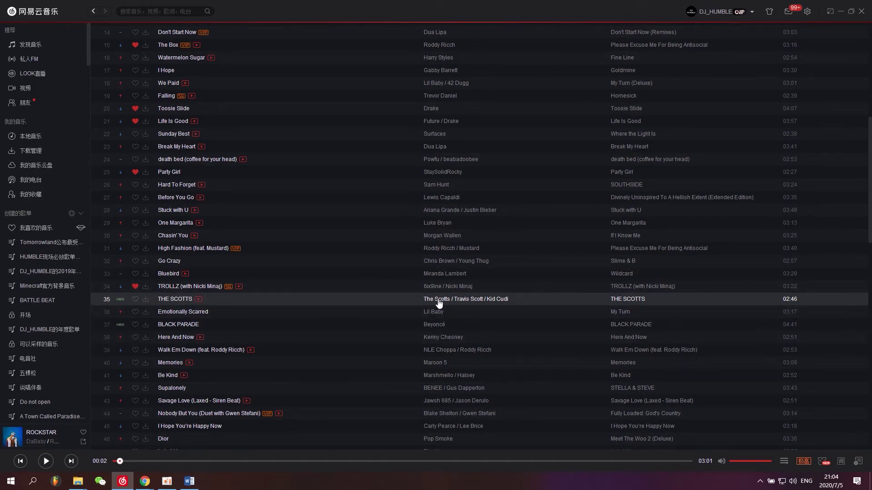
{"action": "double_click", "coordinate": [171, 296]}
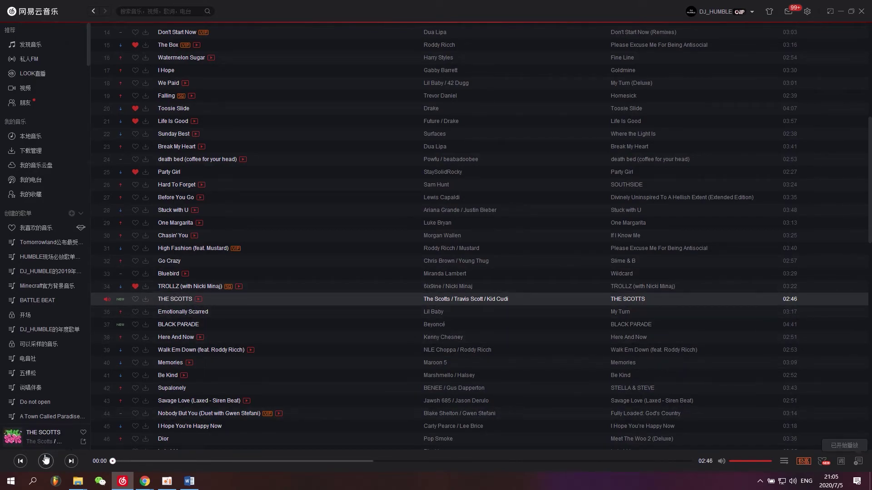
{"action": "scroll", "coordinate": [226, 303], "scroll_direction": "down", "scroll_amount": 3}
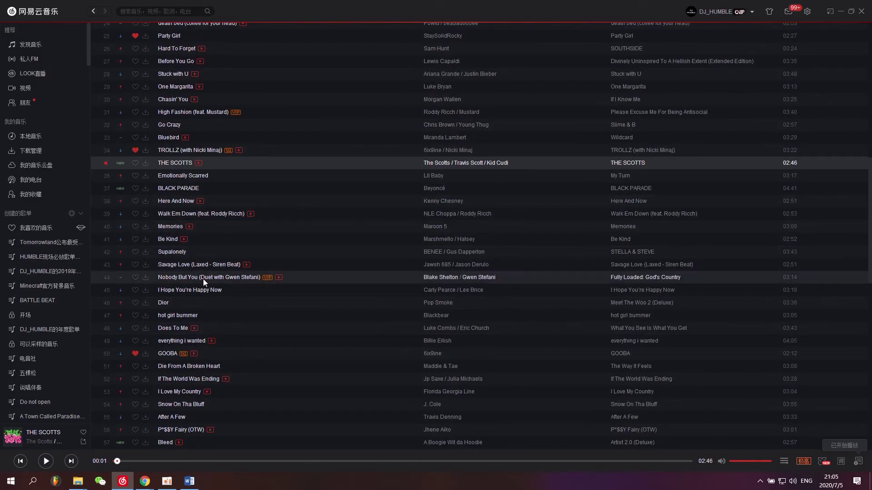
Step: Open the account's own profile and artist release list, and examine how its released song titles are written
{"action": "mouse_move", "coordinate": [150, 484]}
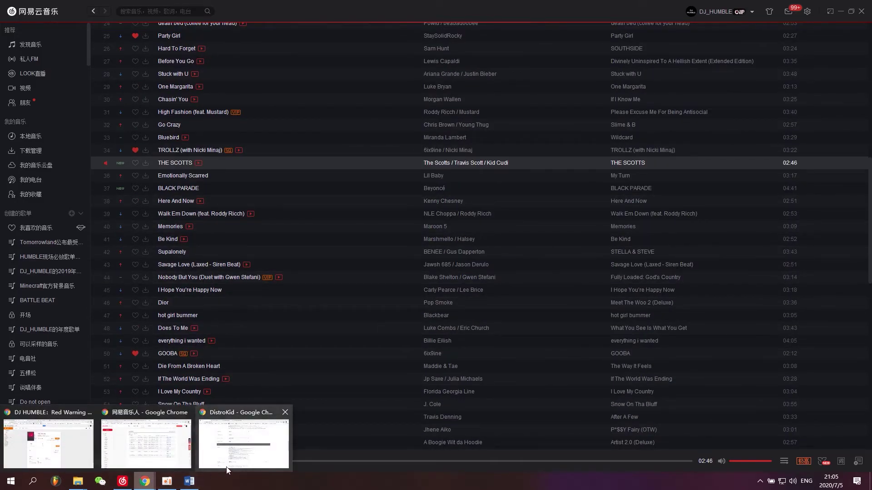
{"action": "mouse_move", "coordinate": [228, 468]}
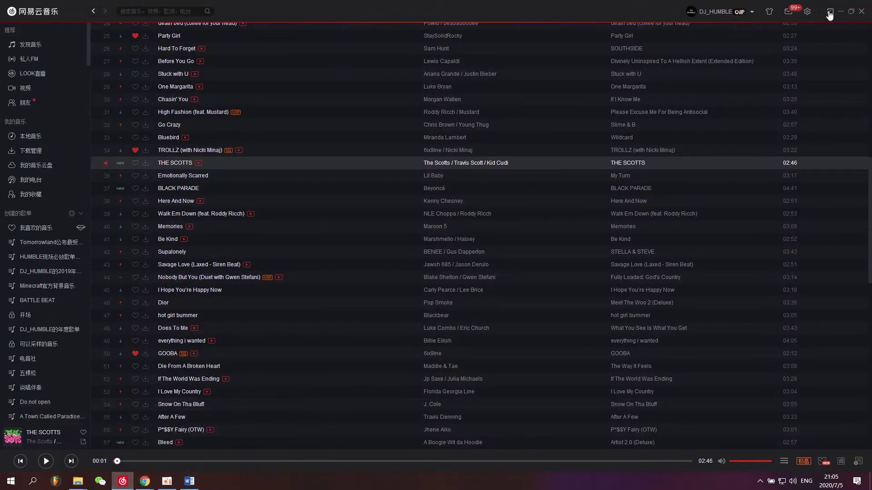
{"action": "left_click", "coordinate": [706, 12]}
{"action": "left_click", "coordinate": [715, 44]}
{"action": "scroll", "coordinate": [395, 277], "scroll_direction": "down", "scroll_amount": 4}
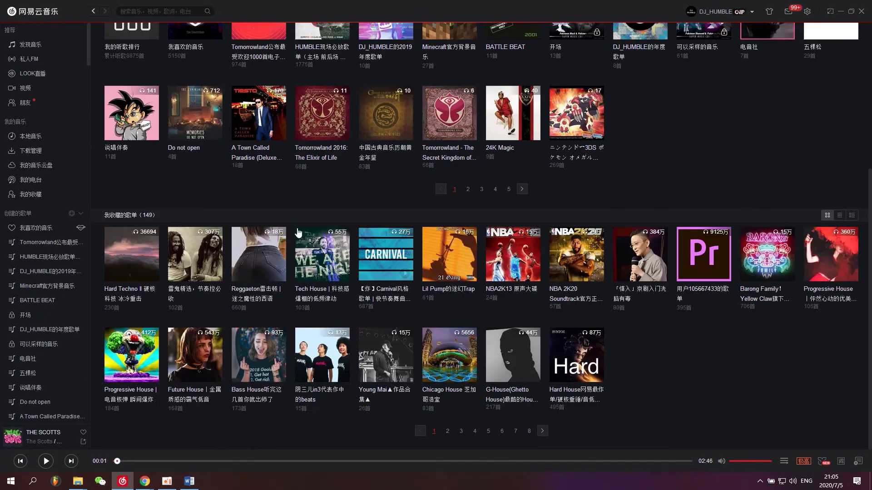
{"action": "scroll", "coordinate": [144, 89], "scroll_direction": "up", "scroll_amount": 4}
{"action": "left_click", "coordinate": [147, 109]}
{"action": "scroll", "coordinate": [274, 313], "scroll_direction": "down", "scroll_amount": 15}
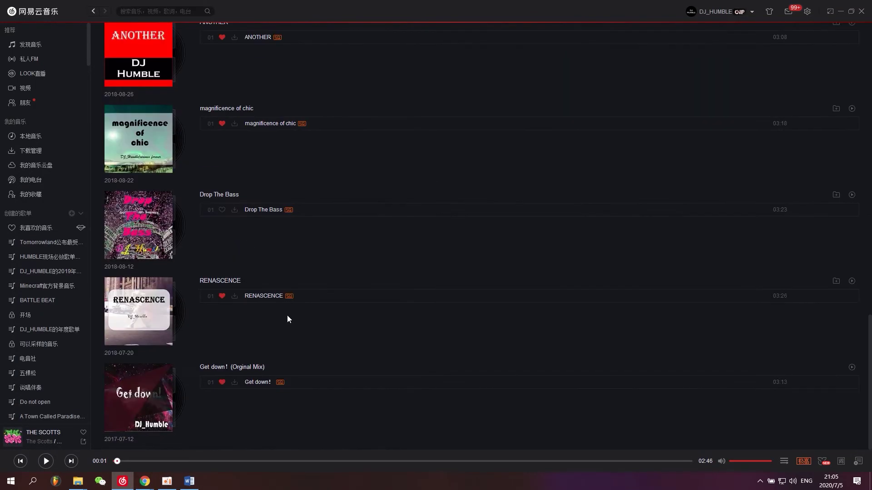
{"action": "scroll", "coordinate": [247, 167], "scroll_direction": "up", "scroll_amount": 7}
{"action": "scroll", "coordinate": [263, 249], "scroll_direction": "up", "scroll_amount": 2}
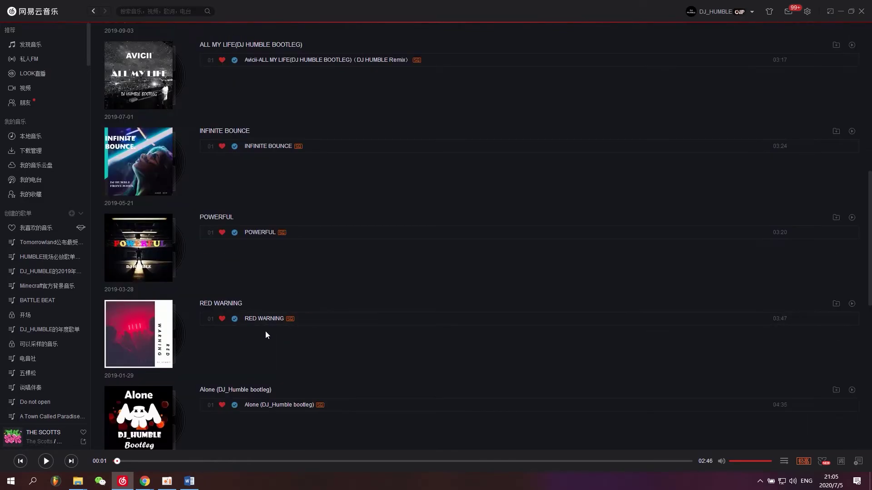
Step: Switch back to the DistroKid form, translate it into Simplified Chinese and read the song title rules, including those on years and producers
{"action": "mouse_move", "coordinate": [139, 485]}
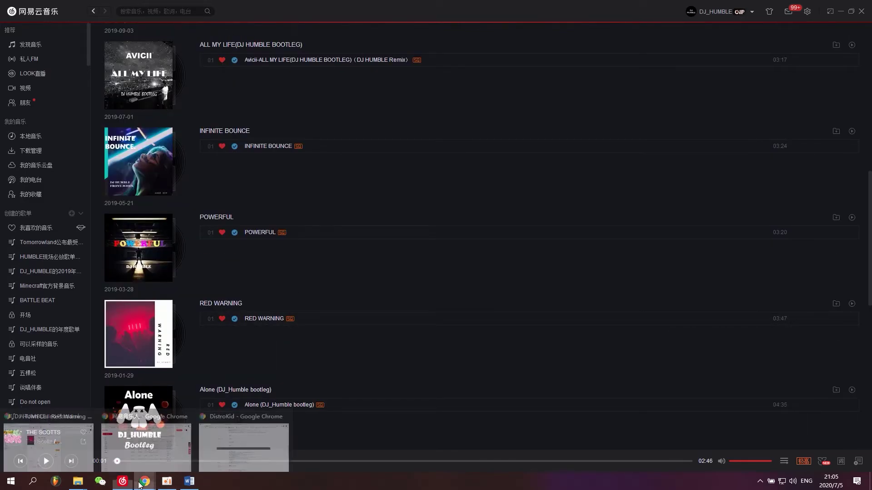
{"action": "left_click", "coordinate": [246, 440]}
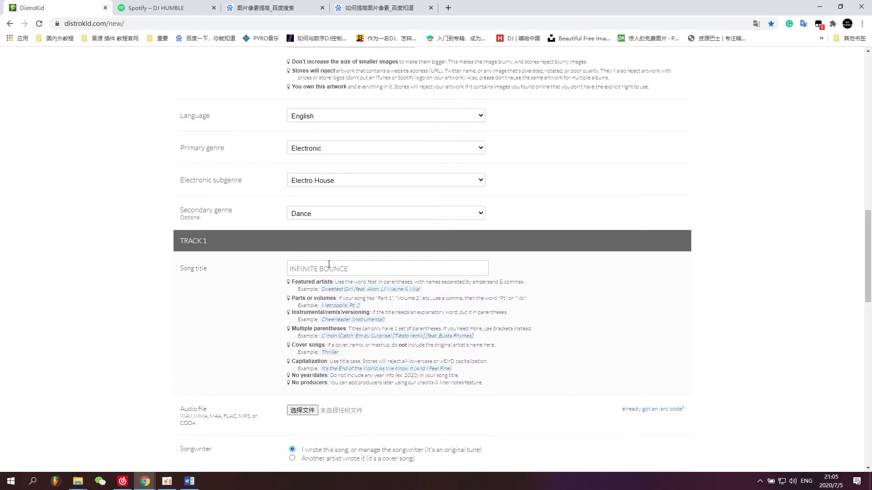
{"action": "scroll", "coordinate": [343, 268], "scroll_direction": "down", "scroll_amount": 3}
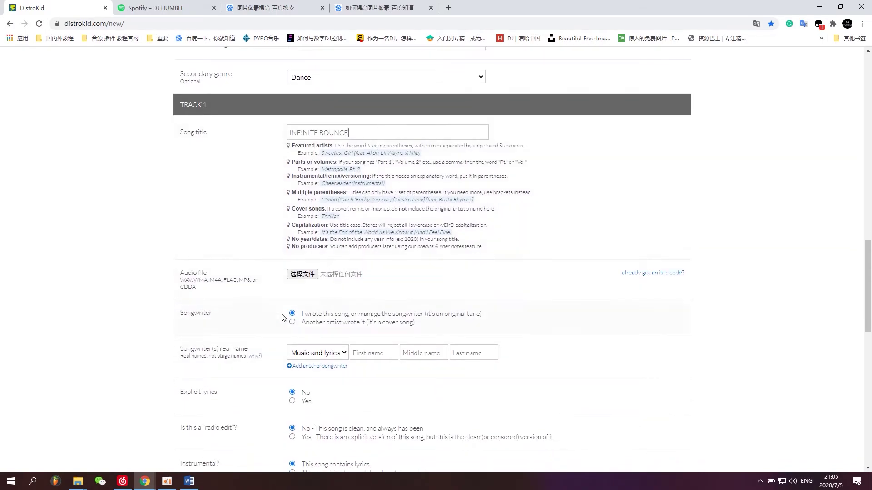
{"action": "left_click", "coordinate": [755, 24]}
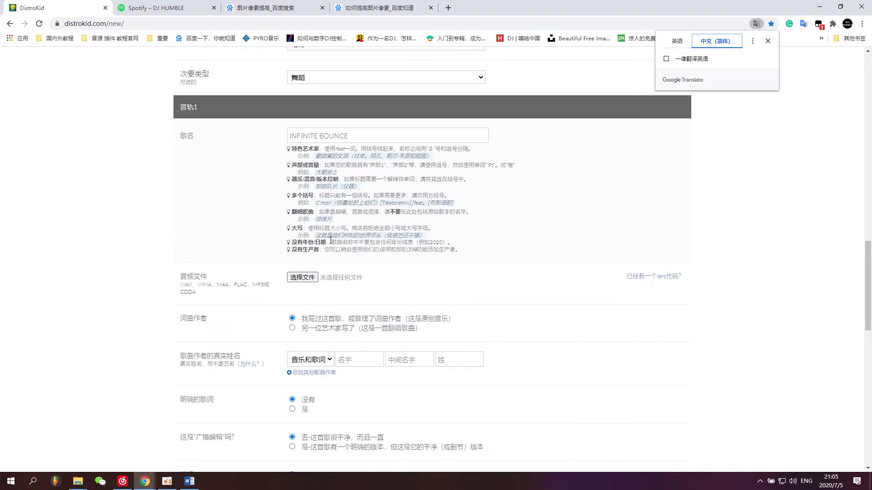
{"action": "left_click_drag", "start_coordinate": [331, 242], "coordinate": [460, 243]}
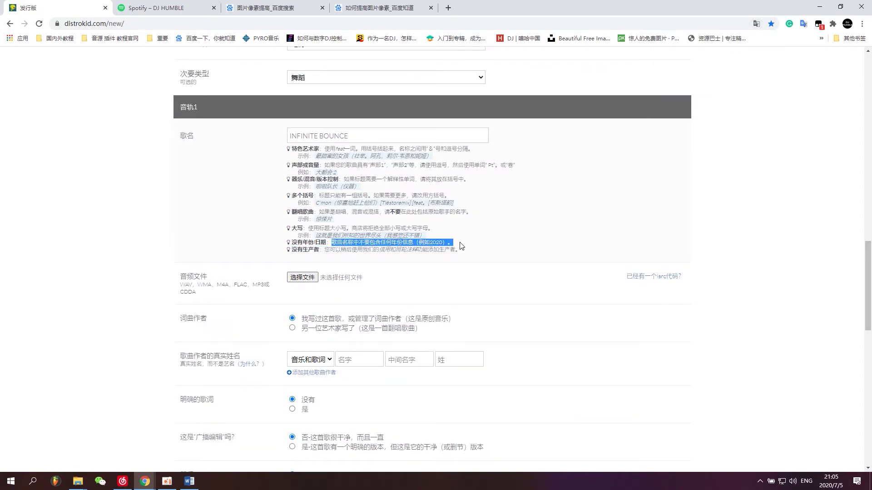
{"action": "left_click", "coordinate": [330, 251]}
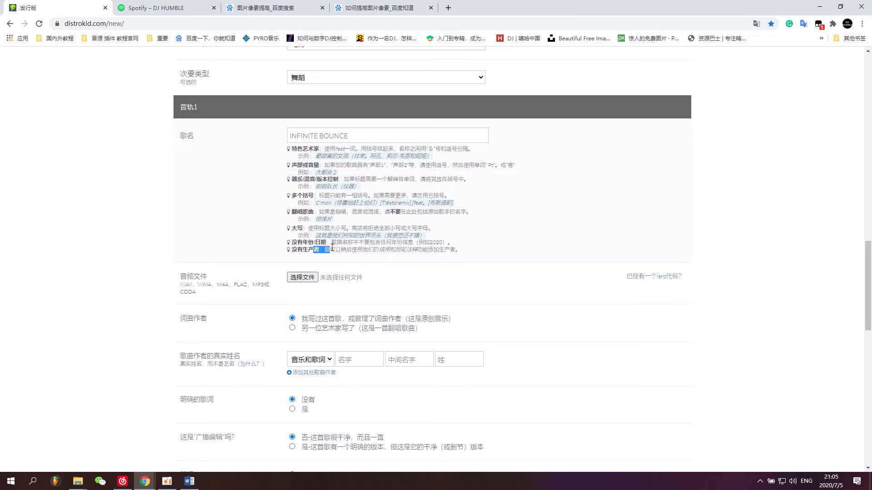
{"action": "left_click_drag", "start_coordinate": [314, 251], "coordinate": [476, 254]}
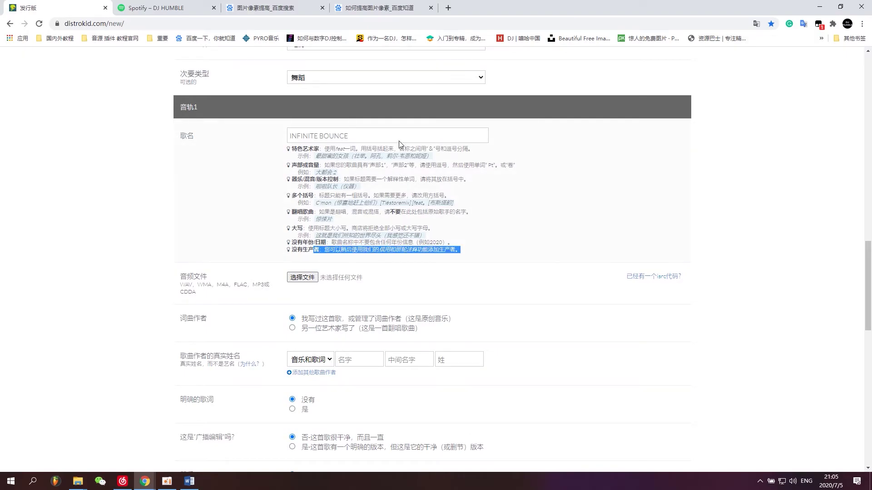
{"action": "left_click", "coordinate": [46, 269]}
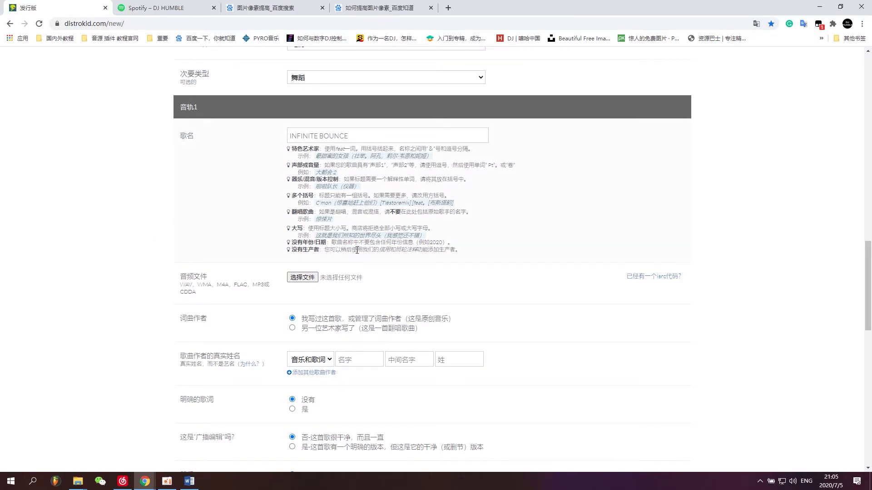
{"action": "left_click_drag", "start_coordinate": [484, 262], "coordinate": [273, 132]}
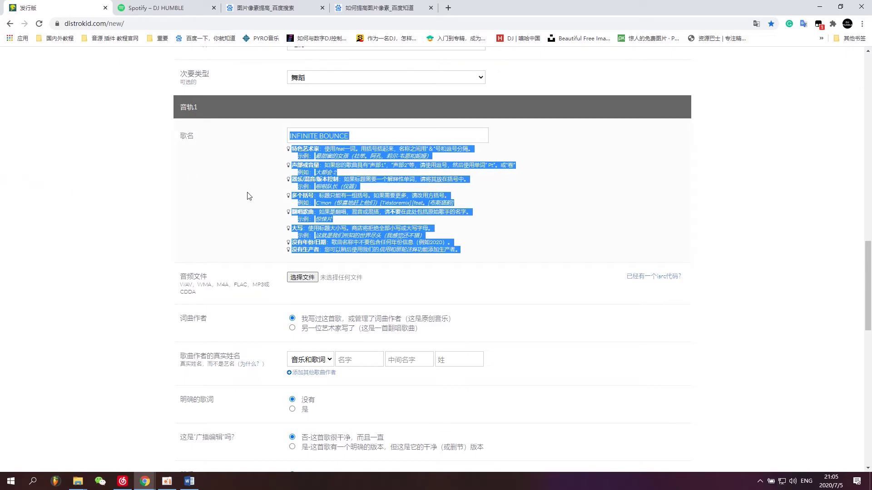
{"action": "left_click", "coordinate": [317, 187]}
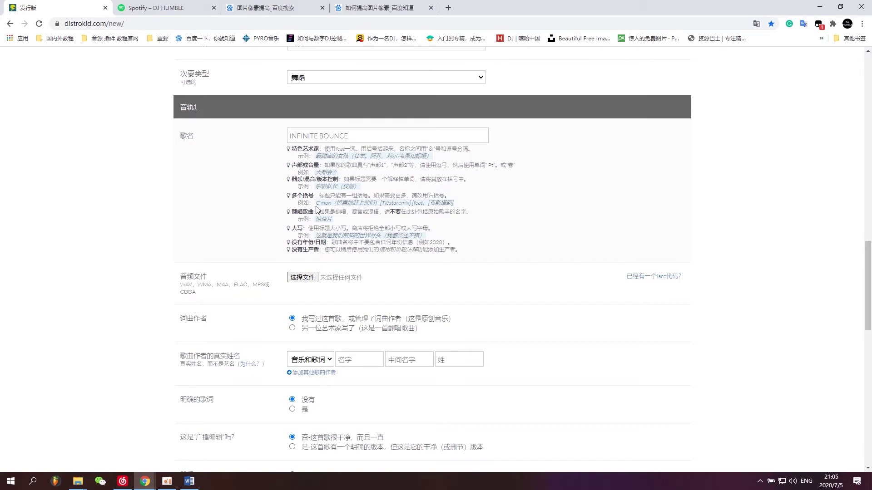
{"action": "mouse_move", "coordinate": [77, 481]}
{"action": "left_click", "coordinate": [147, 437]}
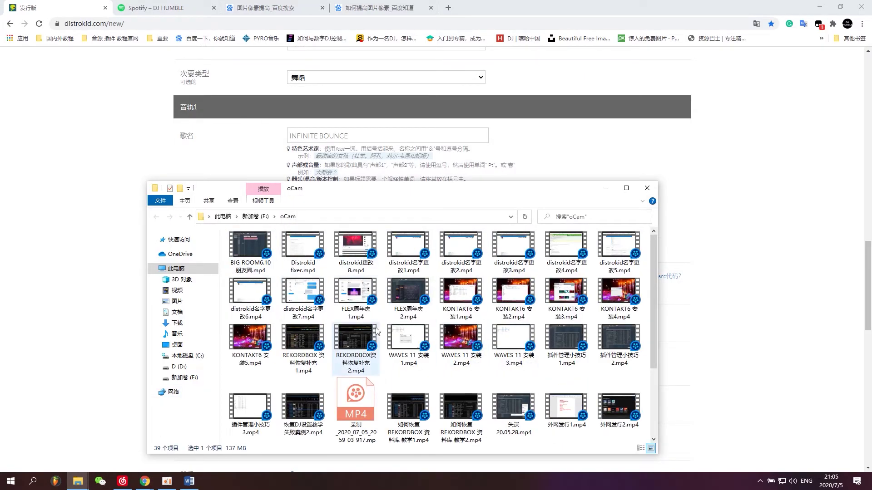
{"action": "left_click", "coordinate": [606, 188]}
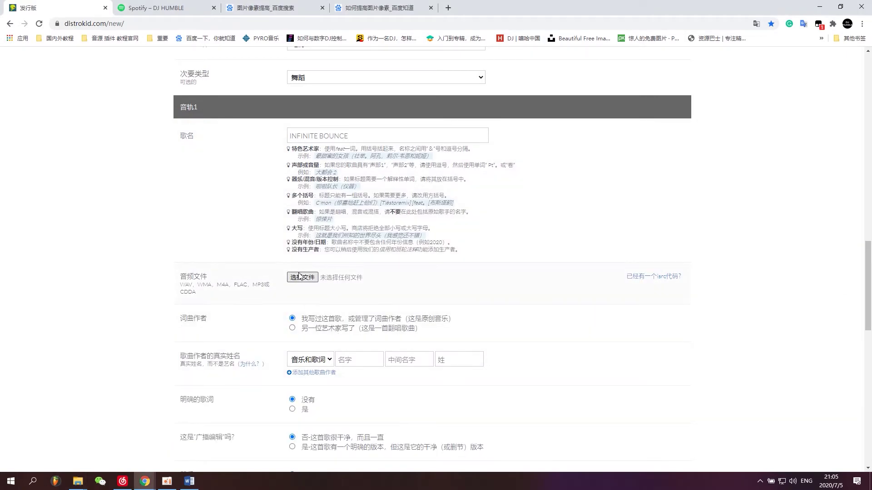
Step: Restore the translated DistroKid form to its original English at the Track 1 section
{"action": "scroll", "coordinate": [545, 205], "scroll_direction": "down", "scroll_amount": 3}
{"action": "scroll", "coordinate": [817, 118], "scroll_direction": "up", "scroll_amount": 4}
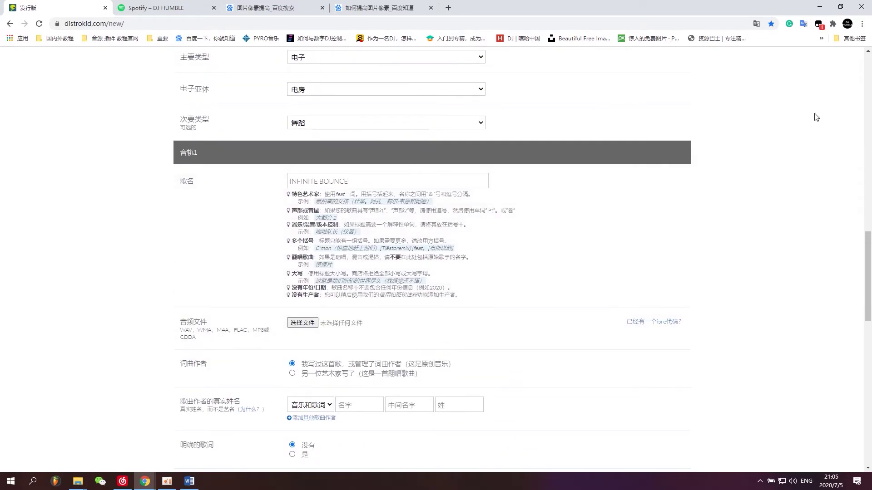
{"action": "left_click", "coordinate": [756, 23]}
{"action": "scroll", "coordinate": [586, 109], "scroll_direction": "down", "scroll_amount": 2}
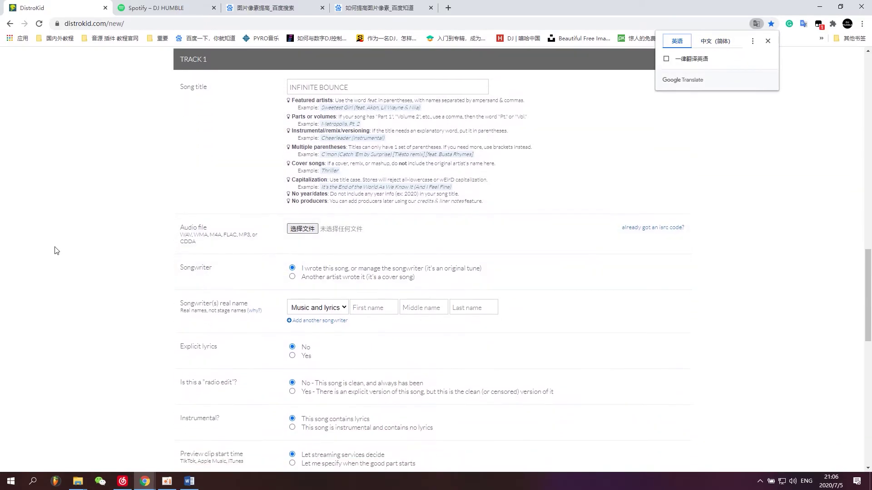
Step: Choose Infinite Bounce成品.wav from the 作品 infinite bounce folder as Track 1's audio file
{"action": "left_click", "coordinate": [302, 229]}
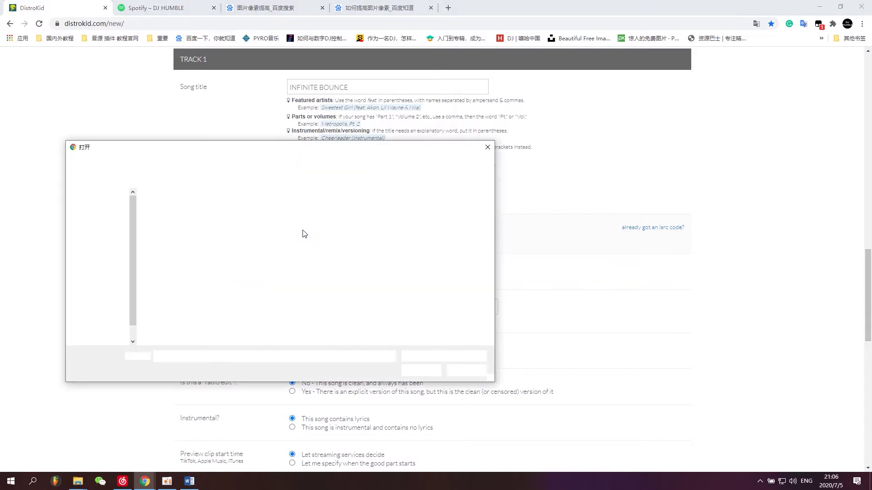
{"action": "left_click_drag", "start_coordinate": [171, 147], "coordinate": [487, 155]}
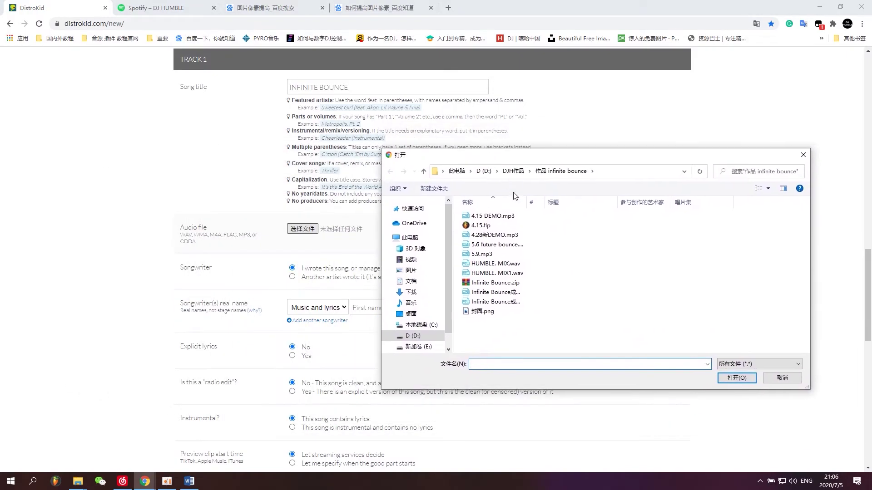
{"action": "left_click", "coordinate": [526, 202]}
{"action": "left_click", "coordinate": [526, 202]}
{"action": "left_click_drag", "start_coordinate": [527, 202], "coordinate": [561, 208]}
{"action": "left_click", "coordinate": [513, 305]}
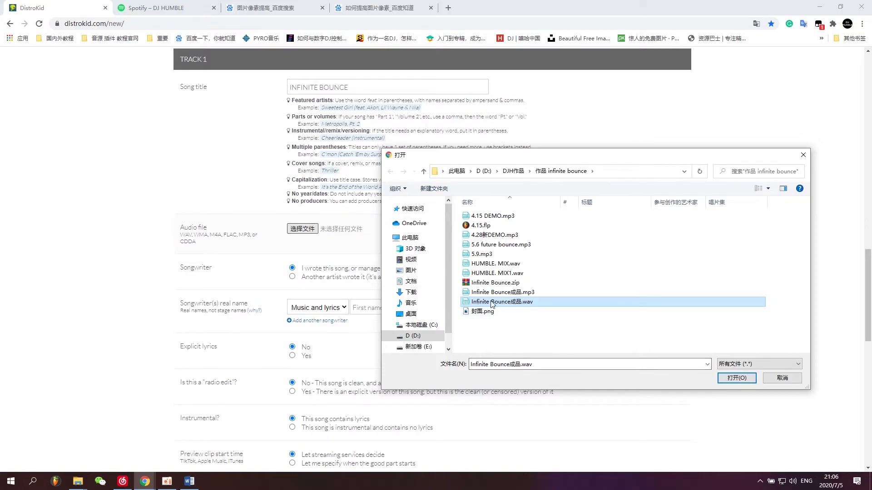
{"action": "left_click", "coordinate": [732, 378]}
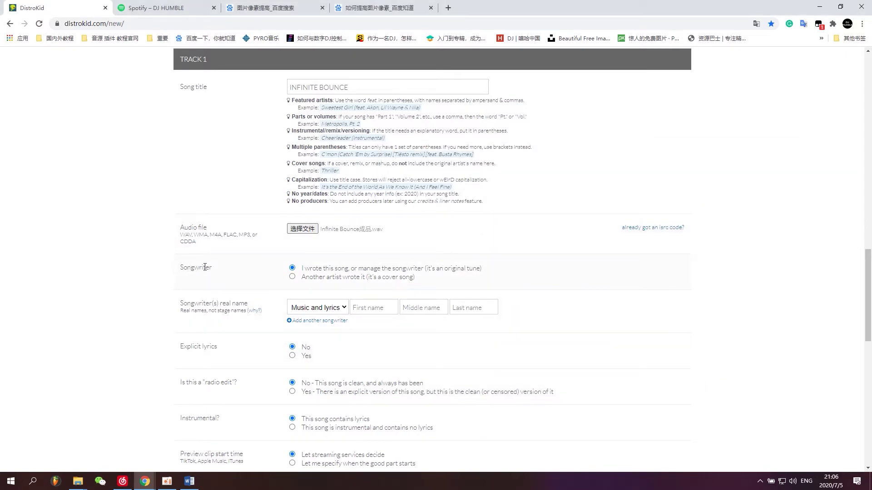
Step: Read the songwriter section of the form in Simplified Chinese translation, and return the page to English
{"action": "left_click", "coordinate": [756, 23]}
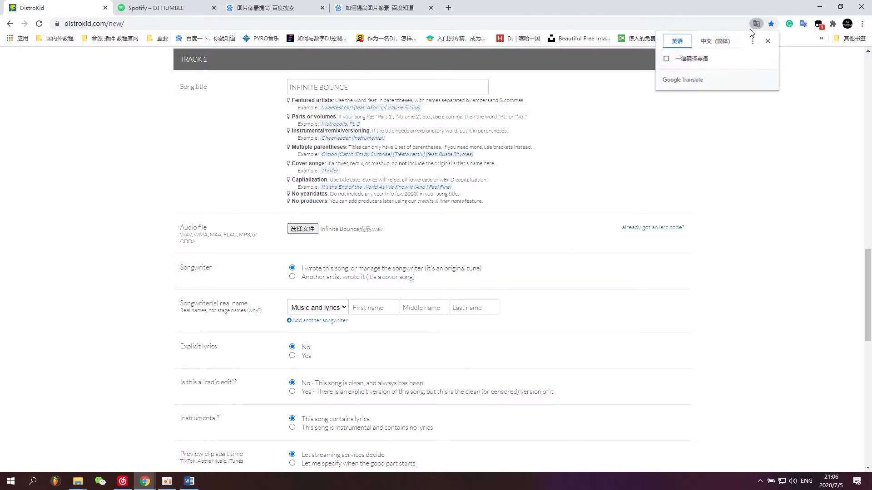
{"action": "left_click", "coordinate": [728, 40]}
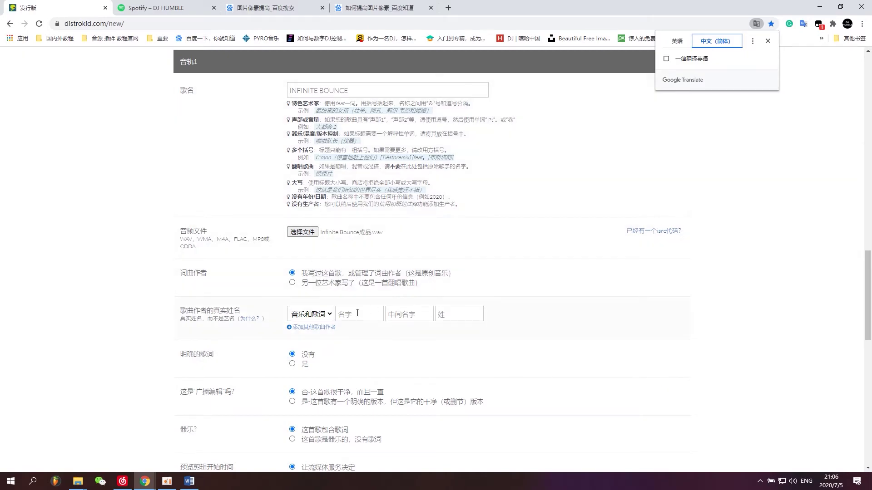
{"action": "scroll", "coordinate": [357, 313], "scroll_direction": "down", "scroll_amount": 1}
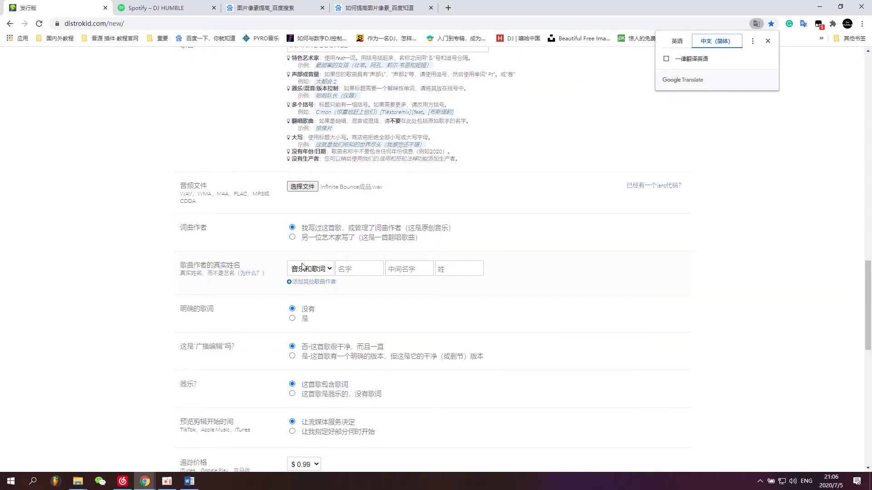
{"action": "left_click", "coordinate": [674, 41]}
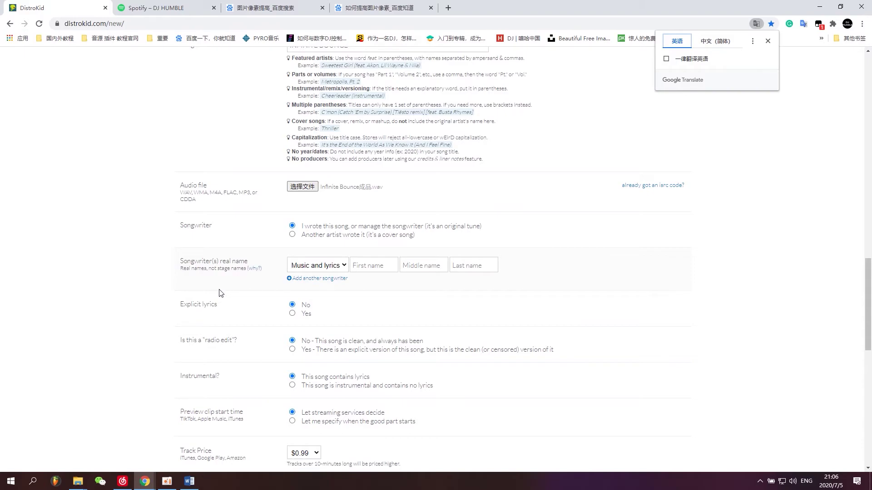
Step: Open the article on why songwriters' real names are required, read it in Simplified Chinese, and restore its original English
{"action": "left_click", "coordinate": [768, 40]}
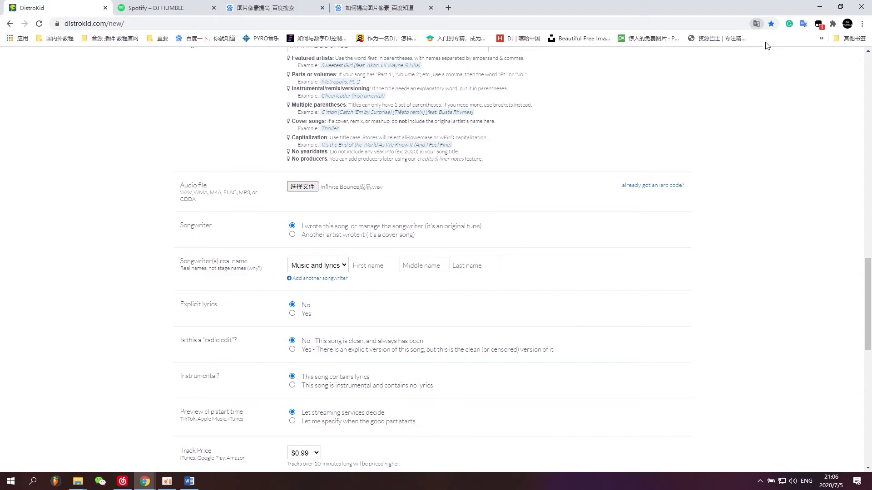
{"action": "left_click", "coordinate": [258, 268]}
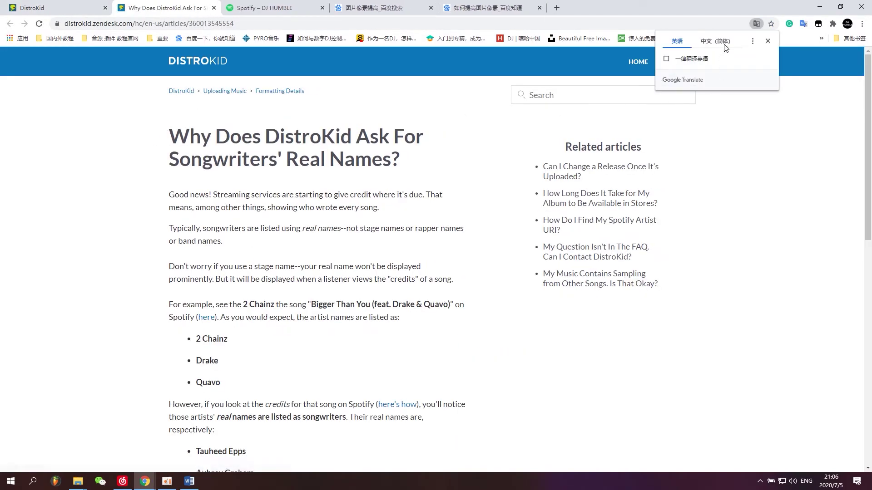
{"action": "scroll", "coordinate": [499, 261], "scroll_direction": "down", "scroll_amount": 2}
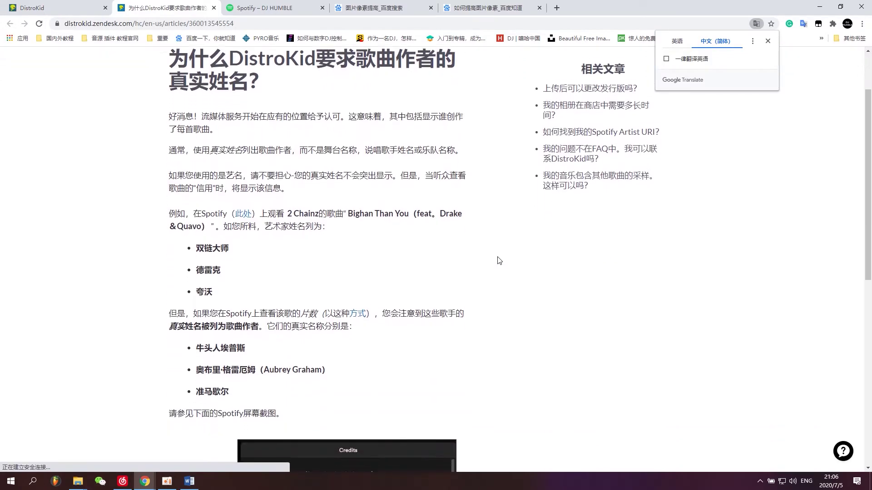
{"action": "scroll", "coordinate": [499, 260], "scroll_direction": "down", "scroll_amount": 5}
{"action": "left_click", "coordinate": [676, 41]}
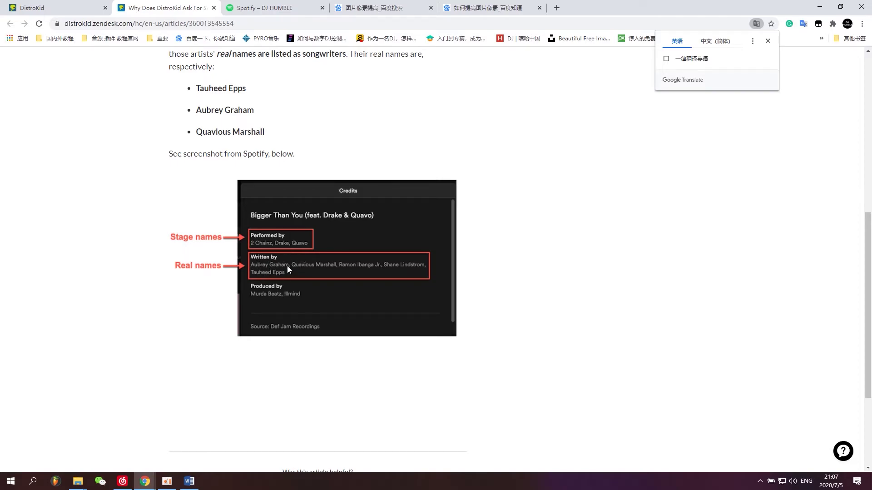
Step: Return to the DistroKid form, view its songwriter name fields in Simplified Chinese, and restore the English version
{"action": "left_click", "coordinate": [66, 4]}
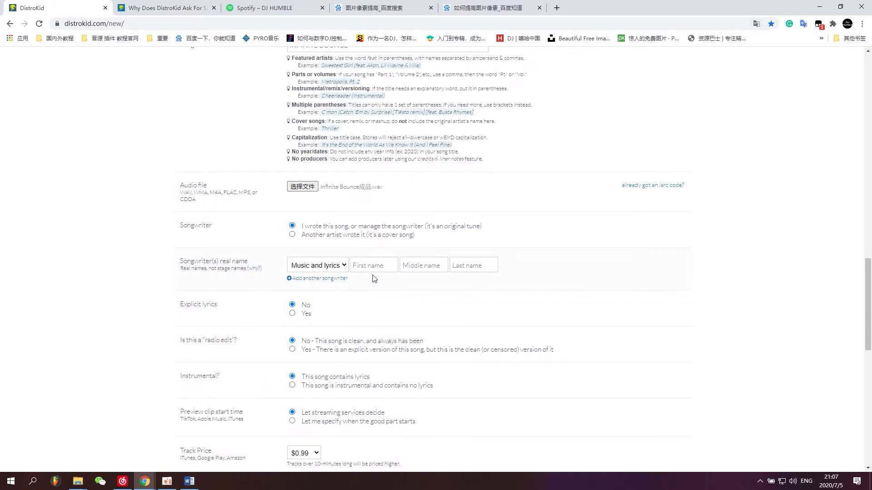
{"action": "left_click", "coordinate": [756, 24]}
{"action": "left_click", "coordinate": [722, 41]}
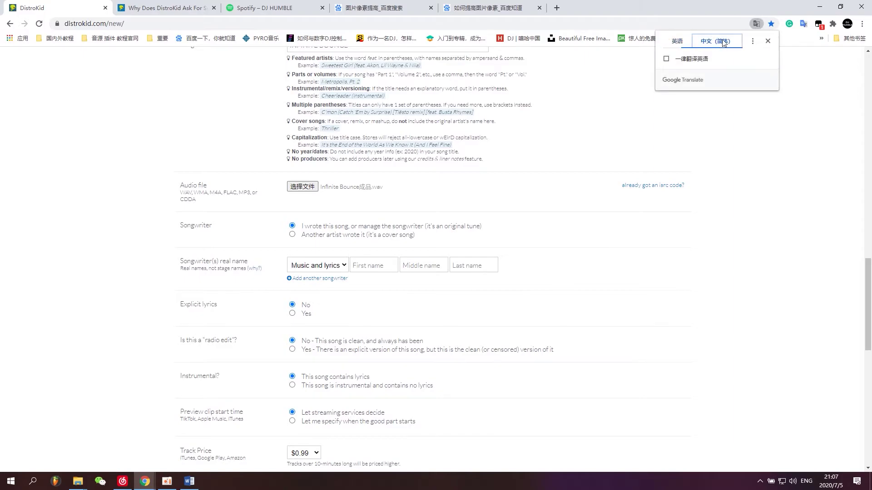
{"action": "left_click", "coordinate": [676, 41]}
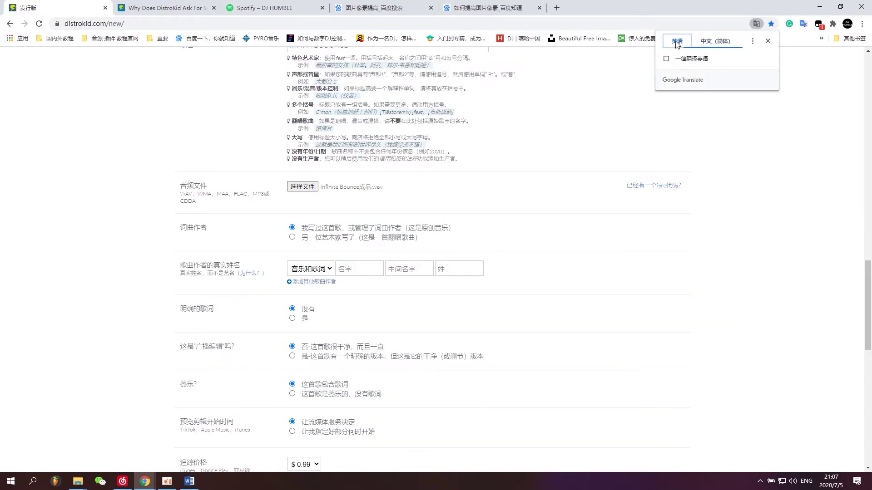
{"action": "left_click", "coordinate": [56, 323]}
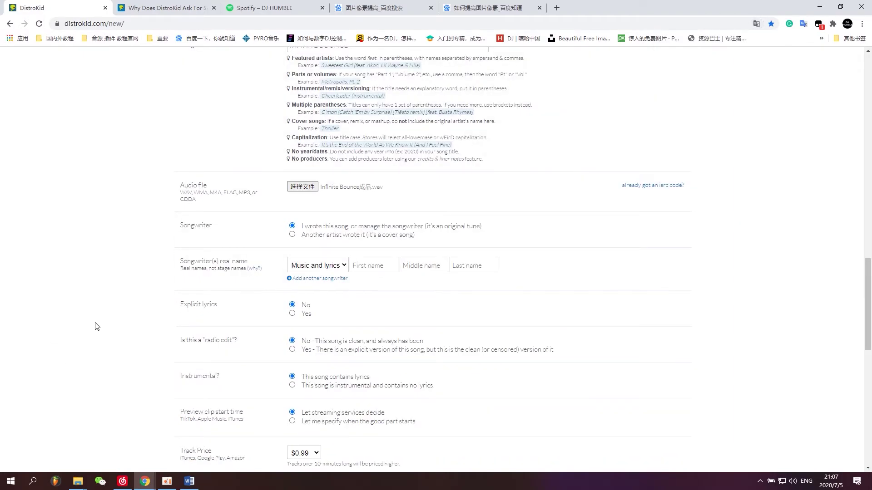
Step: Keep the songwriter role as Music and lyrics and enter the songwriter's real first and last name in Chinese characters
{"action": "left_click", "coordinate": [330, 264]}
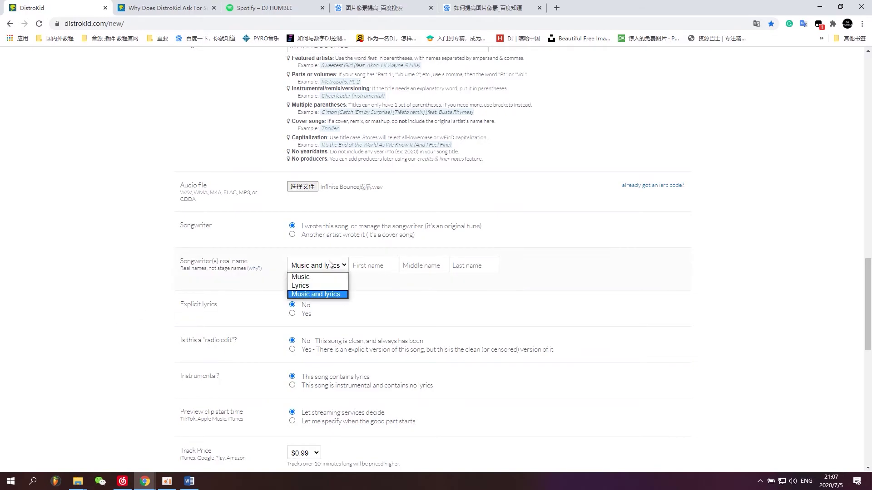
{"action": "left_click", "coordinate": [378, 264]}
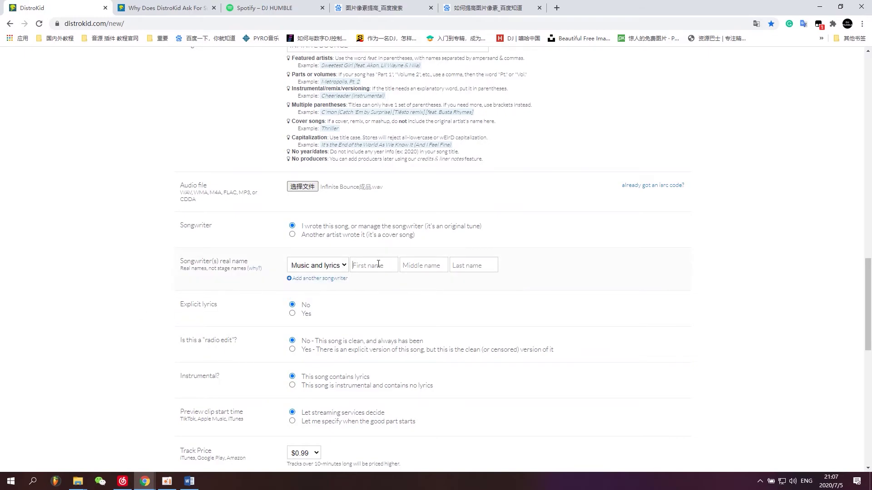
{"action": "type", "text": "c"}
{"action": "key", "text": "ctrl+shift"}
{"action": "type", "text": "chenx"}
{"action": "key", "text": "BackSpace"}
{"action": "key", "text": "BackSpace"}
{"action": "key", "text": "BackSpace"}
{"action": "key", "text": "BackSpace"}
{"action": "key", "text": "BackSpace"}
{"action": "key", "text": "BackSpace"}
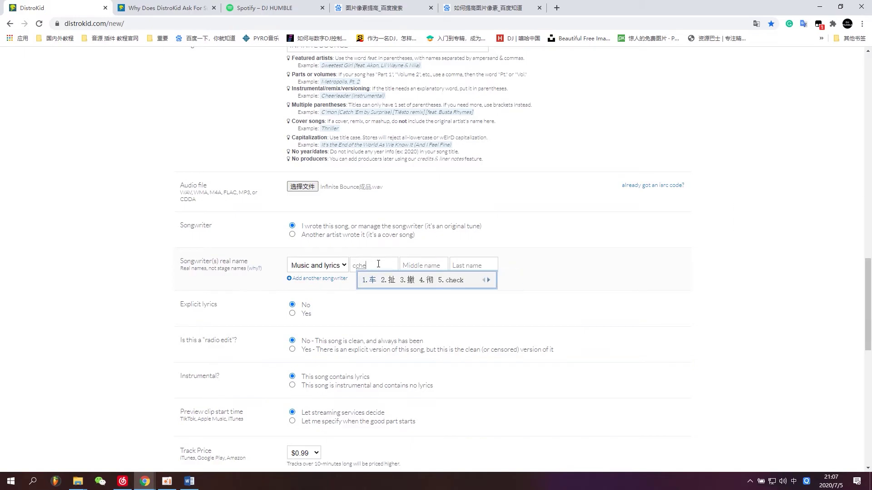
{"action": "type", "text": "hen"}
{"action": "key", "text": "BackSpace"}
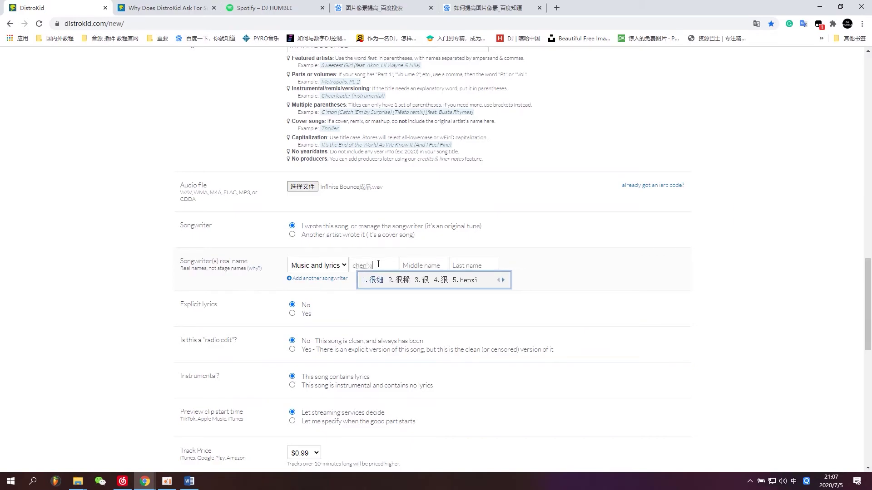
{"action": "type", "text": "i"}
{"action": "key", "text": "BackSpace"}
{"action": "key", "text": "BackSpace"}
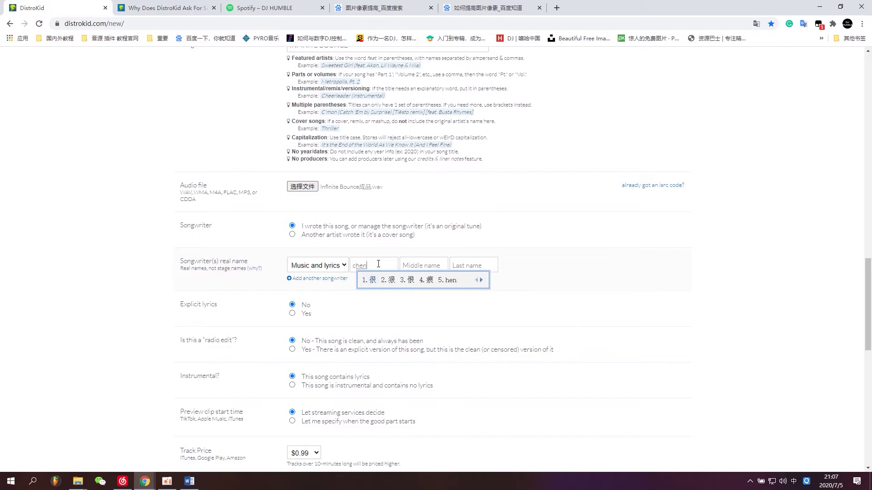
{"action": "key", "text": "Down"}
{"action": "type", "text": "xi"}
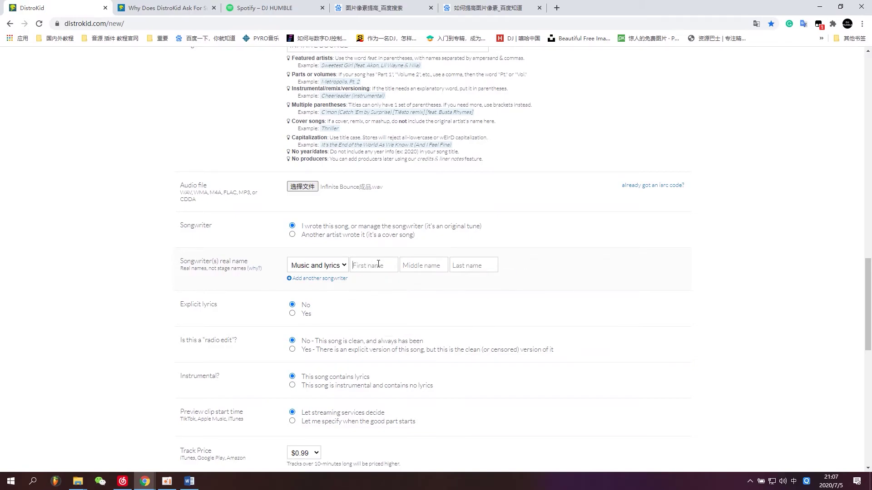
{"action": "key", "text": "space"}
{"action": "key", "text": "Left"}
{"action": "key", "text": "BackSpace"}
{"action": "type", "text": "chen"}
{"action": "key", "text": "space"}
{"action": "type", "text": "li"}
{"action": "key", "text": "space"}
Step: Read the explicit lyrics, radio edit, instrumental and preview clip options in Simplified Chinese, and return the form to English
{"action": "scroll", "coordinate": [104, 331], "scroll_direction": "down", "scroll_amount": 1}
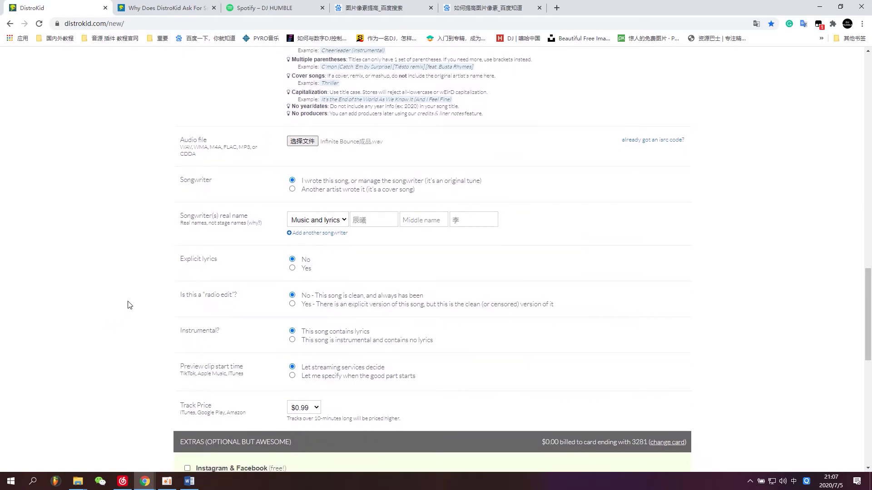
{"action": "left_click_drag", "start_coordinate": [185, 261], "coordinate": [218, 259]}
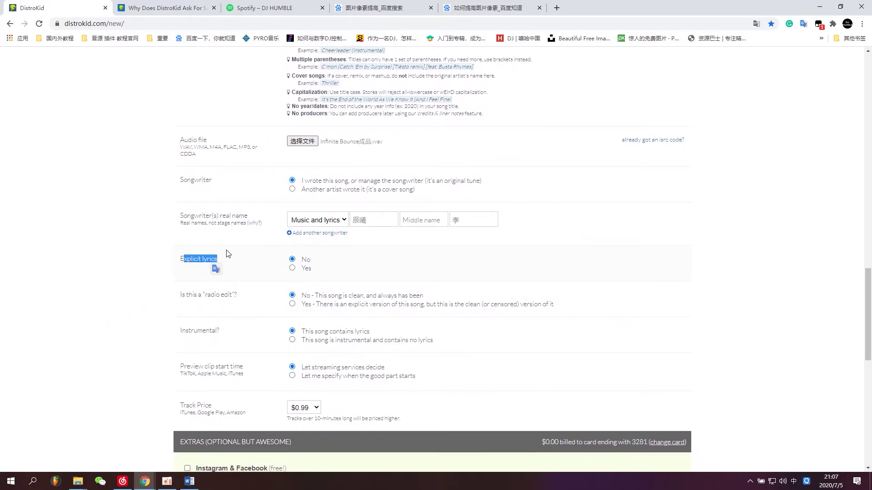
{"action": "left_click", "coordinate": [756, 24]}
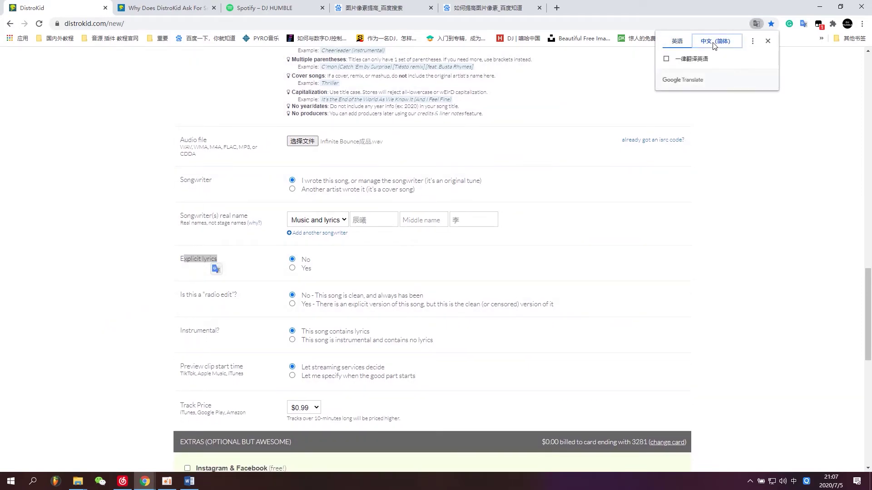
{"action": "left_click", "coordinate": [710, 44]}
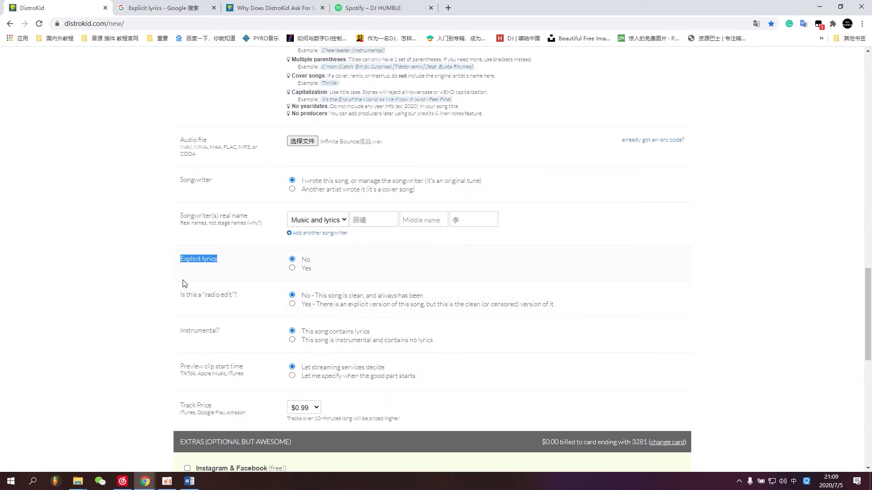
{"action": "left_click", "coordinate": [207, 262]}
{"action": "left_click", "coordinate": [755, 23]}
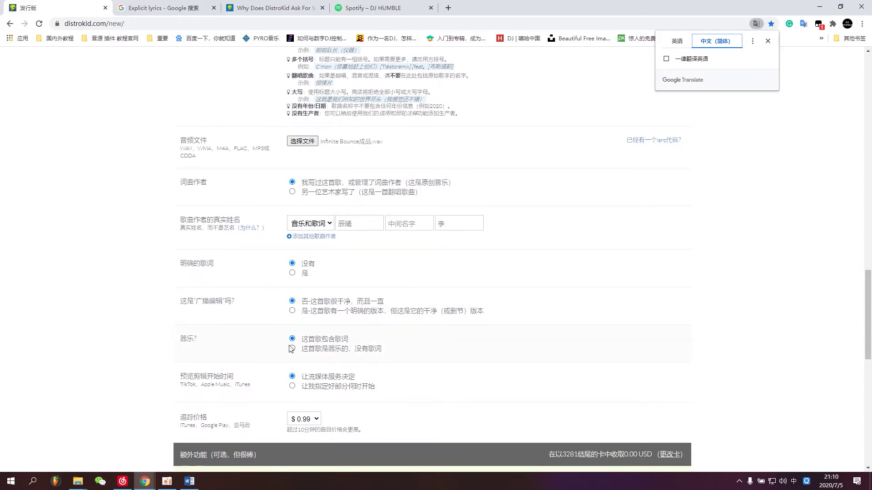
{"action": "scroll", "coordinate": [314, 346], "scroll_direction": "down", "scroll_amount": 1}
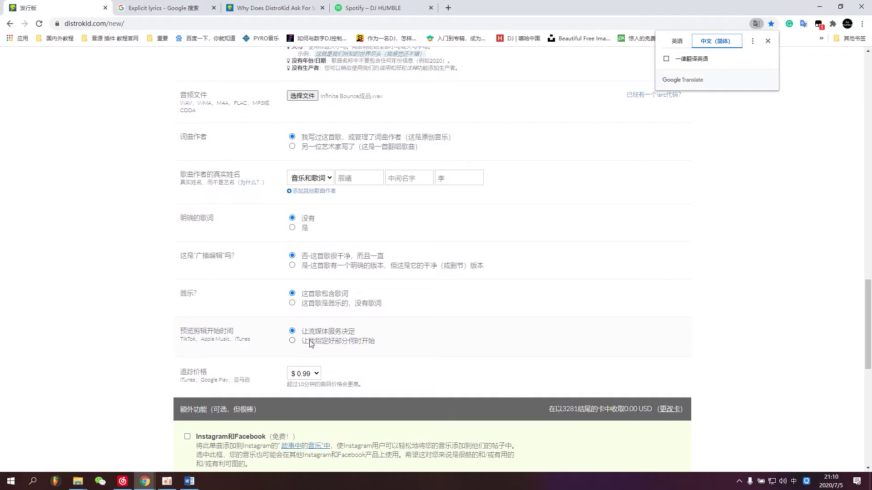
{"action": "left_click", "coordinate": [689, 45]}
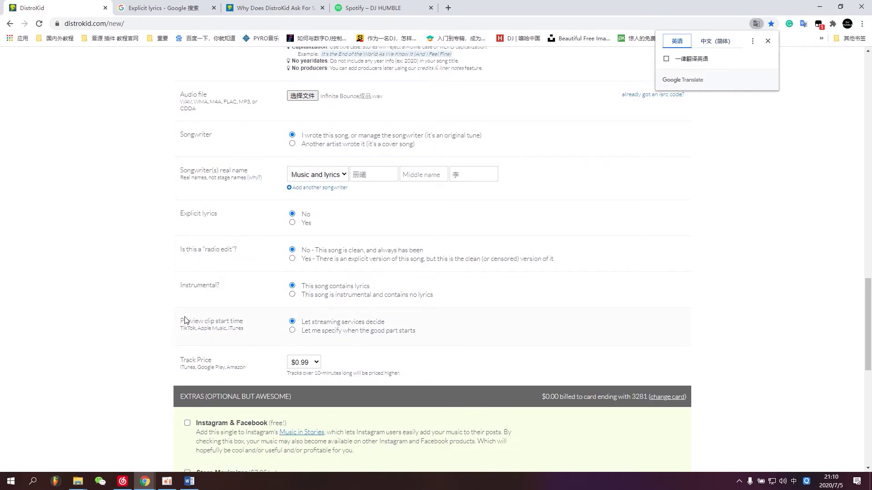
Step: Check the preview clip start time setting and keep the track price at $0.99
{"action": "left_click_drag", "start_coordinate": [245, 330], "coordinate": [179, 330]}
{"action": "left_click", "coordinate": [194, 336]}
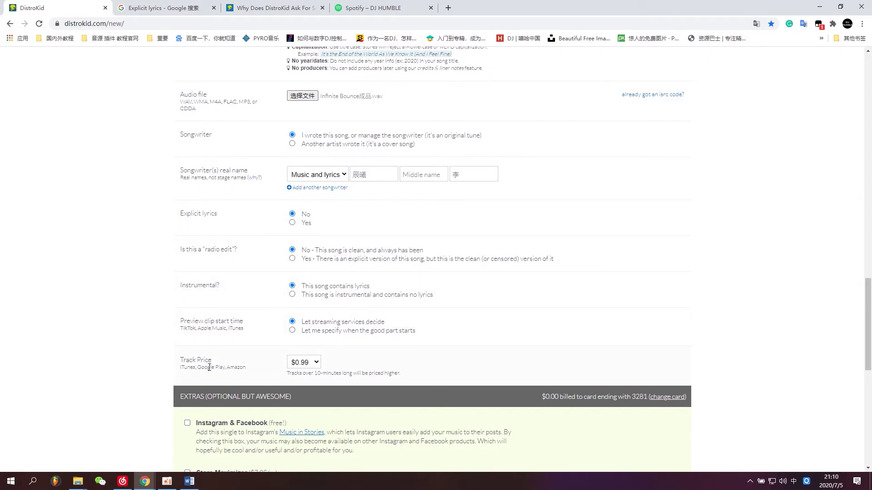
{"action": "scroll", "coordinate": [113, 323], "scroll_direction": "down", "scroll_amount": 3}
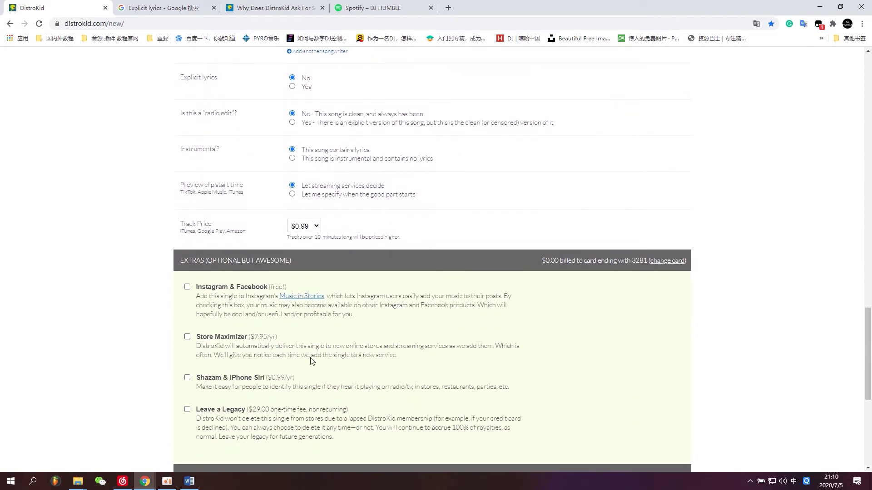
{"action": "left_click", "coordinate": [307, 226]}
{"action": "left_click", "coordinate": [309, 247]}
Step: Examine the optional extras and the mandatory checkboxes, and look back over the selected services and Track 1 details
{"action": "scroll", "coordinate": [126, 237], "scroll_direction": "down", "scroll_amount": 1}
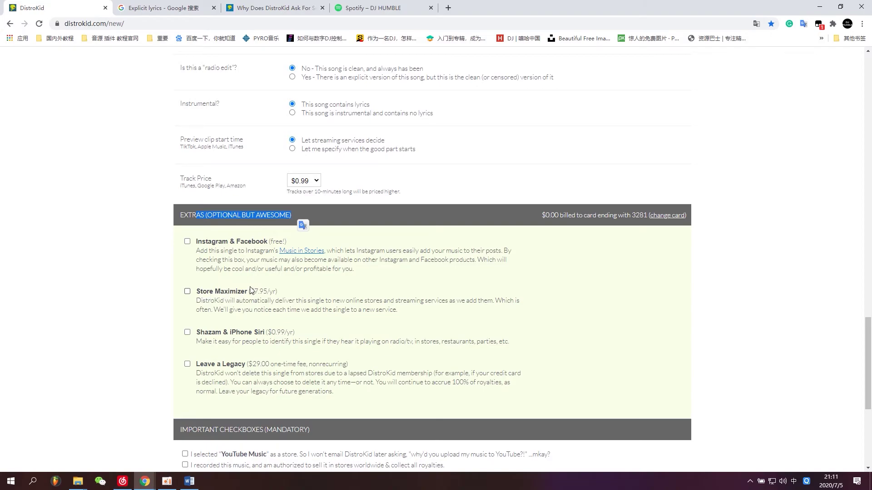
{"action": "scroll", "coordinate": [251, 291], "scroll_direction": "up", "scroll_amount": 20}
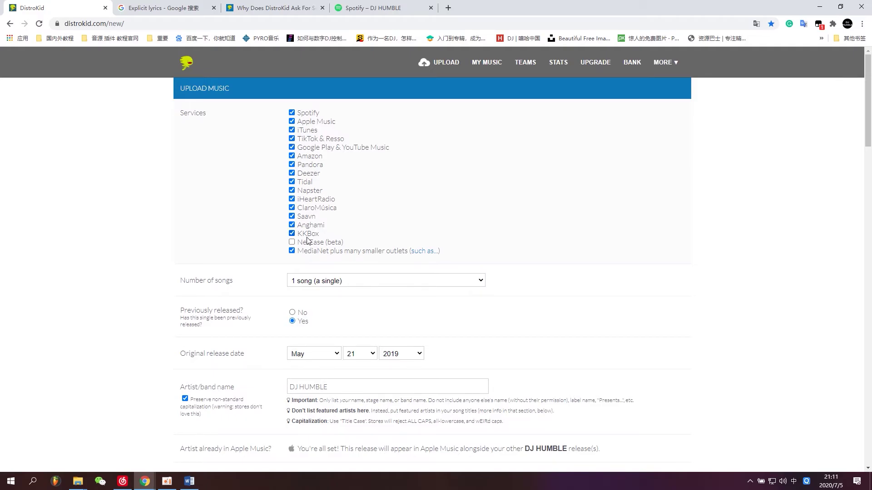
{"action": "scroll", "coordinate": [377, 236], "scroll_direction": "down", "scroll_amount": 15}
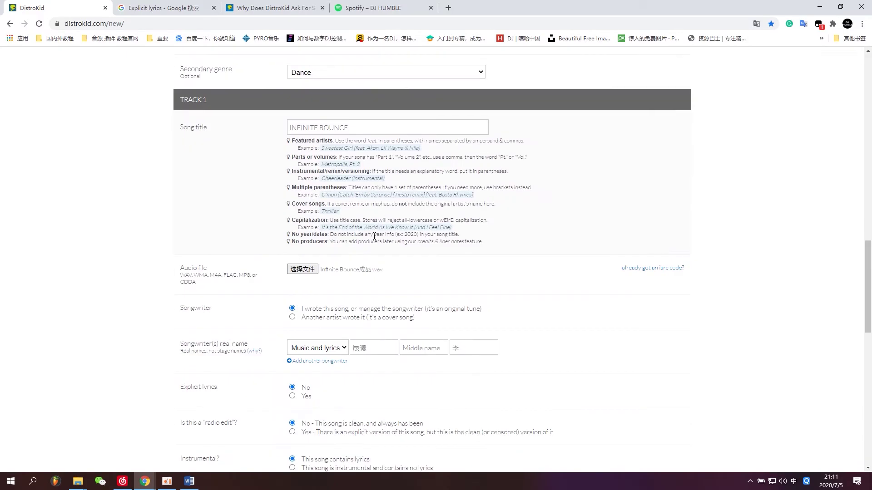
{"action": "scroll", "coordinate": [375, 236], "scroll_direction": "down", "scroll_amount": 6}
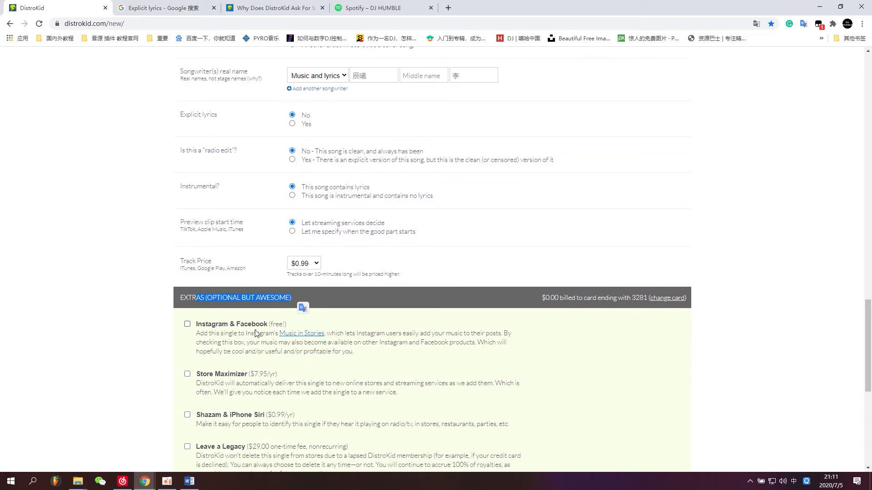
{"action": "scroll", "coordinate": [243, 352], "scroll_direction": "down", "scroll_amount": 1}
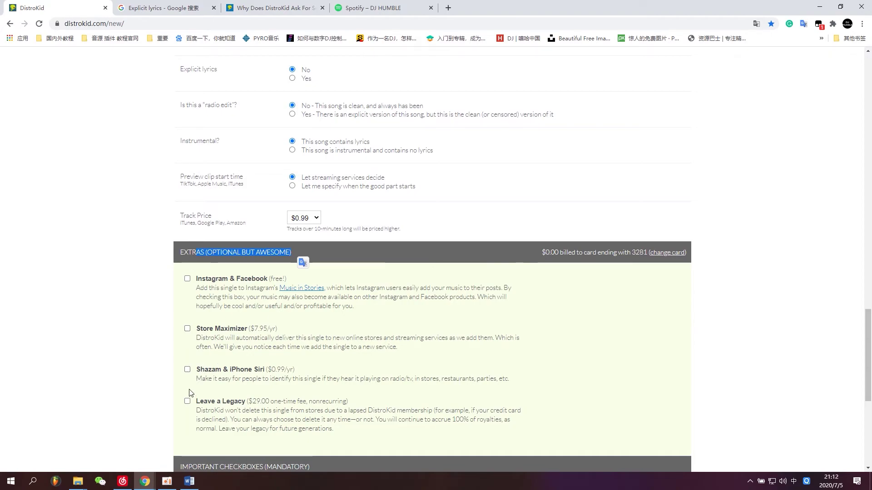
{"action": "scroll", "coordinate": [193, 386], "scroll_direction": "down", "scroll_amount": 1}
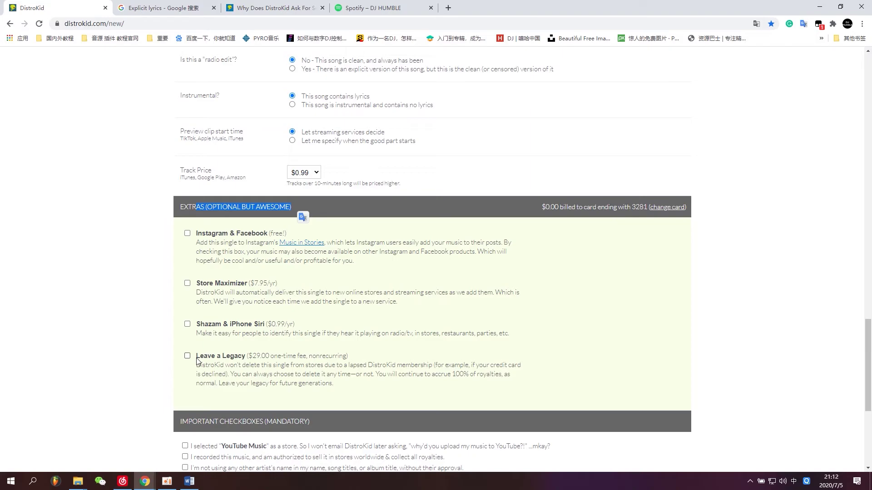
{"action": "scroll", "coordinate": [198, 362], "scroll_direction": "down", "scroll_amount": 3}
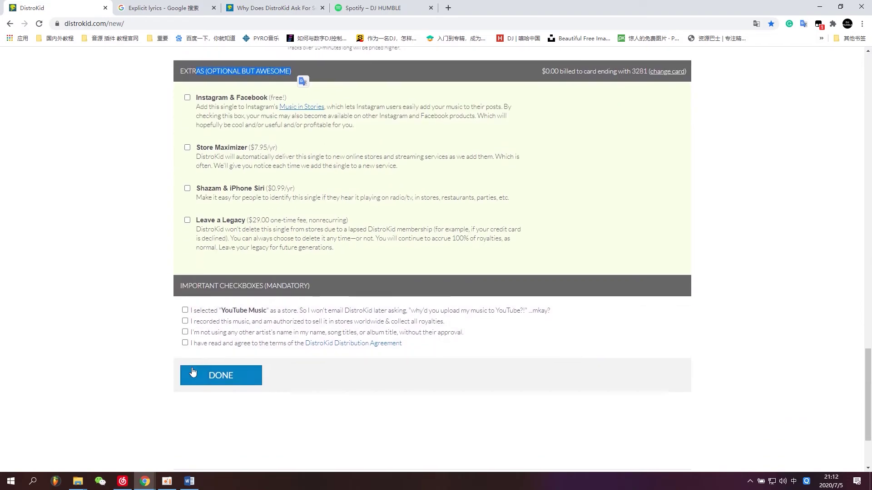
{"action": "scroll", "coordinate": [192, 367], "scroll_direction": "up", "scroll_amount": 4}
{"action": "scroll", "coordinate": [190, 376], "scroll_direction": "down", "scroll_amount": 1}
Step: Add the free Instagram & Facebook extra to the single
{"action": "scroll", "coordinate": [189, 376], "scroll_direction": "down", "scroll_amount": 3}
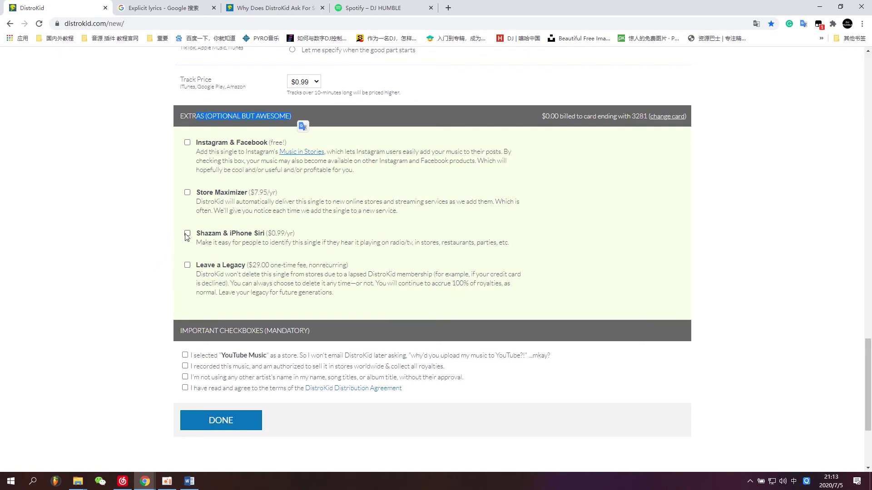
{"action": "scroll", "coordinate": [185, 236], "scroll_direction": "up", "scroll_amount": 3}
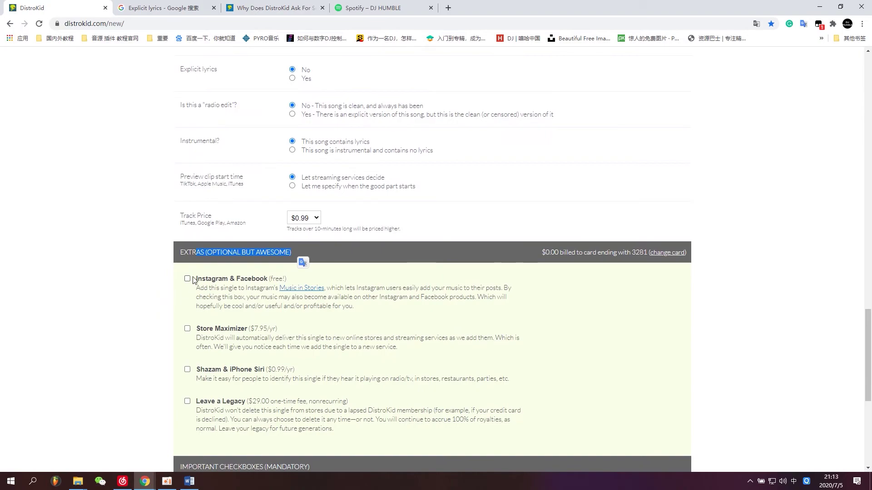
{"action": "left_click", "coordinate": [191, 279]}
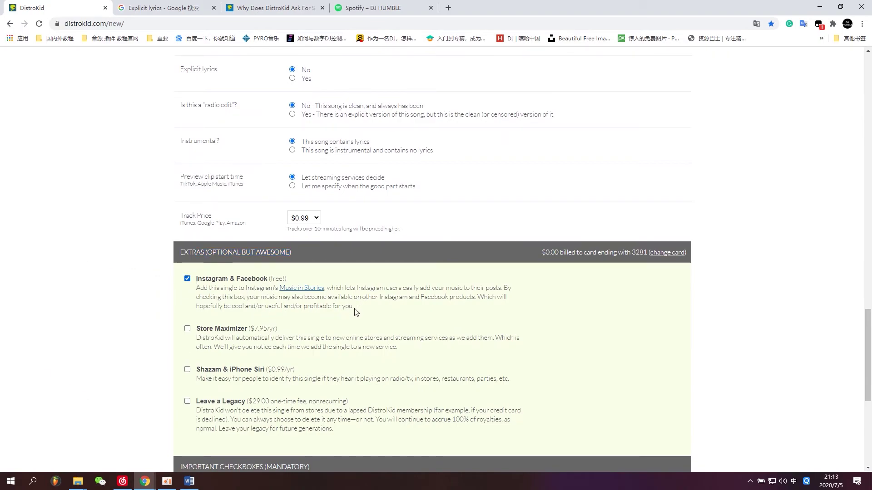
Step: Read the mandatory checkbox statements in Simplified Chinese and check them against the Google Play & YouTube Music selection under the services
{"action": "scroll", "coordinate": [351, 313], "scroll_direction": "down", "scroll_amount": 5}
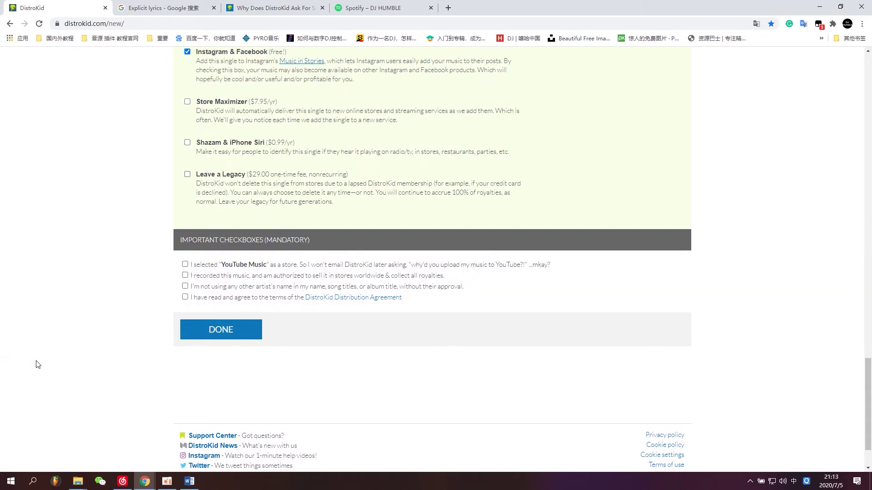
{"action": "left_click", "coordinate": [756, 24]}
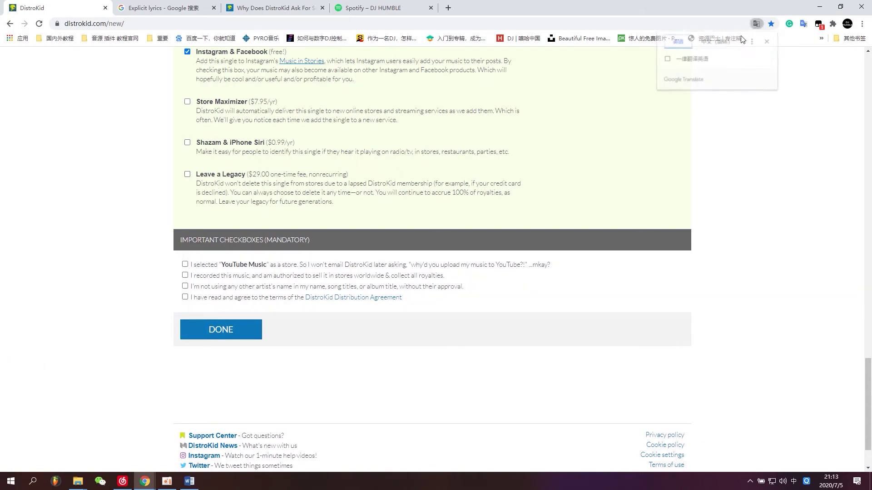
{"action": "left_click", "coordinate": [10, 292]}
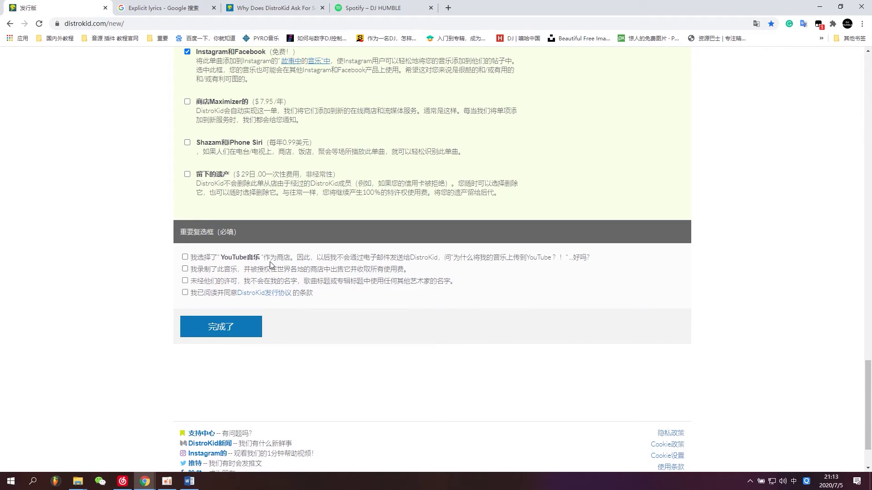
{"action": "left_click_drag", "start_coordinate": [870, 403], "coordinate": [868, 98]}
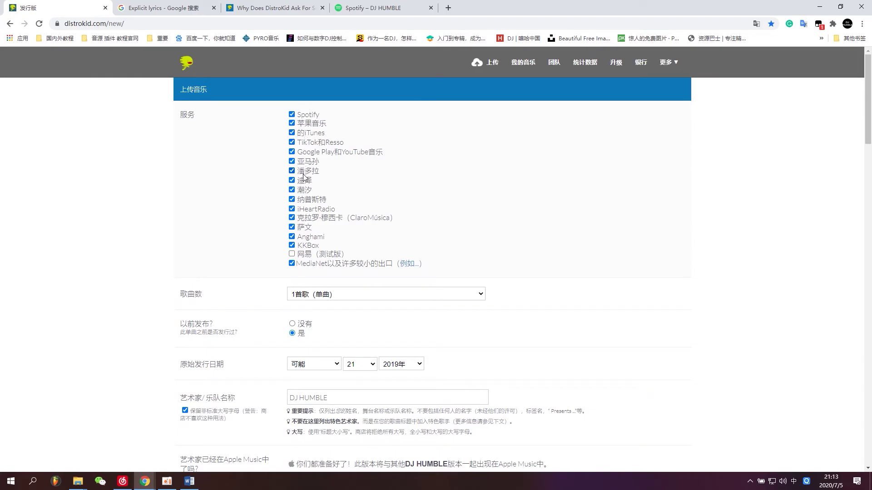
{"action": "left_click", "coordinate": [756, 23]}
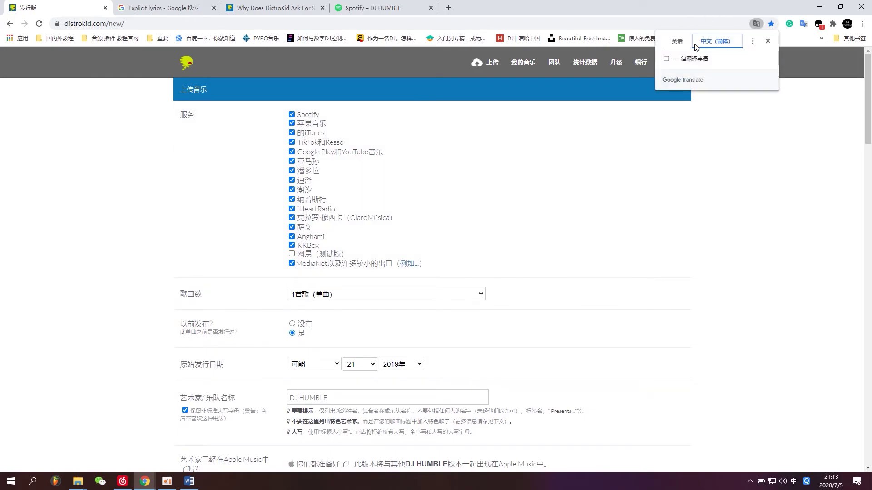
{"action": "left_click", "coordinate": [677, 41]}
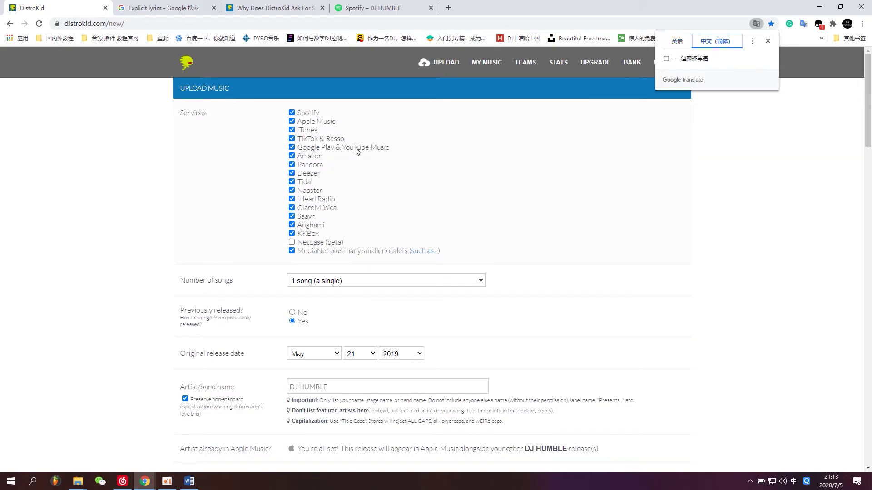
{"action": "scroll", "coordinate": [349, 181], "scroll_direction": "down", "scroll_amount": 20}
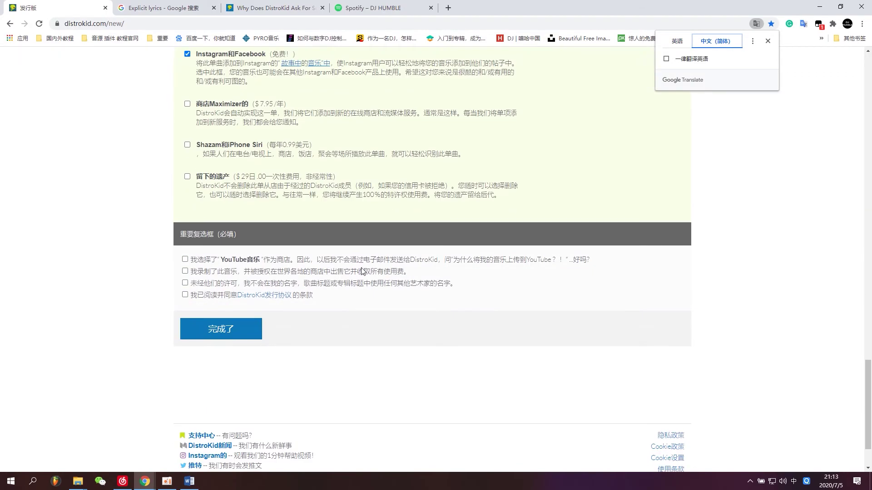
{"action": "scroll", "coordinate": [281, 317], "scroll_direction": "up", "scroll_amount": 1}
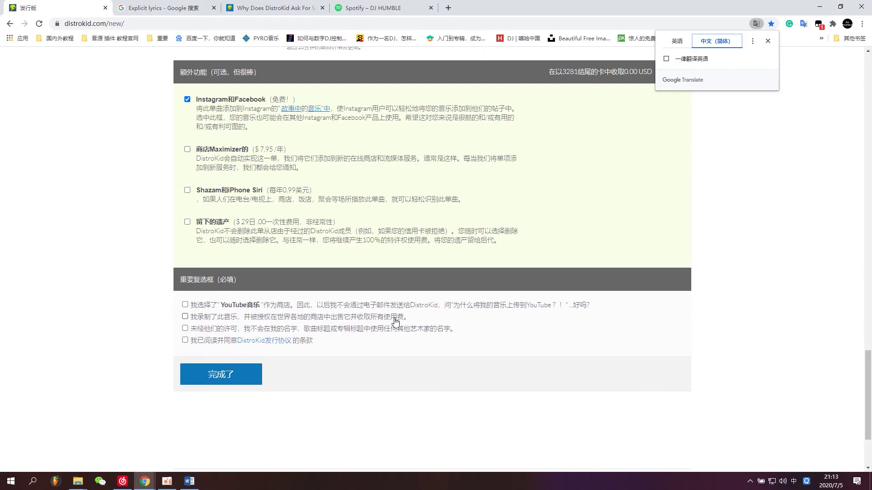
Step: Accept all four mandatory statements, covering YouTube Music, recording rights, other artists' names and the distribution agreement, and return the form to English
{"action": "left_click", "coordinate": [190, 320]}
{"action": "left_click", "coordinate": [189, 317]}
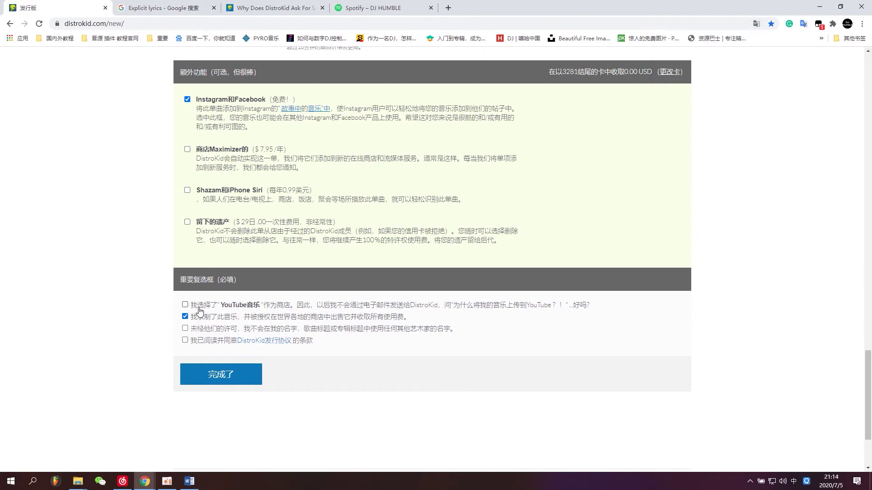
{"action": "left_click", "coordinate": [185, 305]}
{"action": "left_click", "coordinate": [185, 328]}
{"action": "left_click", "coordinate": [184, 340]}
{"action": "left_click", "coordinate": [755, 24]}
{"action": "left_click", "coordinate": [676, 40]}
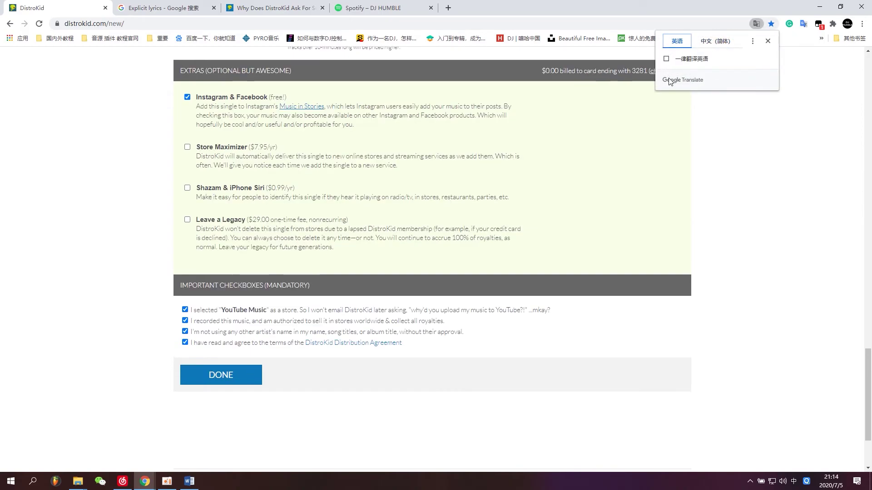
Step: Check the amount billed for the extras, and review the selected services, number of songs and previous release settings
{"action": "left_click", "coordinate": [535, 254]}
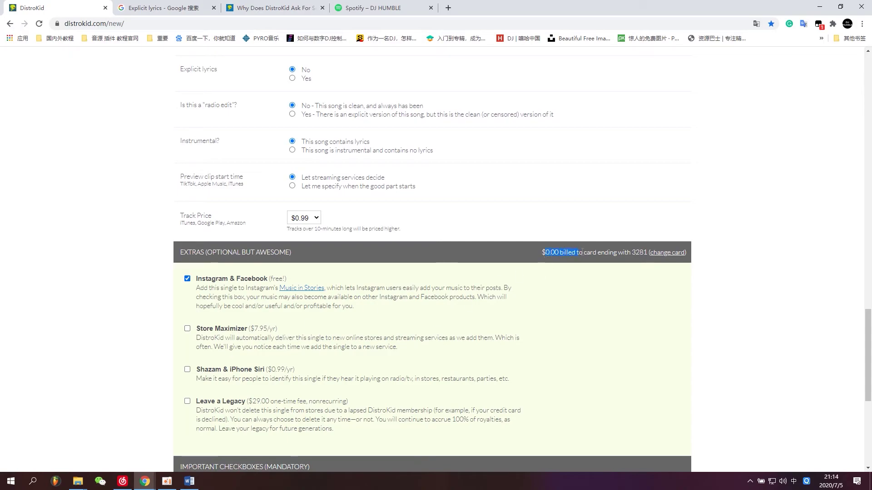
{"action": "left_click_drag", "start_coordinate": [582, 253], "coordinate": [631, 252]}
{"action": "left_click", "coordinate": [658, 274]}
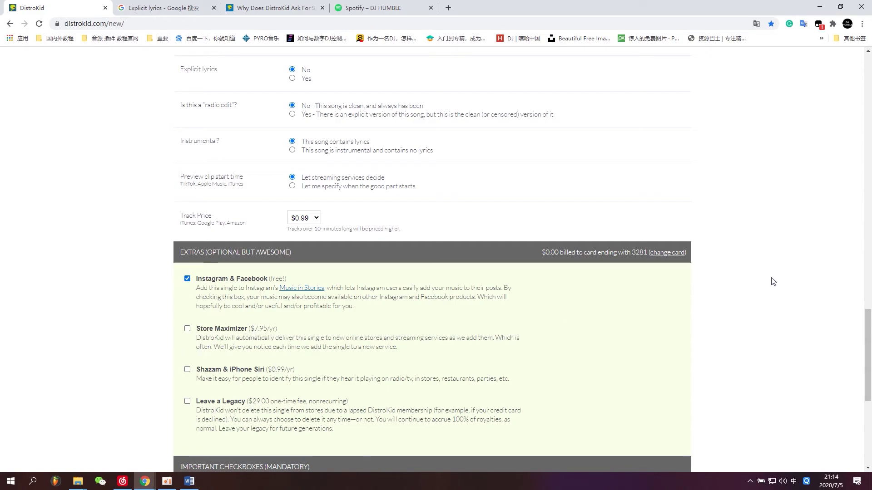
{"action": "scroll", "coordinate": [736, 426], "scroll_direction": "up", "scroll_amount": 3}
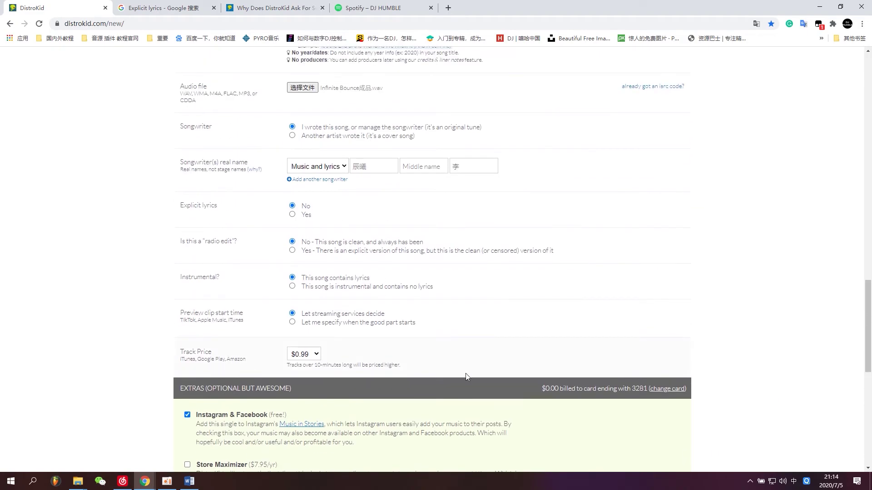
{"action": "scroll", "coordinate": [499, 379], "scroll_direction": "up", "scroll_amount": 3}
{"action": "scroll", "coordinate": [313, 280], "scroll_direction": "up", "scroll_amount": 5}
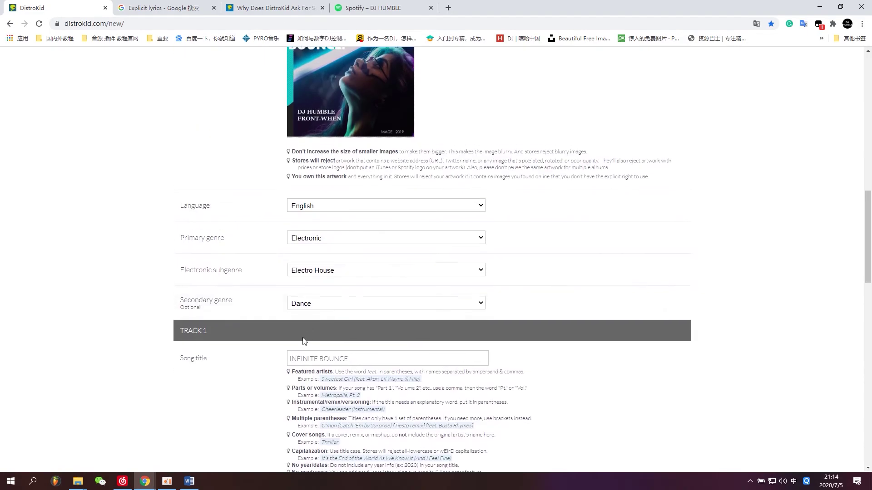
{"action": "scroll", "coordinate": [304, 341], "scroll_direction": "up", "scroll_amount": 15}
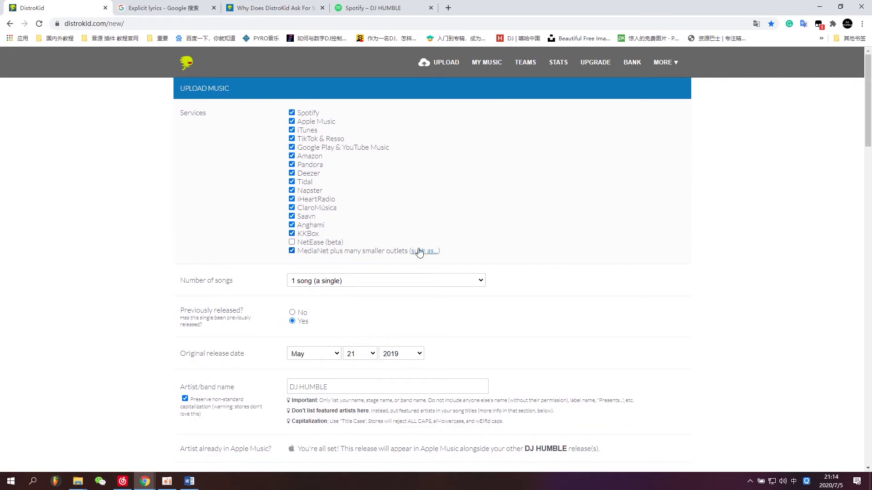
{"action": "scroll", "coordinate": [317, 254], "scroll_direction": "down", "scroll_amount": 1}
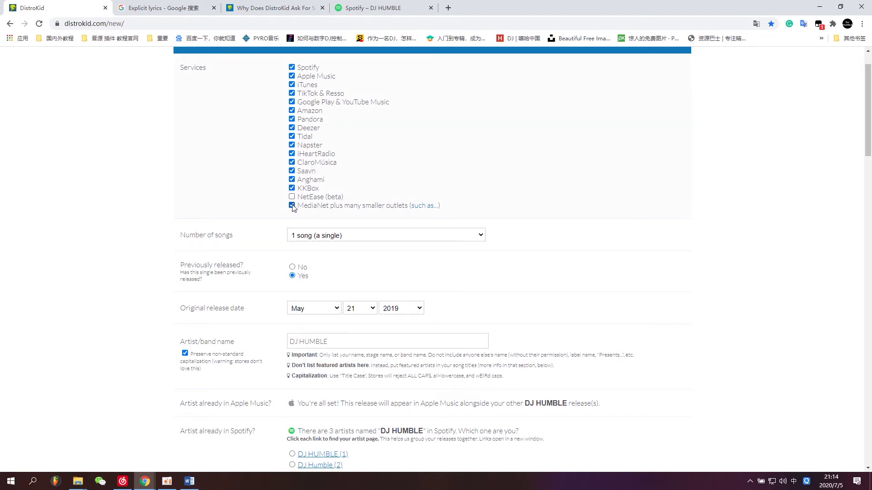
{"action": "scroll", "coordinate": [295, 207], "scroll_direction": "down", "scroll_amount": 2}
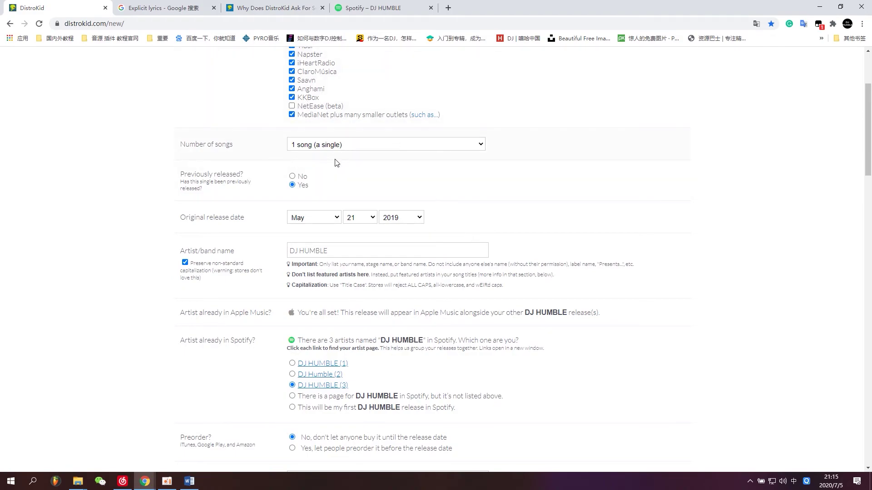
Step: Open the INFINITE BOUNCE album page in NetEase Cloud Music and compare its release date with the form's original release date in Chrome
{"action": "left_click", "coordinate": [124, 483]}
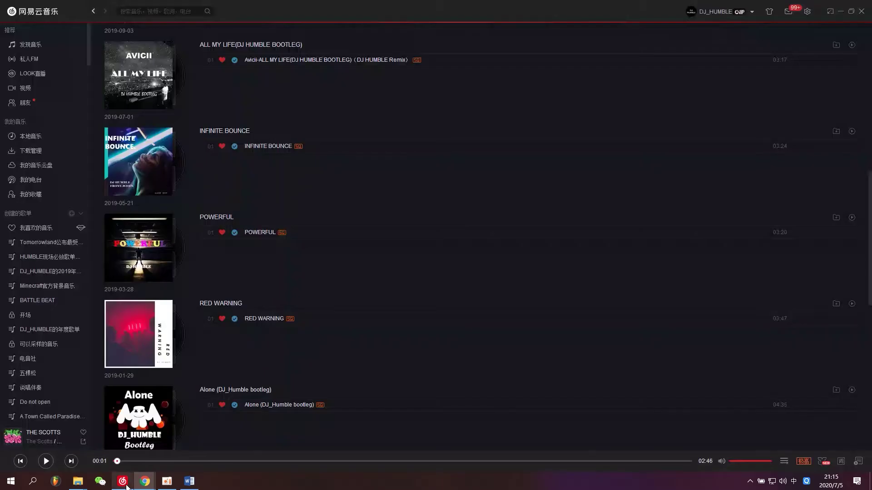
{"action": "scroll", "coordinate": [160, 299], "scroll_direction": "up", "scroll_amount": 2}
{"action": "left_click", "coordinate": [193, 217]}
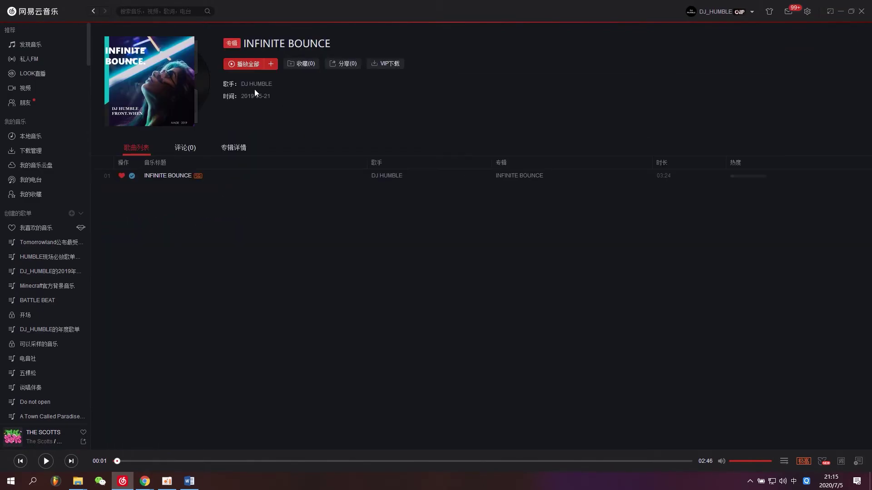
{"action": "mouse_move", "coordinate": [154, 476]}
{"action": "left_click", "coordinate": [232, 443]}
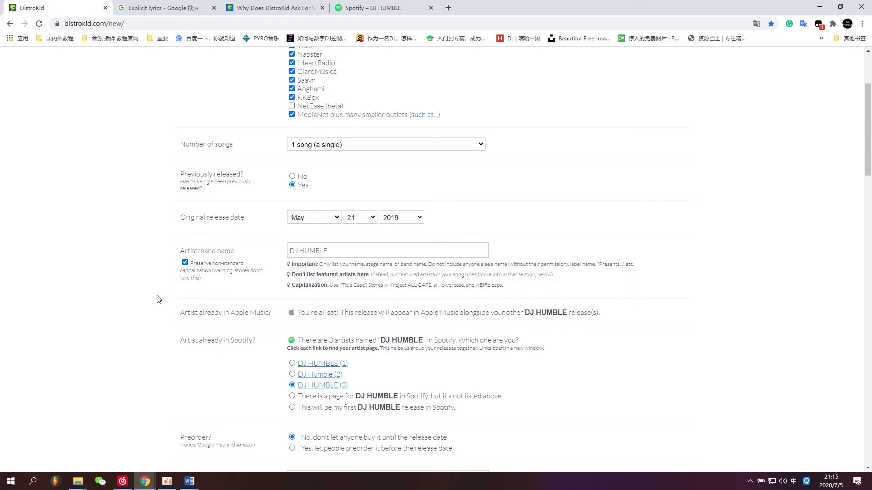
{"action": "left_click", "coordinate": [123, 483]}
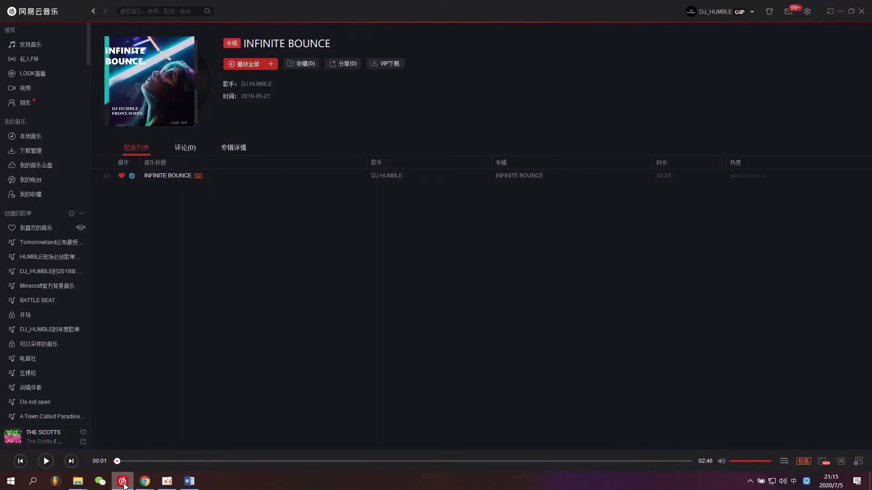
{"action": "left_click", "coordinate": [123, 482]}
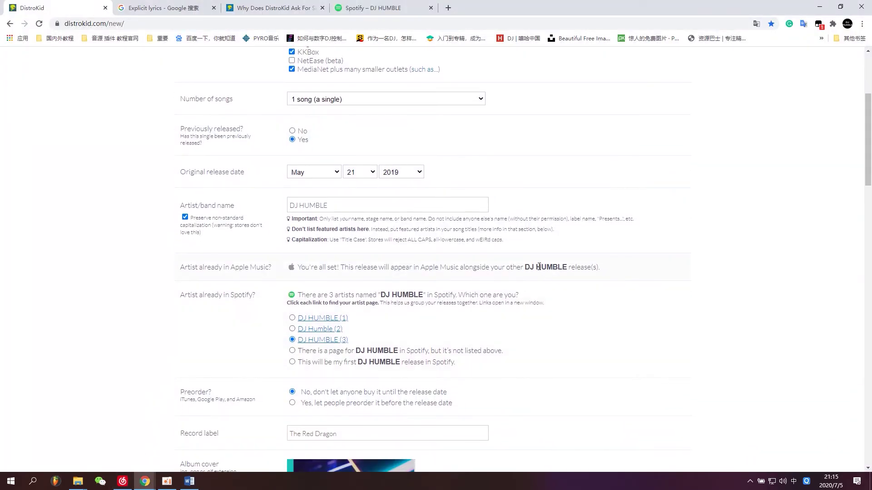
Step: Check the overview and biography on the Spotify artist page linked as DJ HUMBLE (3), and close that page to return to the form
{"action": "left_click", "coordinate": [323, 340]}
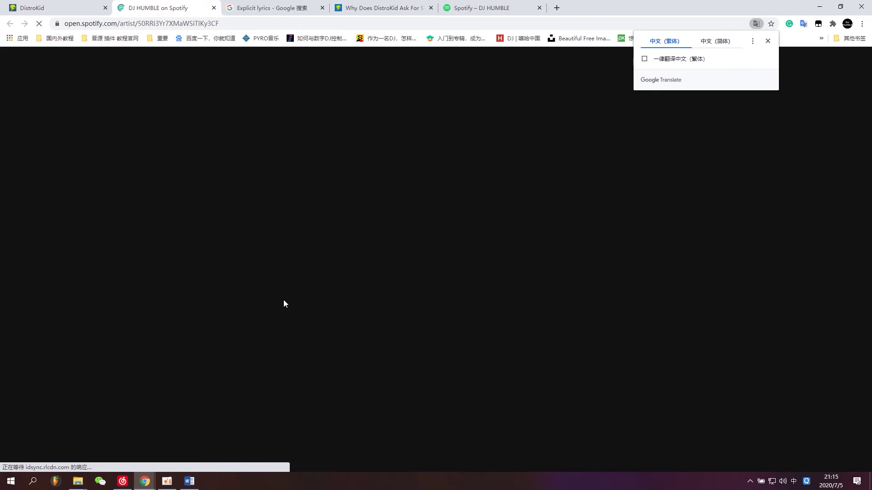
{"action": "left_click", "coordinate": [87, 8]}
{"action": "left_click", "coordinate": [165, 4]}
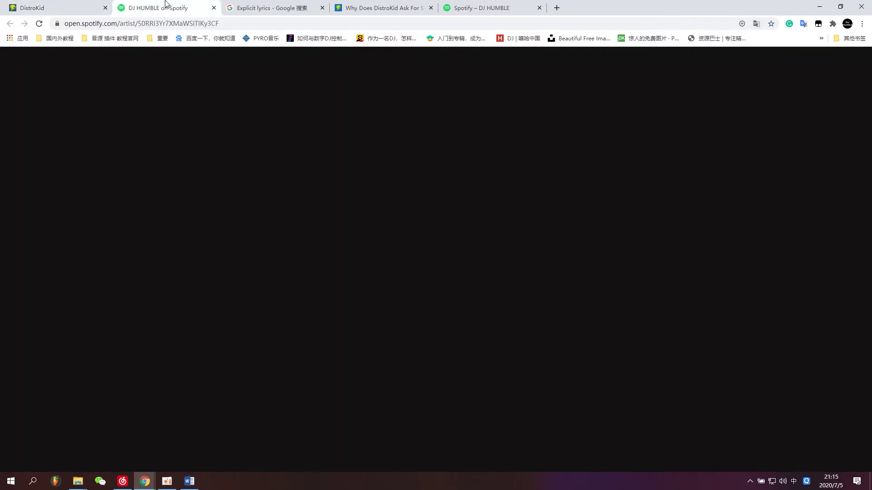
{"action": "left_click", "coordinate": [78, 4]}
{"action": "left_click", "coordinate": [138, 4]}
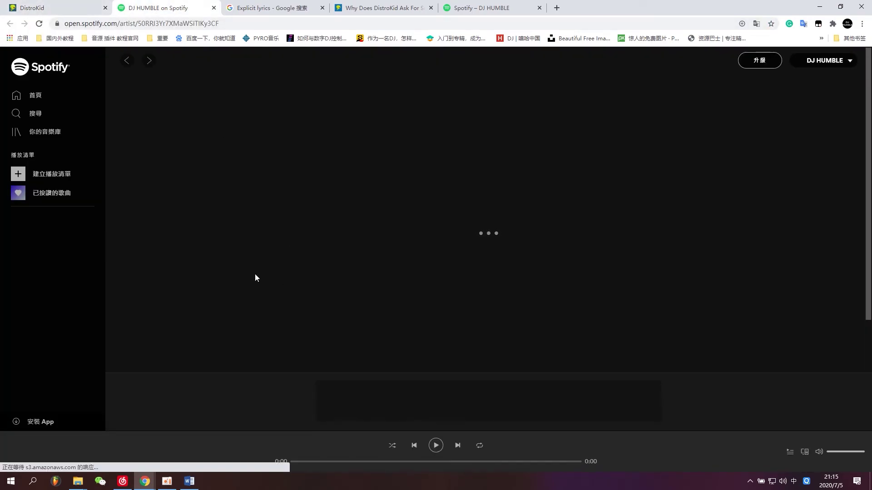
{"action": "scroll", "coordinate": [214, 273], "scroll_direction": "down", "scroll_amount": 3}
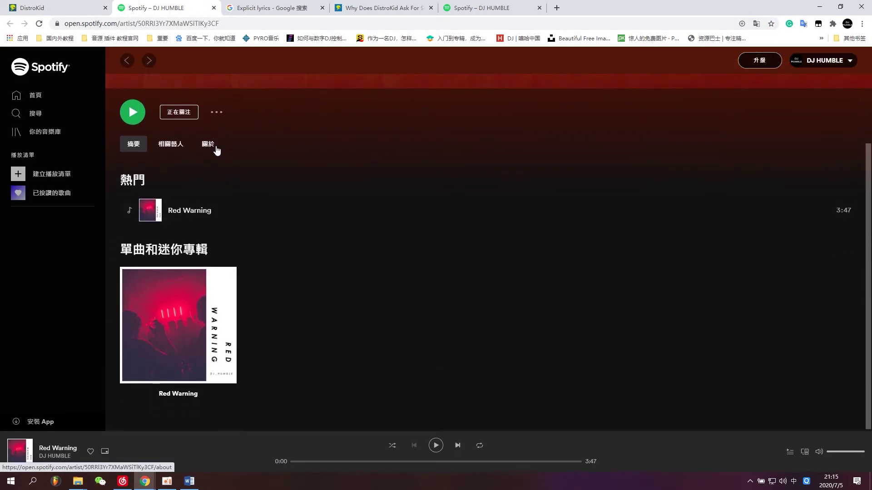
{"action": "left_click", "coordinate": [208, 144]}
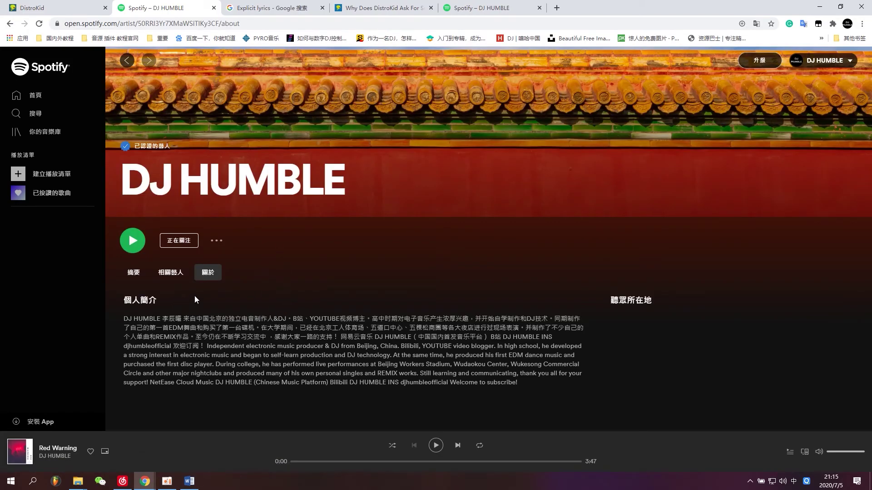
{"action": "left_click", "coordinate": [136, 276]}
{"action": "left_click", "coordinate": [59, 8]}
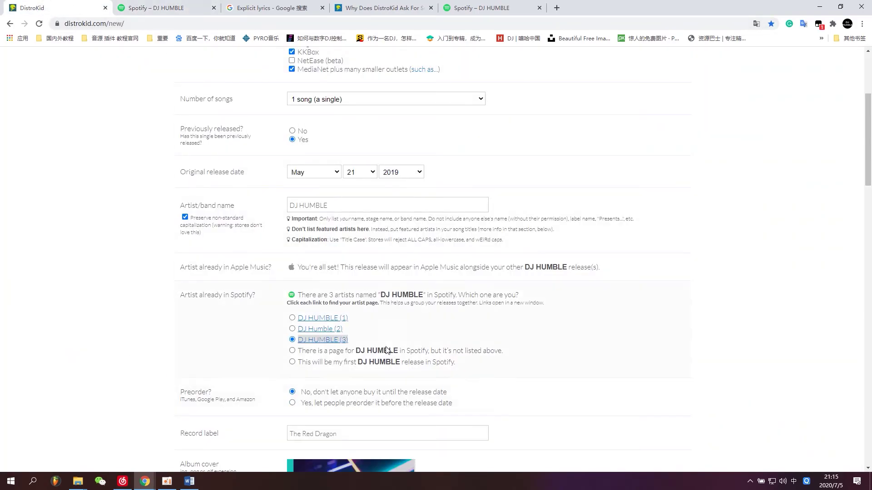
{"action": "left_click", "coordinate": [213, 8]}
Step: Review the release's Spotify artist match, preorder choice, record label, album cover, language and genres
{"action": "scroll", "coordinate": [382, 295], "scroll_direction": "down", "scroll_amount": 2}
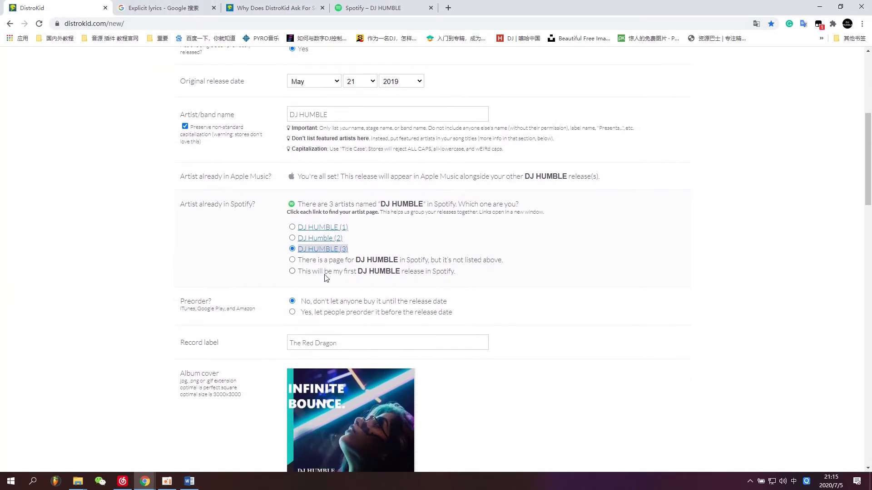
{"action": "scroll", "coordinate": [318, 296], "scroll_direction": "down", "scroll_amount": 2}
{"action": "scroll", "coordinate": [360, 268], "scroll_direction": "down", "scroll_amount": 3}
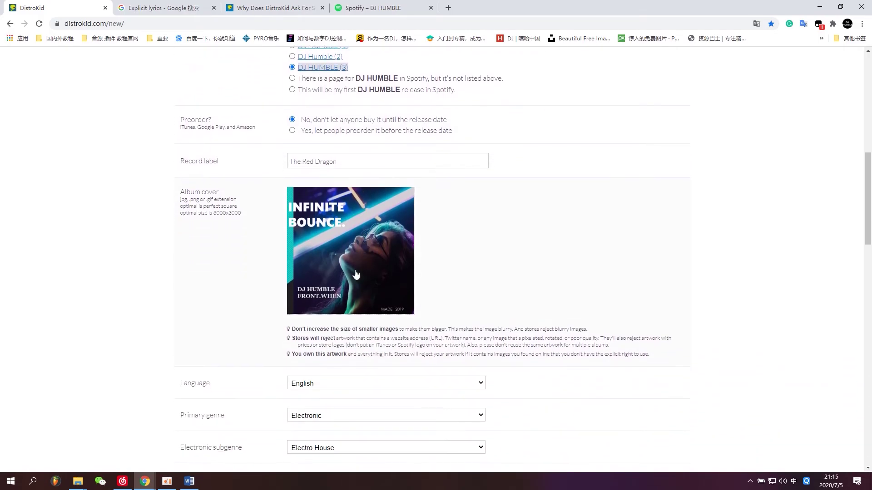
{"action": "scroll", "coordinate": [357, 297], "scroll_direction": "down", "scroll_amount": 1}
{"action": "scroll", "coordinate": [354, 327], "scroll_direction": "down", "scroll_amount": 1}
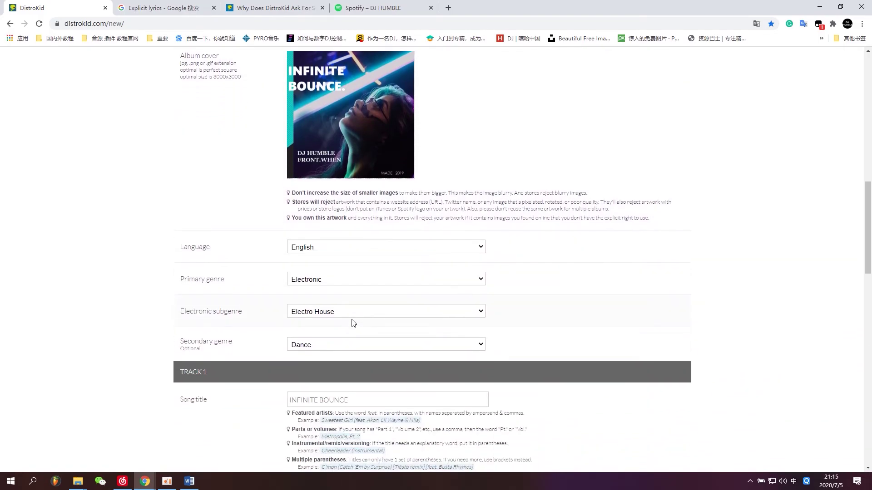
{"action": "scroll", "coordinate": [354, 320], "scroll_direction": "down", "scroll_amount": 3}
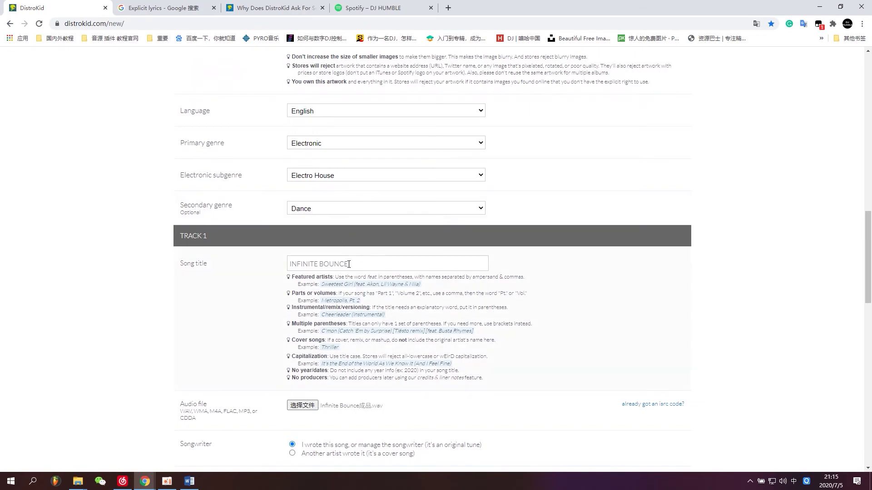
{"action": "scroll", "coordinate": [349, 264], "scroll_direction": "down", "scroll_amount": 1}
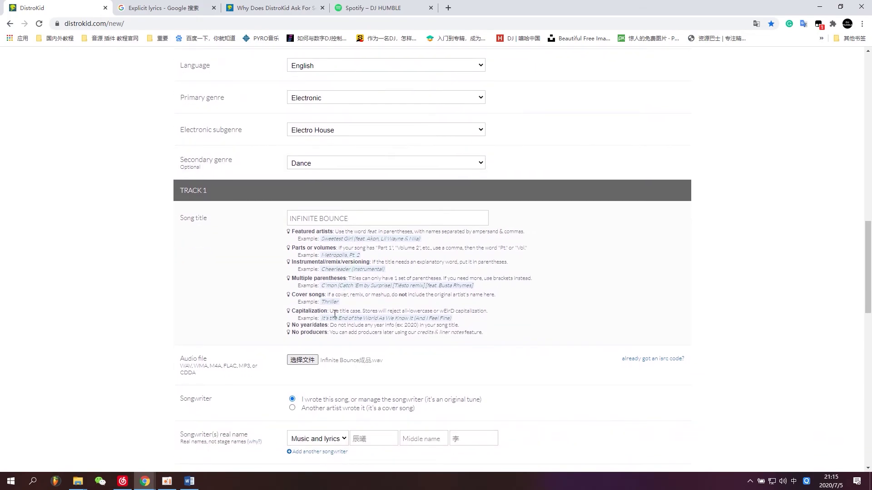
Step: Review Track 1's title, audio file, songwriter, lyrics, preview and price entries, keeping "This song contains lyrics", and check the extras
{"action": "scroll", "coordinate": [335, 313], "scroll_direction": "down", "scroll_amount": 1}
{"action": "scroll", "coordinate": [334, 370], "scroll_direction": "down", "scroll_amount": 2}
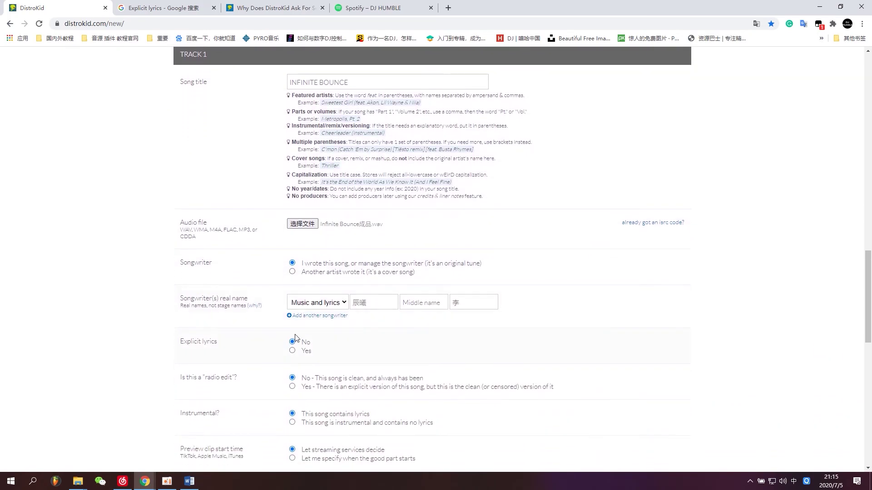
{"action": "scroll", "coordinate": [318, 340], "scroll_direction": "down", "scroll_amount": 2}
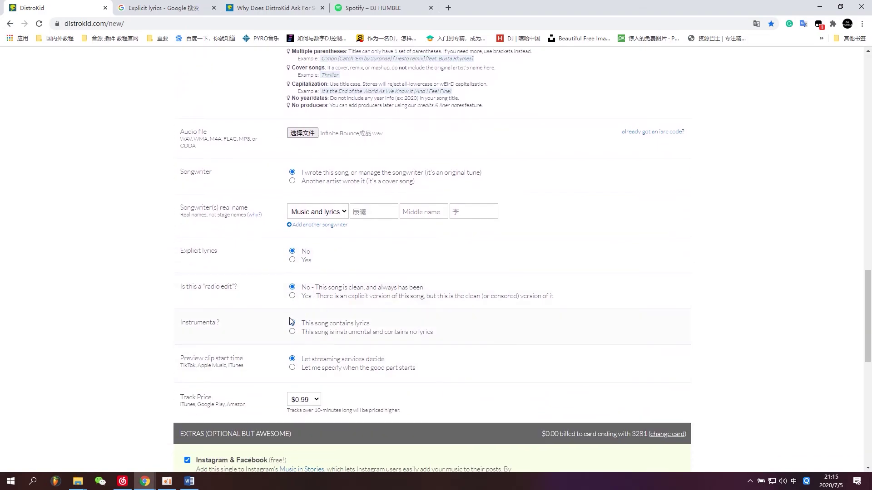
{"action": "left_click", "coordinate": [292, 323]}
{"action": "scroll", "coordinate": [420, 337], "scroll_direction": "down", "scroll_amount": 2}
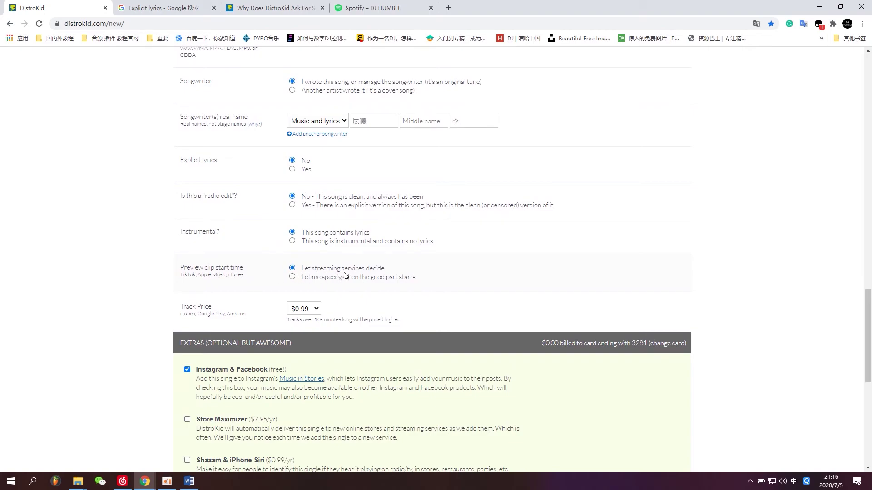
{"action": "scroll", "coordinate": [367, 291], "scroll_direction": "down", "scroll_amount": 2}
{"action": "scroll", "coordinate": [235, 308], "scroll_direction": "down", "scroll_amount": 2}
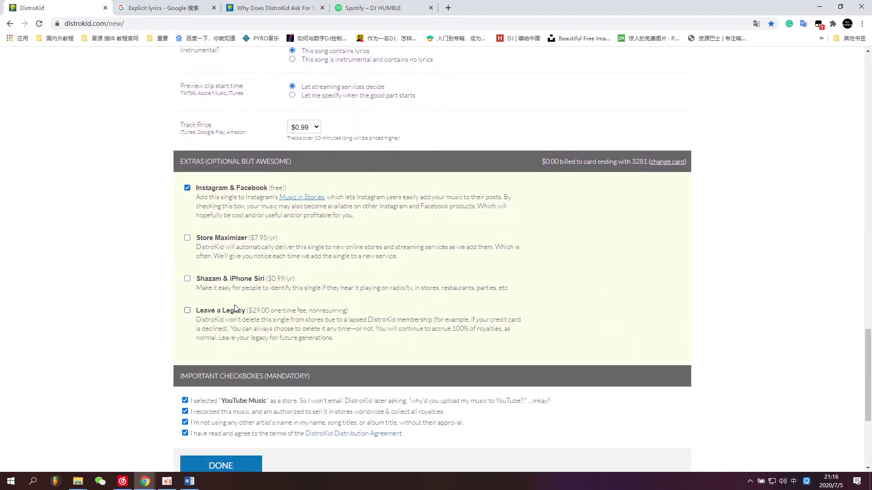
Step: Recheck the whole form from the selected services through the track details to the extras and mandatory checkboxes
{"action": "scroll", "coordinate": [87, 390], "scroll_direction": "up", "scroll_amount": 15}
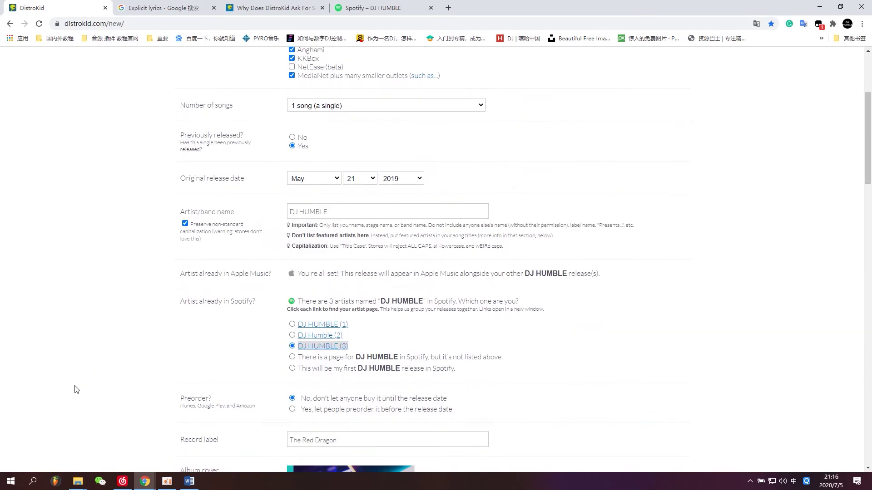
{"action": "scroll", "coordinate": [76, 389], "scroll_direction": "up", "scroll_amount": 4}
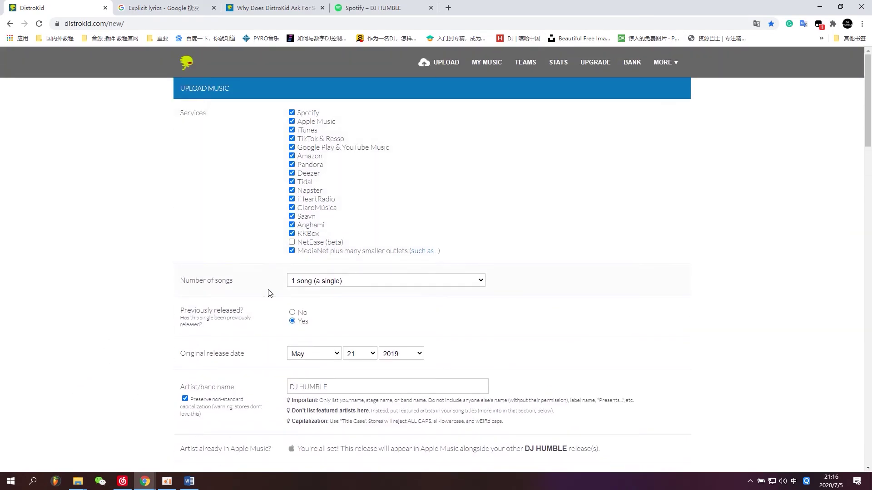
{"action": "scroll", "coordinate": [259, 309], "scroll_direction": "down", "scroll_amount": 5}
{"action": "scroll", "coordinate": [252, 322], "scroll_direction": "up", "scroll_amount": 5}
{"action": "scroll", "coordinate": [257, 316], "scroll_direction": "down", "scroll_amount": 18}
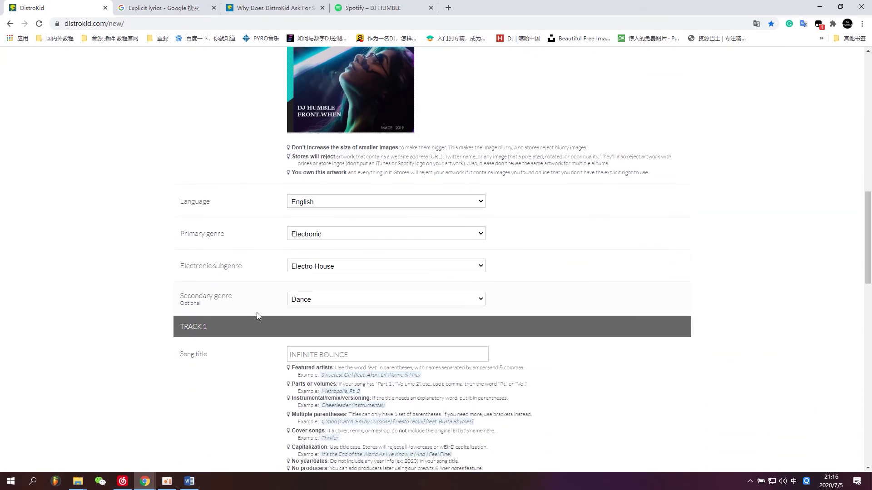
{"action": "scroll", "coordinate": [257, 316], "scroll_direction": "down", "scroll_amount": 2}
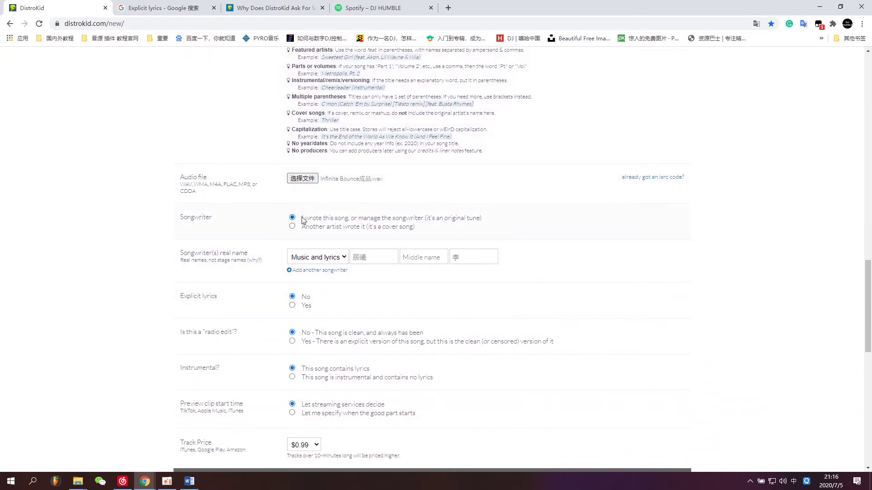
{"action": "scroll", "coordinate": [405, 344], "scroll_direction": "down", "scroll_amount": 6}
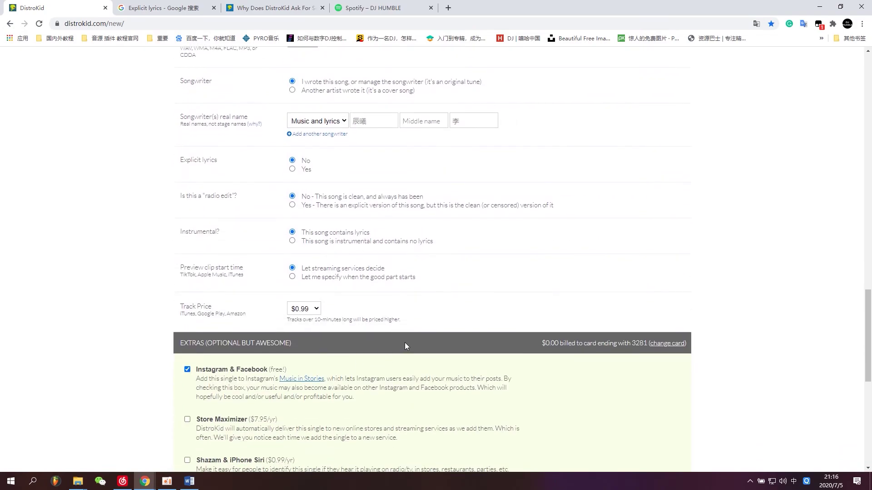
{"action": "scroll", "coordinate": [366, 347], "scroll_direction": "down", "scroll_amount": 3}
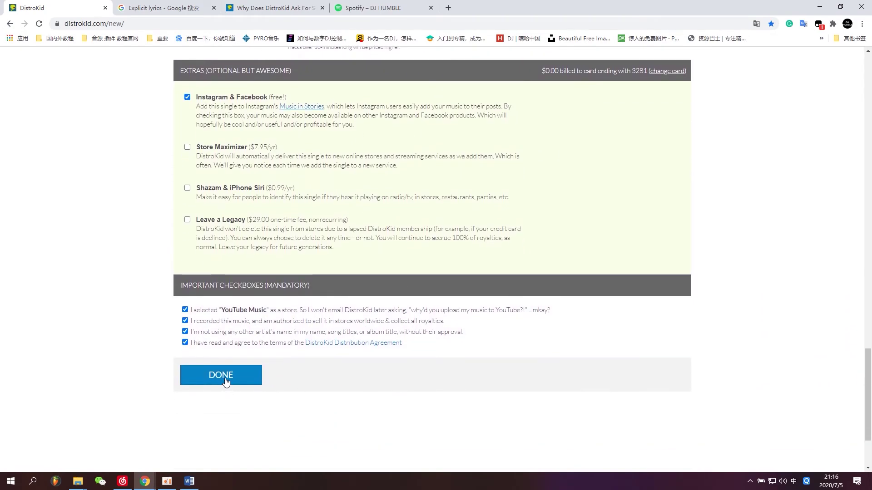
Step: Look at the DJ HUMBLE artist page on Spotify again and return to the DistroKid form
{"action": "left_click_drag", "start_coordinate": [868, 386], "coordinate": [870, 72]}
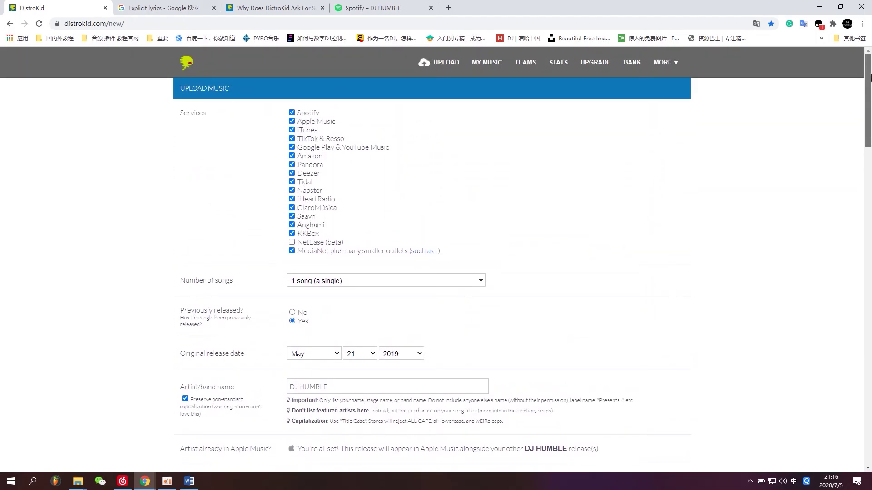
{"action": "left_click_drag", "start_coordinate": [869, 77], "coordinate": [866, 143]}
{"action": "left_click", "coordinate": [408, 5]}
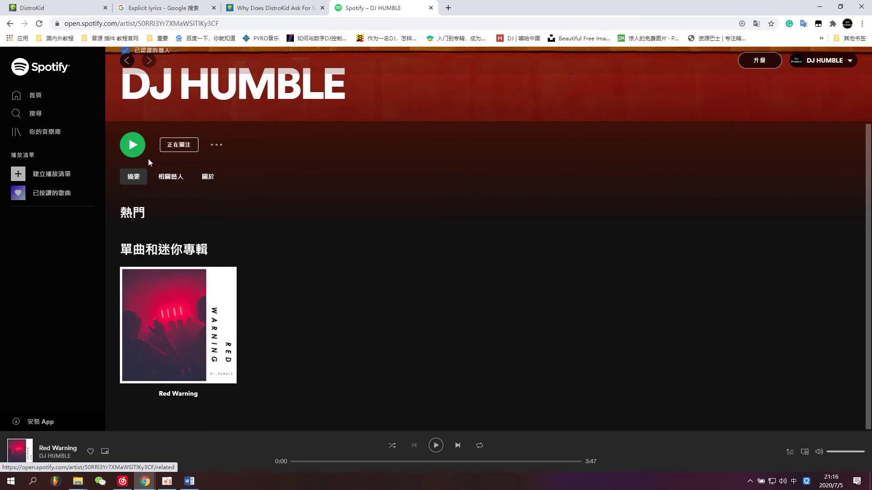
{"action": "left_click", "coordinate": [49, 8]}
Step: Go over the artist, cover, genre and Track 1 entries once more, and check the amount billed for the extras
{"action": "scroll", "coordinate": [312, 297], "scroll_direction": "down", "scroll_amount": 1}
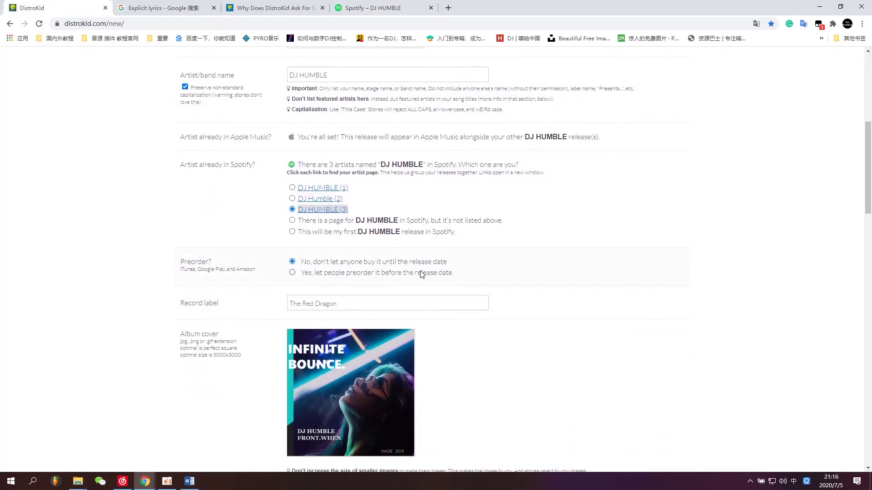
{"action": "scroll", "coordinate": [378, 325], "scroll_direction": "down", "scroll_amount": 4}
{"action": "scroll", "coordinate": [378, 325], "scroll_direction": "down", "scroll_amount": 5}
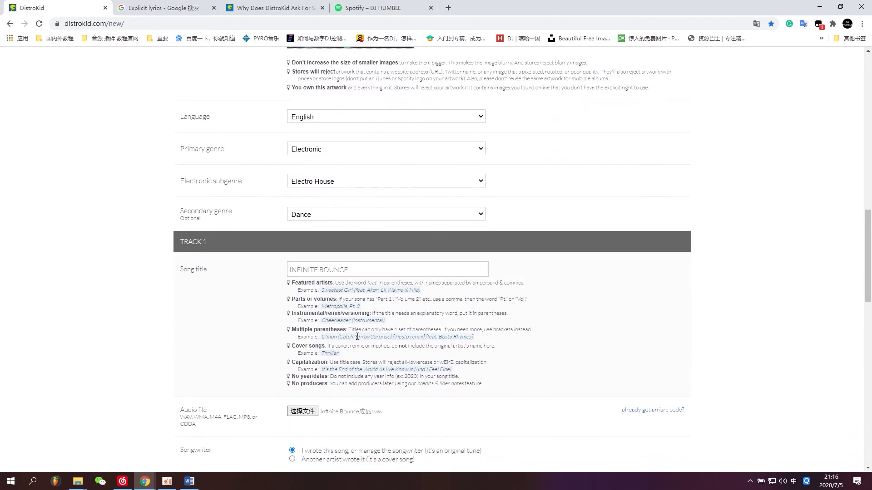
{"action": "scroll", "coordinate": [356, 336], "scroll_direction": "down", "scroll_amount": 6}
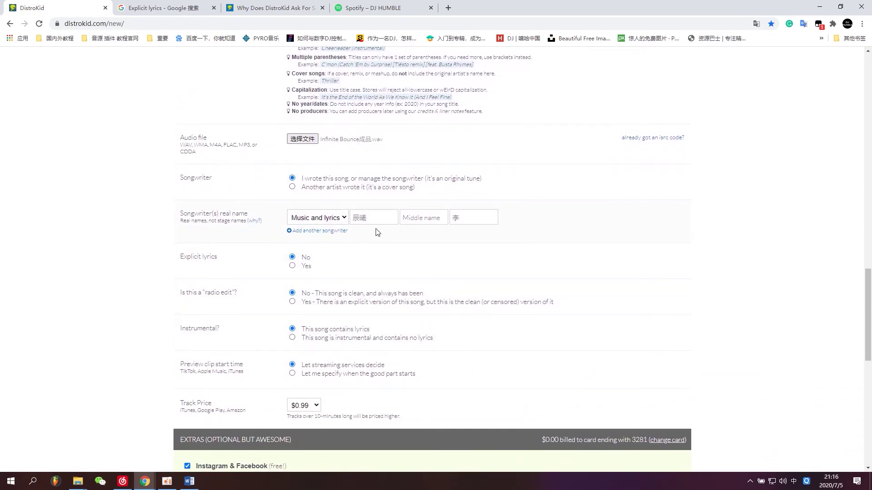
{"action": "scroll", "coordinate": [313, 264], "scroll_direction": "down", "scroll_amount": 1}
{"action": "scroll", "coordinate": [313, 265], "scroll_direction": "down", "scroll_amount": 2}
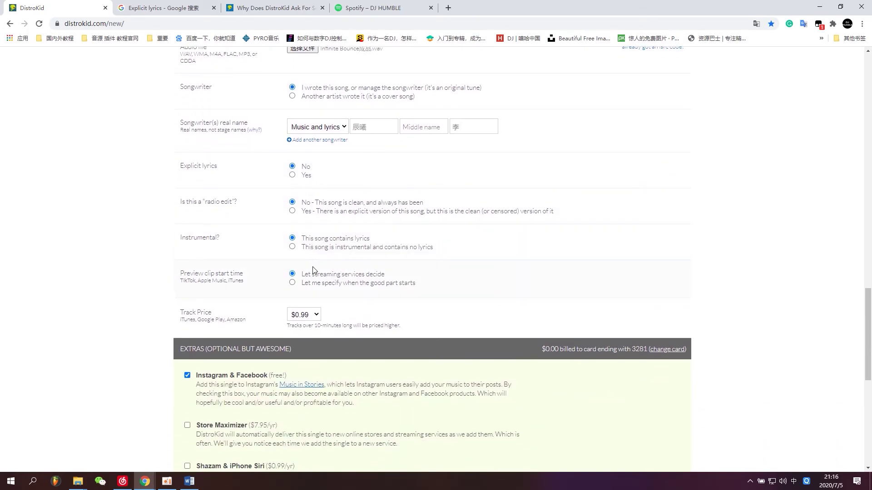
{"action": "scroll", "coordinate": [326, 285], "scroll_direction": "down", "scroll_amount": 3}
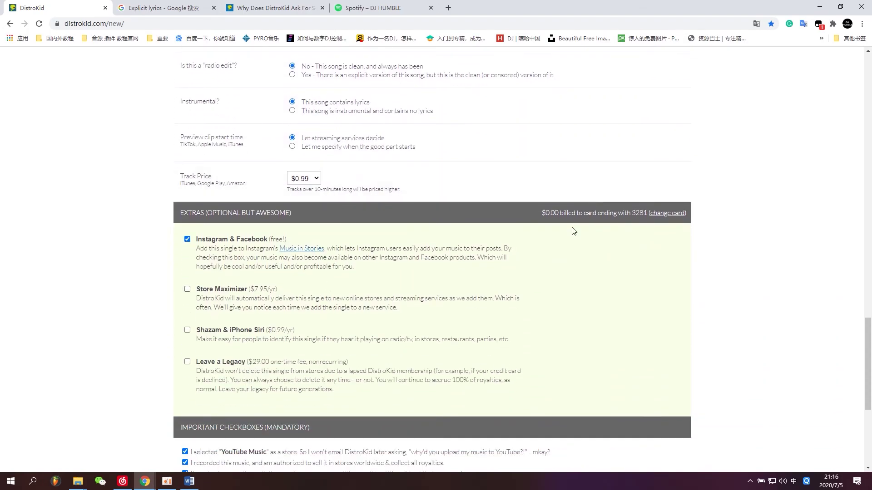
{"action": "scroll", "coordinate": [572, 230], "scroll_direction": "down", "scroll_amount": 2}
{"action": "left_click_drag", "start_coordinate": [869, 406], "coordinate": [870, 107]}
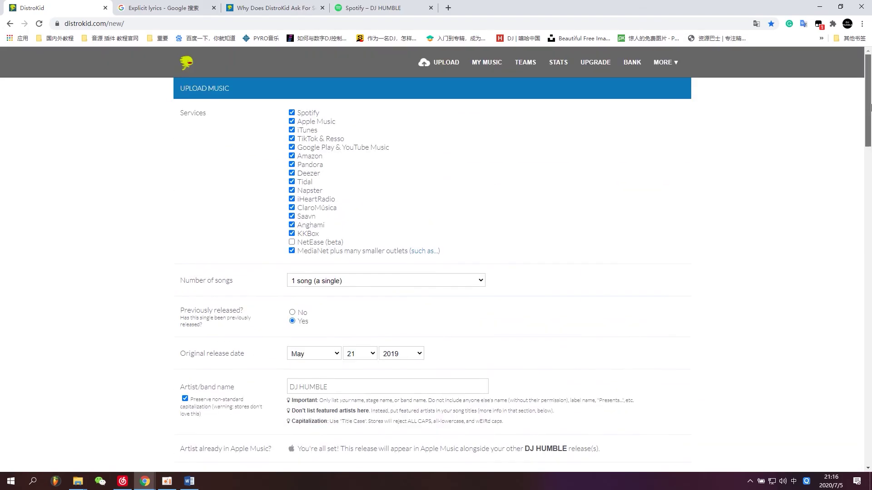
Step: Check the INFINITE BOUNCE album page in NetEase Cloud Music, return to the form in Chrome and view the available song counts
{"action": "left_click", "coordinate": [123, 481]}
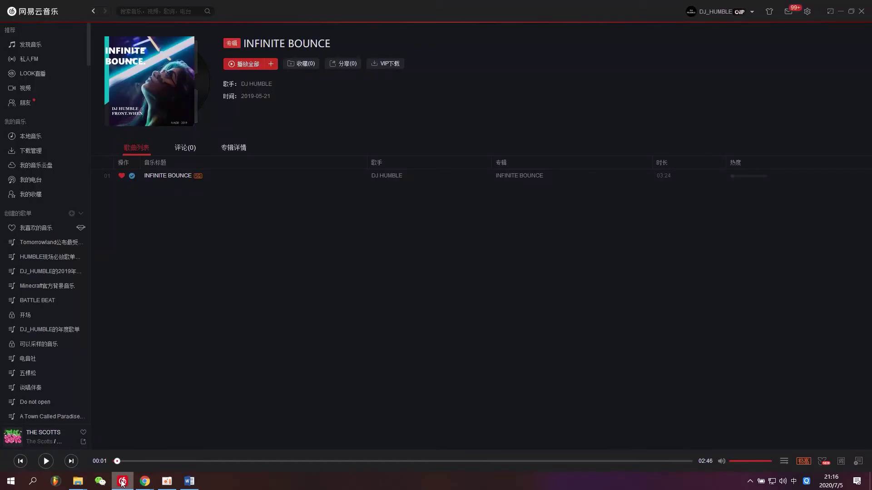
{"action": "left_click", "coordinate": [122, 481]}
{"action": "scroll", "coordinate": [304, 387], "scroll_direction": "down", "scroll_amount": 5}
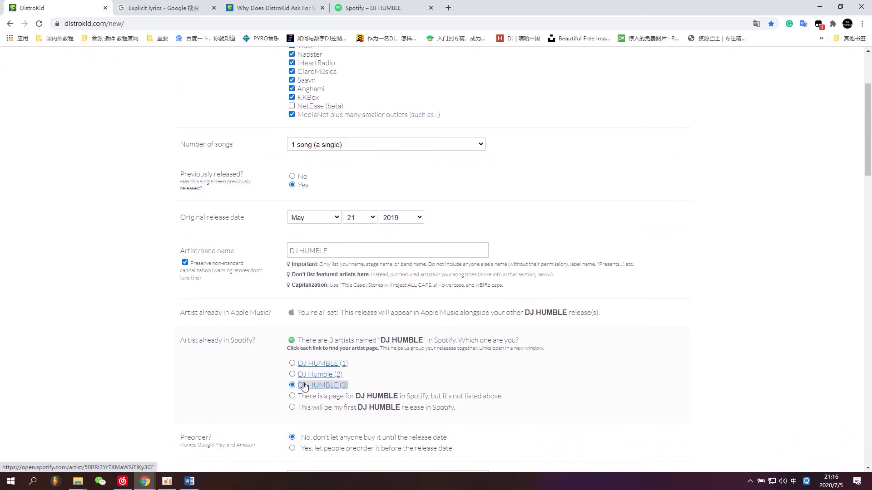
{"action": "scroll", "coordinate": [318, 317], "scroll_direction": "up", "scroll_amount": 3}
{"action": "left_click", "coordinate": [344, 279]}
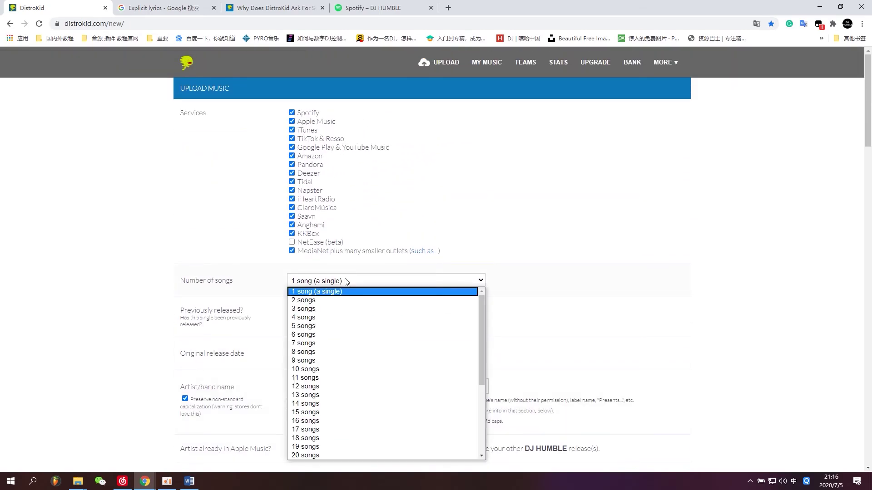
{"action": "left_click", "coordinate": [344, 281]}
Step: Submit the completed INFINITE BOUNCE single form to start uploading the artwork and track
{"action": "scroll", "coordinate": [287, 335], "scroll_direction": "down", "scroll_amount": 1}
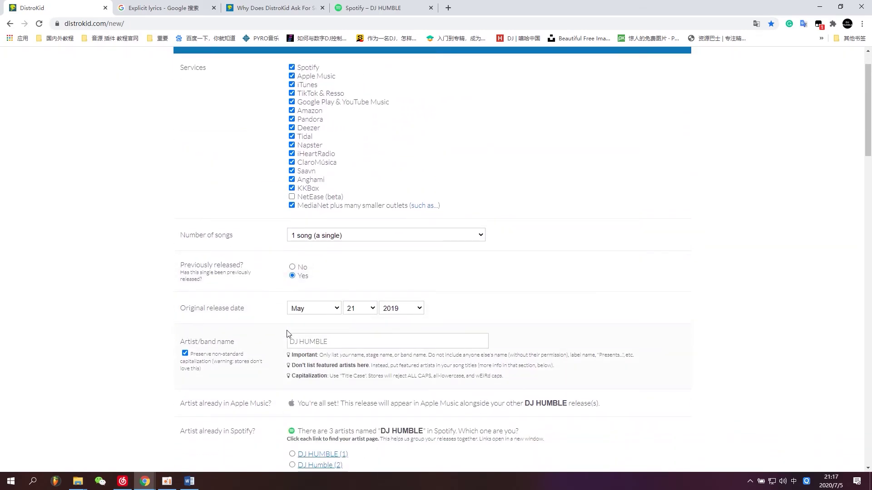
{"action": "scroll", "coordinate": [287, 334], "scroll_direction": "down", "scroll_amount": 20}
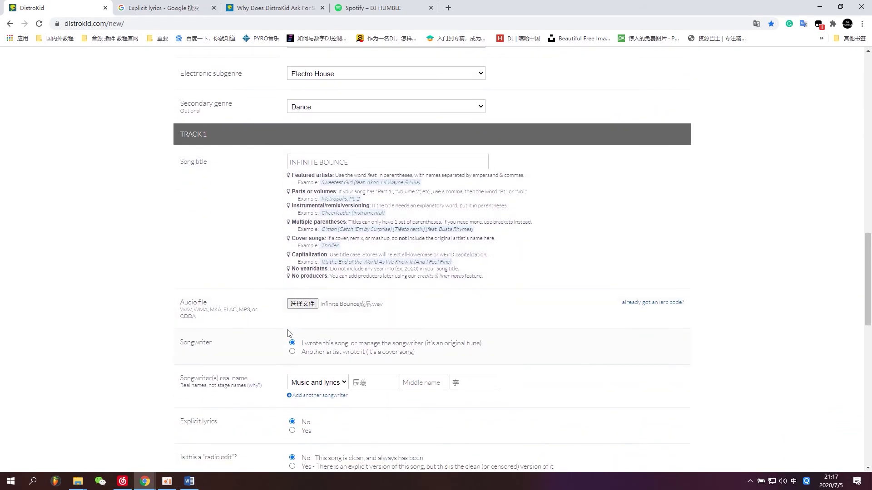
{"action": "scroll", "coordinate": [289, 328], "scroll_direction": "down", "scroll_amount": 5}
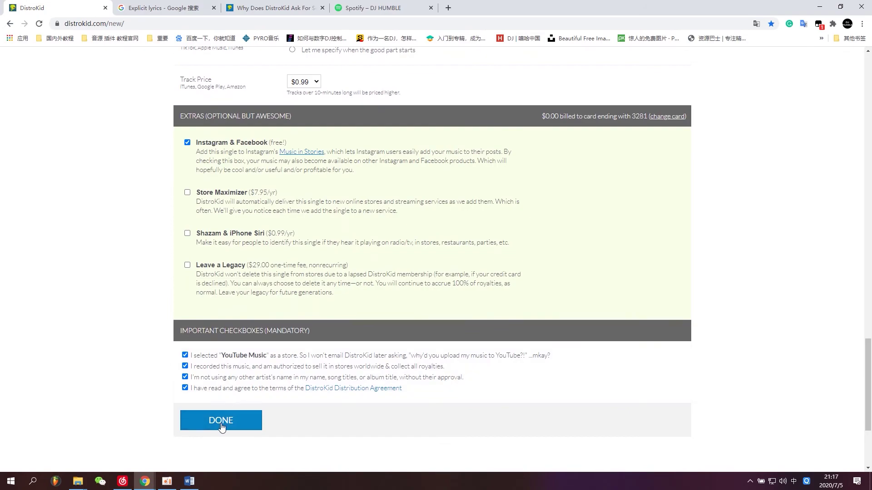
{"action": "left_click", "coordinate": [221, 424]}
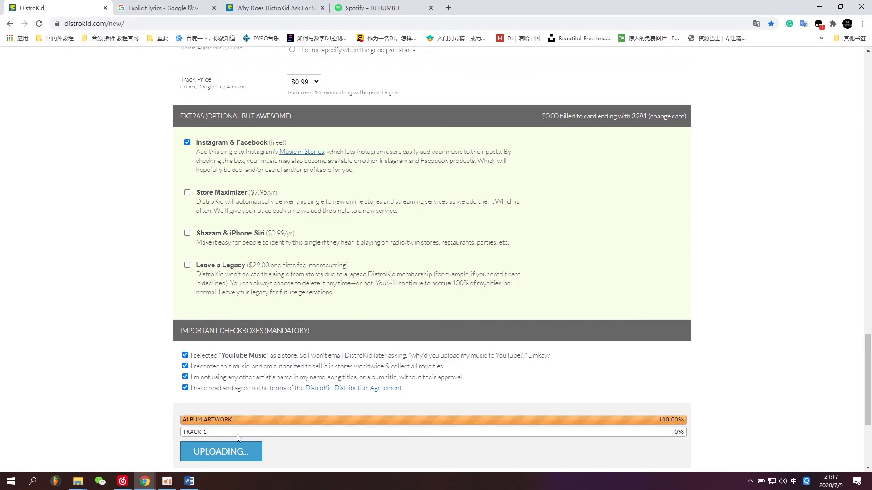
Step: Look through the submitted entries during the upload and check the progress of the album artwork and Track 1
{"action": "scroll", "coordinate": [241, 409], "scroll_direction": "up", "scroll_amount": 20}
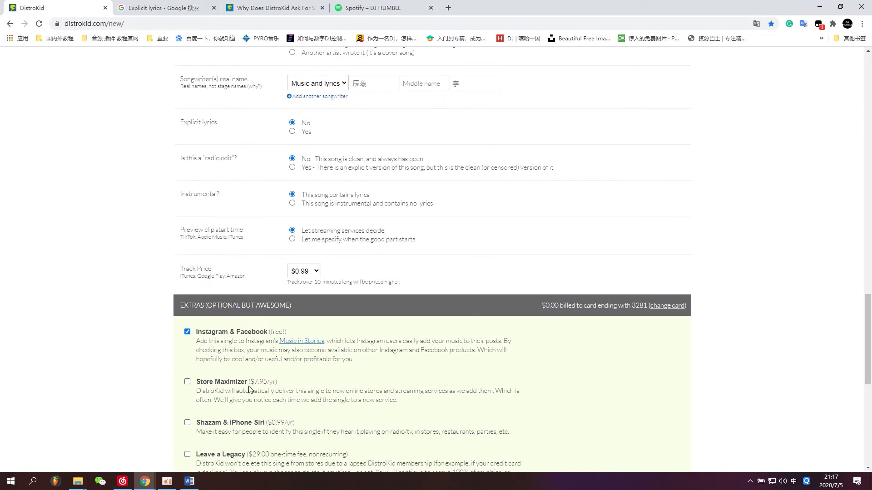
{"action": "scroll", "coordinate": [249, 389], "scroll_direction": "down", "scroll_amount": 20}
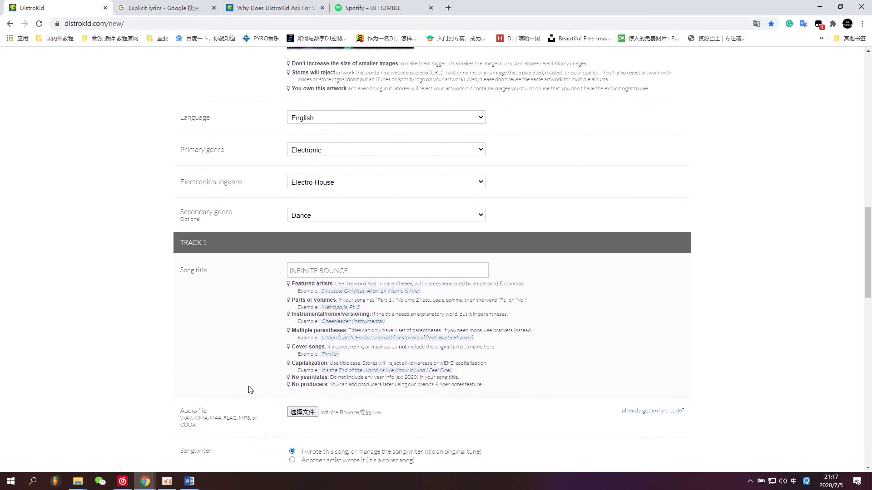
{"action": "scroll", "coordinate": [249, 389], "scroll_direction": "down", "scroll_amount": 2}
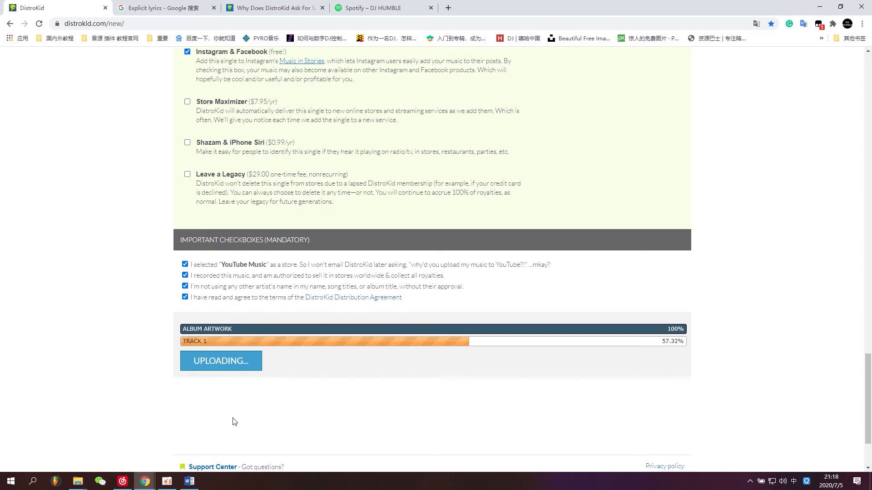
{"action": "scroll", "coordinate": [234, 421], "scroll_direction": "up", "scroll_amount": 10}
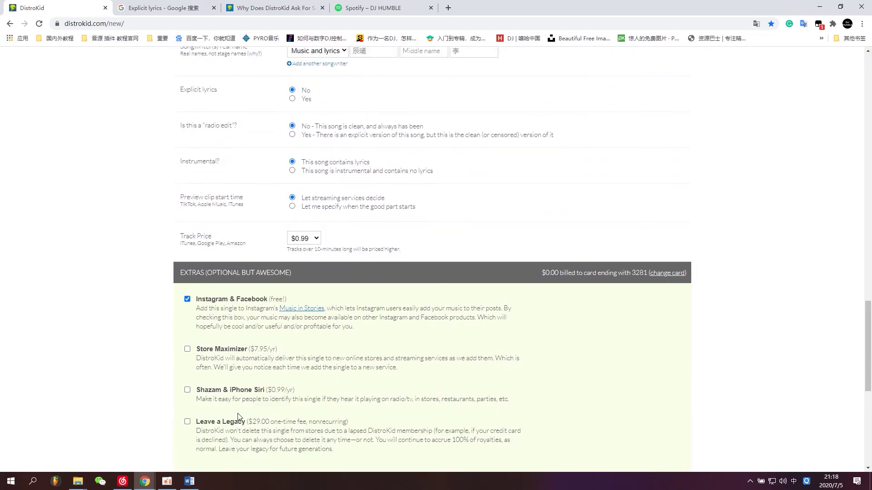
{"action": "scroll", "coordinate": [240, 412], "scroll_direction": "up", "scroll_amount": 15}
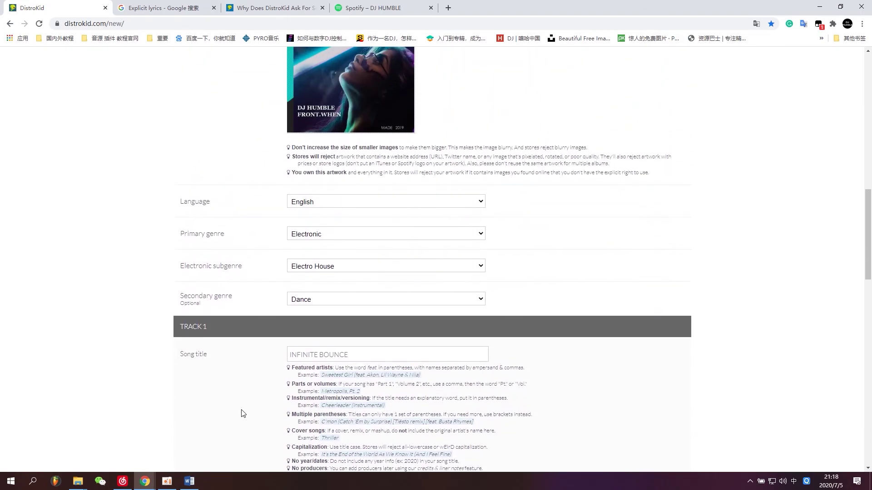
{"action": "scroll", "coordinate": [245, 413], "scroll_direction": "up", "scroll_amount": 10}
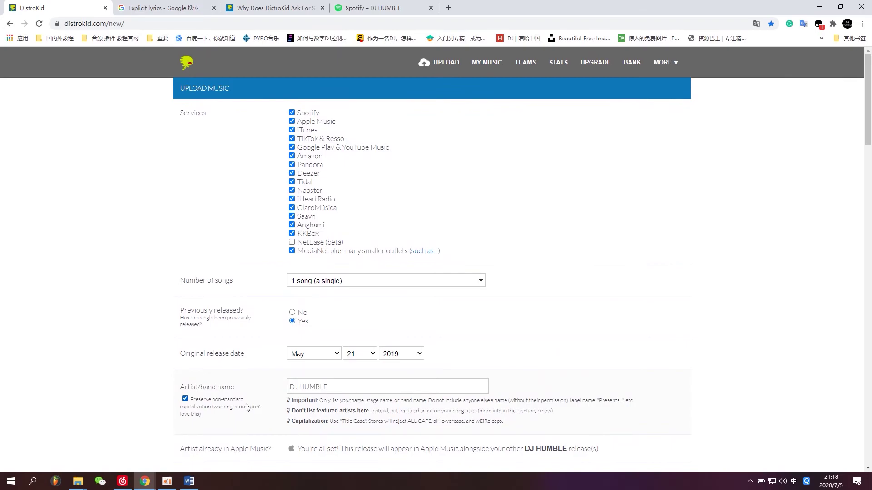
{"action": "scroll", "coordinate": [247, 408], "scroll_direction": "down", "scroll_amount": 9}
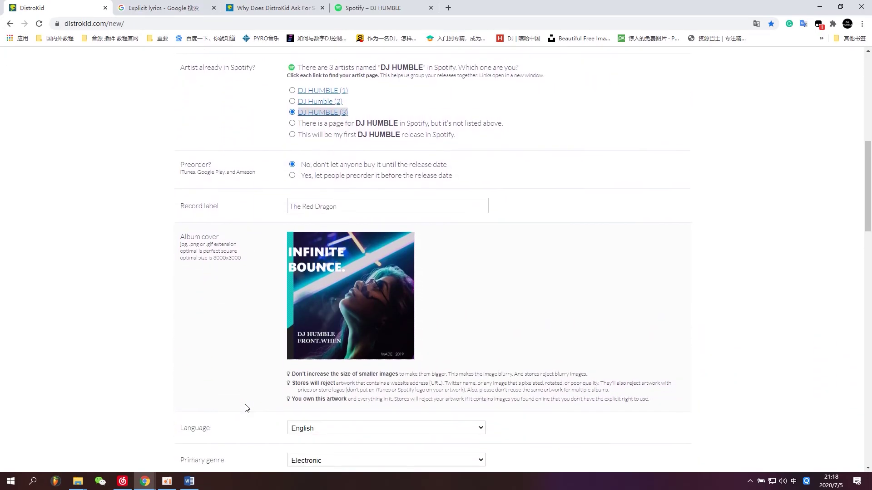
{"action": "scroll", "coordinate": [246, 408], "scroll_direction": "down", "scroll_amount": 5}
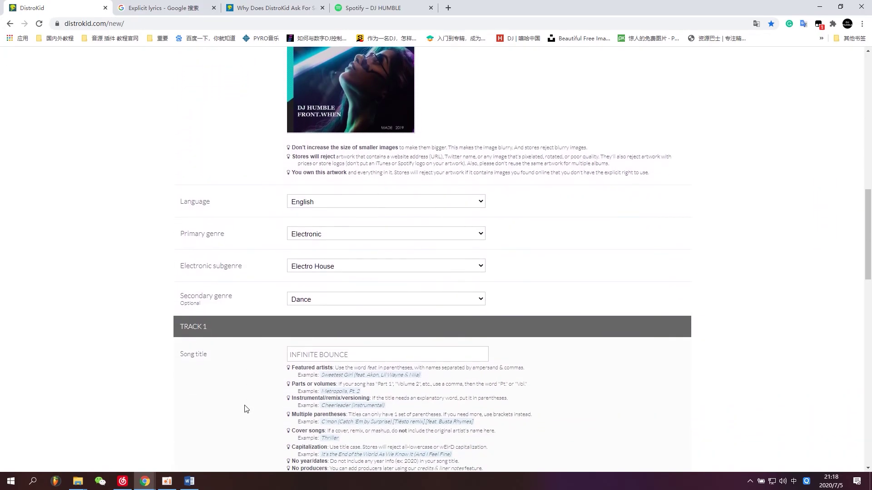
{"action": "scroll", "coordinate": [246, 407], "scroll_direction": "down", "scroll_amount": 8}
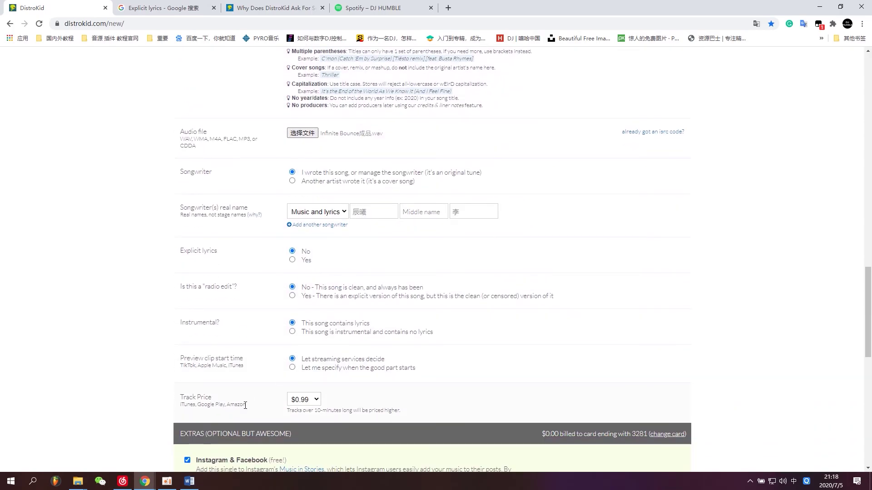
{"action": "scroll", "coordinate": [245, 405], "scroll_direction": "down", "scroll_amount": 12}
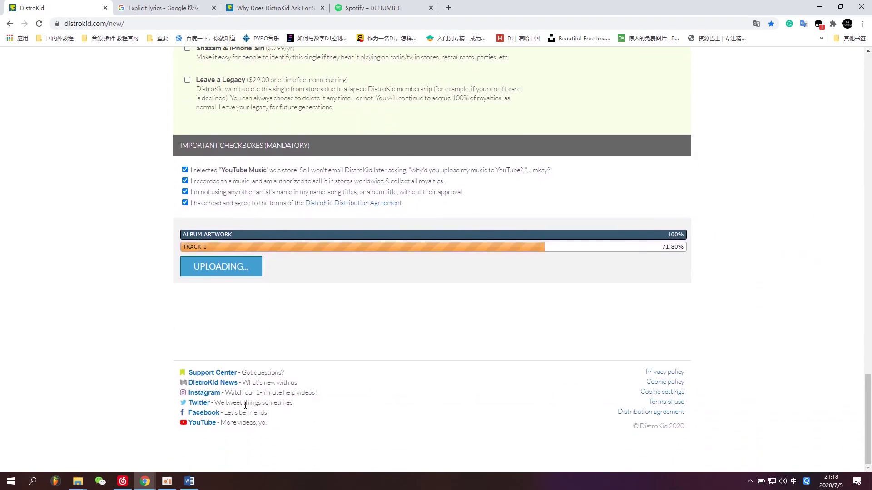